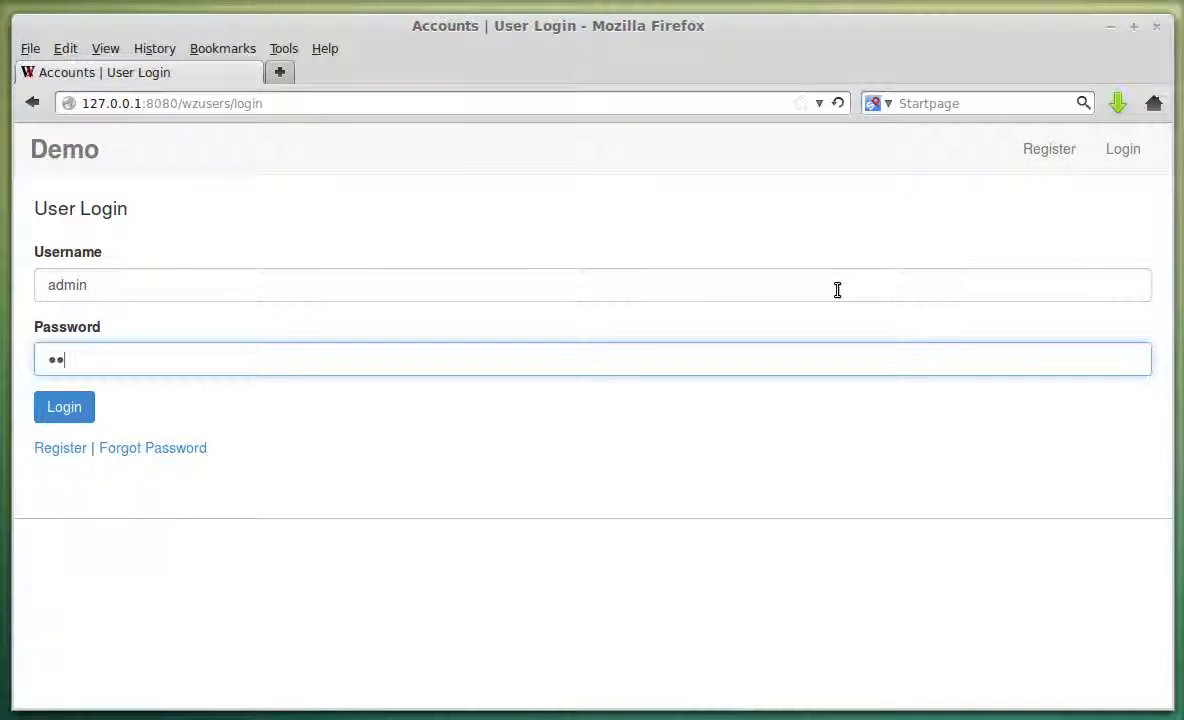
- Submit the admin login, go to the accounts area and activate the demo account
key(Return)
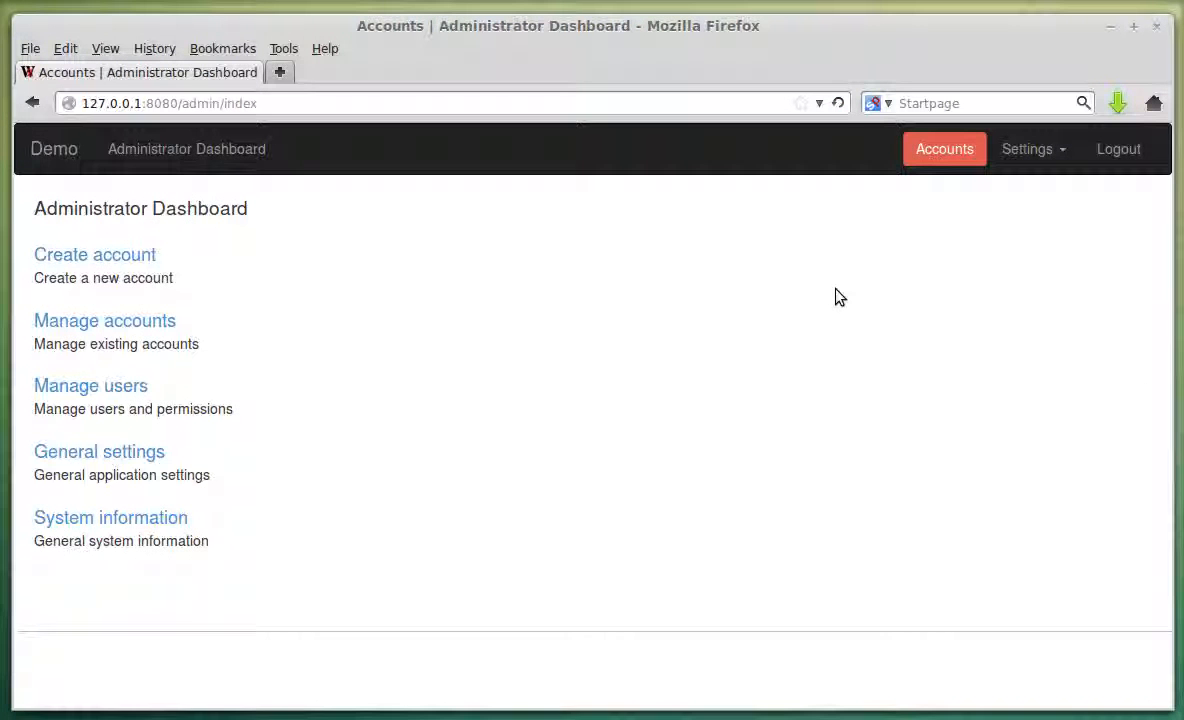
click(935, 156)
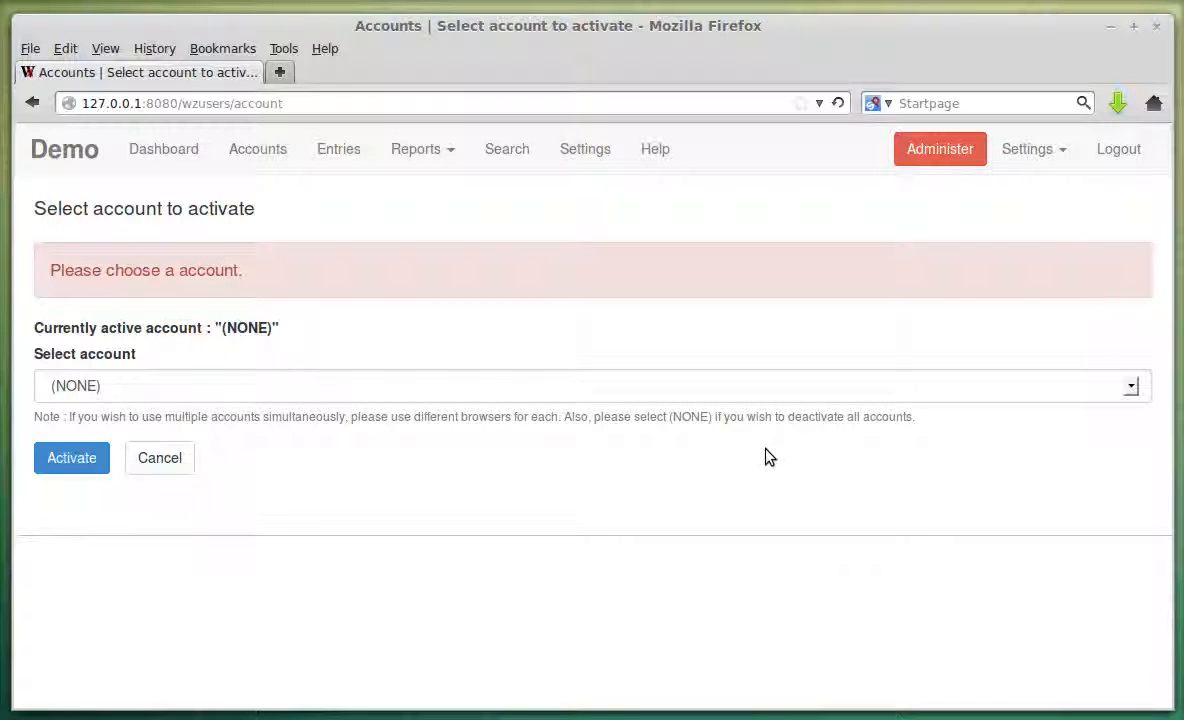
click(497, 390)
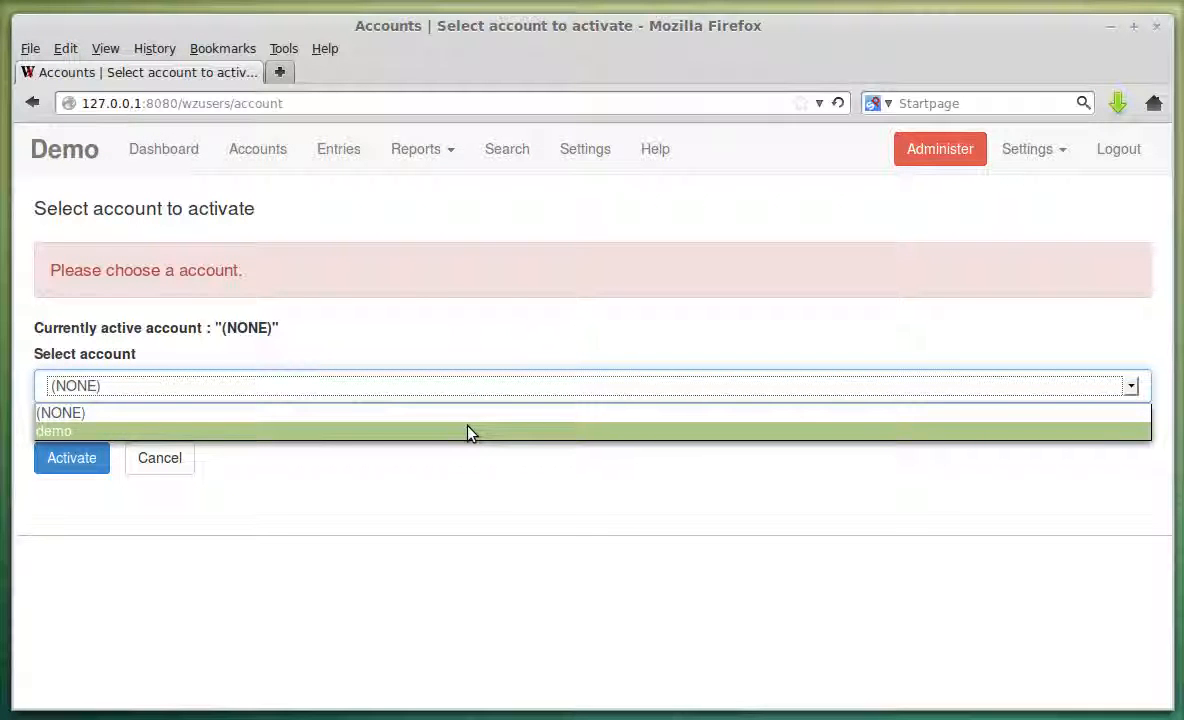
click(470, 432)
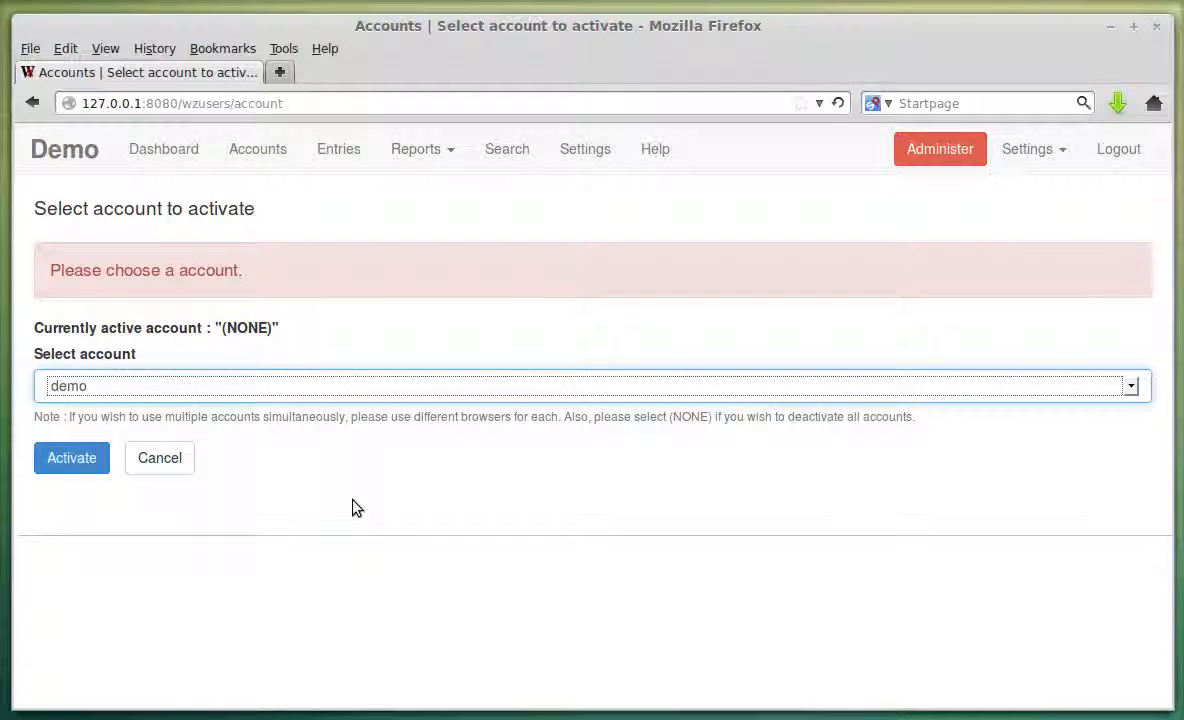
click(74, 468)
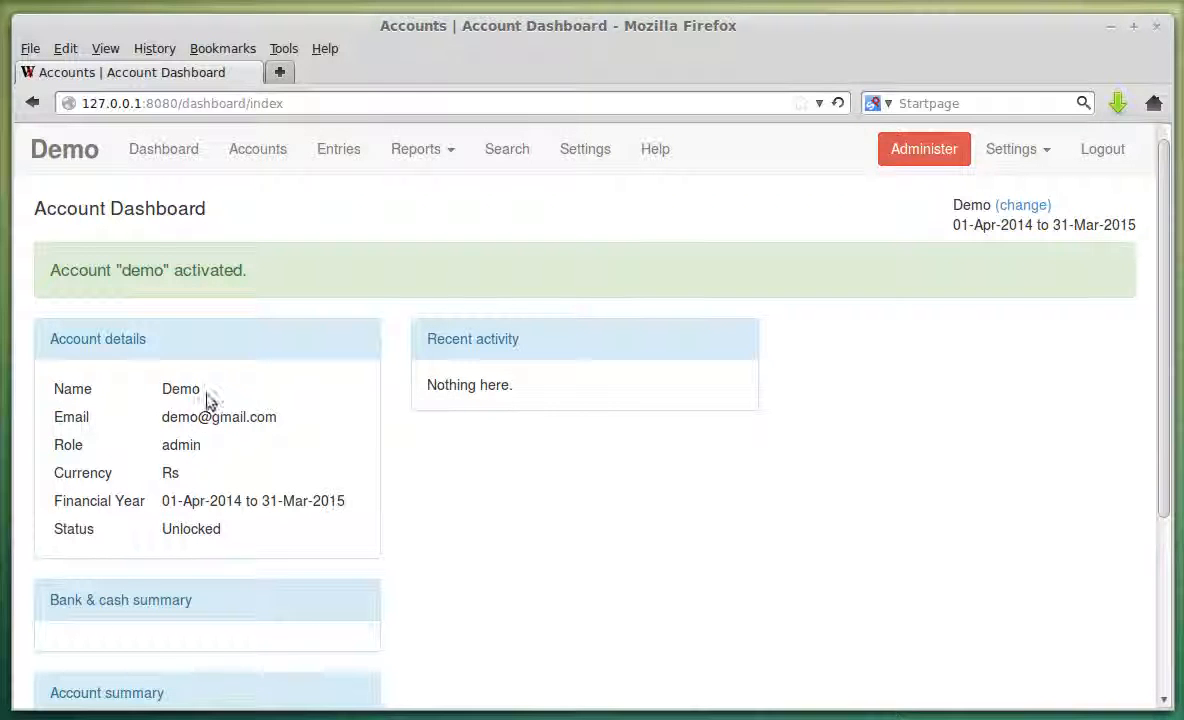
- Review the account details, bank and cash summary, account summary and recent activity on the account dashboard
scroll(278, 413, down, 3)
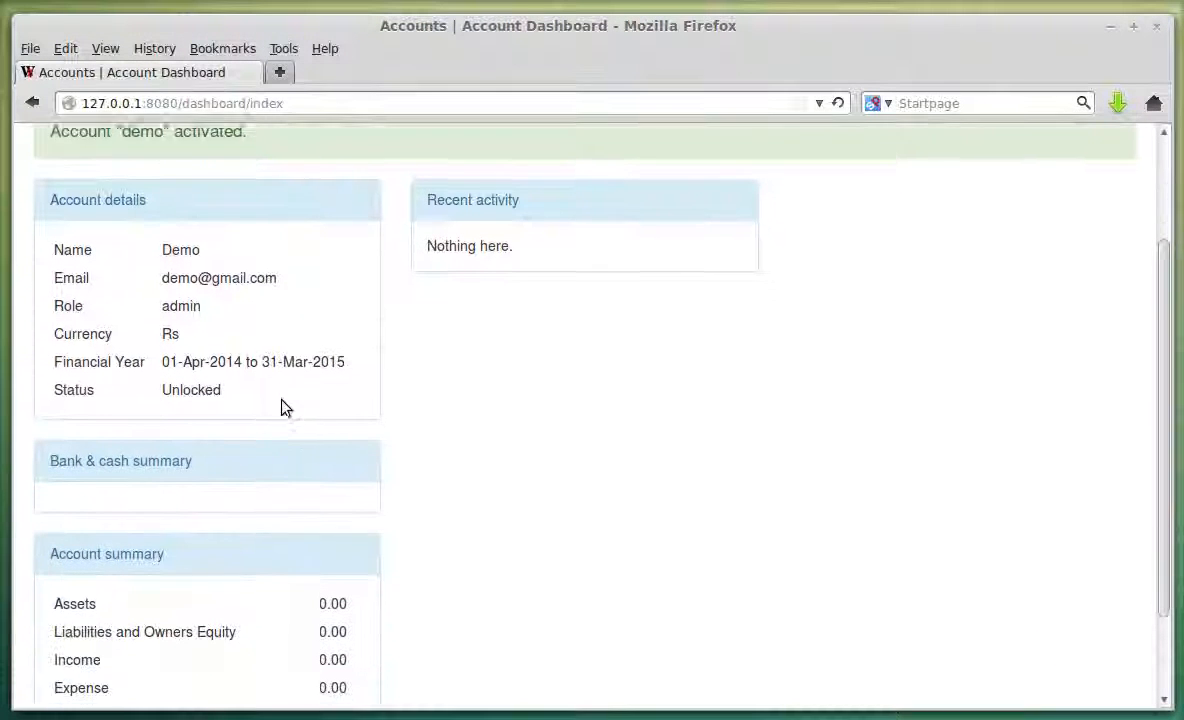
drag(52, 218, 196, 247)
click(196, 247)
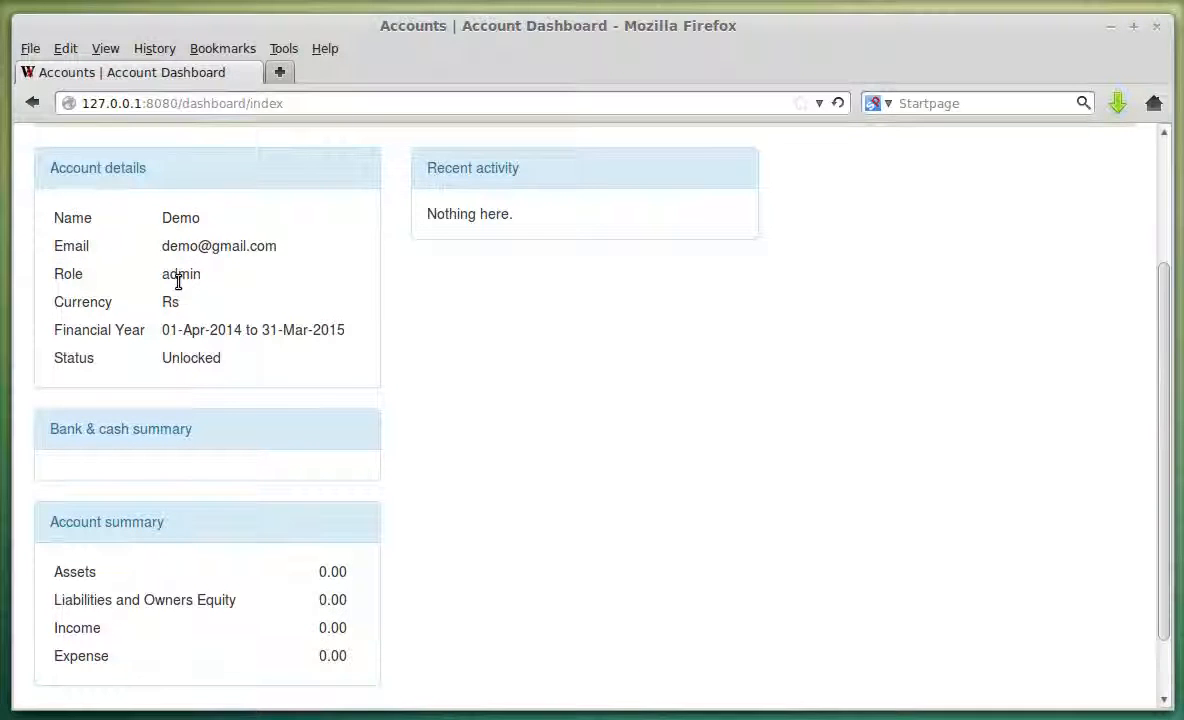
drag(54, 336, 344, 344)
click(143, 340)
click(350, 346)
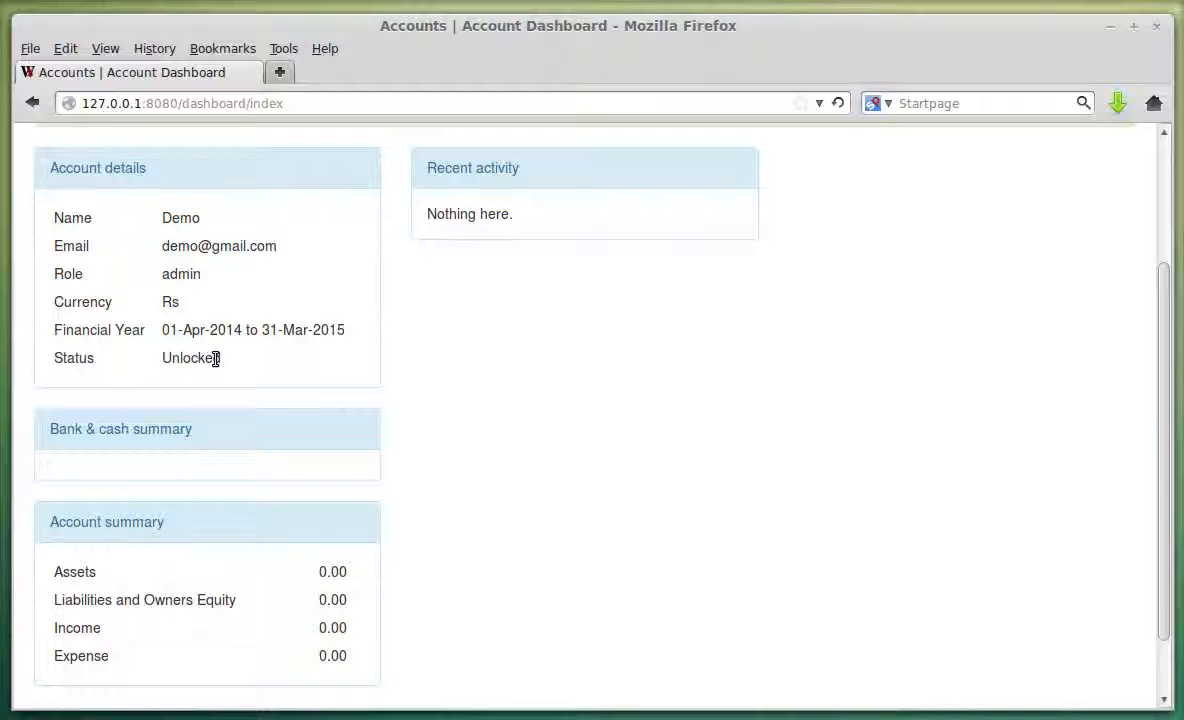
scroll(232, 368, down, 1)
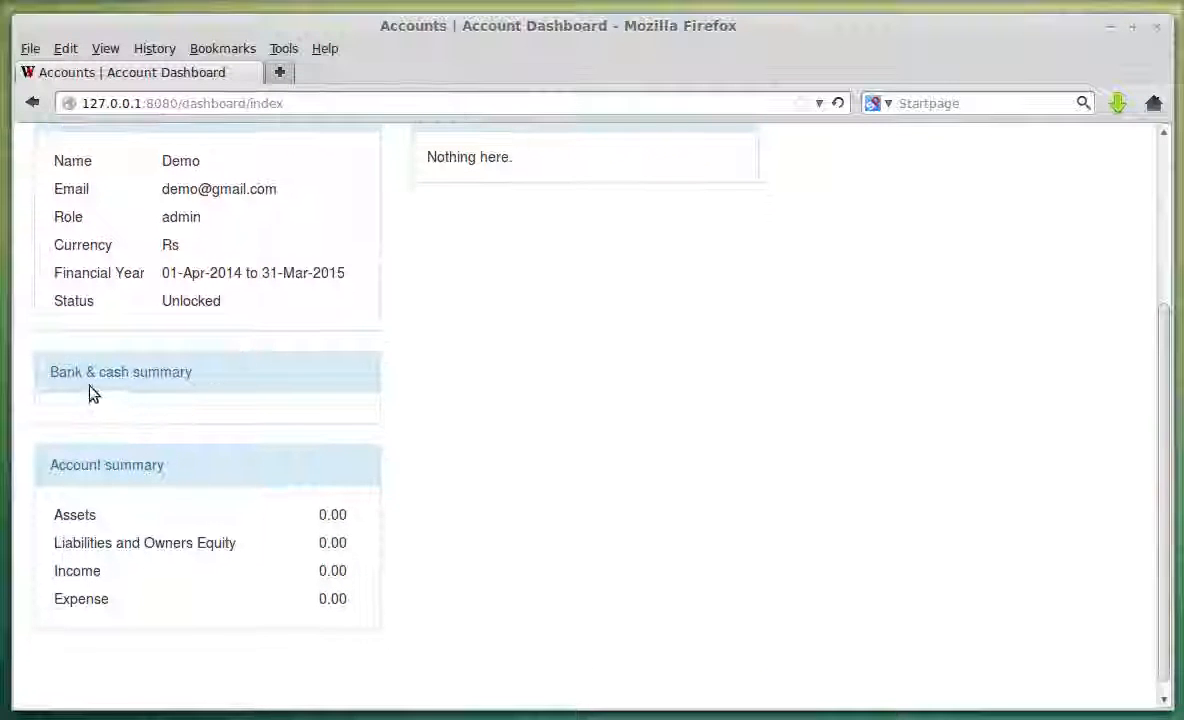
drag(44, 378, 211, 391)
click(158, 410)
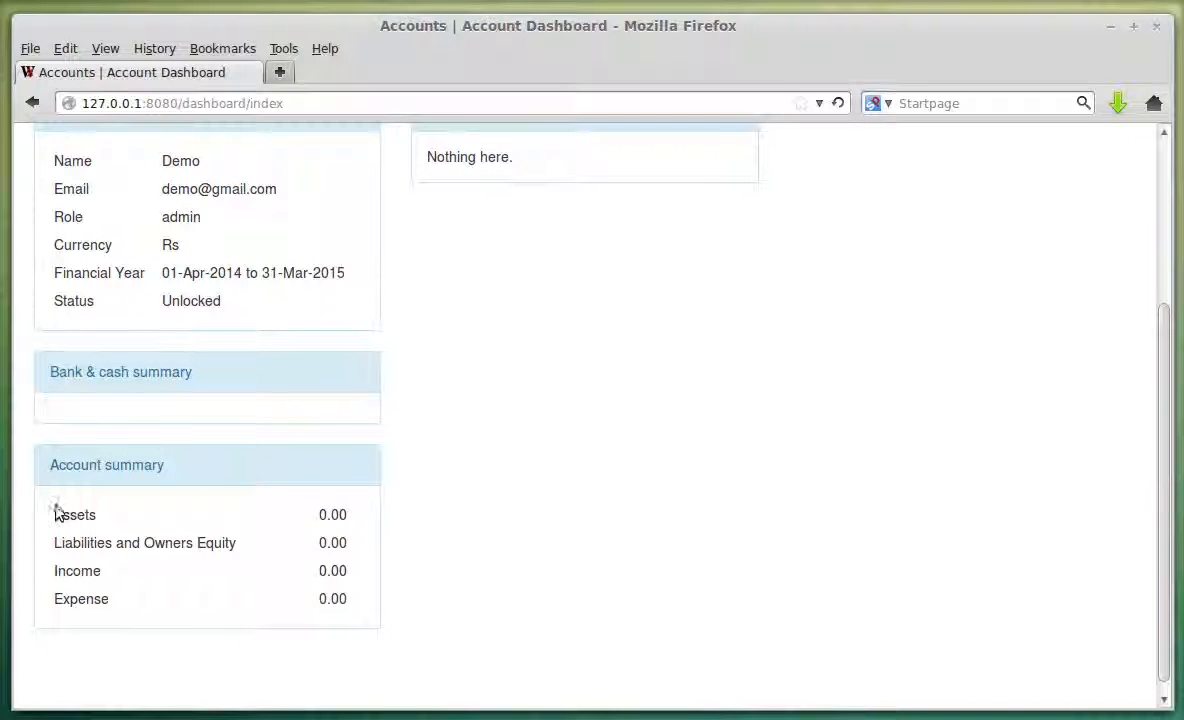
drag(46, 510, 338, 597)
click(338, 597)
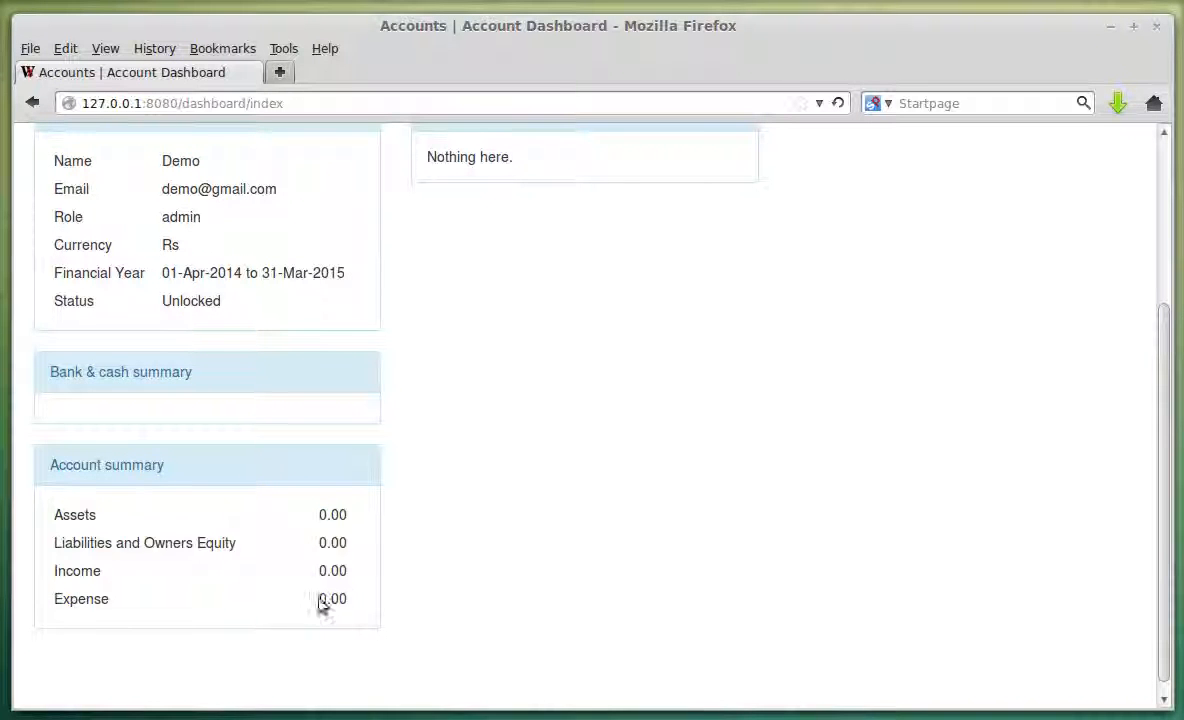
scroll(380, 488, up, 4)
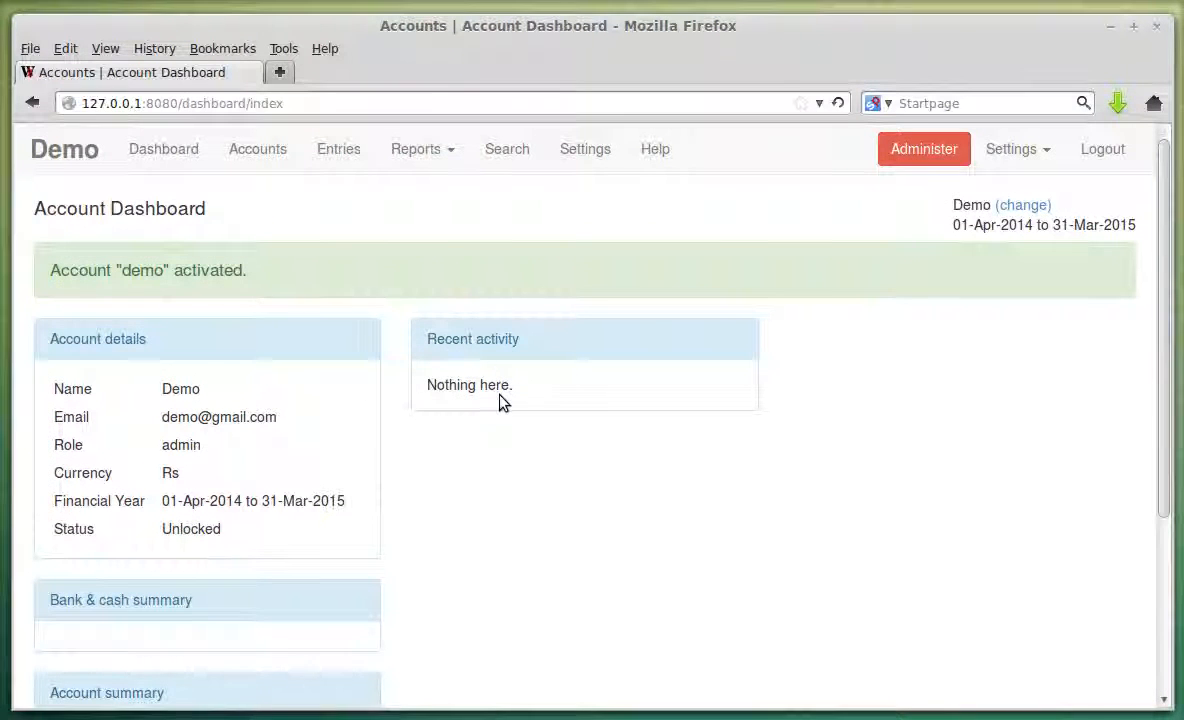
- Reload the account dashboard and check the active account's name and financial year in the page header
click(187, 160)
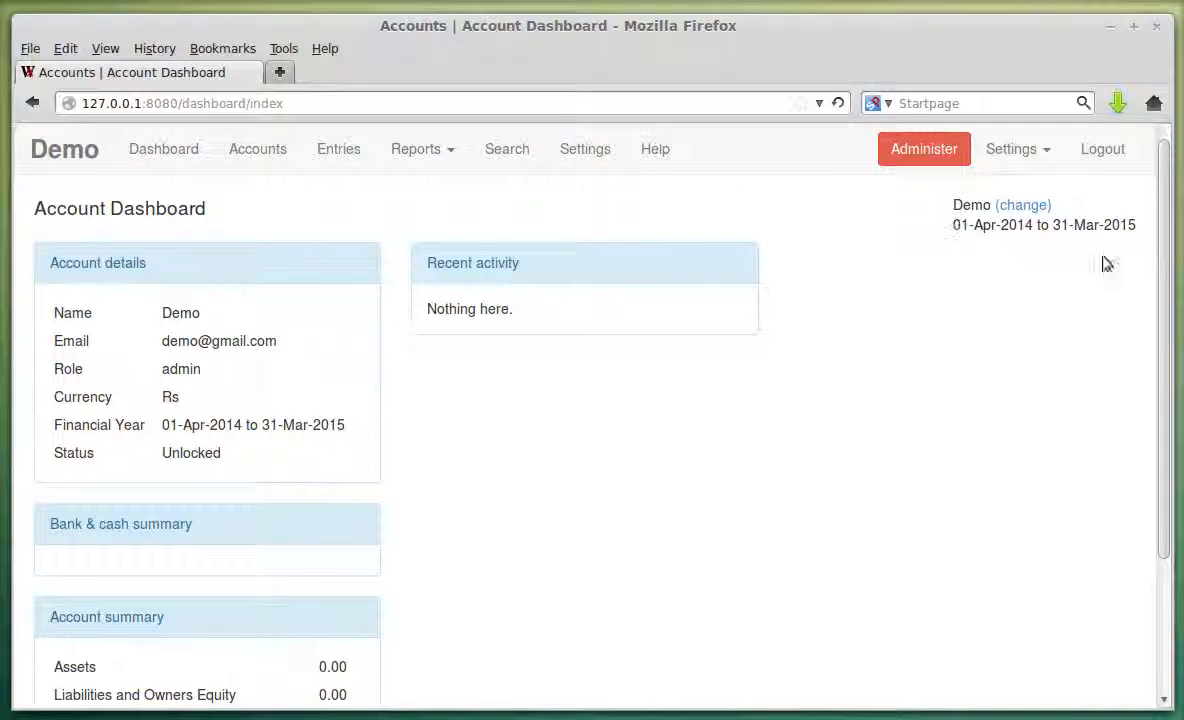
double_click(962, 211)
click(974, 229)
double_click(968, 207)
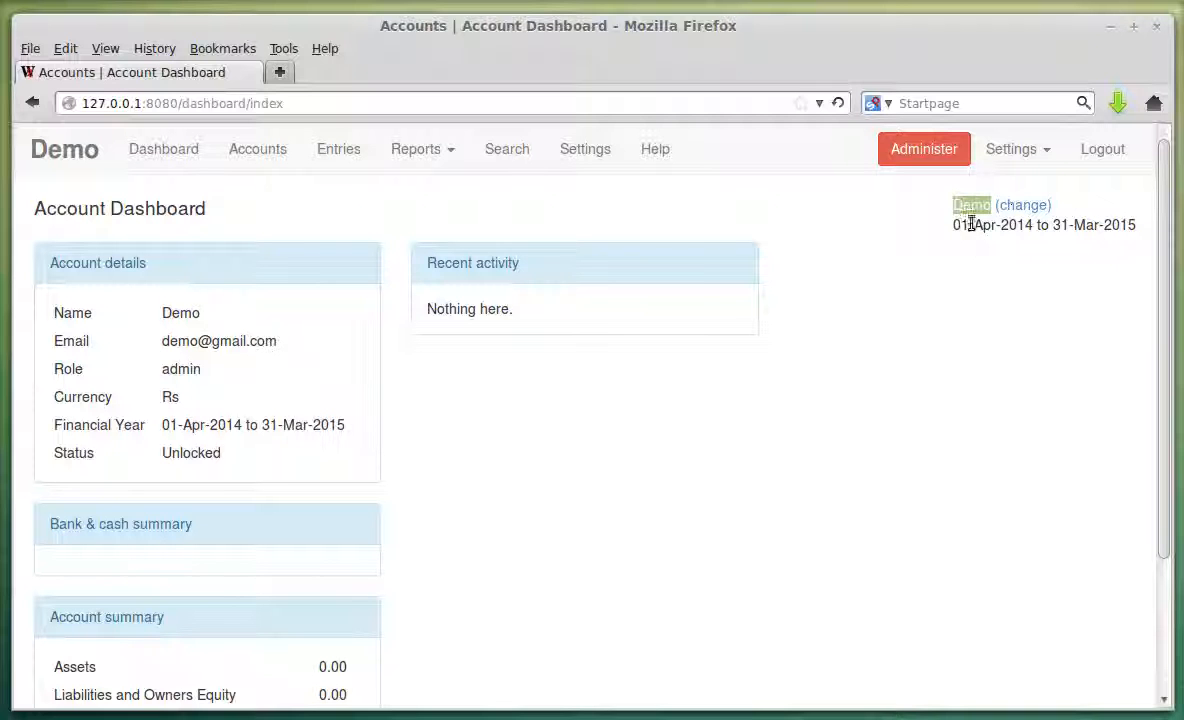
drag(955, 224, 1131, 228)
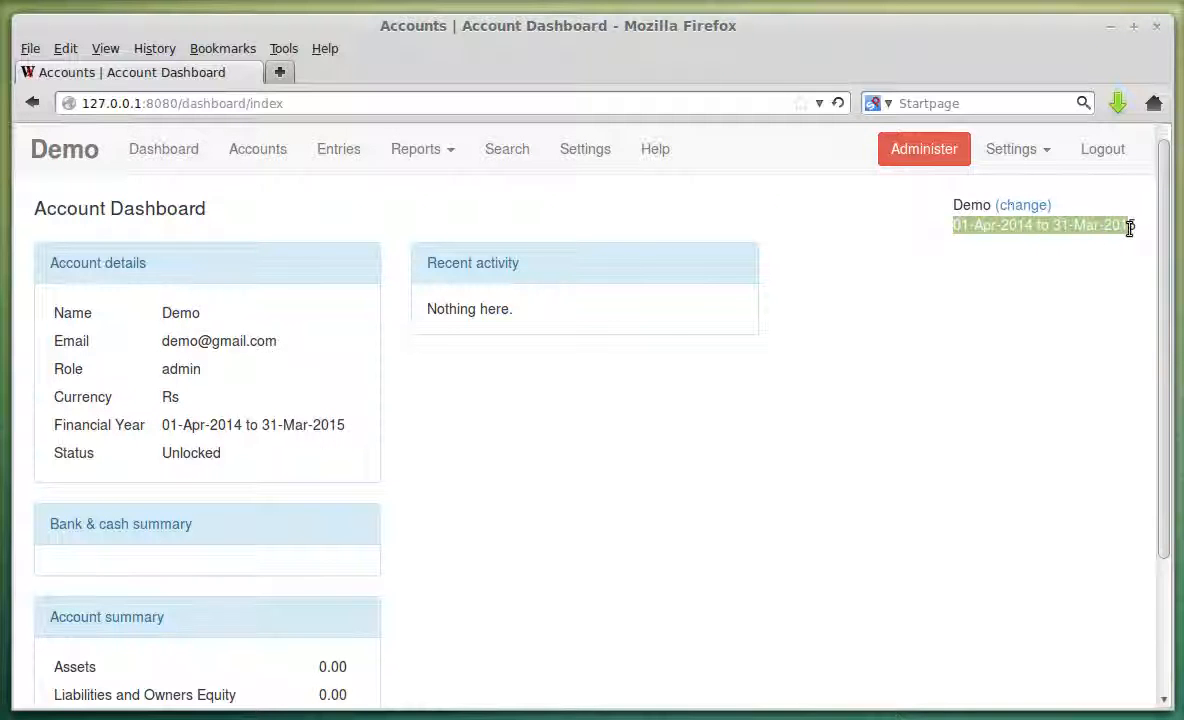
click(990, 262)
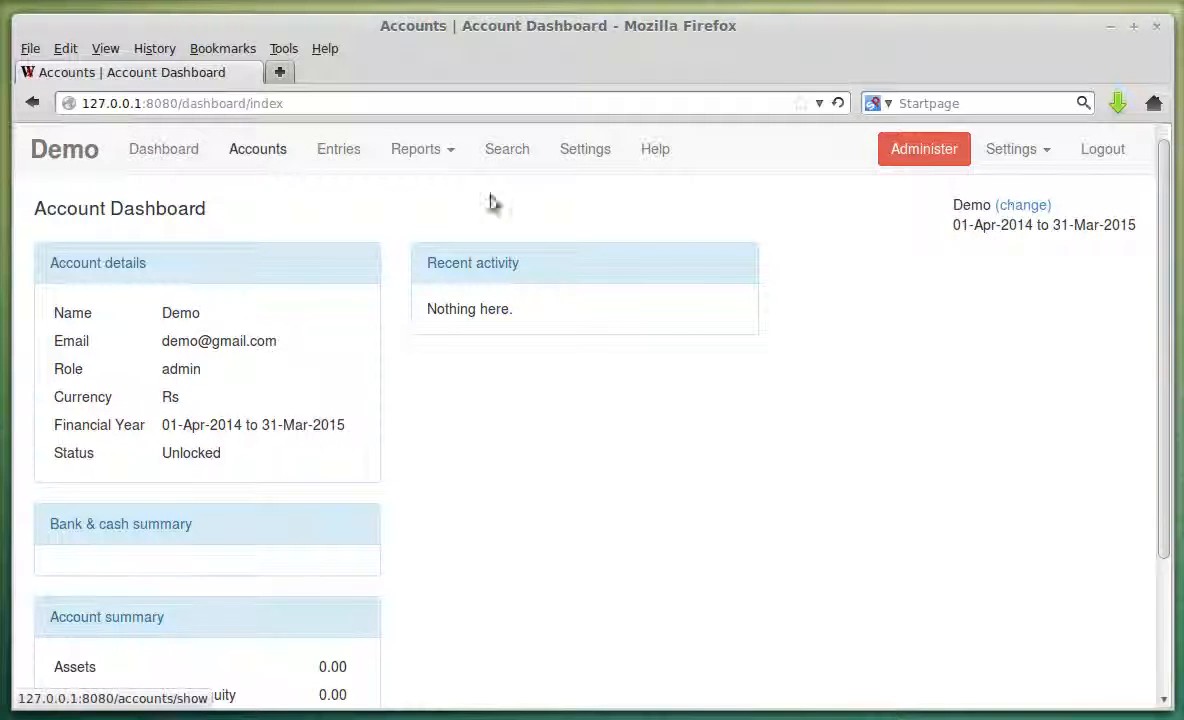
- Open the chart of accounts and examine the four main groups and the subgroups under Assets
click(258, 152)
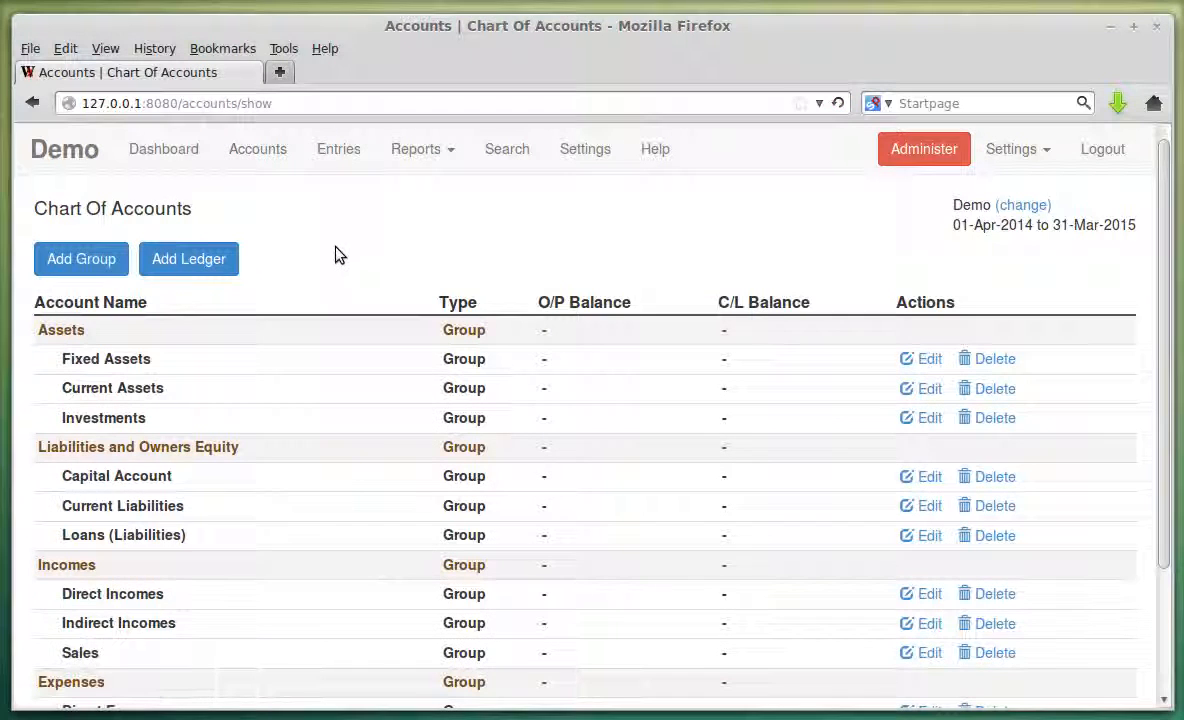
scroll(320, 270, down, 2)
scroll(330, 320, down, 1)
scroll(260, 360, up, 1)
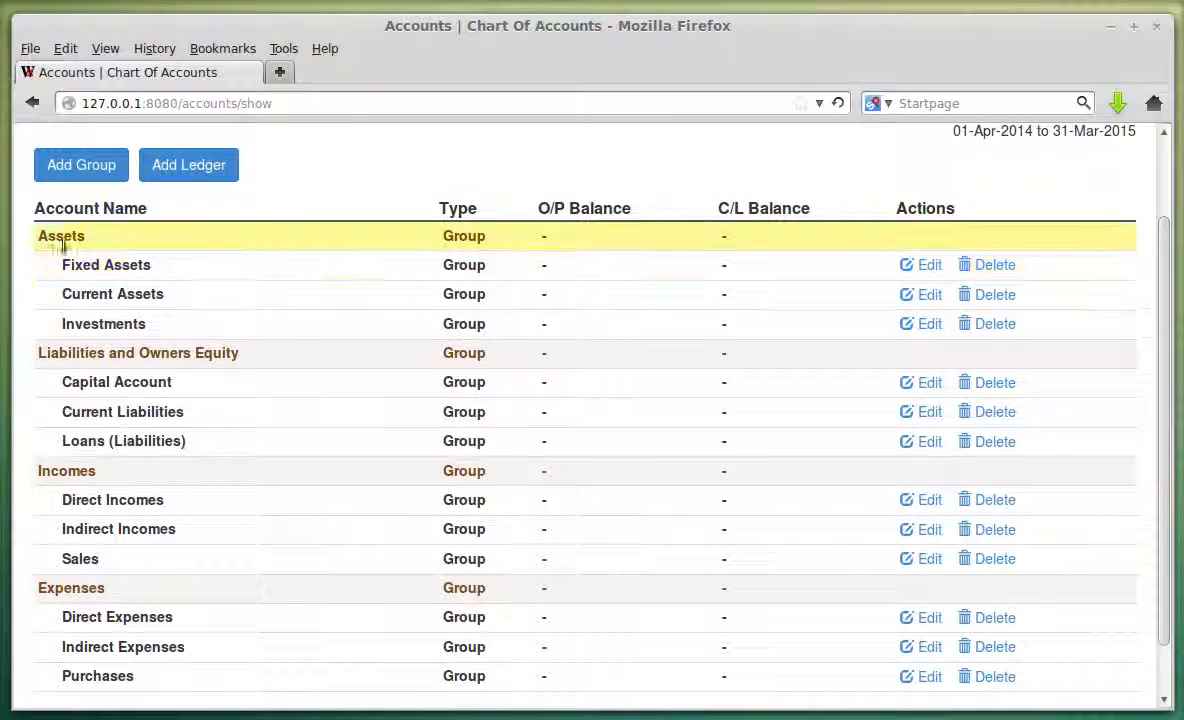
double_click(58, 236)
double_click(72, 353)
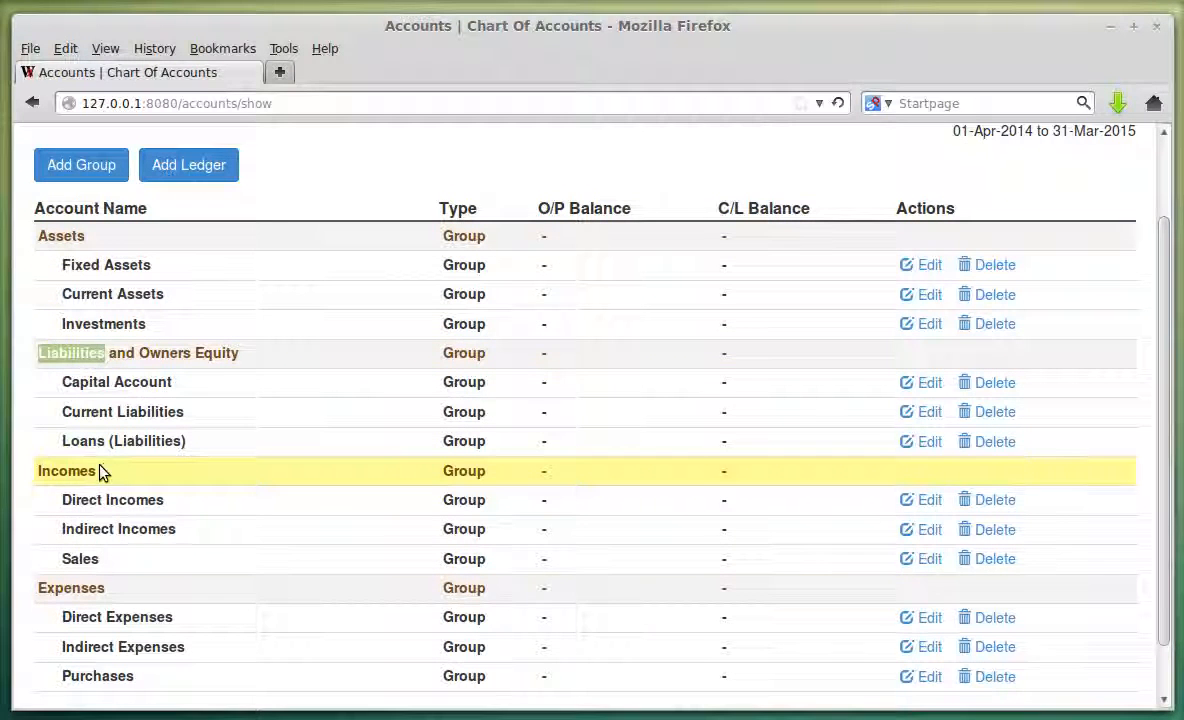
double_click(62, 471)
double_click(96, 588)
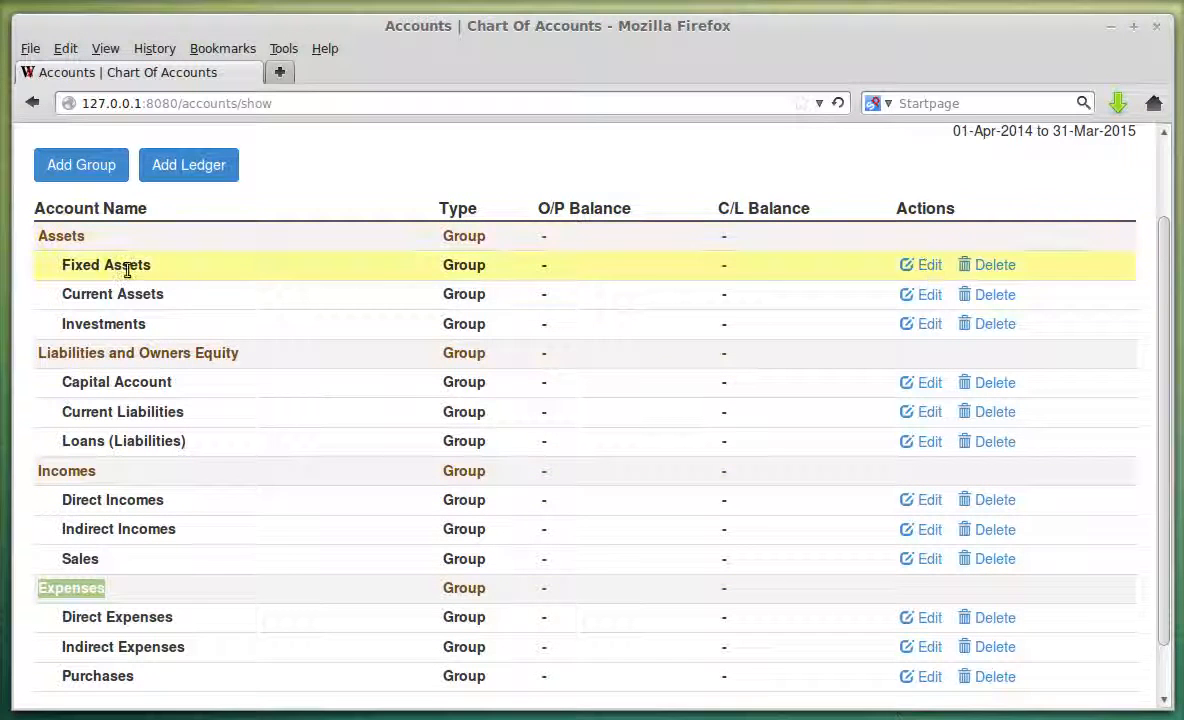
drag(58, 264, 143, 322)
click(150, 332)
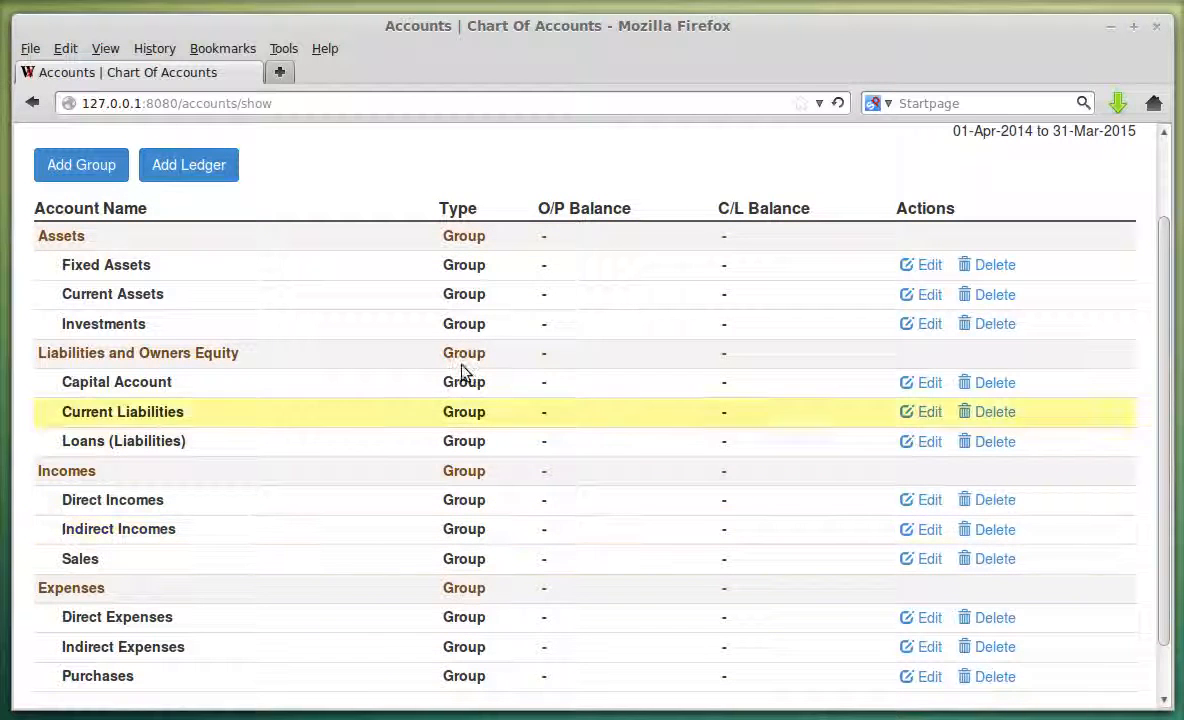
scroll(431, 373, up, 1)
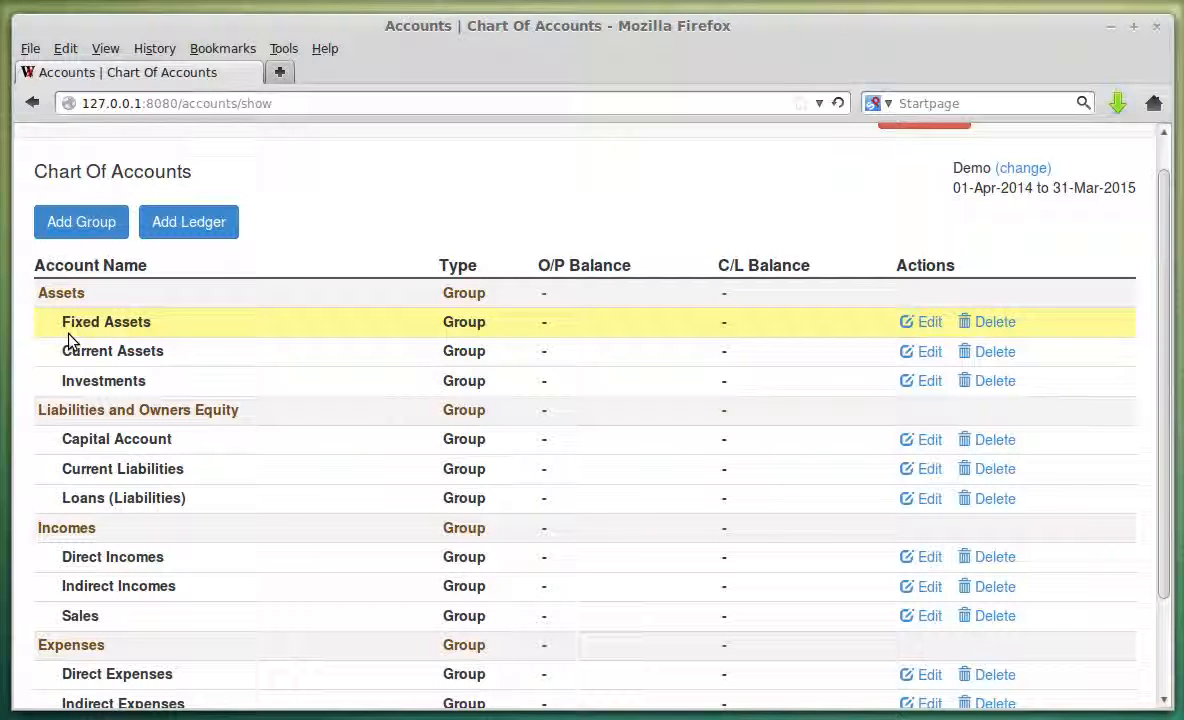
scroll(438, 447, up, 1)
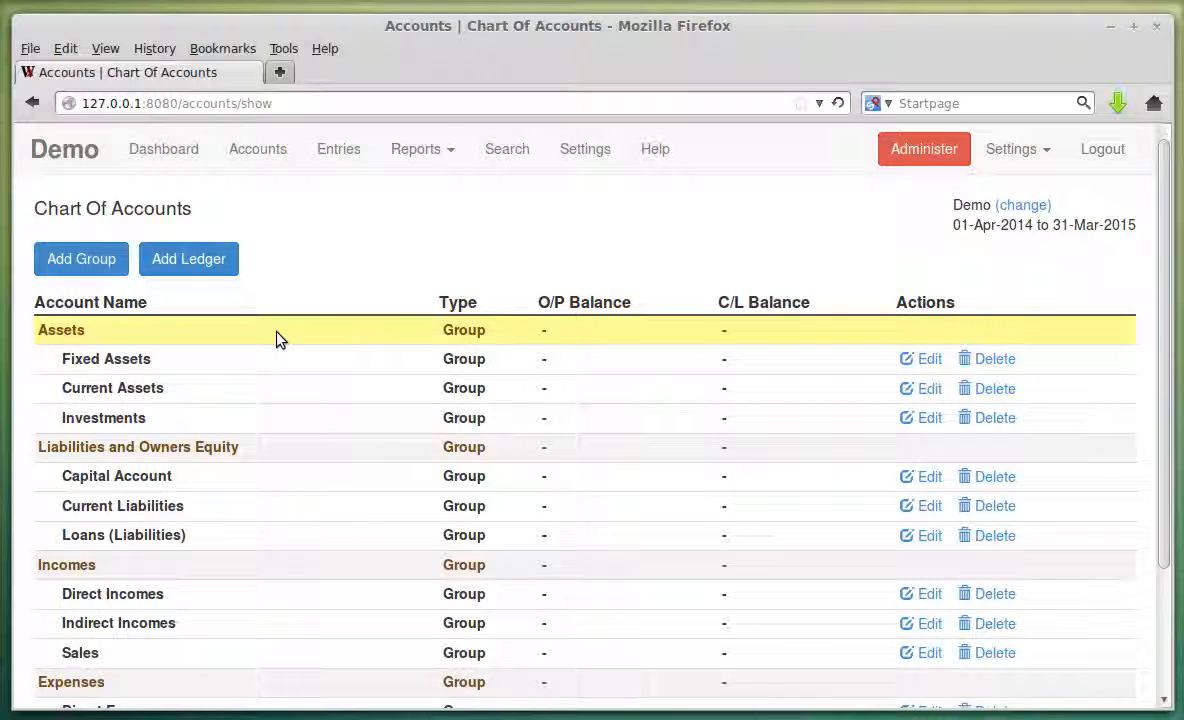
- Start a new account group named Saving Bank Accounts with Current Assets as its parent group
click(106, 262)
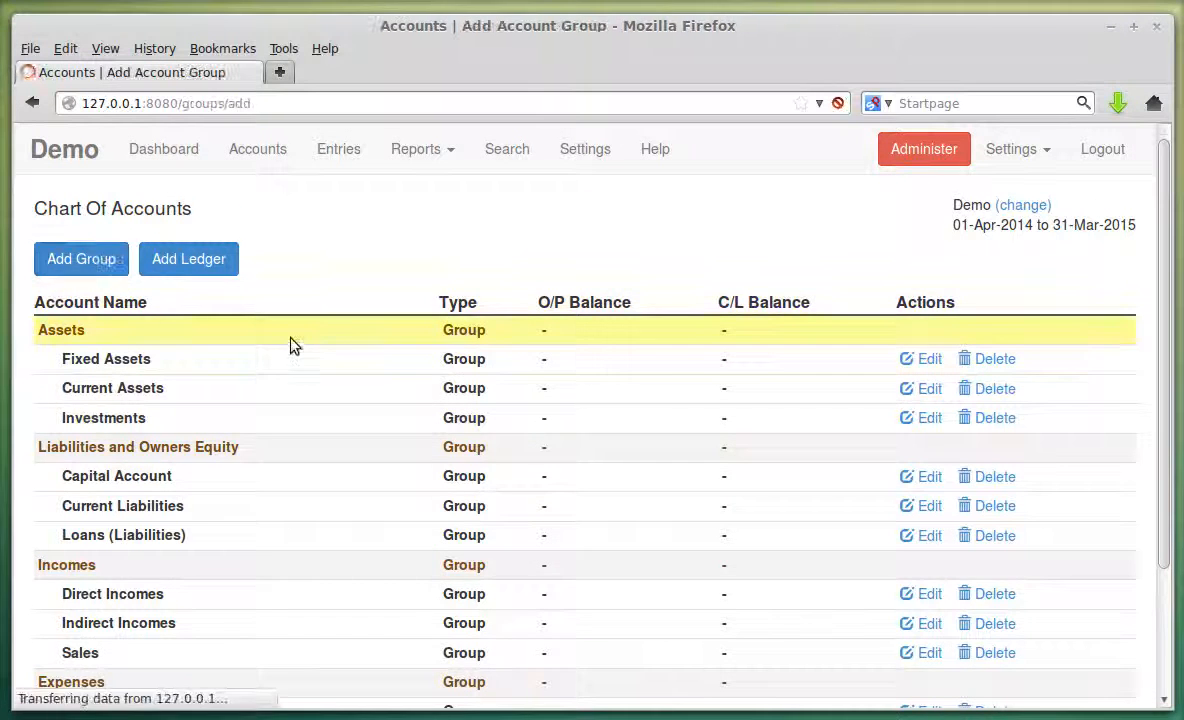
click(199, 296)
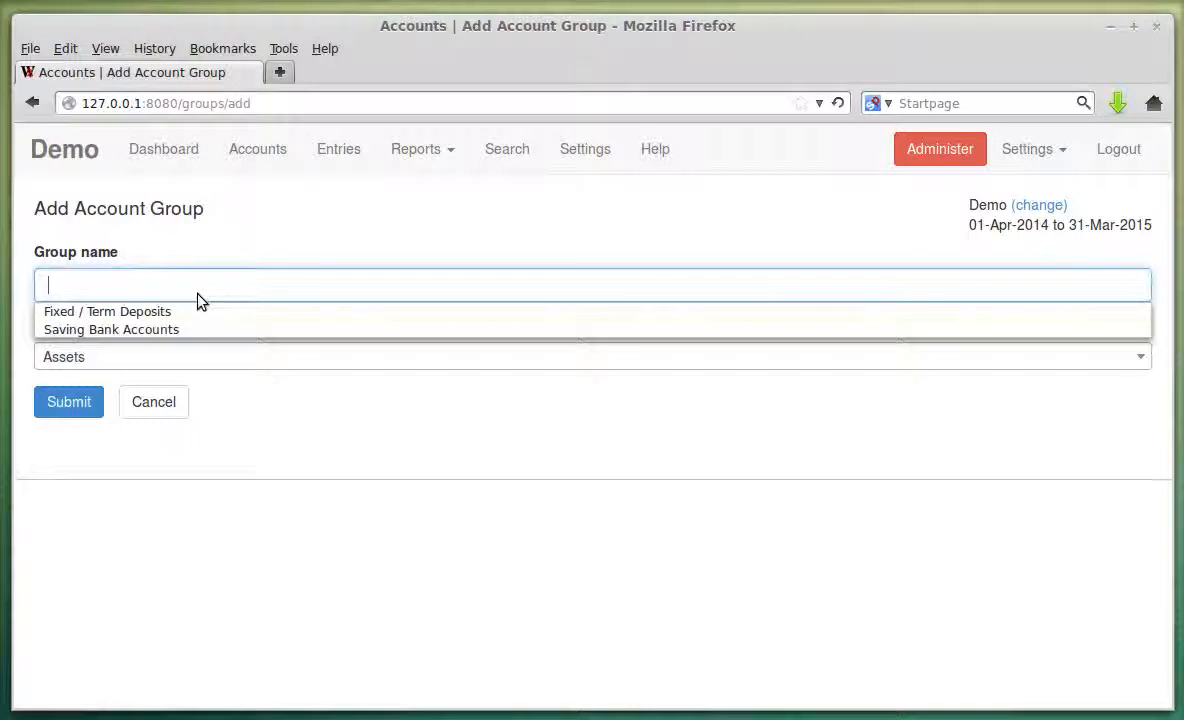
click(198, 329)
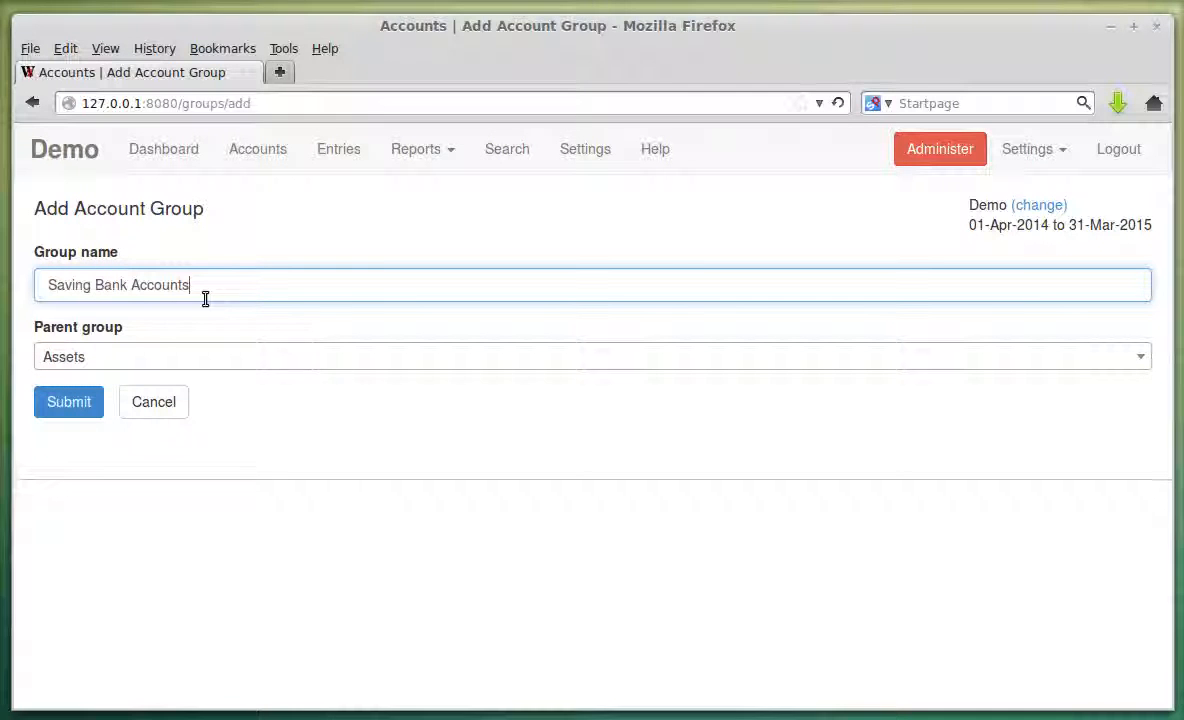
click(87, 357)
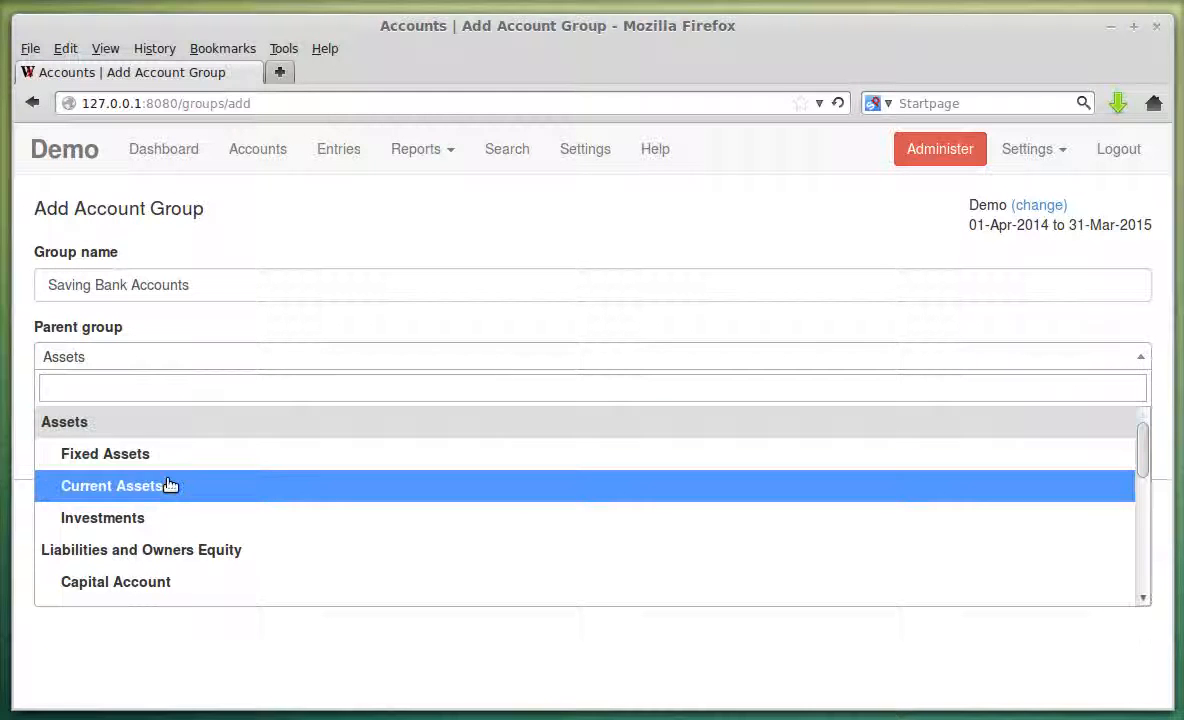
click(170, 485)
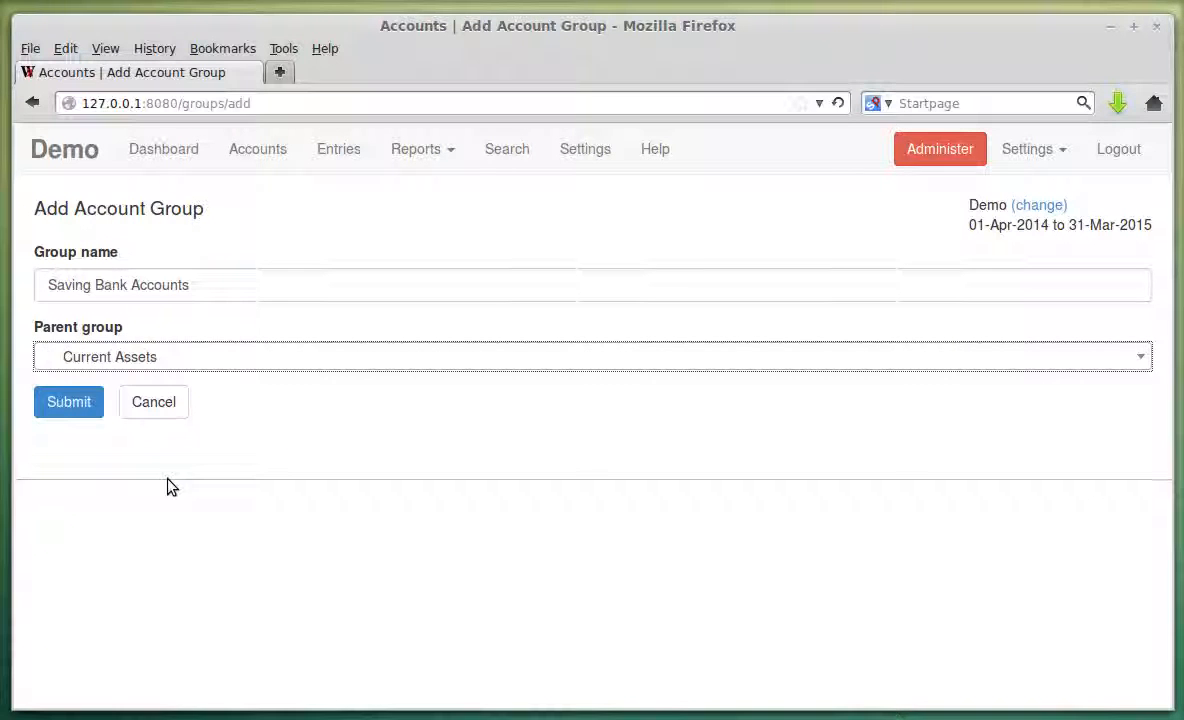
- Look through the available parent groups for the new account group and reselect Current Assets
click(208, 369)
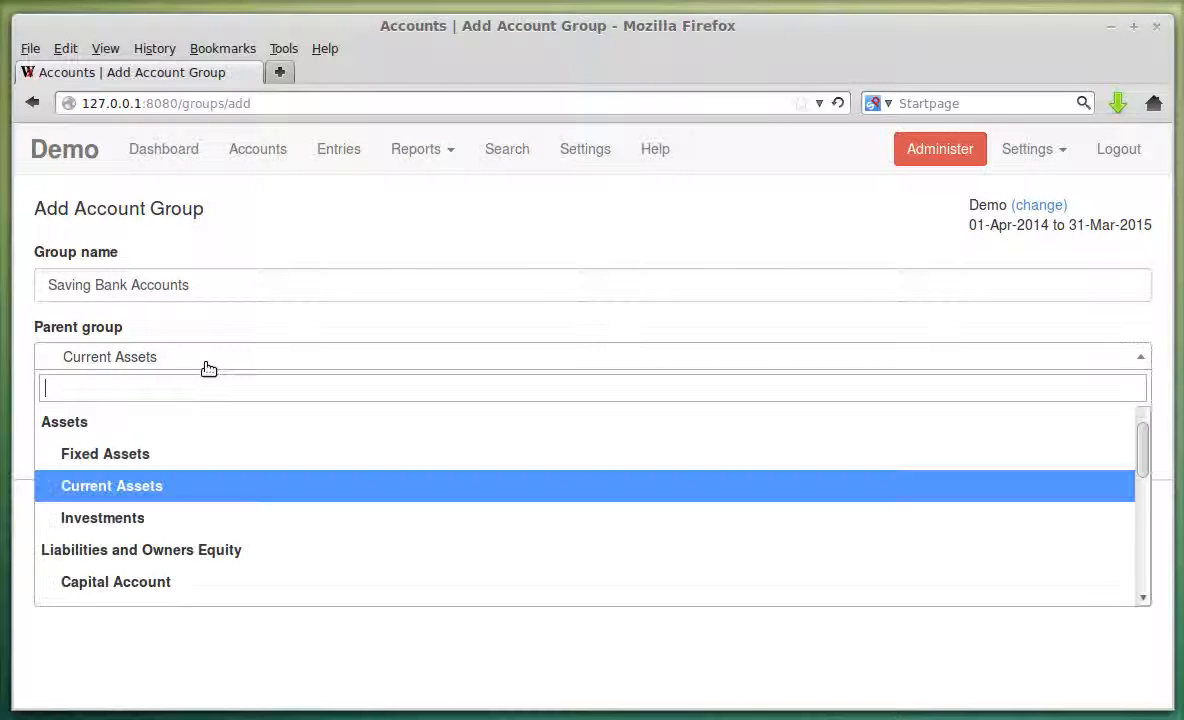
scroll(200, 572, down, 5)
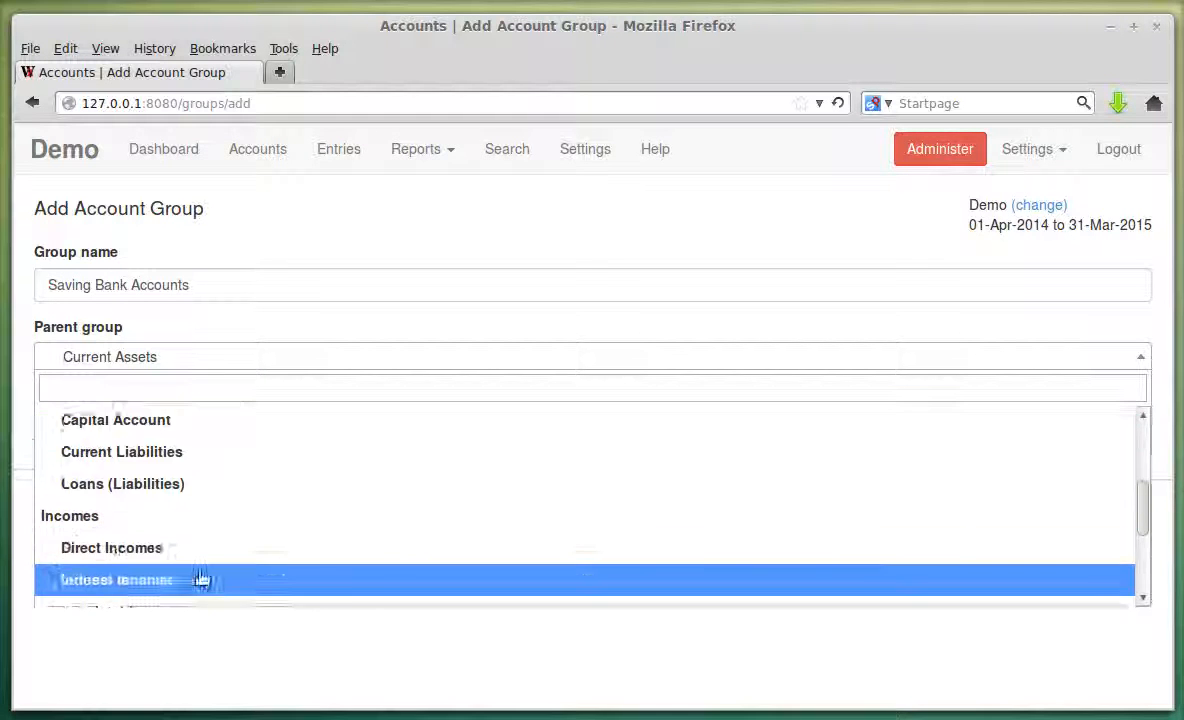
scroll(198, 560, down, 2)
scroll(198, 518, up, 6)
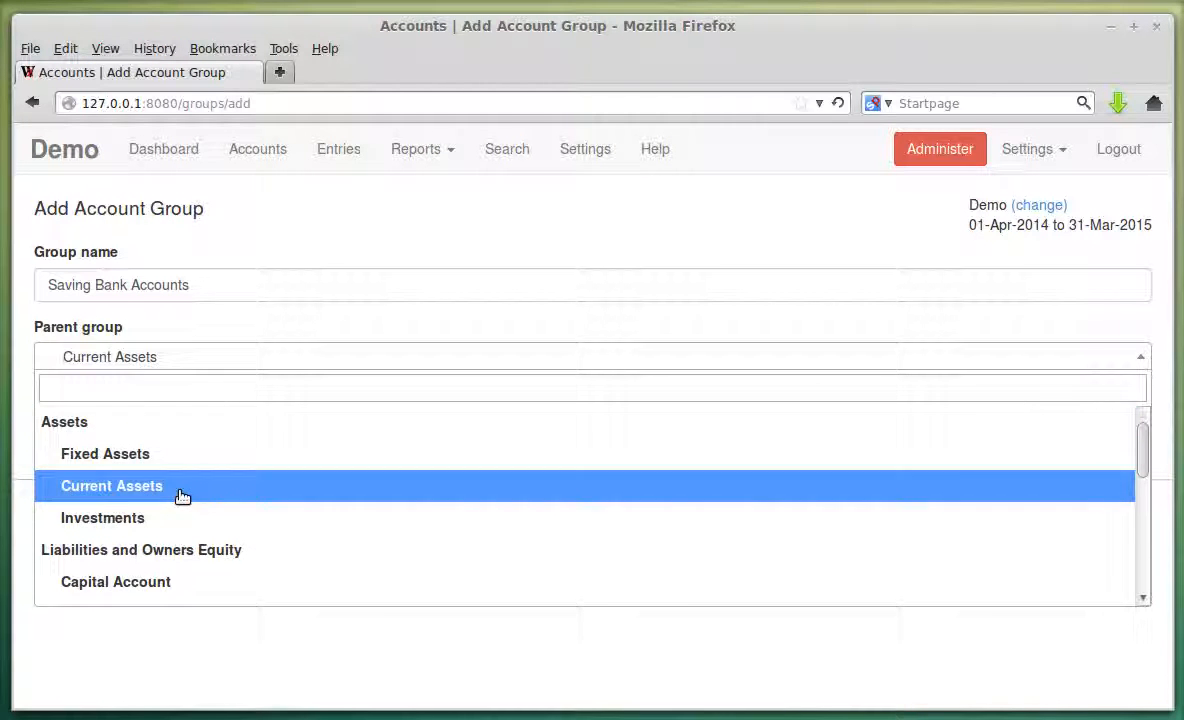
click(181, 487)
- Filter the parent group list by "cur" and choose Current Assets for the new account group
click(186, 358)
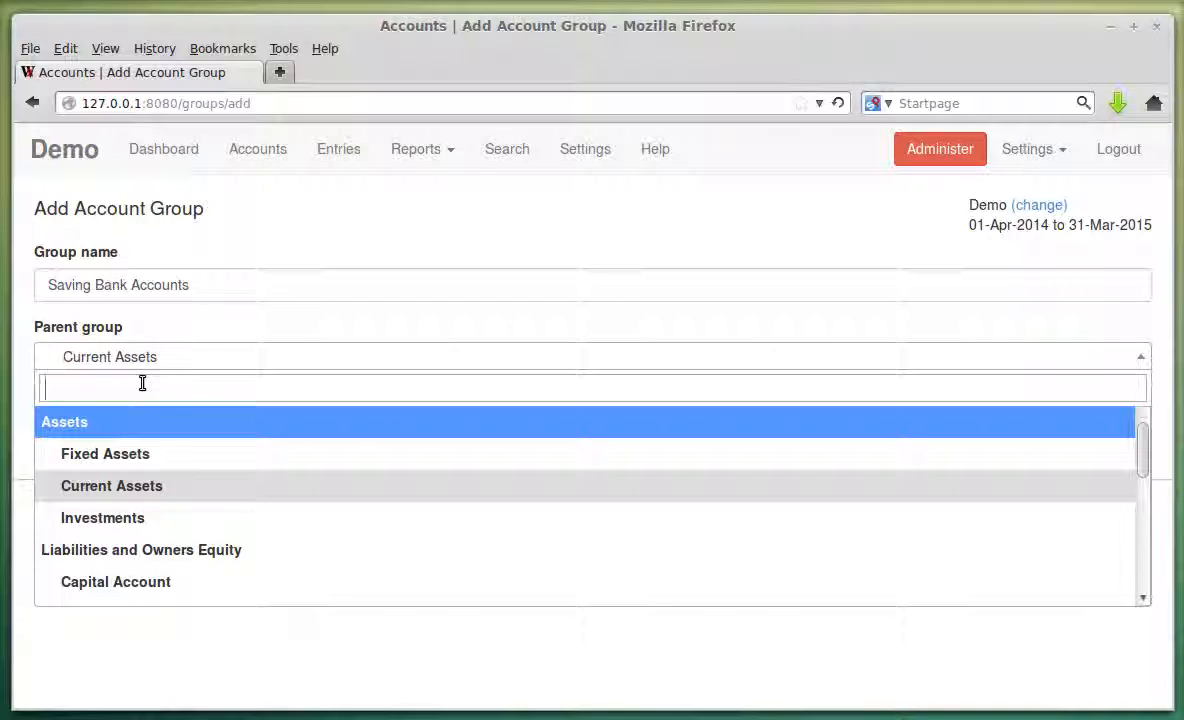
text(a)
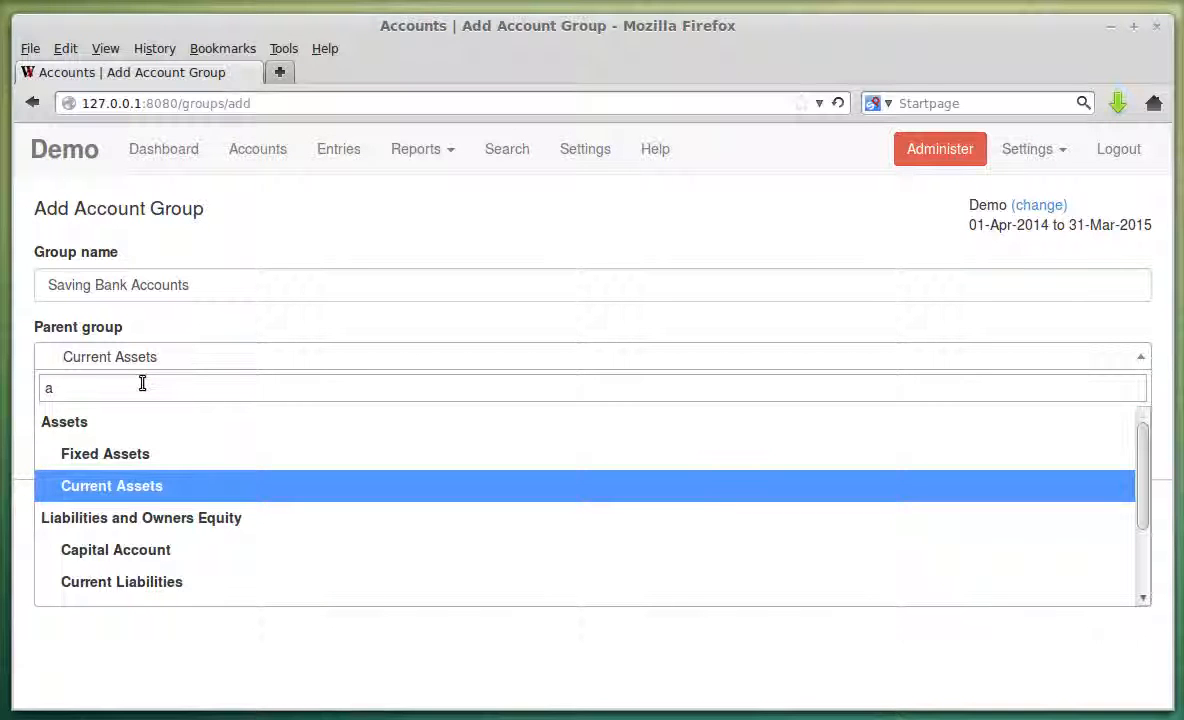
key(BackSpace)
text(c)
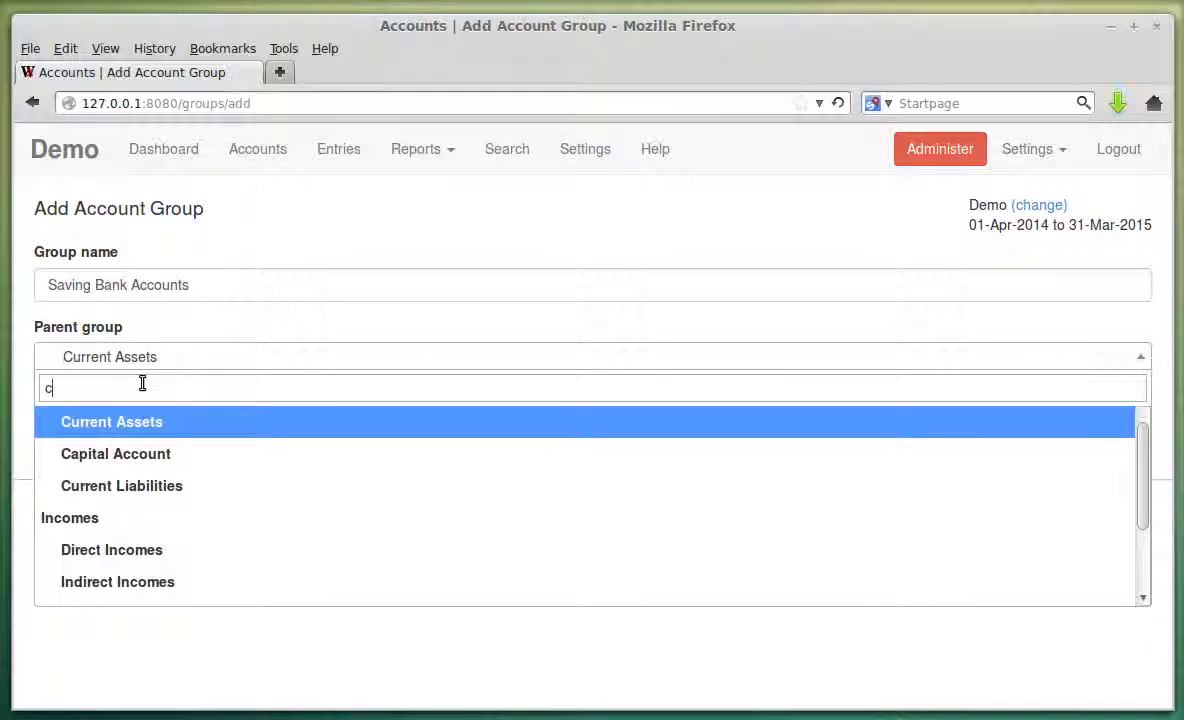
text(ur)
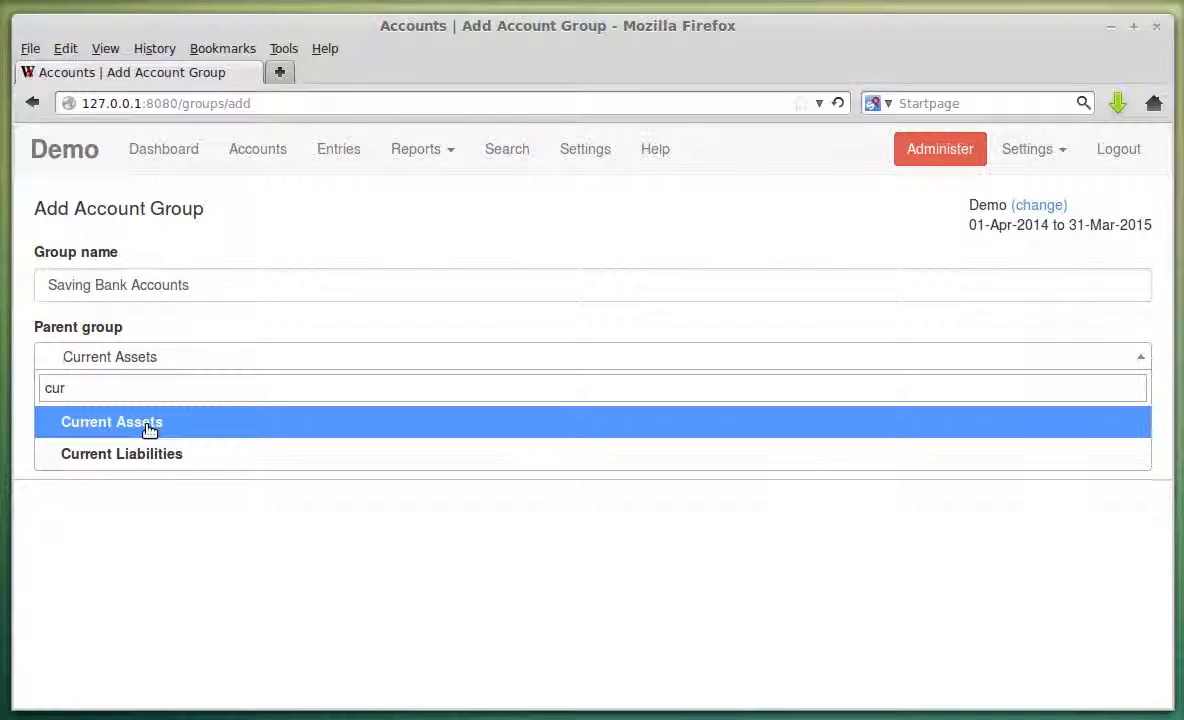
click(148, 429)
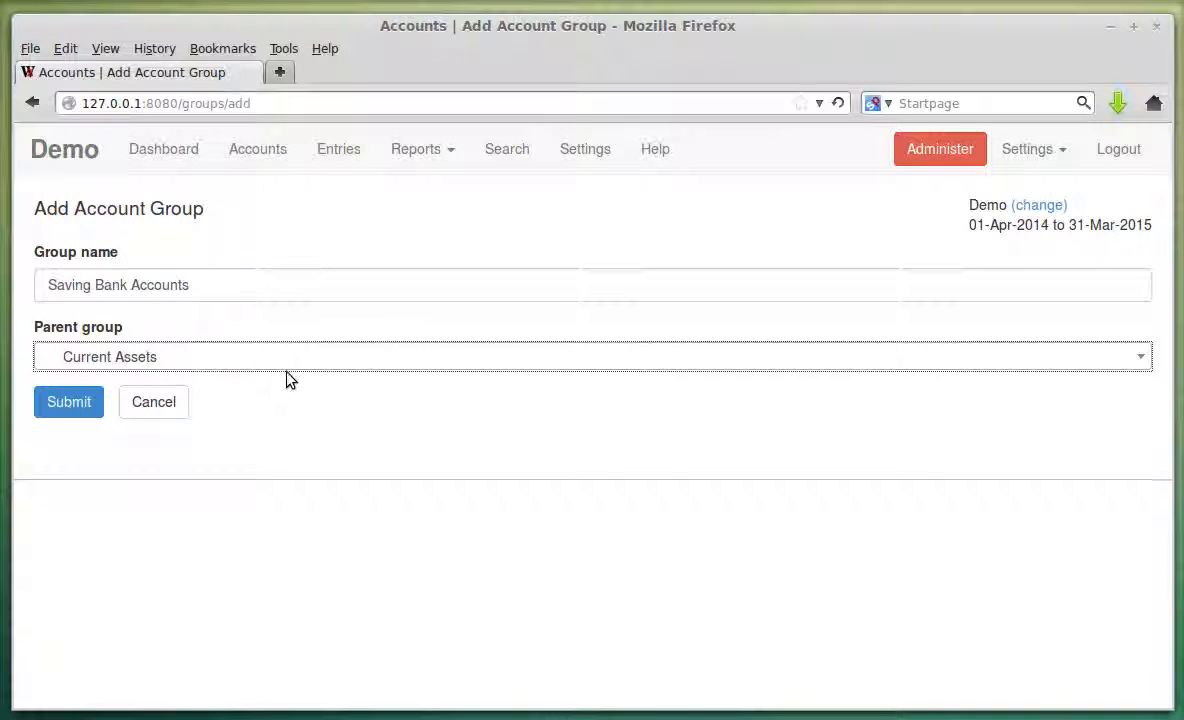
- Reselect Current Assets as the parent group, submit the Saving Bank Accounts group and check its row in the chart of accounts
click(283, 282)
key(Tab)
click(245, 347)
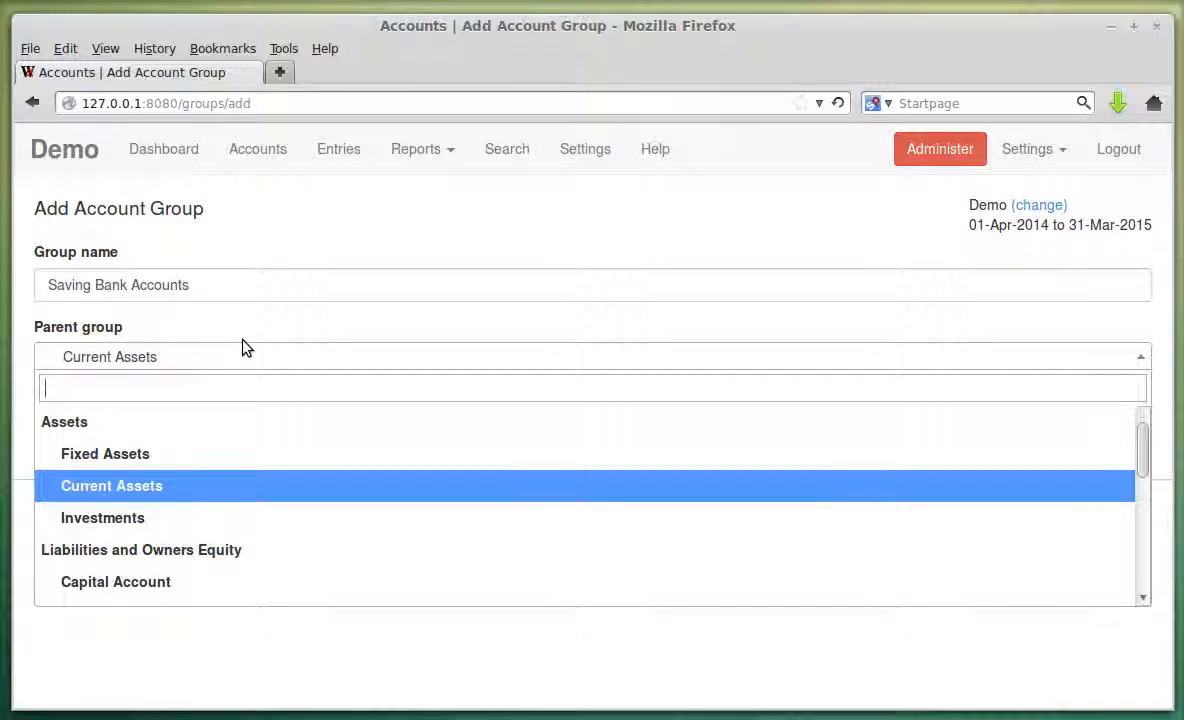
key(Up)
key(Down)
key(Return)
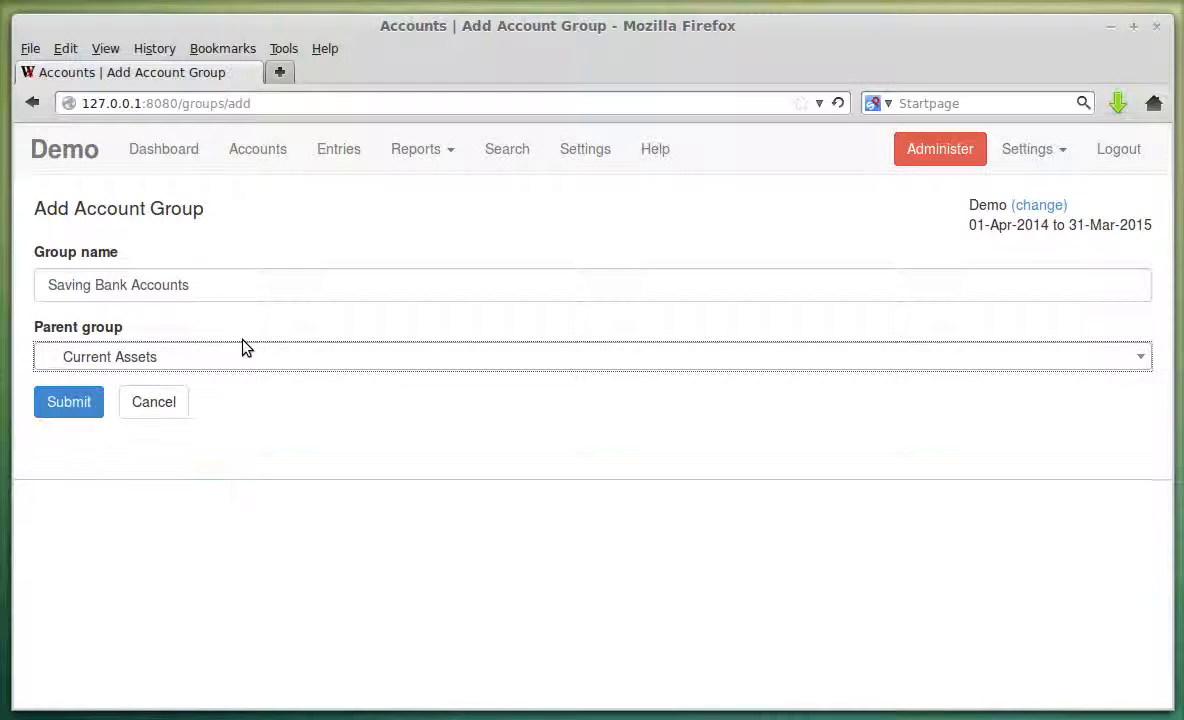
click(72, 401)
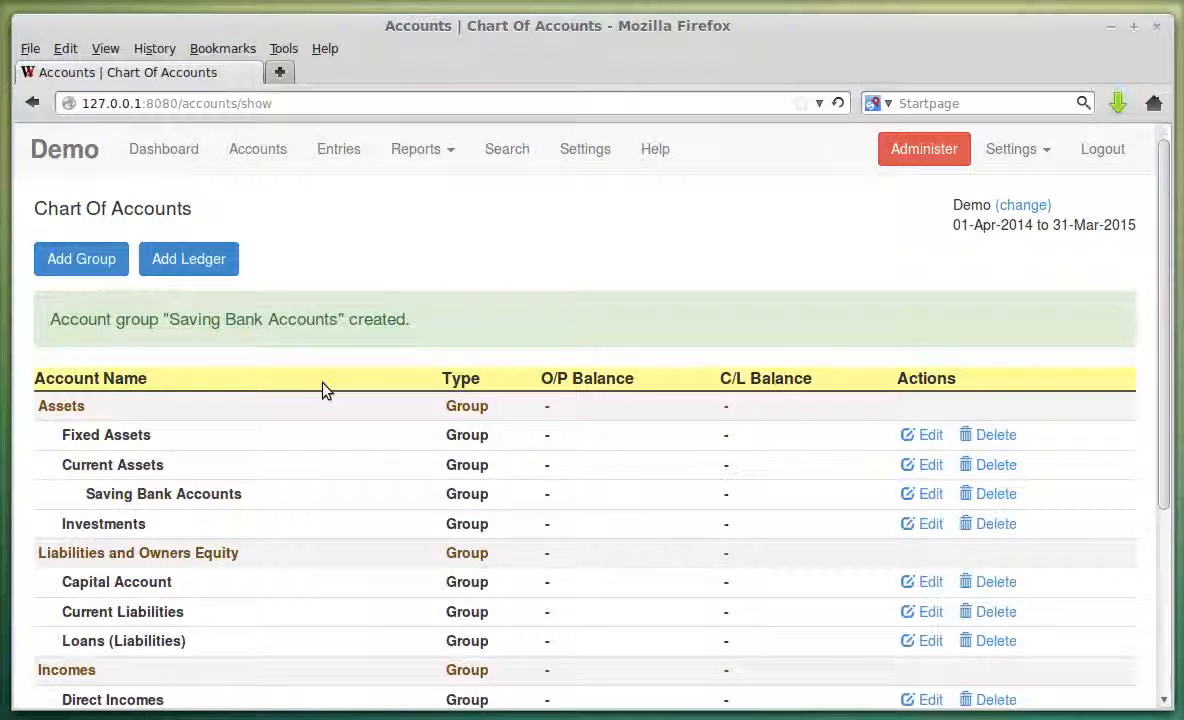
drag(90, 493, 515, 501)
click(514, 502)
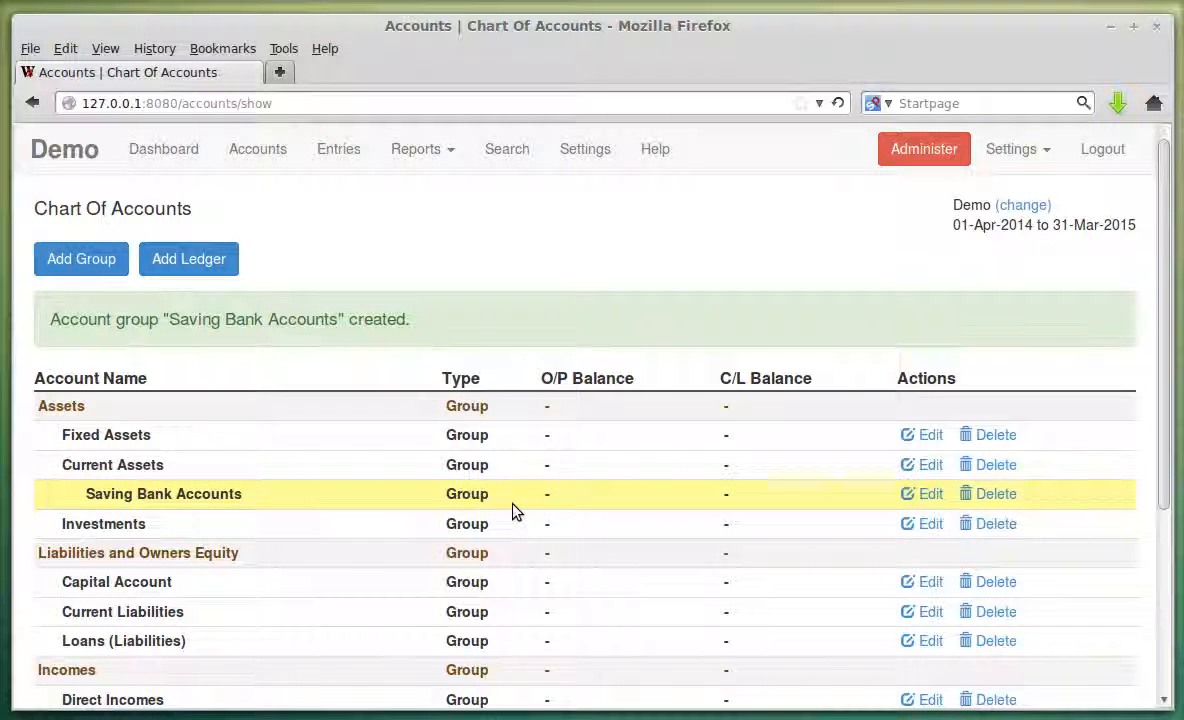
- Start a new ledger named ICICI Bank Saving Account with Saving Bank Accounts as its parent group
click(220, 272)
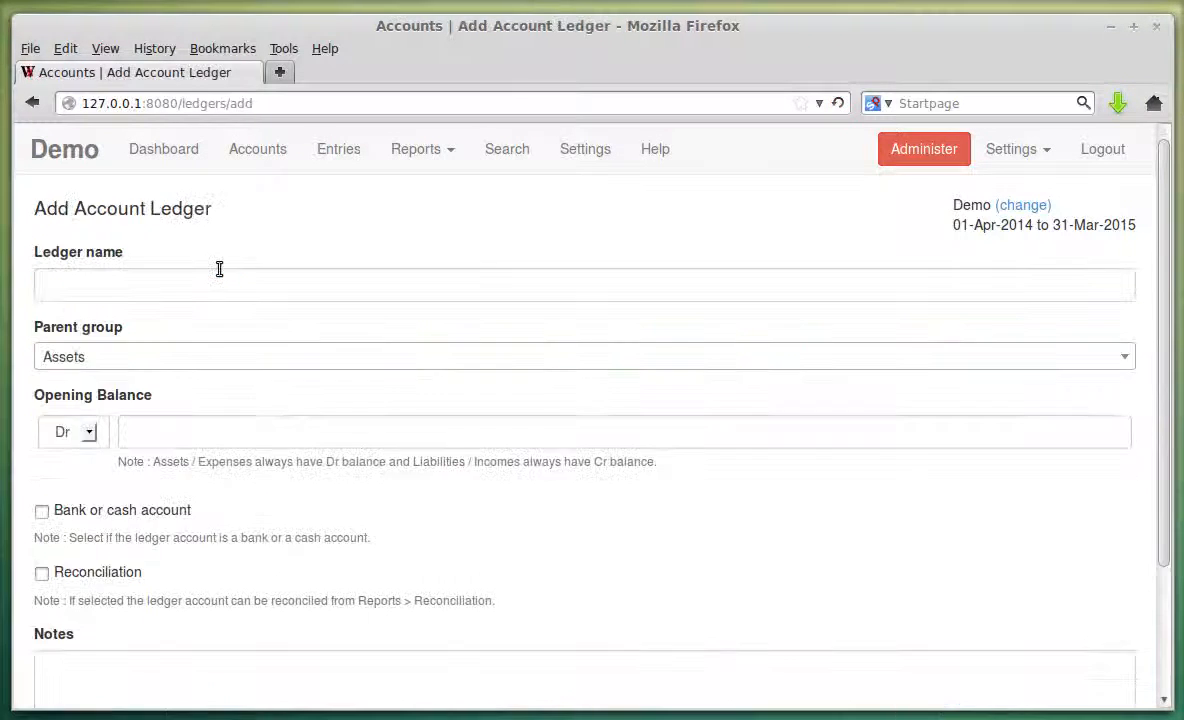
click(189, 288)
click(190, 344)
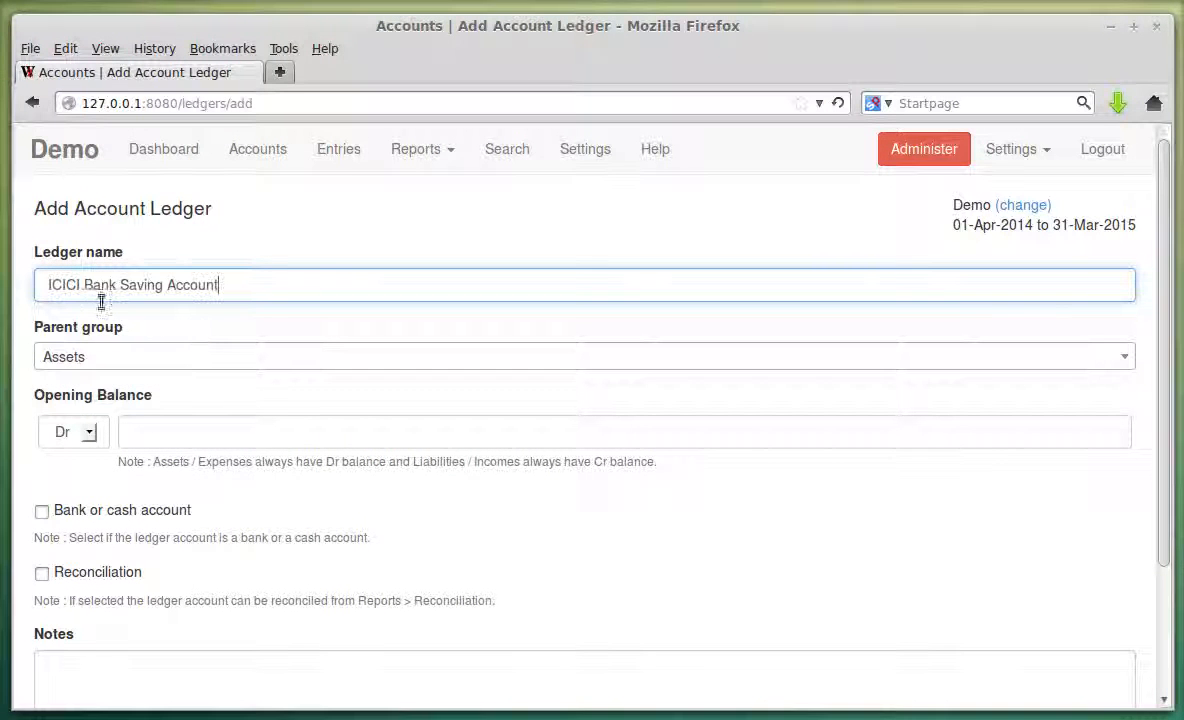
click(169, 361)
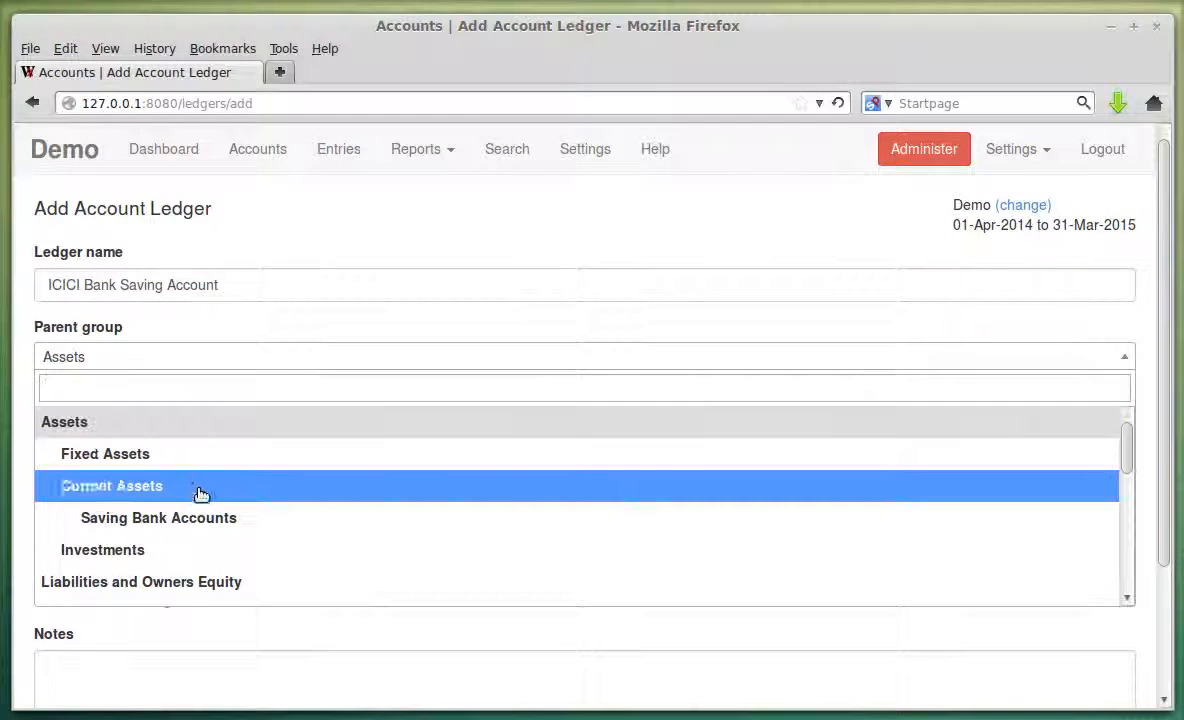
click(201, 516)
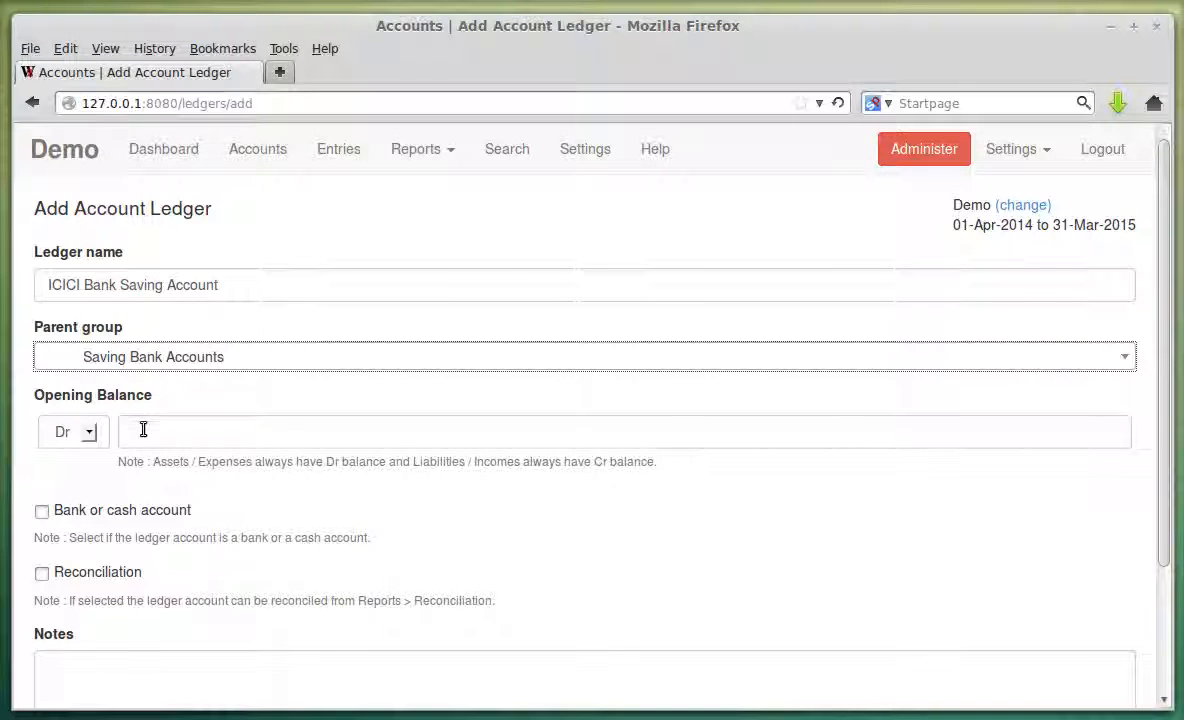
- Read the note on which account types have Dr or Cr balances and look at the opening balance type choices
drag(154, 463, 391, 463)
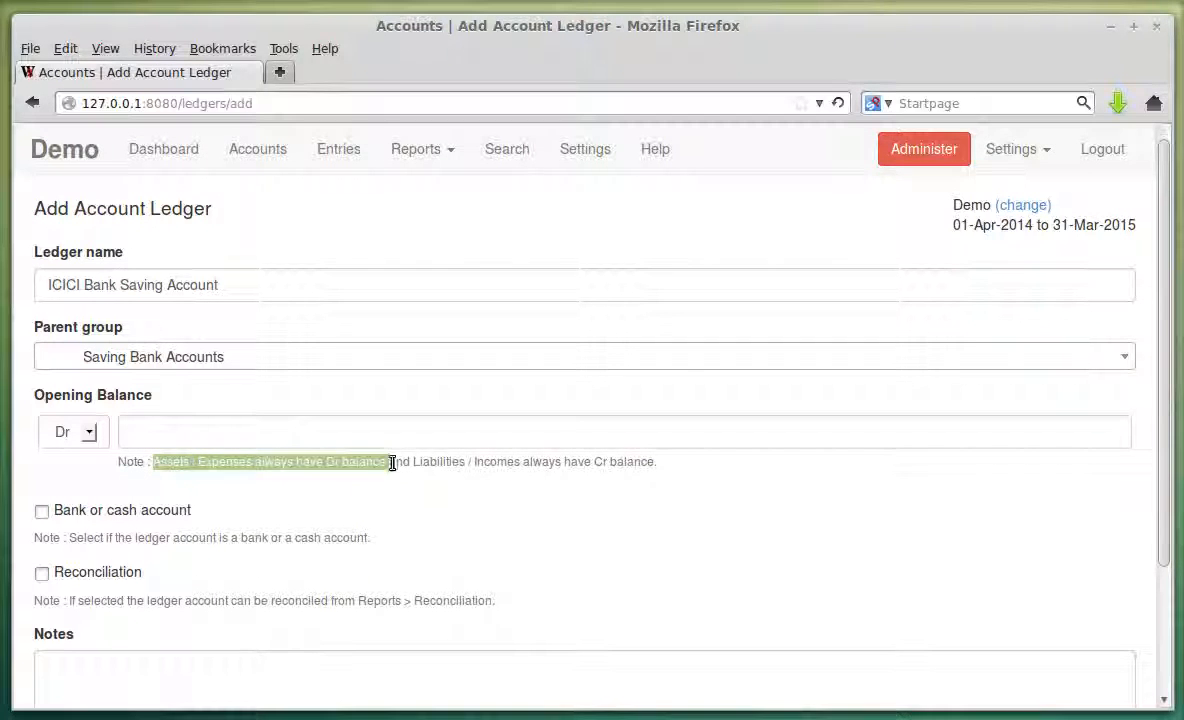
click(284, 425)
click(88, 431)
click(90, 432)
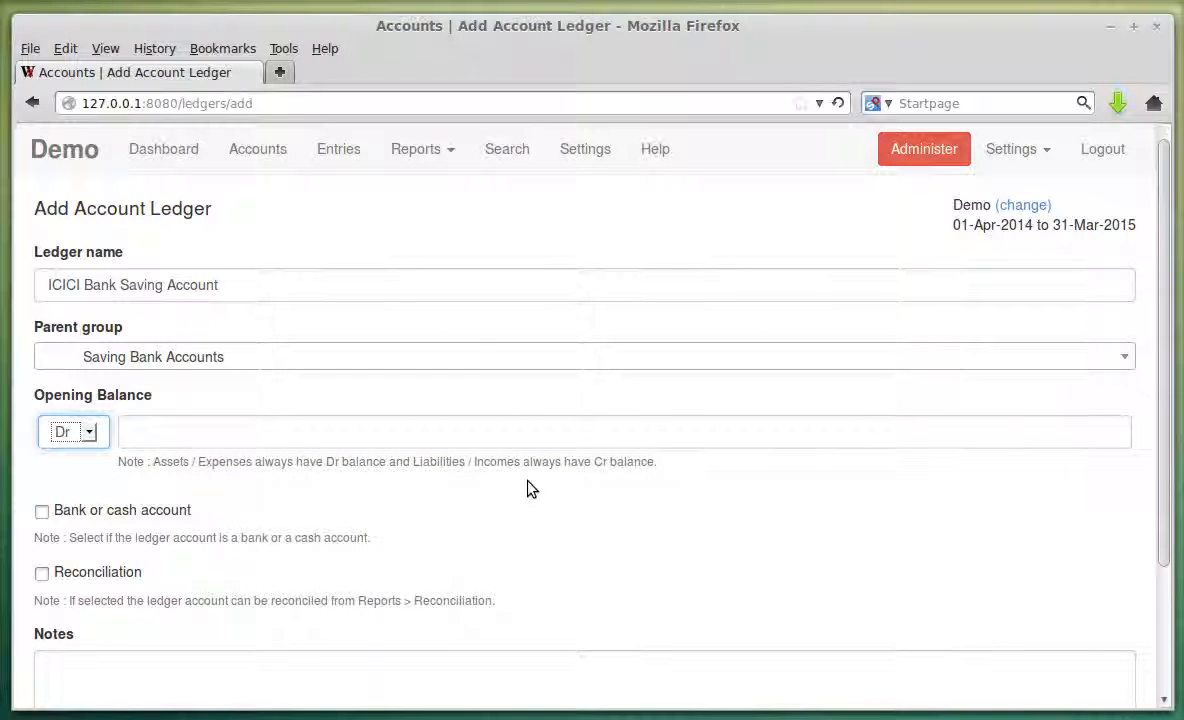
drag(533, 463, 673, 487)
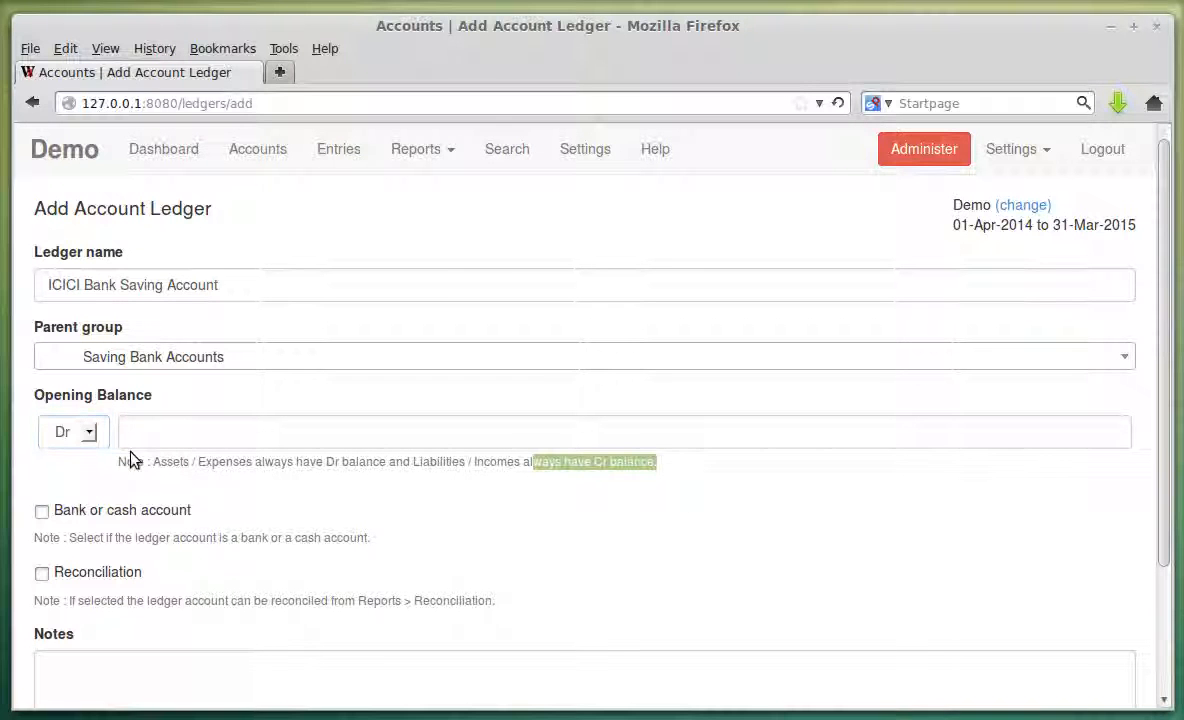
click(88, 432)
click(88, 445)
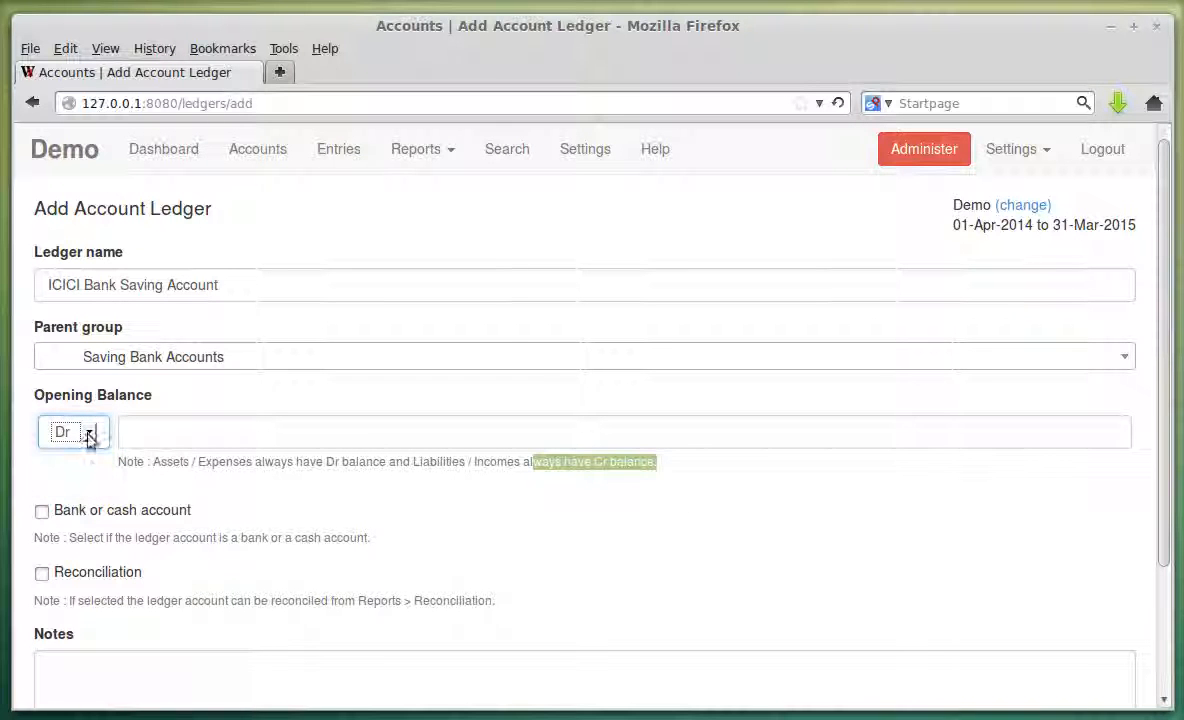
click(305, 399)
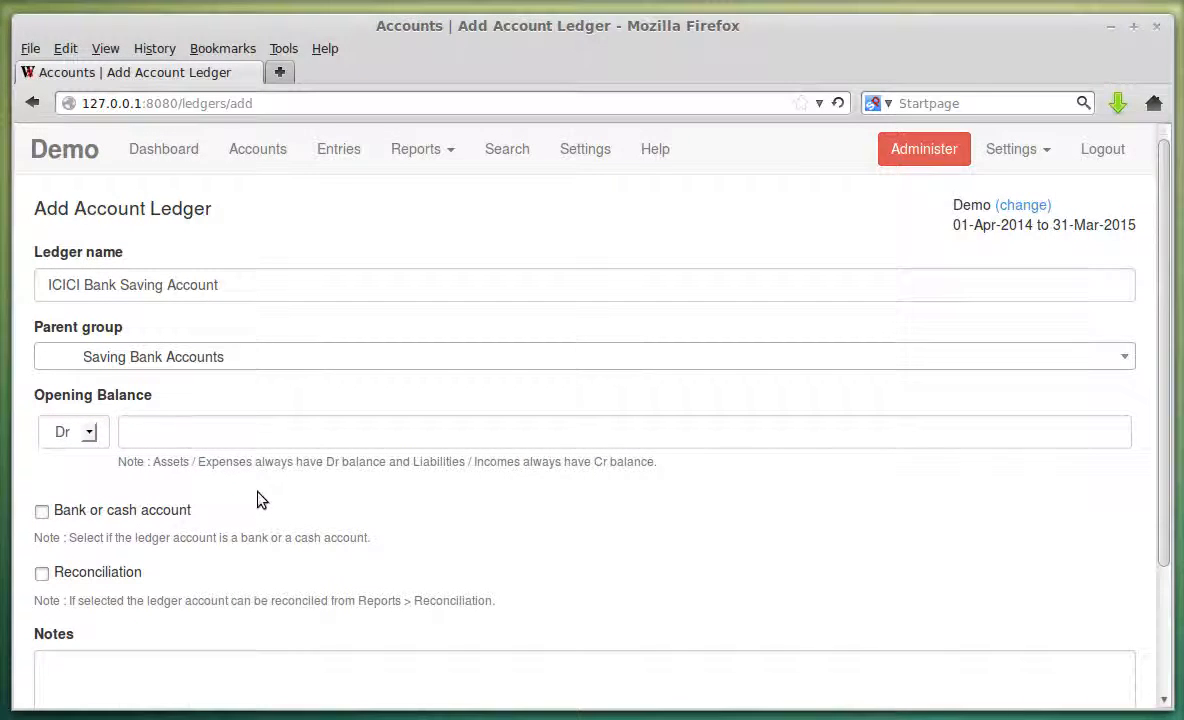
- Mark the new ledger as a bank or cash account with reconciliation enabled, and submit it without an opening balance or notes
scroll(252, 500, down, 1)
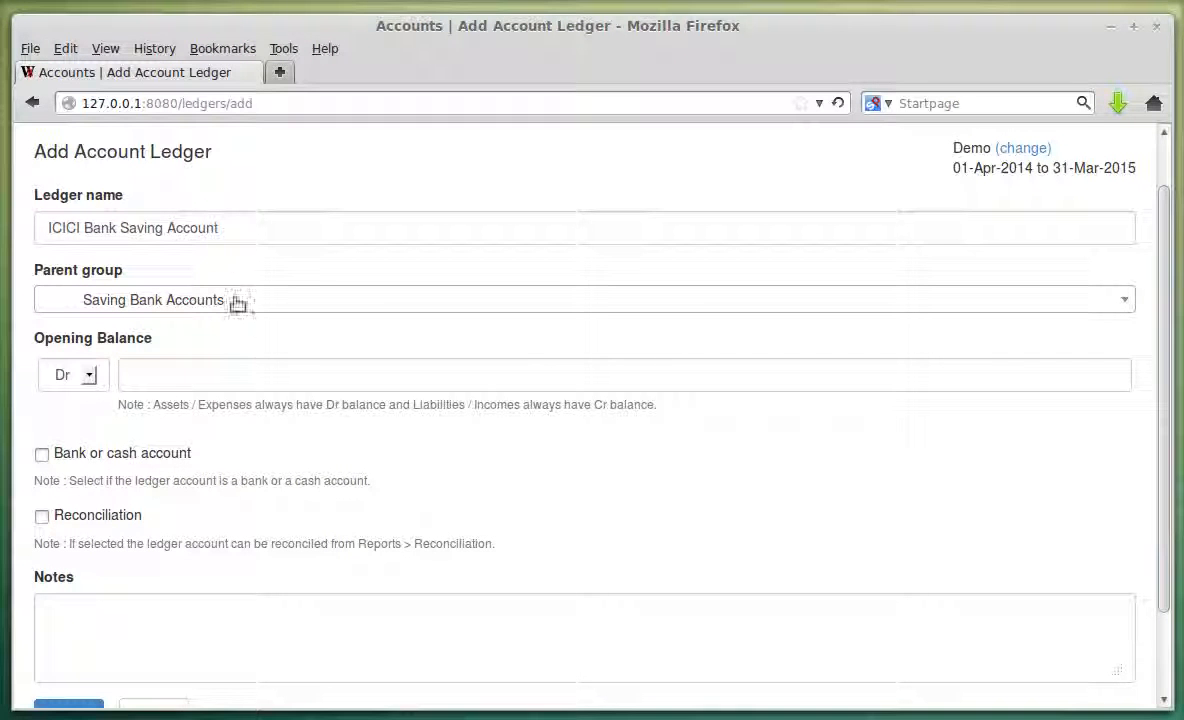
click(99, 462)
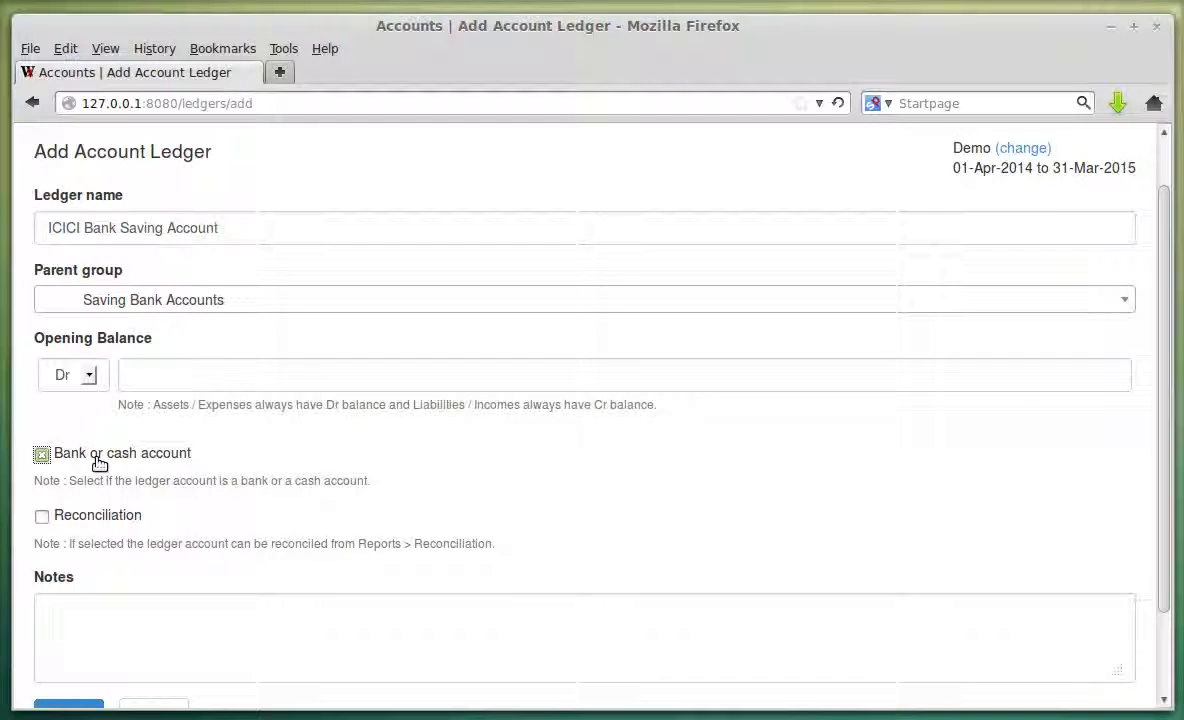
click(113, 525)
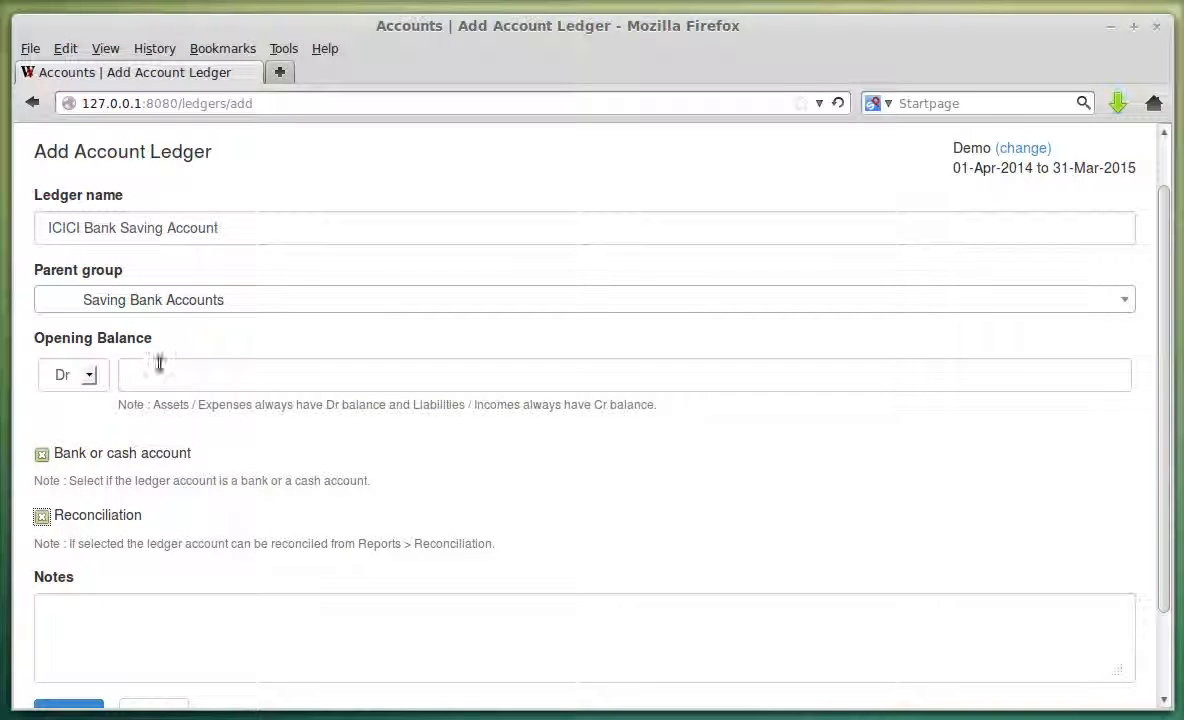
scroll(200, 482, down, 2)
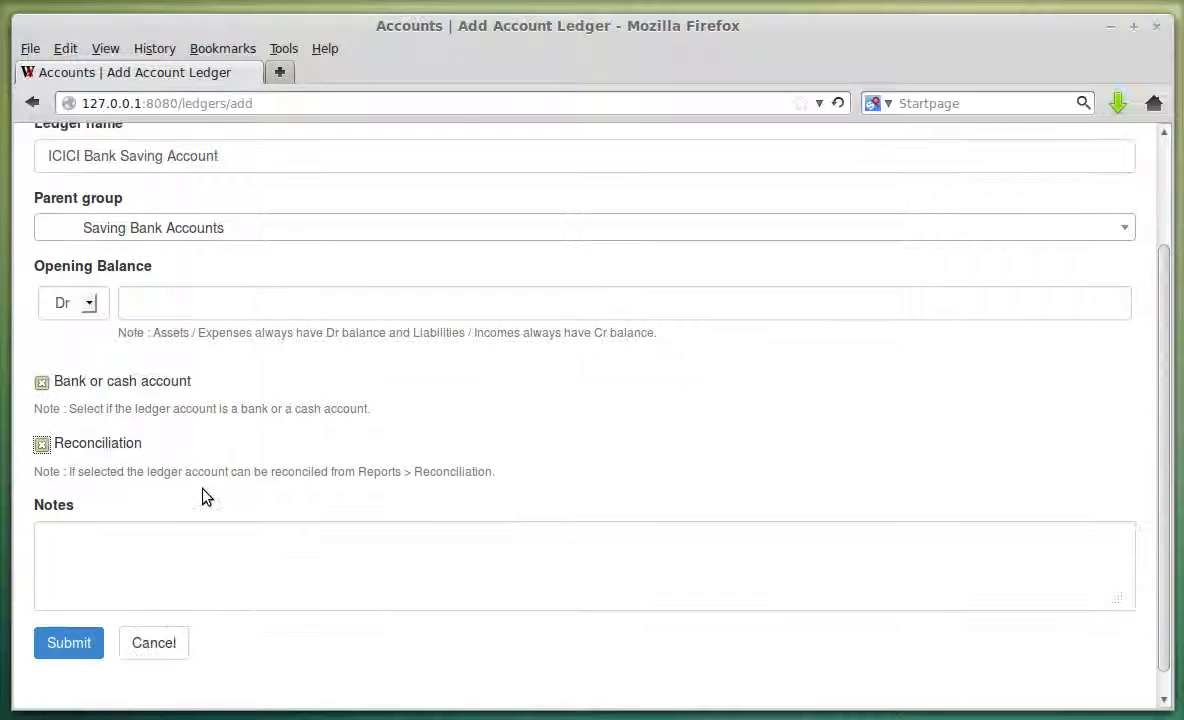
click(100, 530)
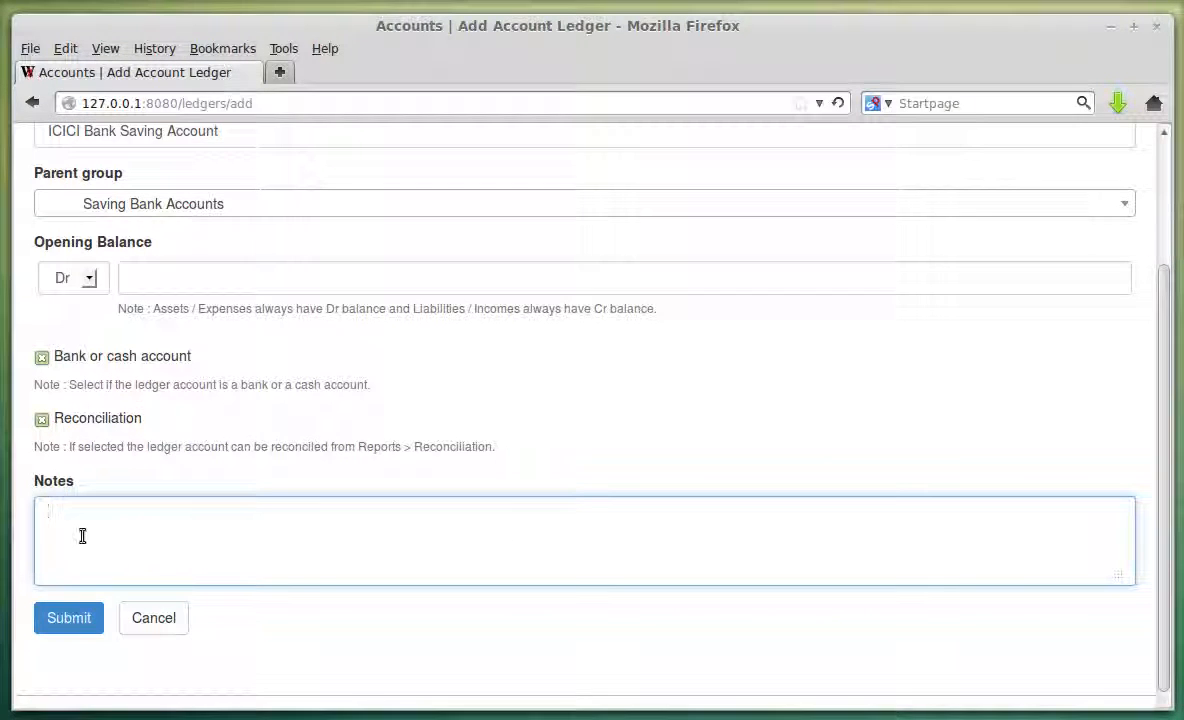
click(78, 620)
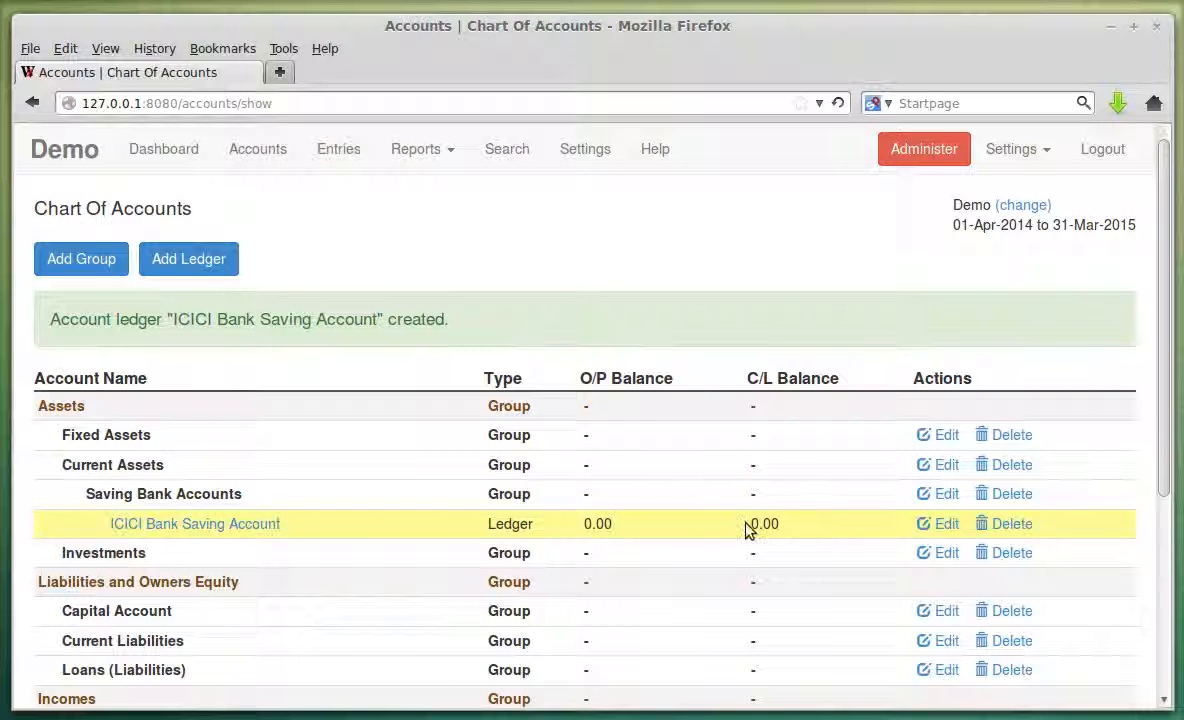
- Edit the ICICI Bank Saving Account ledger to have an opening balance of Dr 5000.00 and save it
scroll(735, 560, down, 4)
scroll(779, 554, up, 3)
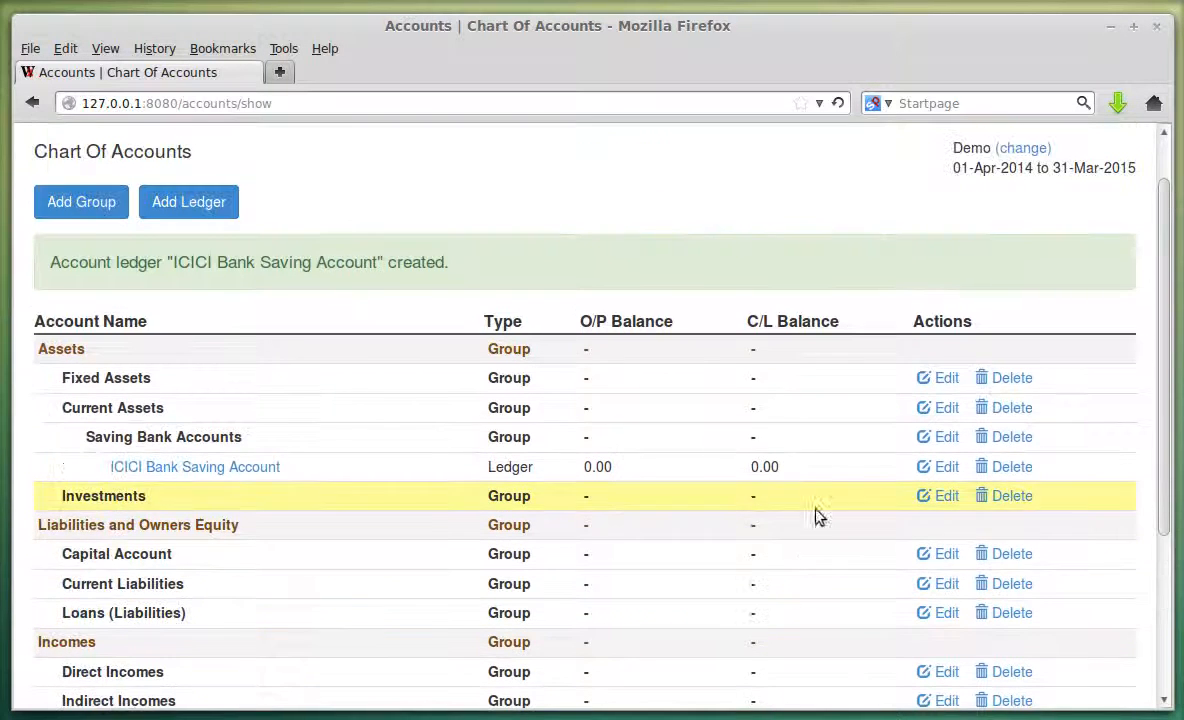
click(938, 467)
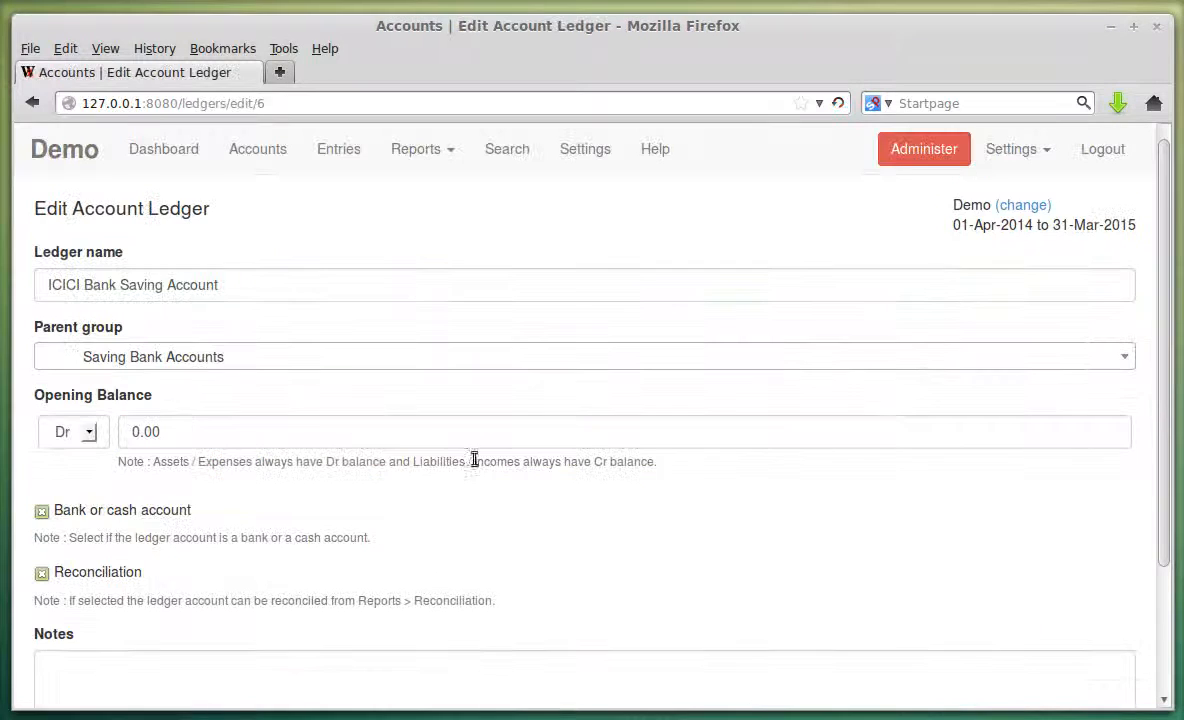
scroll(217, 503, down, 2)
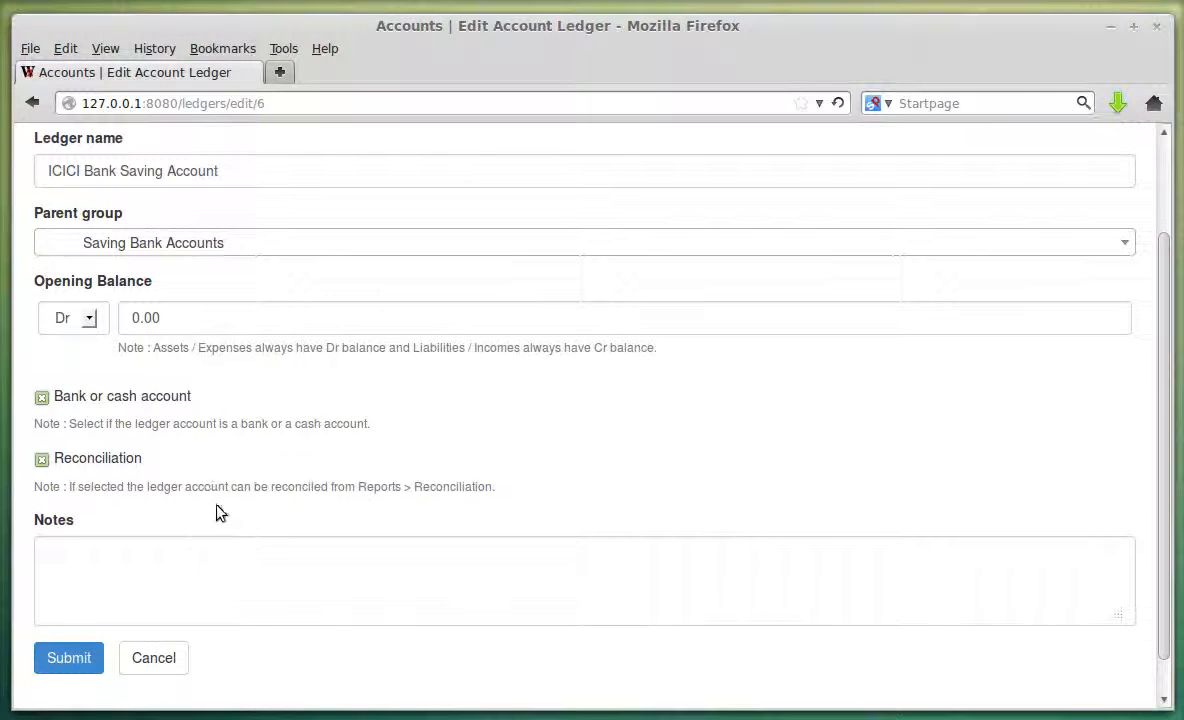
click(176, 327)
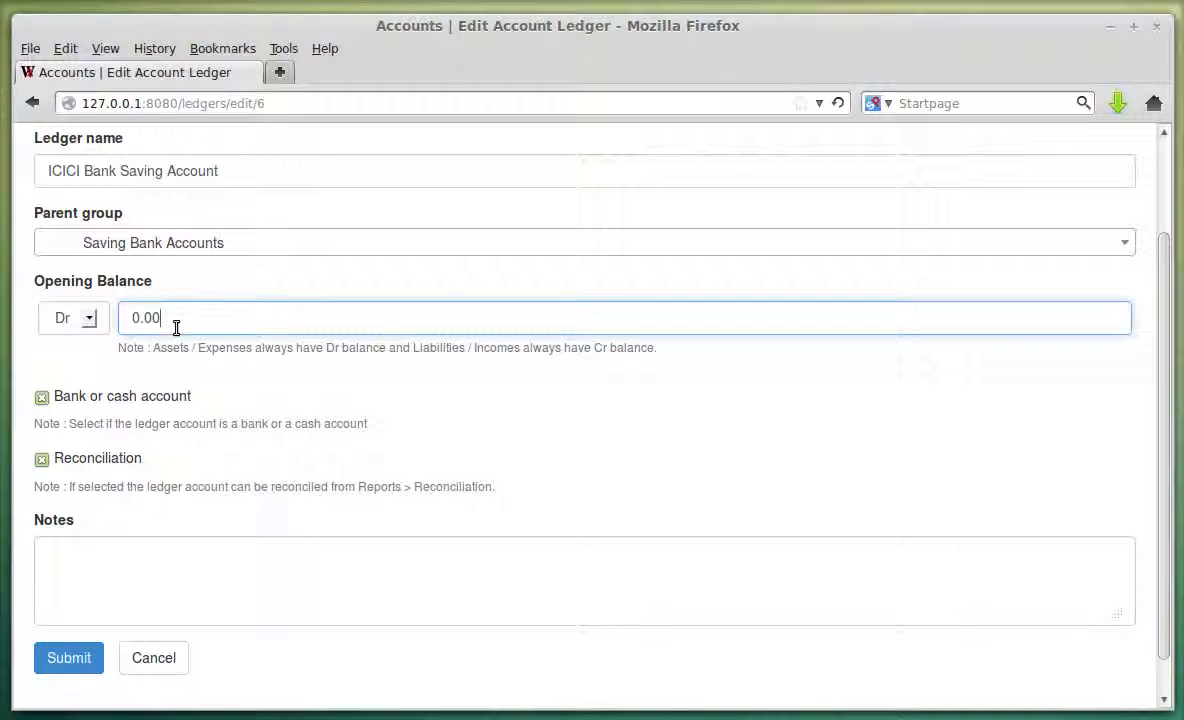
text(500)
click(580, 453)
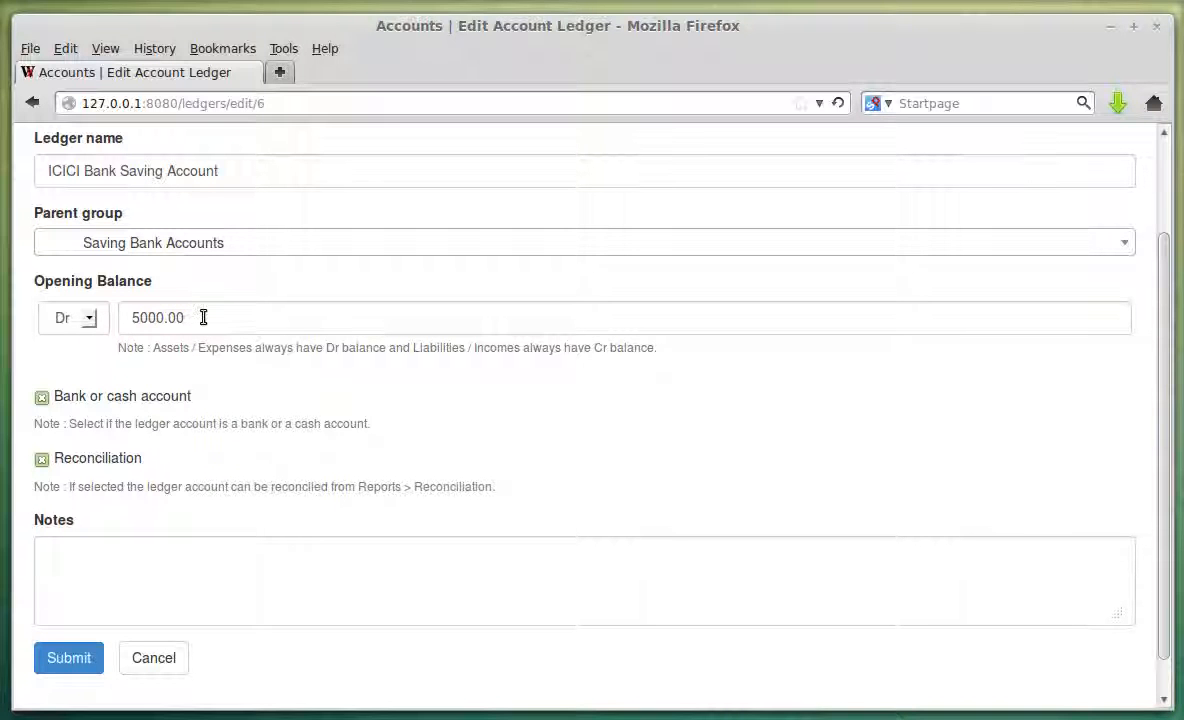
click(80, 656)
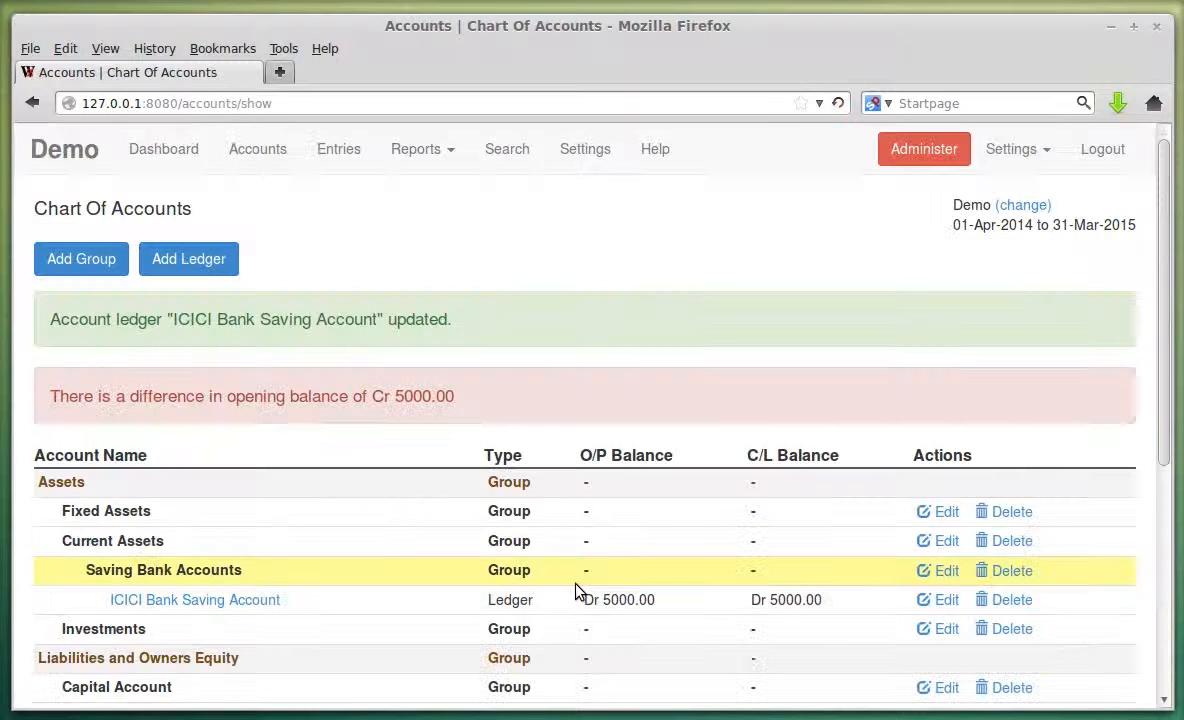
- Examine the ICICI Bank Saving Account balances in the chart of accounts and read the notice about the opening balance
scroll(553, 435, down, 1)
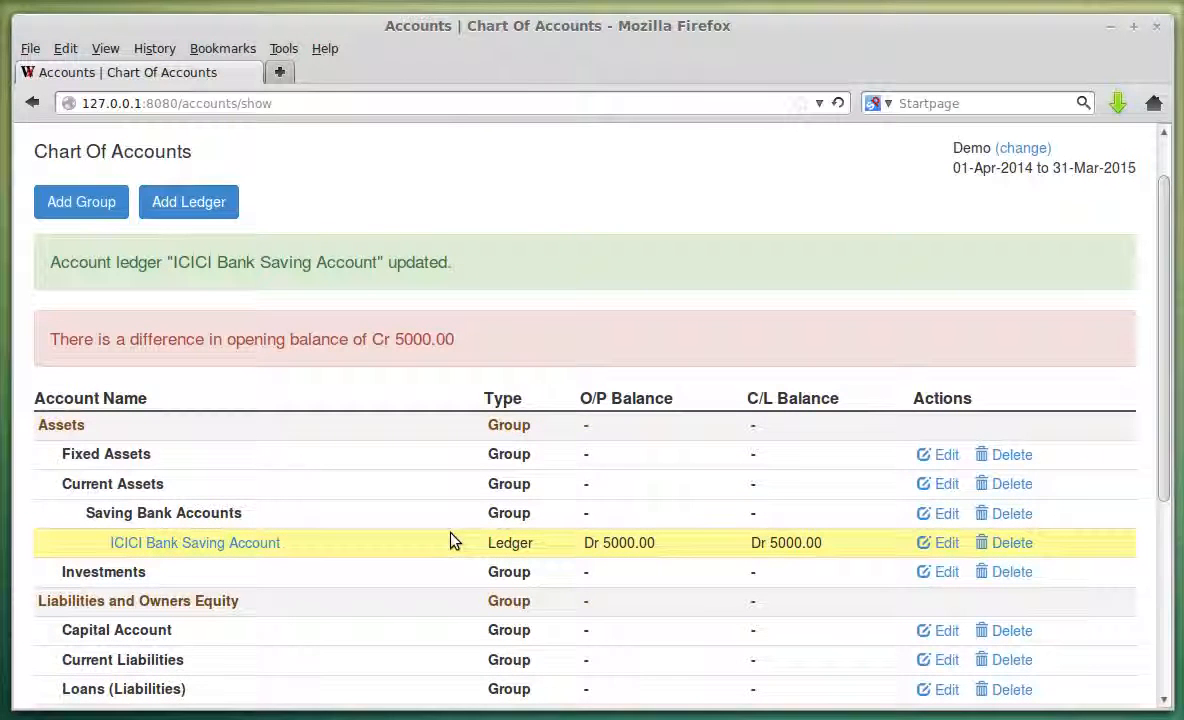
scroll(472, 515, down, 2)
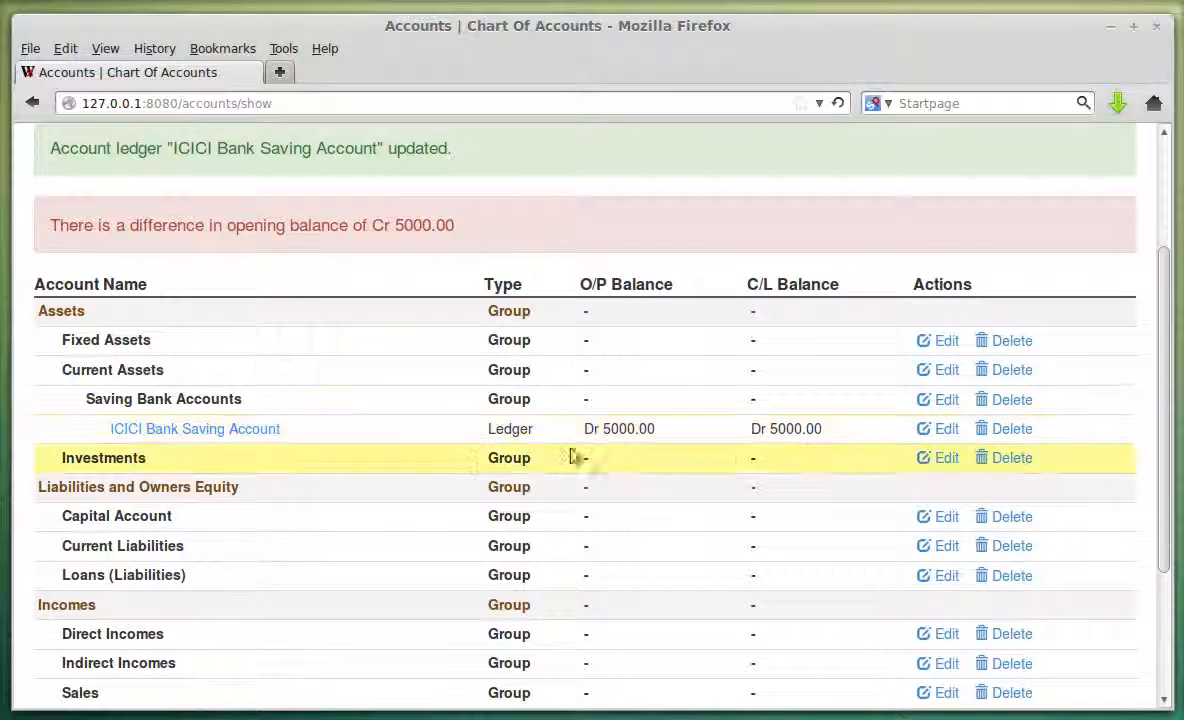
scroll(450, 460, up, 2)
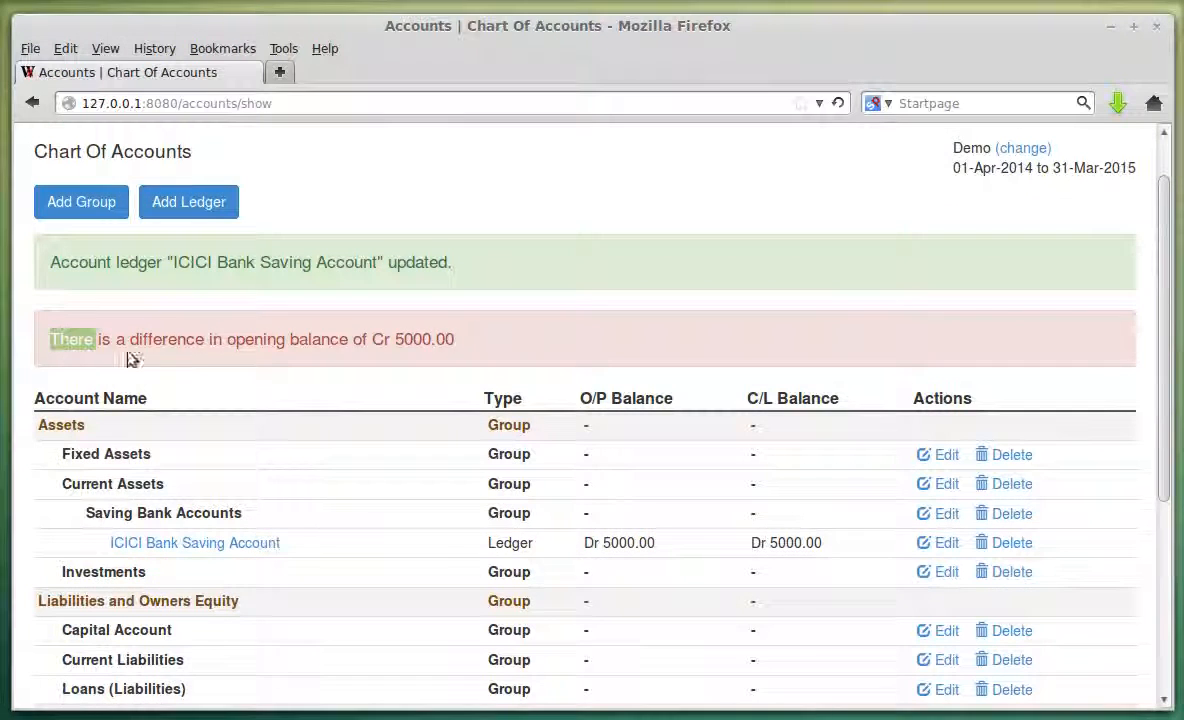
triple_click(72, 344)
click(226, 360)
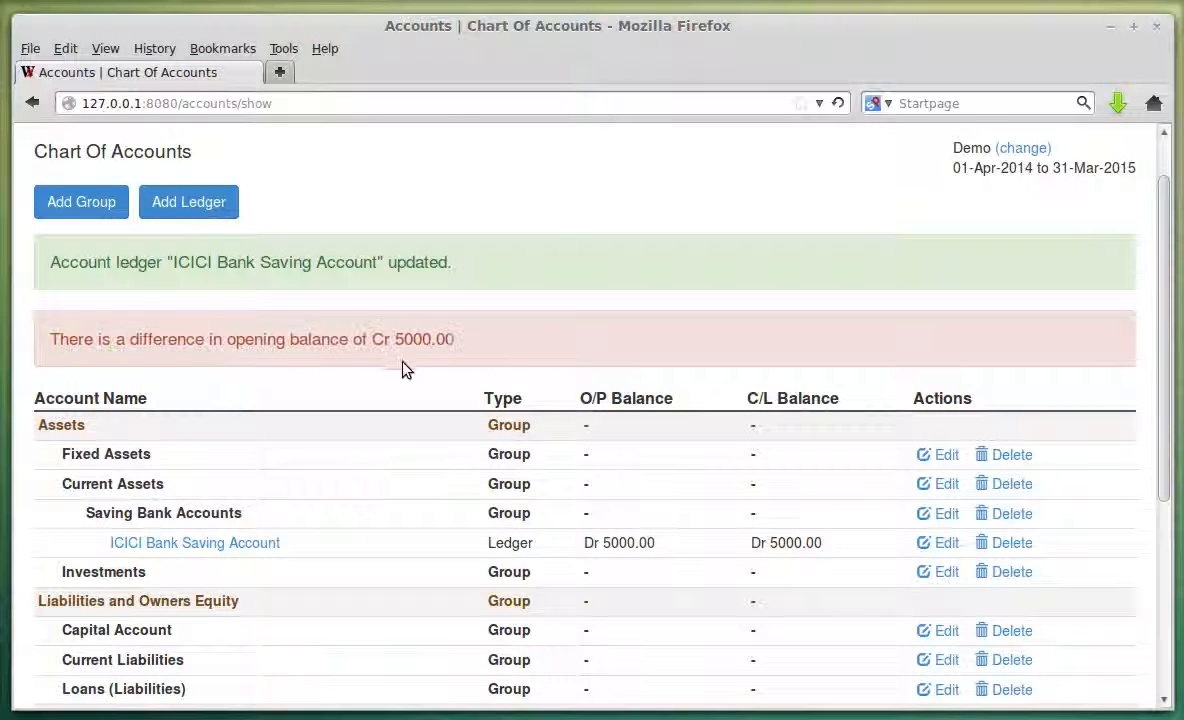
drag(48, 340, 457, 341)
click(466, 358)
scroll(470, 365, up, 1)
scroll(472, 370, up, 1)
- Open the Balance Sheet report and read the notice about the opening balance
click(428, 150)
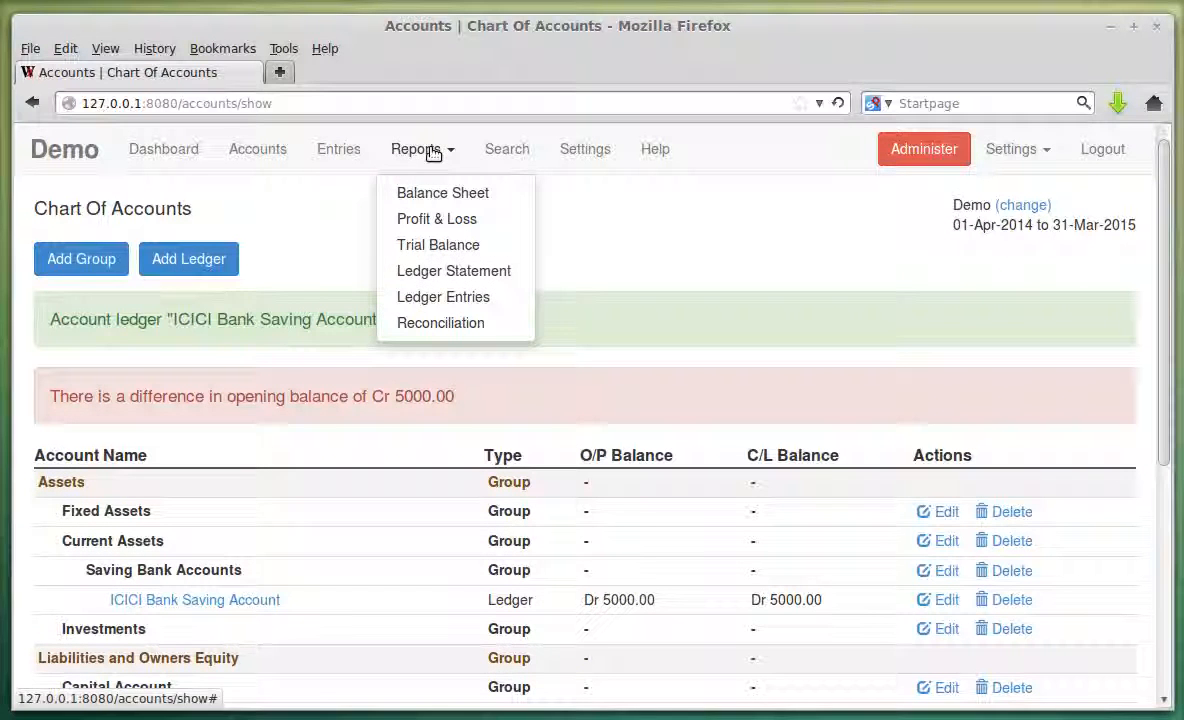
click(436, 191)
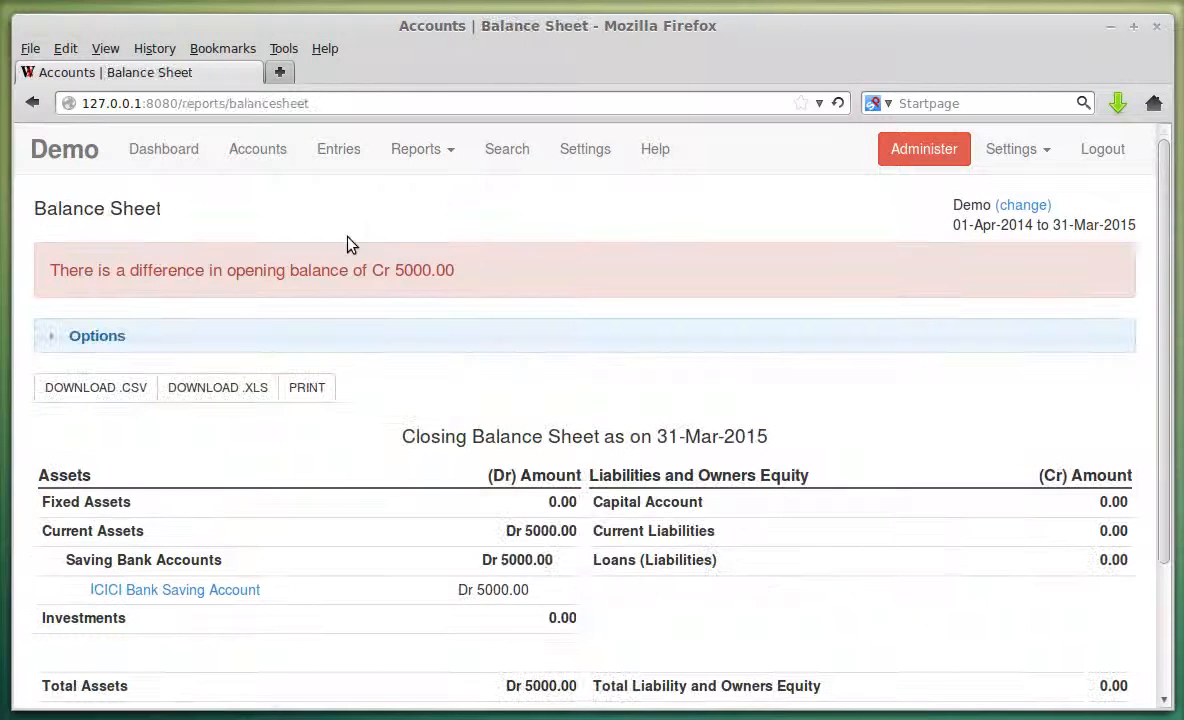
drag(48, 268, 455, 283)
click(455, 283)
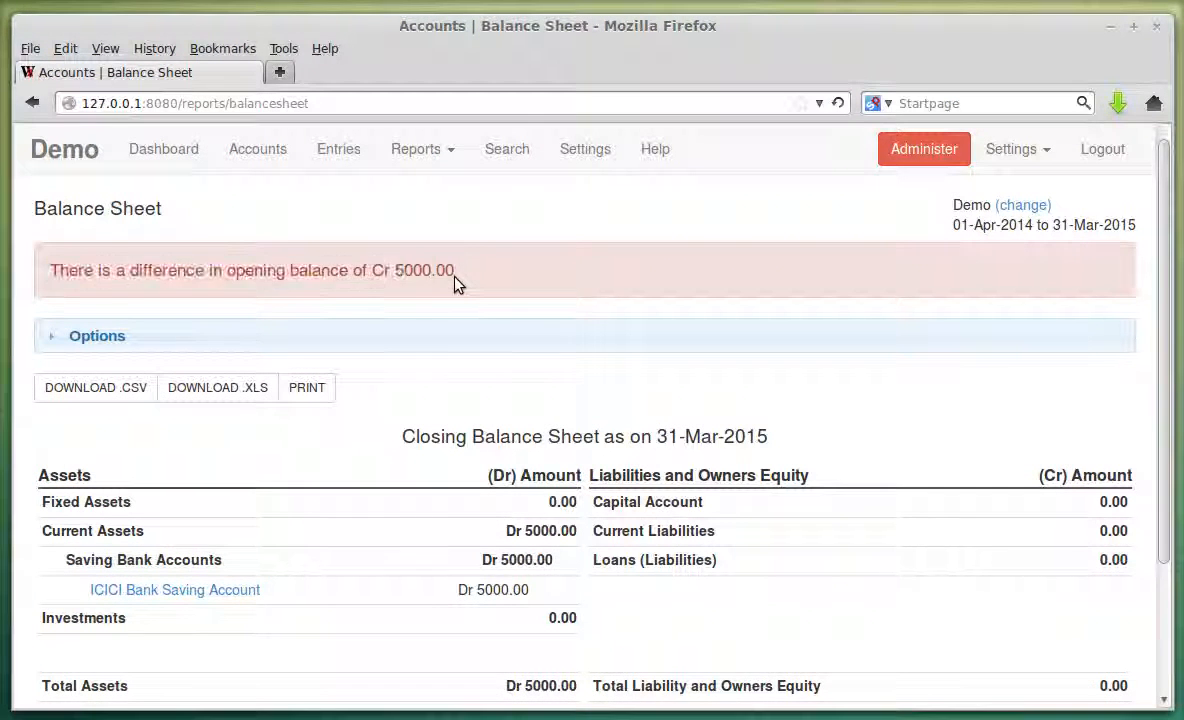
- Start a new ledger in the chart of accounts named Capital Account, with the Capital Account group as its parent
click(258, 150)
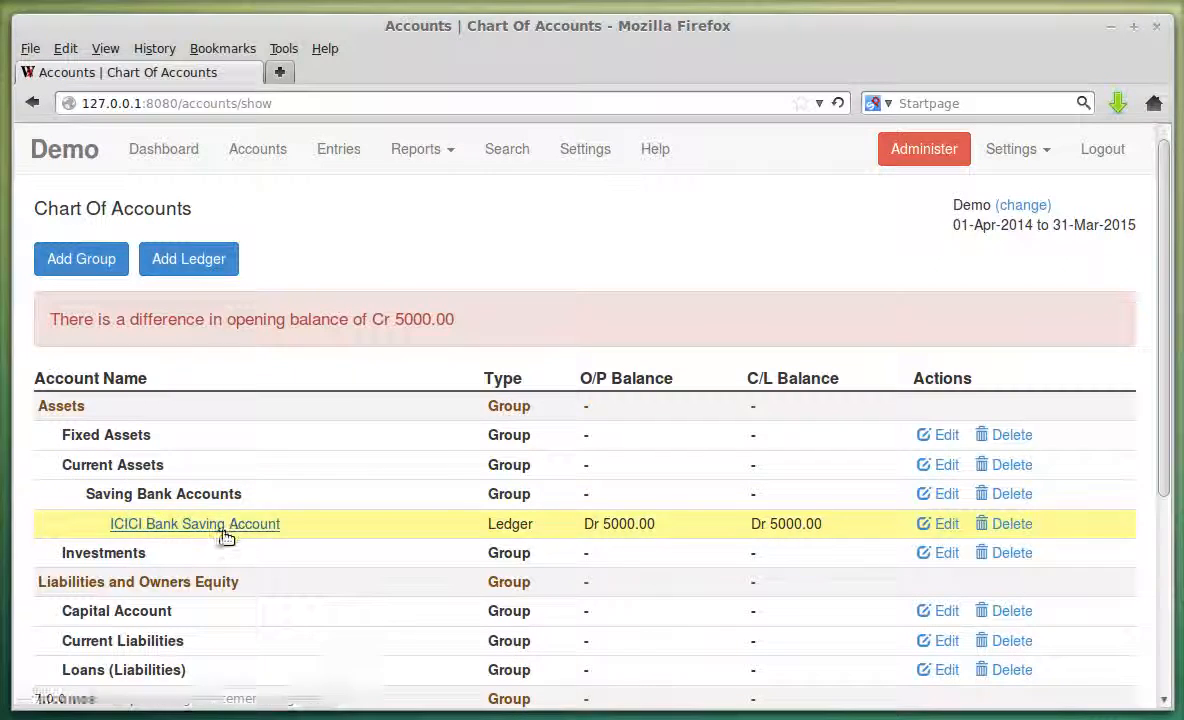
click(208, 260)
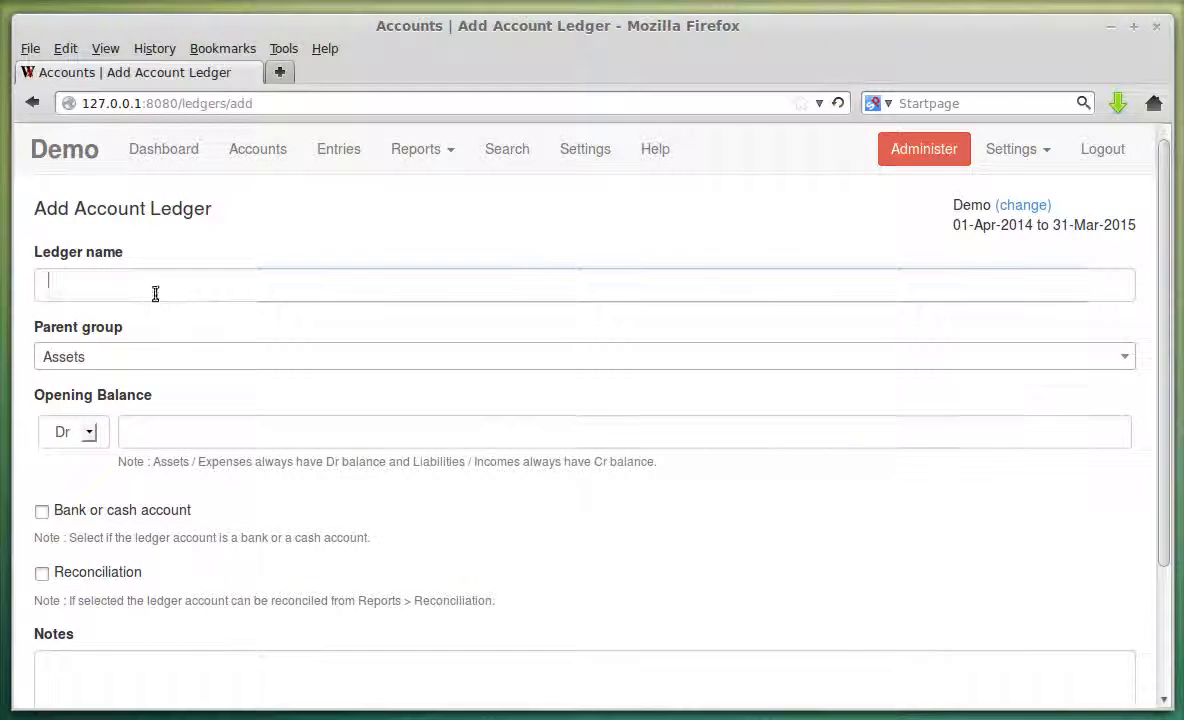
click(155, 292)
click(145, 329)
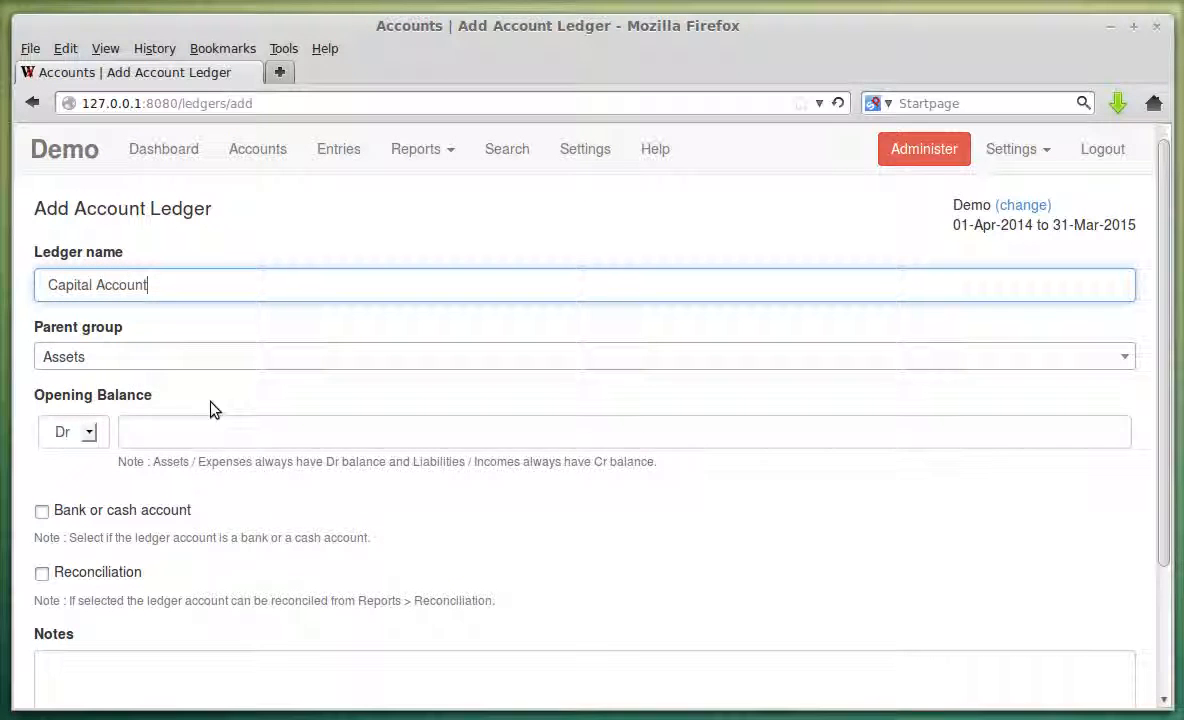
click(134, 360)
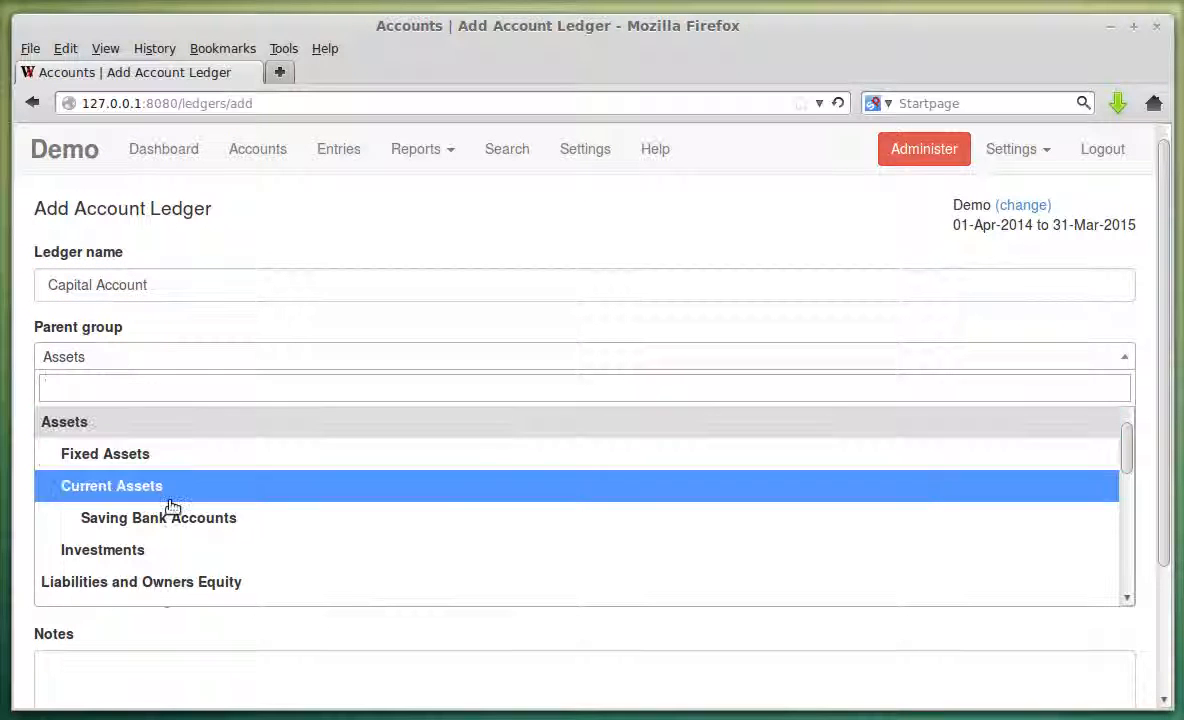
scroll(214, 480, down, 2)
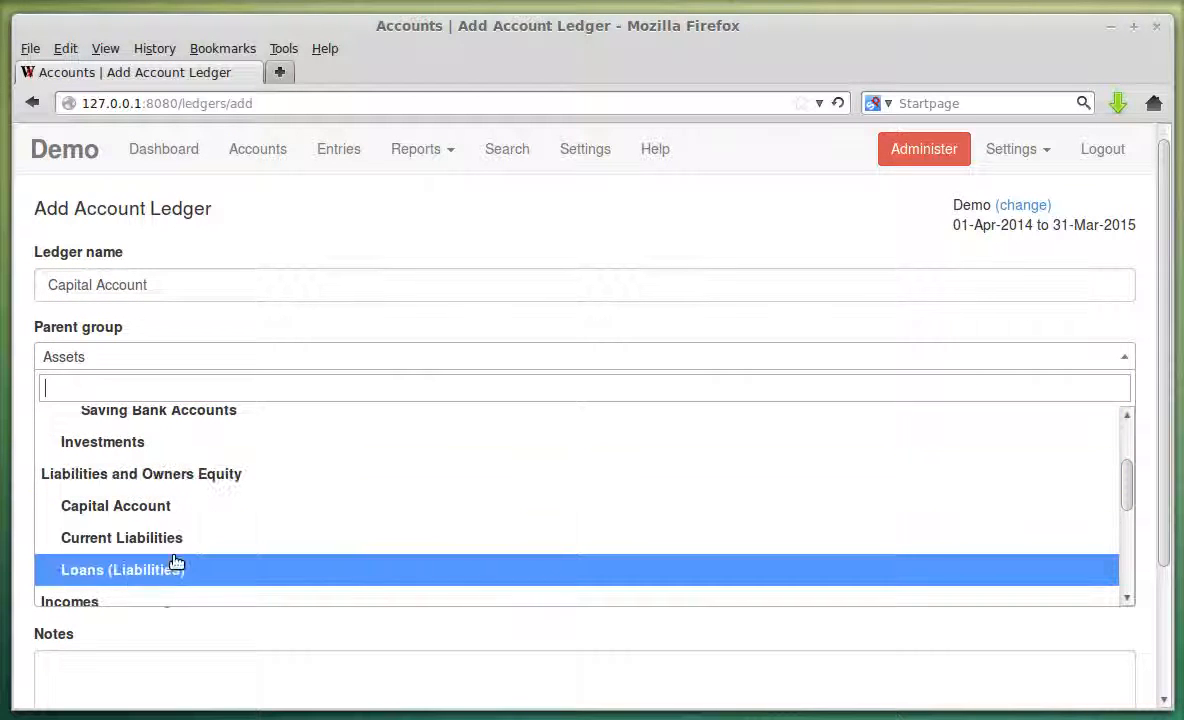
click(163, 517)
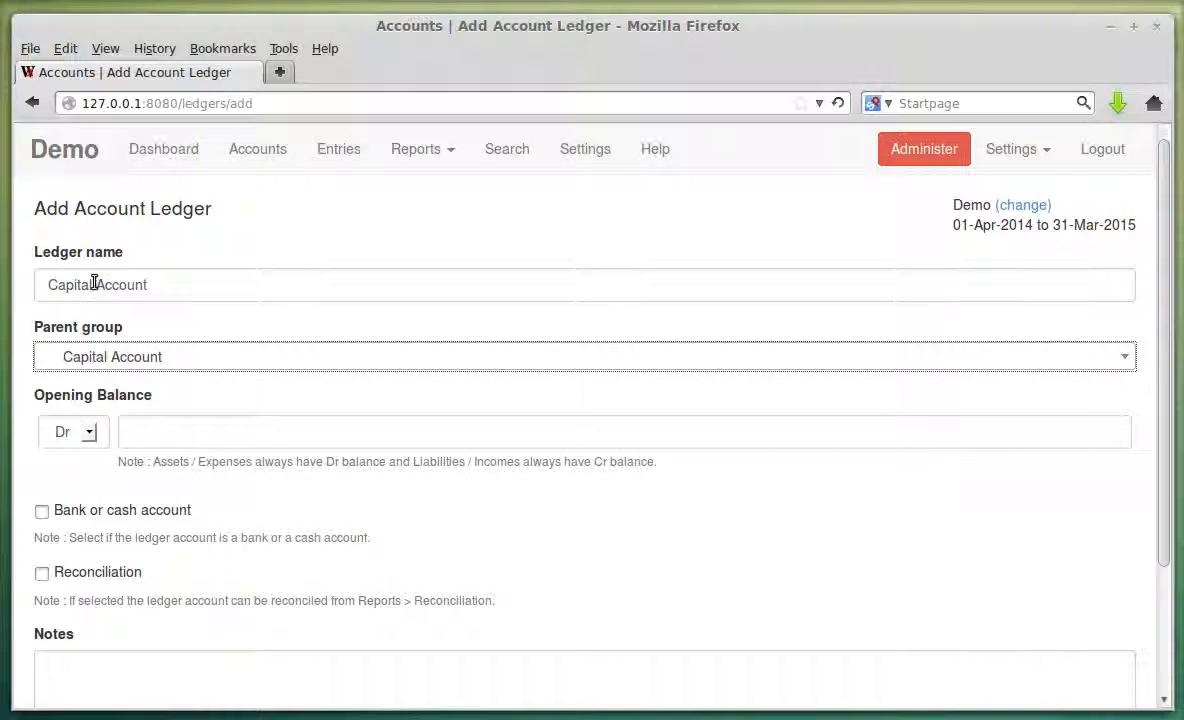
click(160, 360)
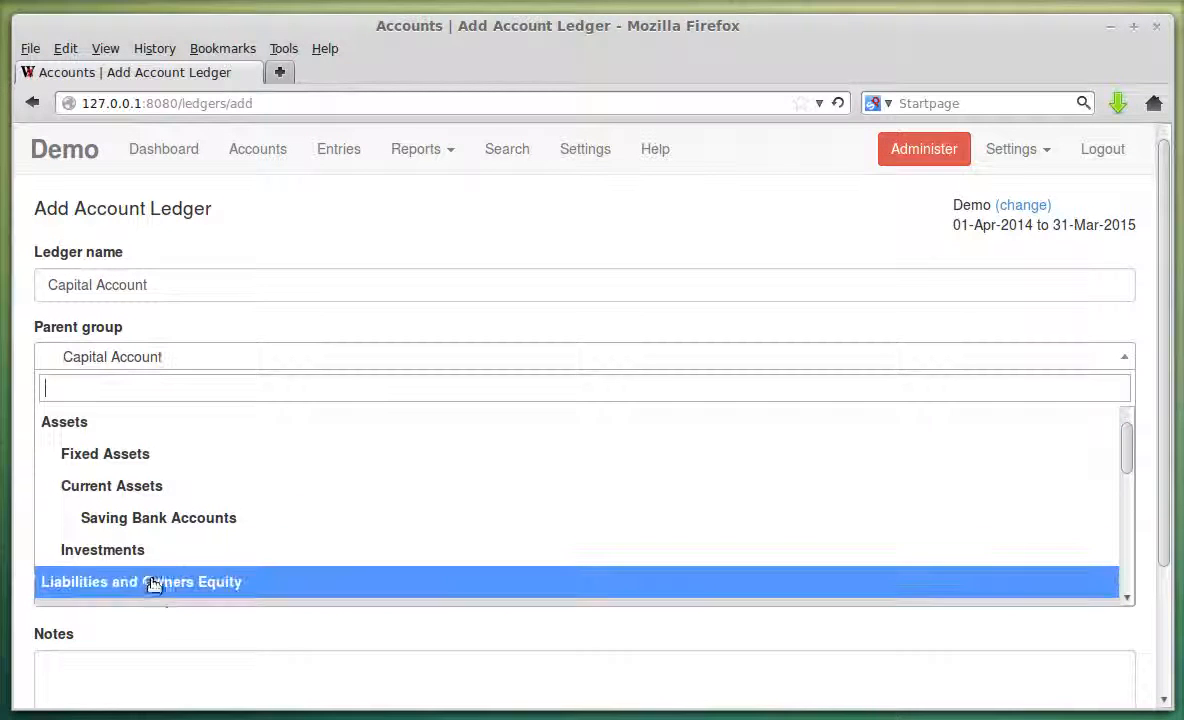
scroll(199, 540, down, 2)
click(172, 503)
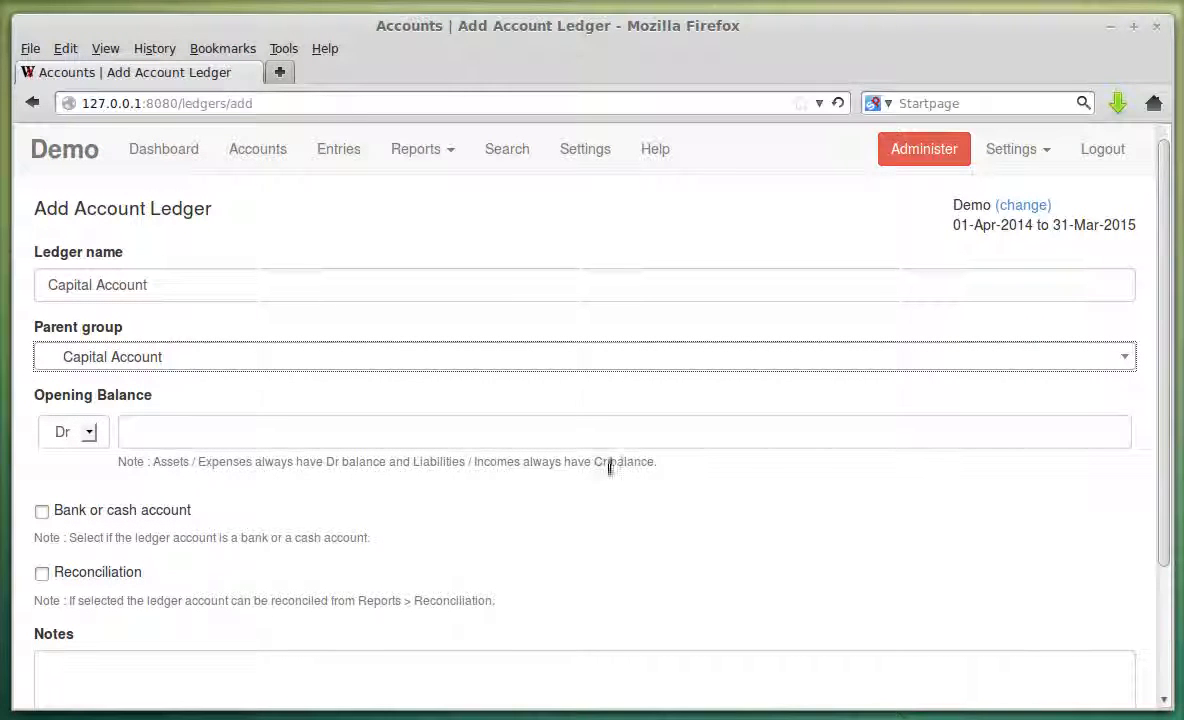
- Give the new Capital Account ledger an opening balance of Cr 5000.00 and submit it
drag(414, 461, 727, 479)
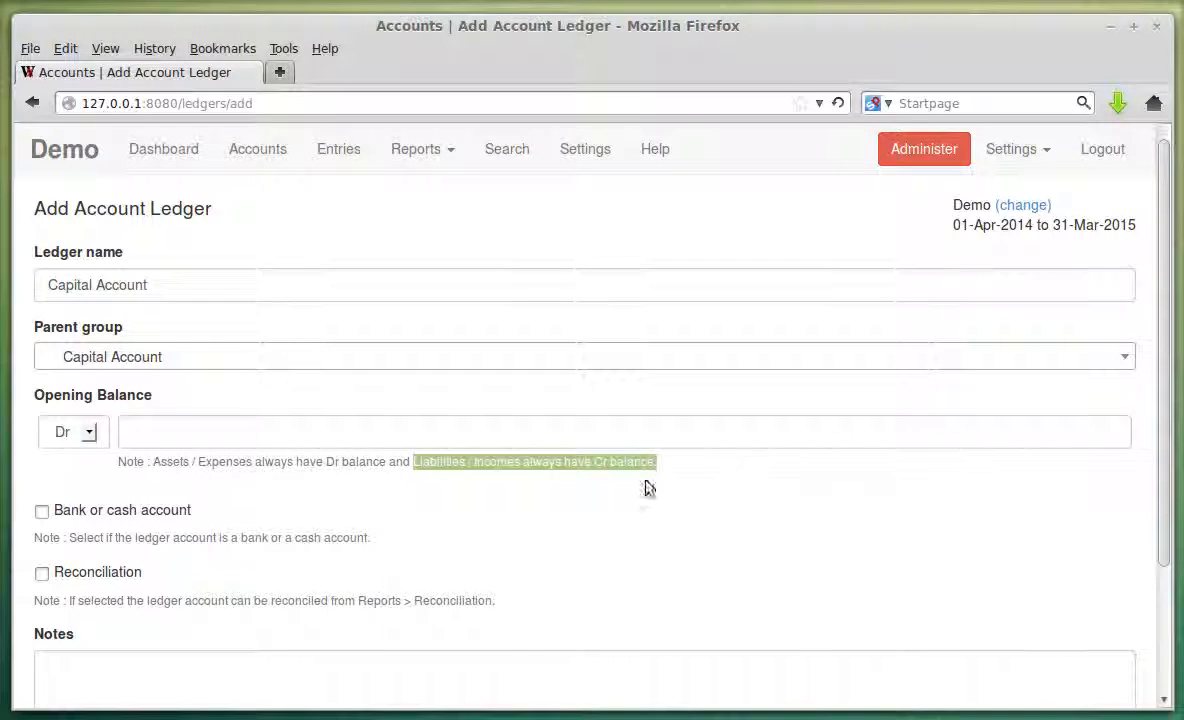
click(92, 434)
click(58, 476)
click(196, 431)
click(198, 440)
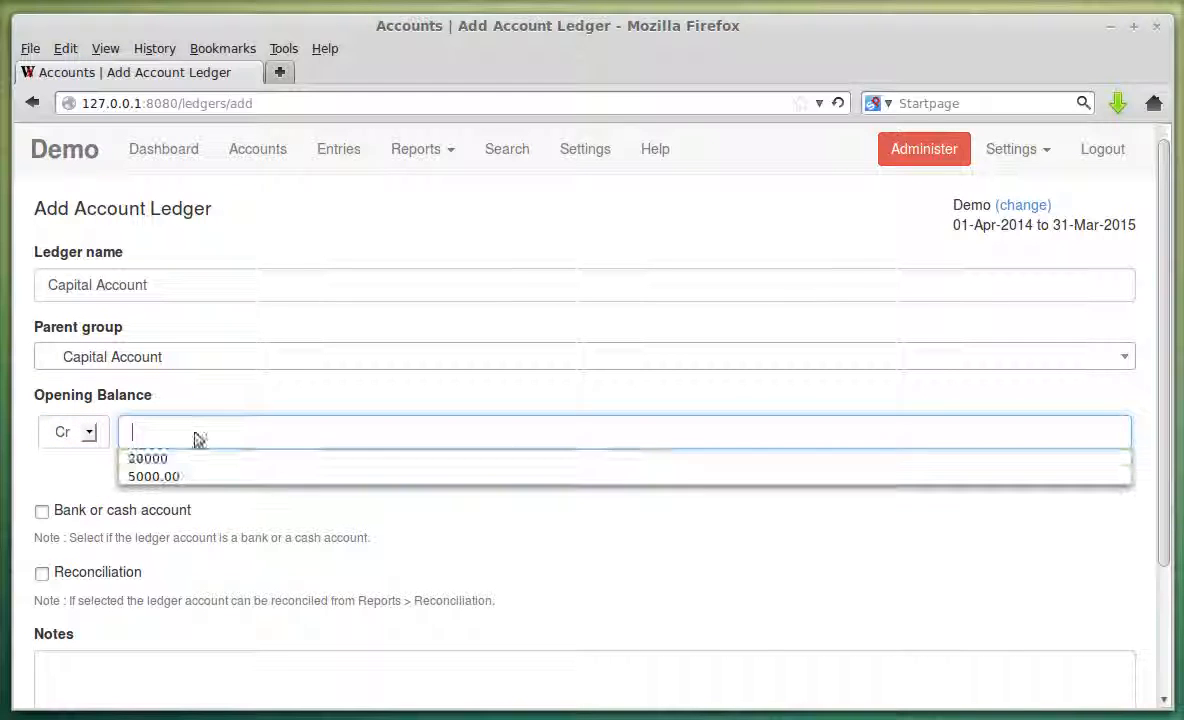
click(160, 476)
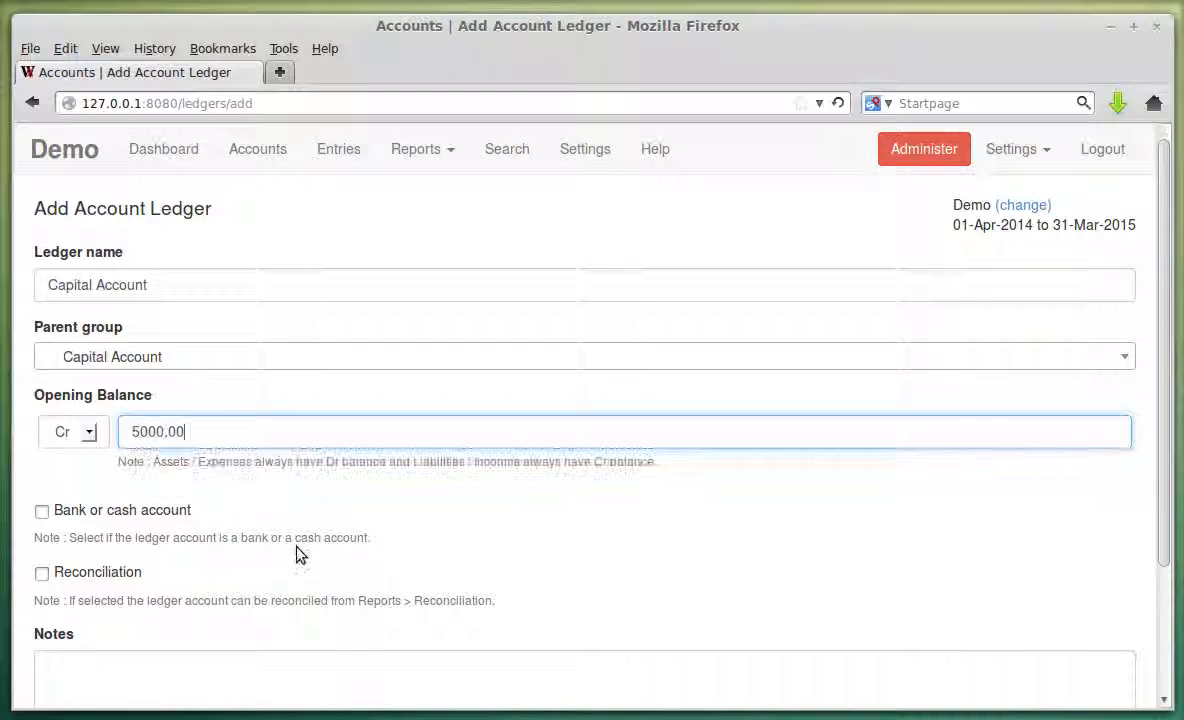
scroll(230, 515, down, 1)
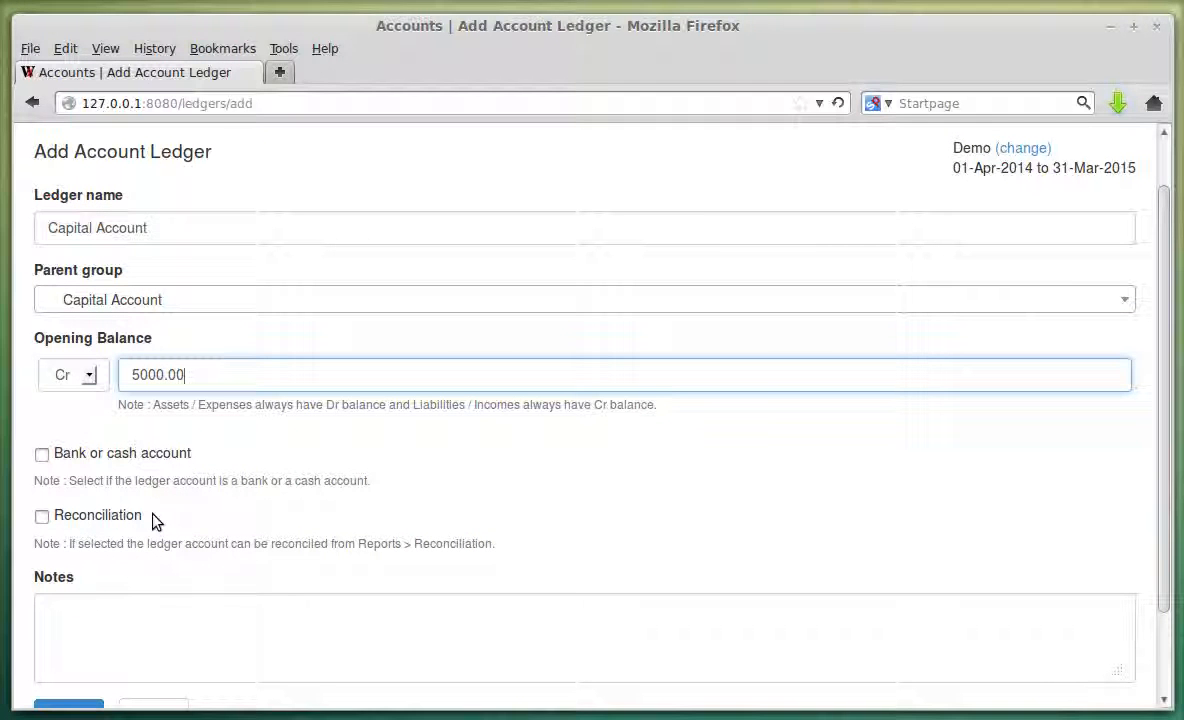
scroll(192, 613, down, 2)
click(70, 619)
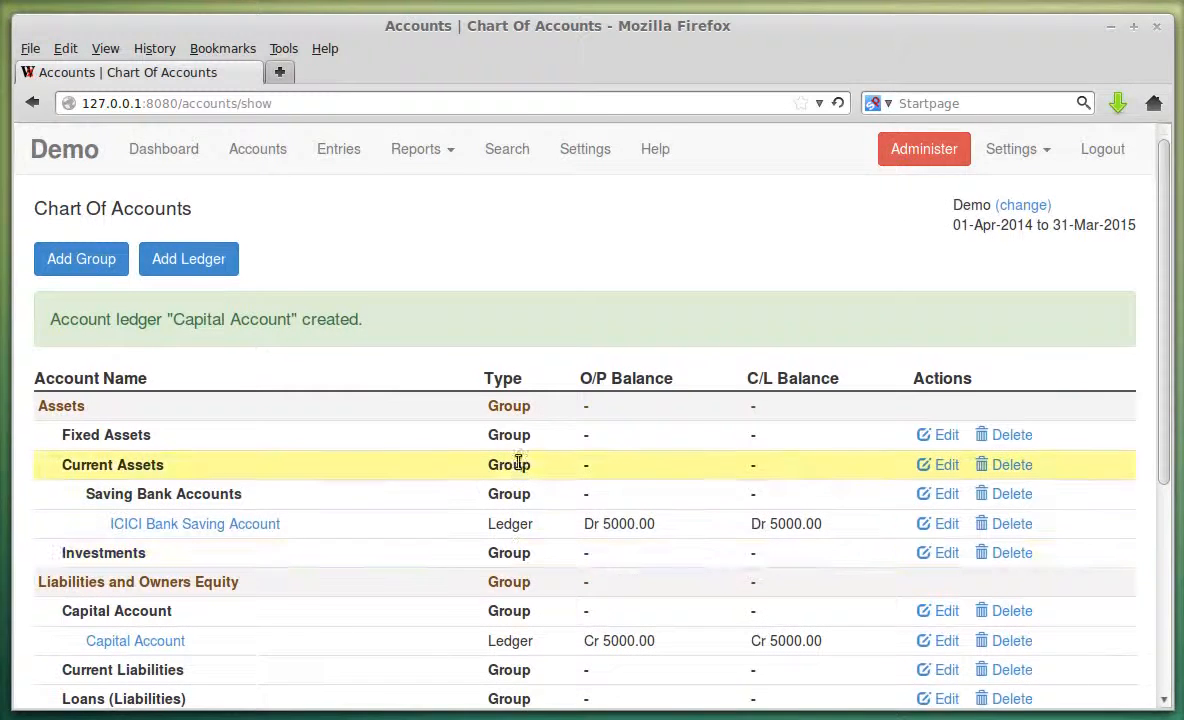
- Create a ledger named Salary Account under the Indirect Incomes group, without an opening balance
scroll(515, 465, down, 1)
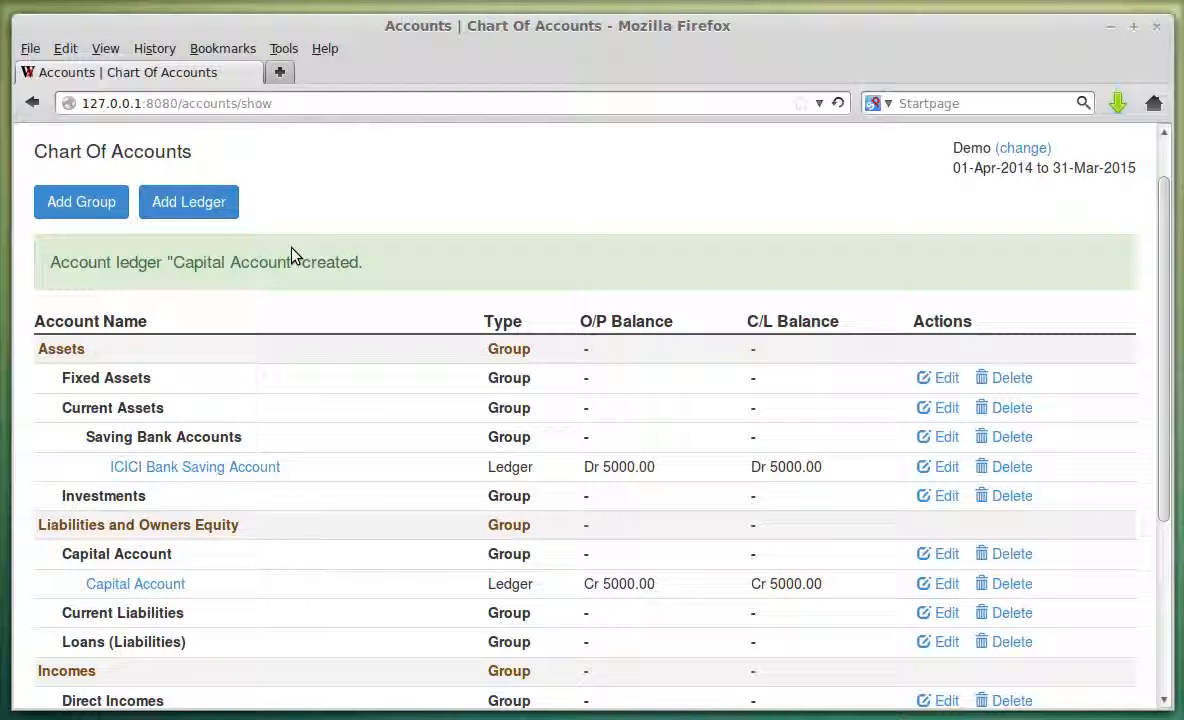
click(205, 213)
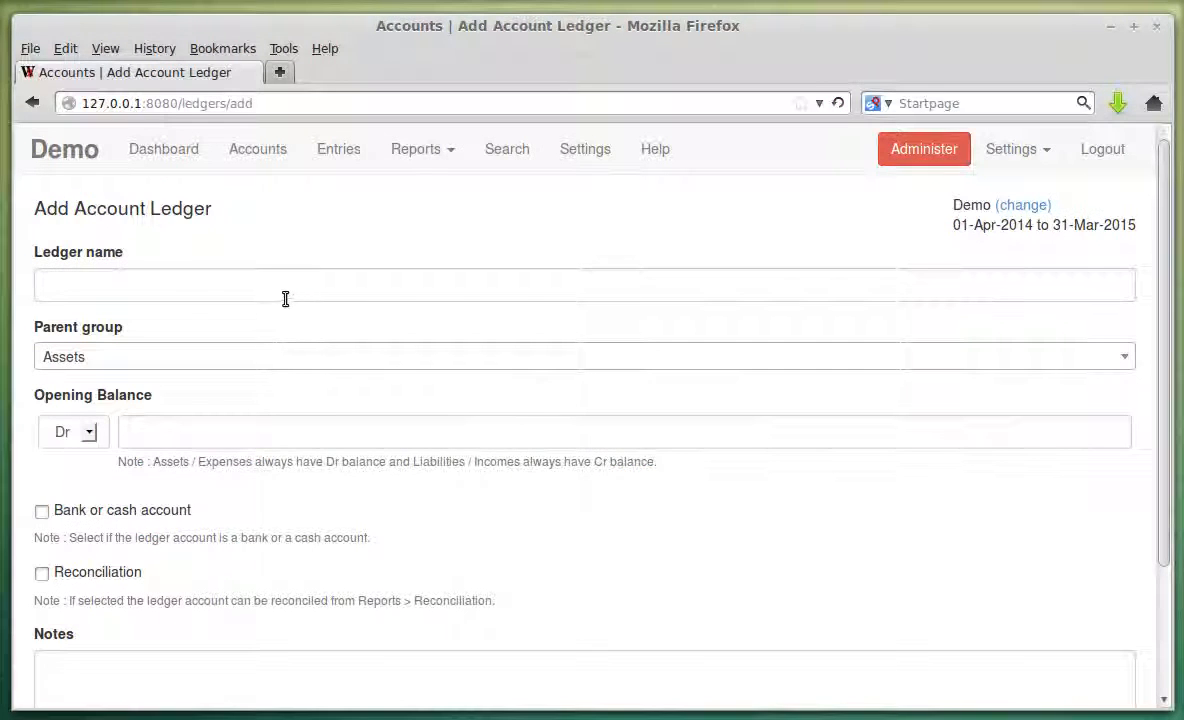
click(147, 287)
click(147, 287)
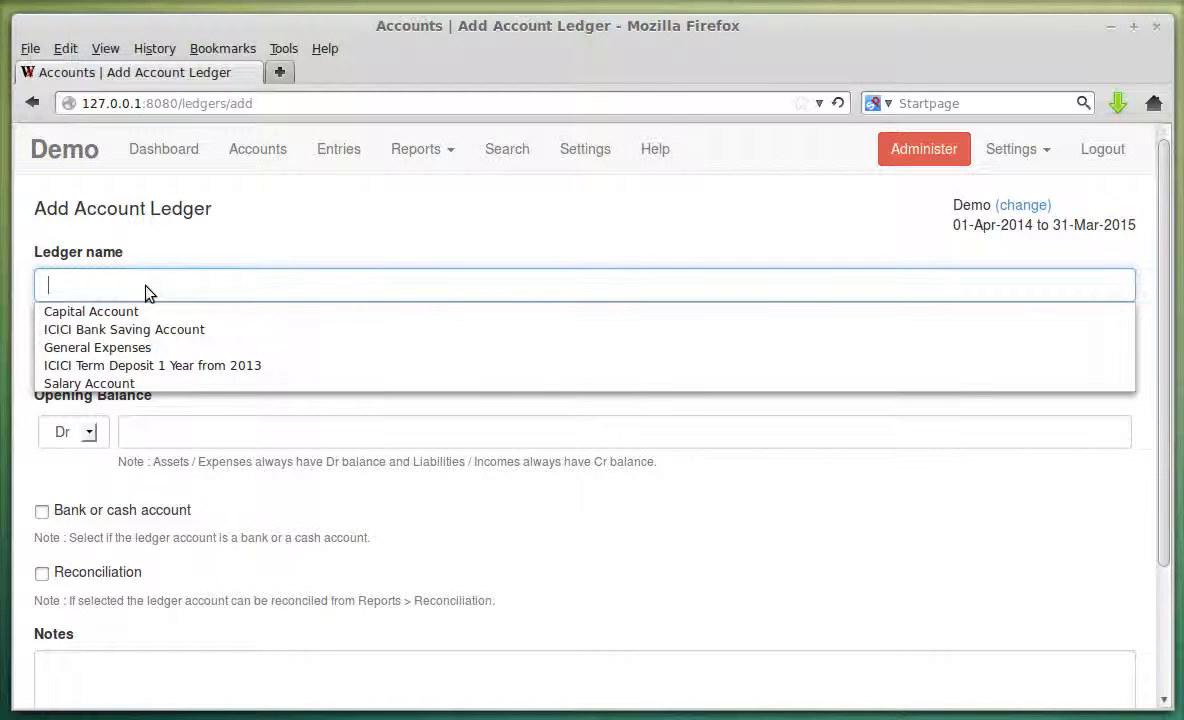
click(145, 386)
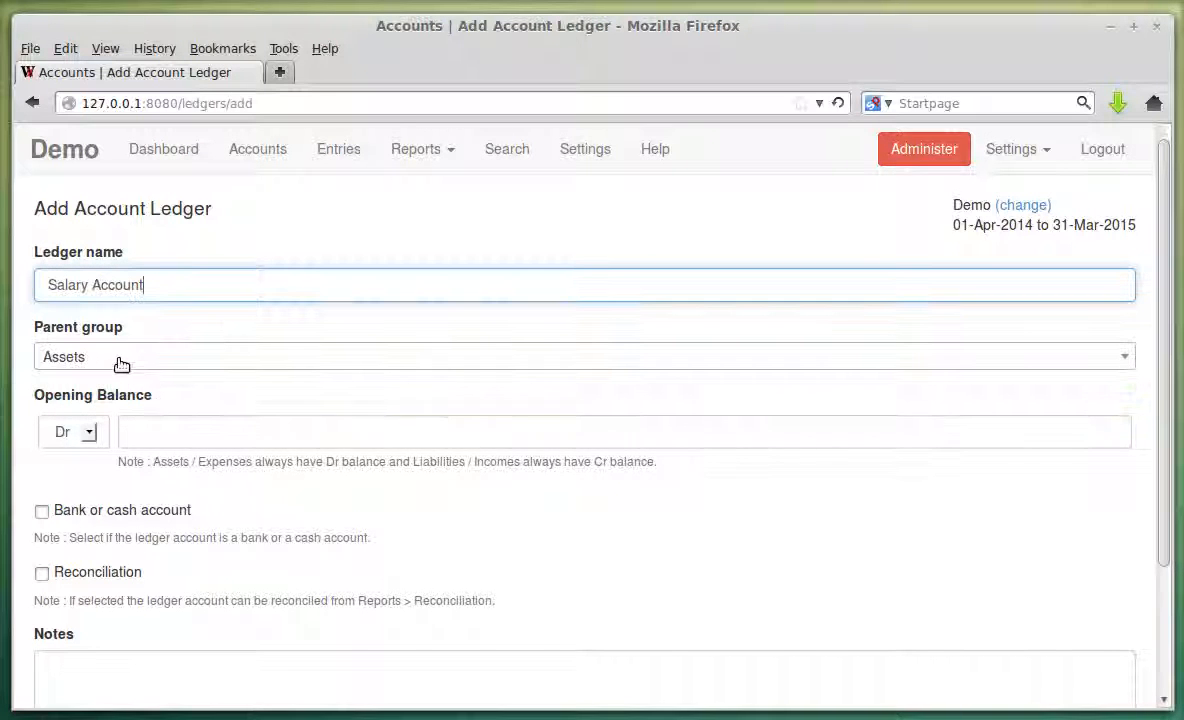
click(121, 360)
scroll(270, 428, down, 6)
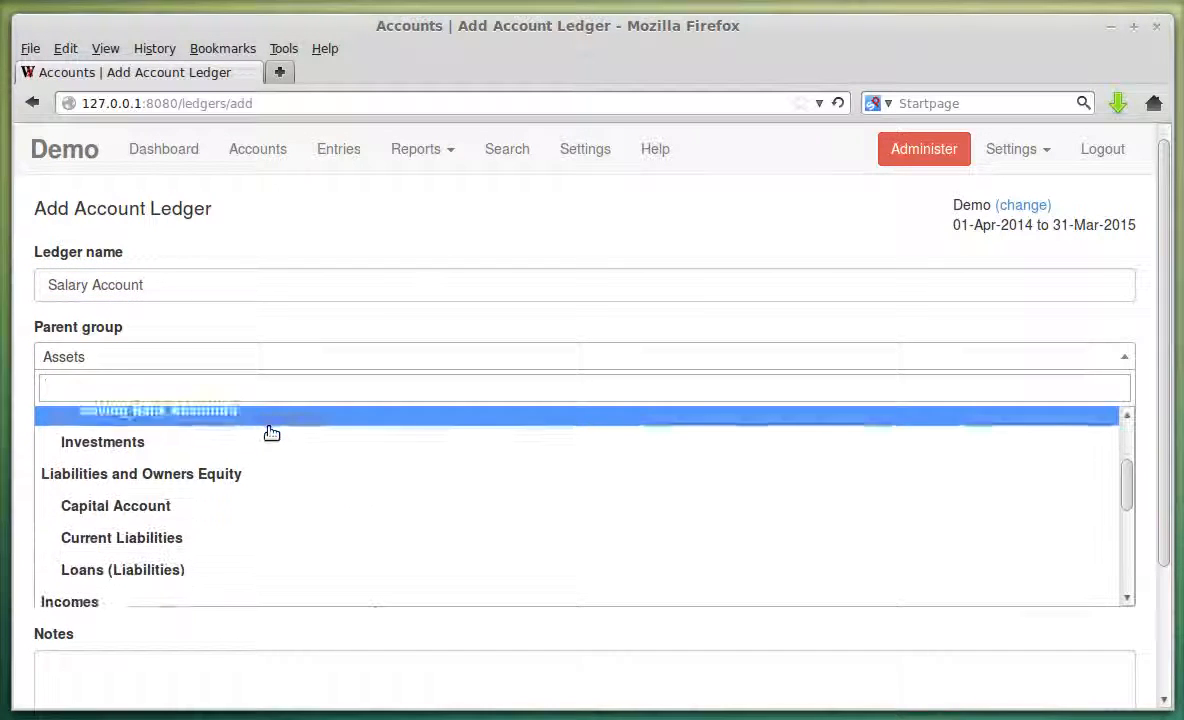
scroll(232, 456, down, 1)
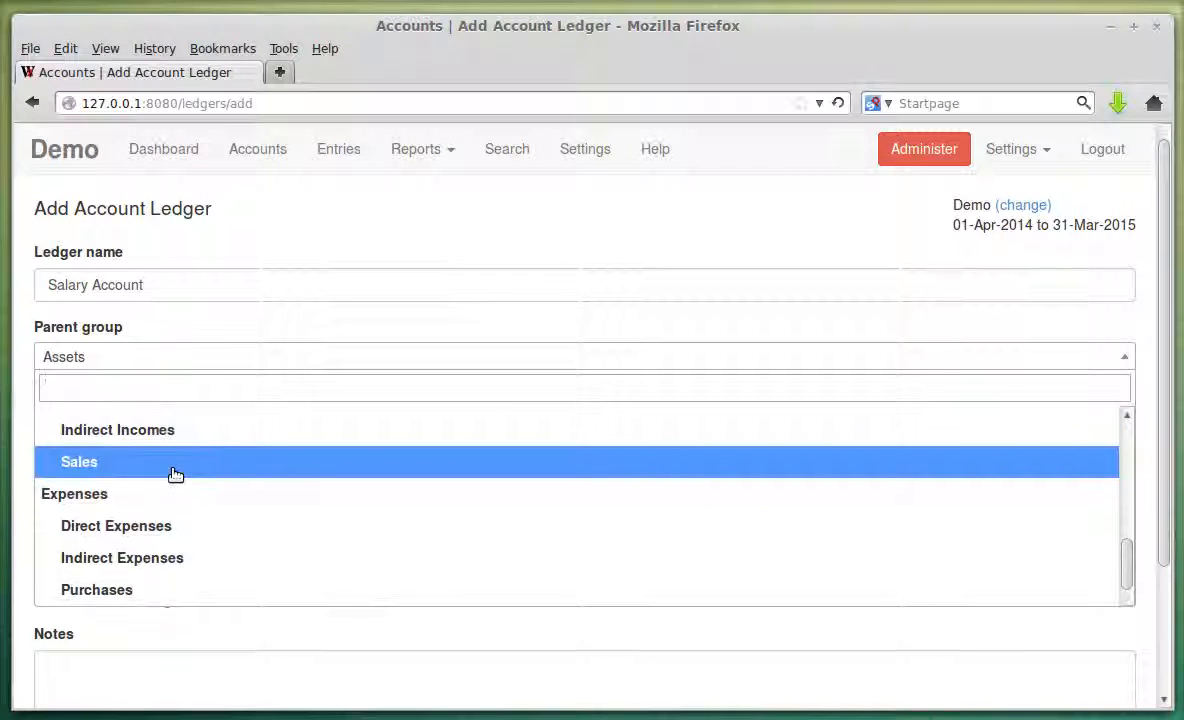
click(174, 442)
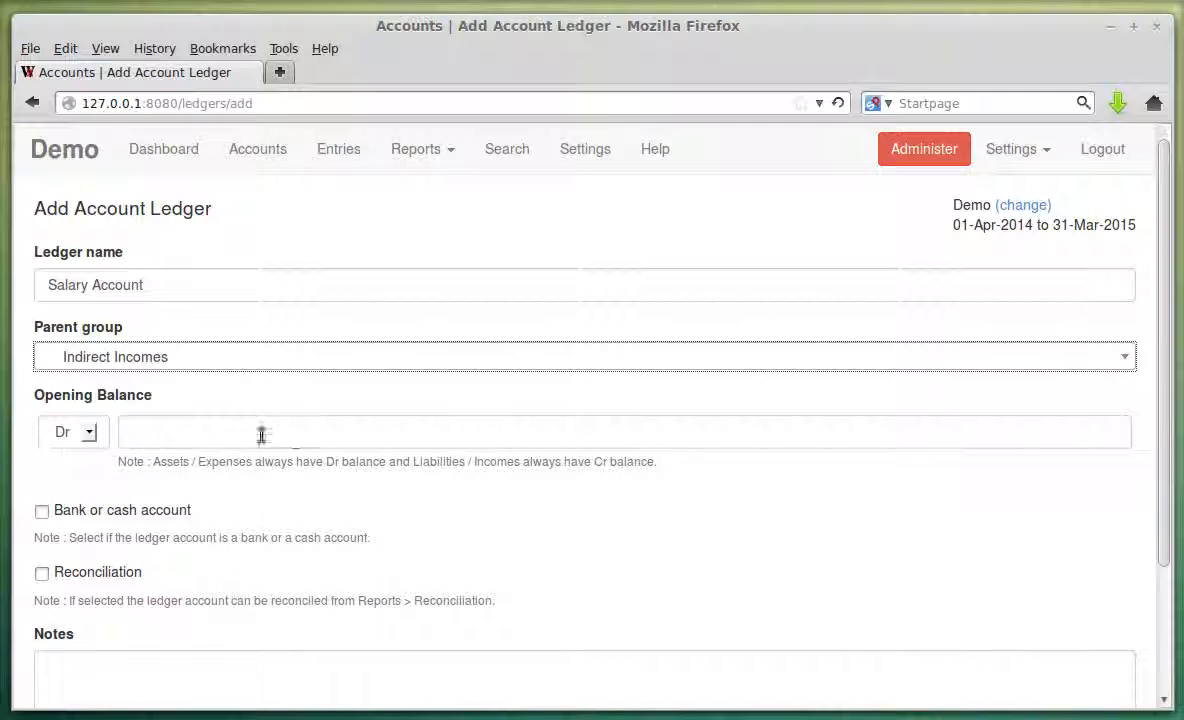
scroll(145, 447, down, 2)
click(85, 655)
- Examine the chart of accounts, comparing group and ledger types and the opening and closing balances of the ledgers
scroll(521, 462, down, 6)
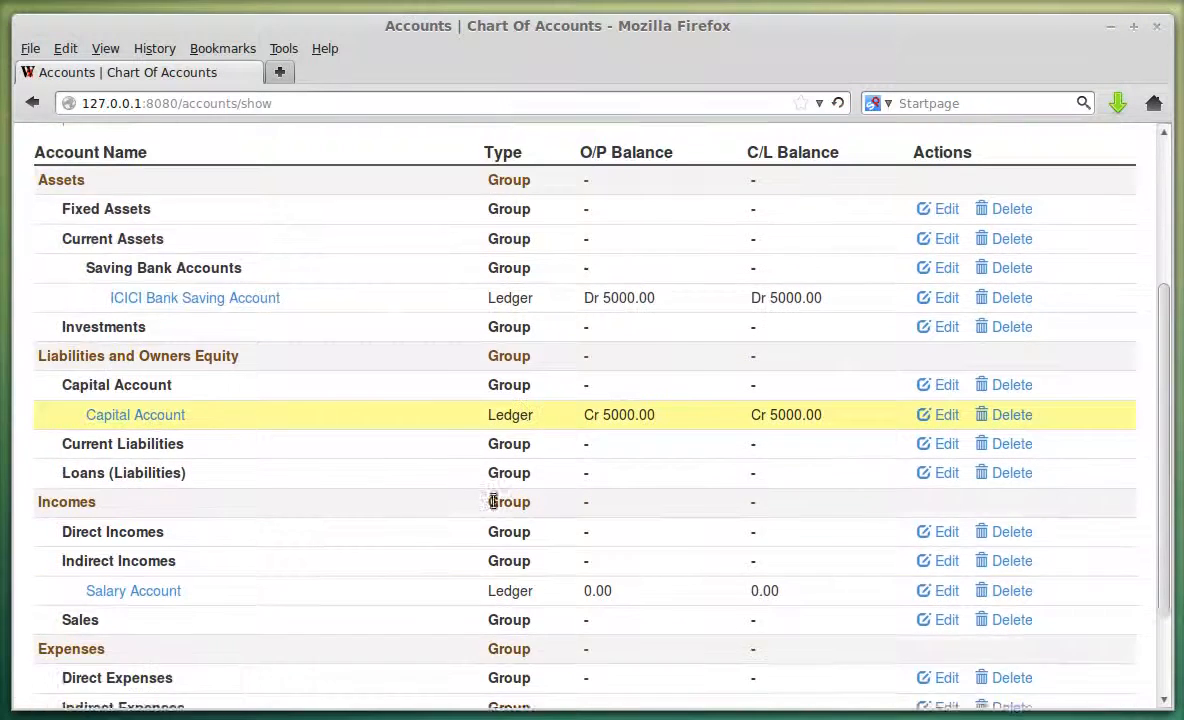
scroll(603, 476, up, 3)
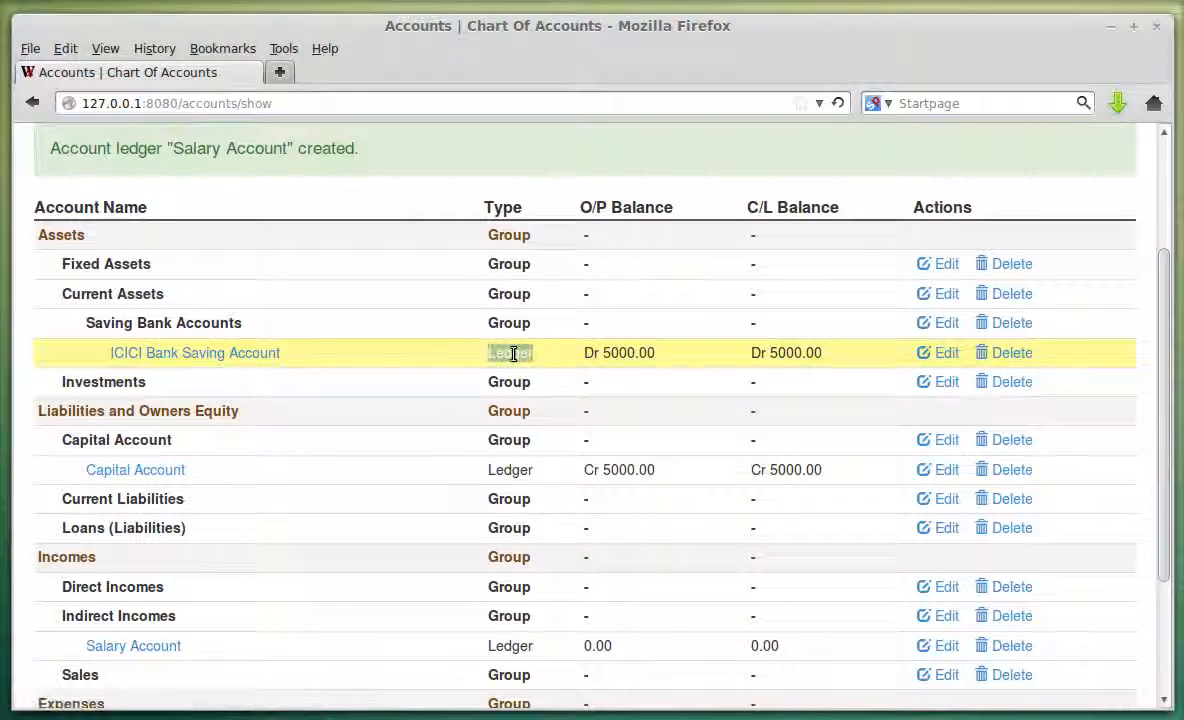
double_click(510, 469)
double_click(510, 440)
scroll(660, 300, down, 3)
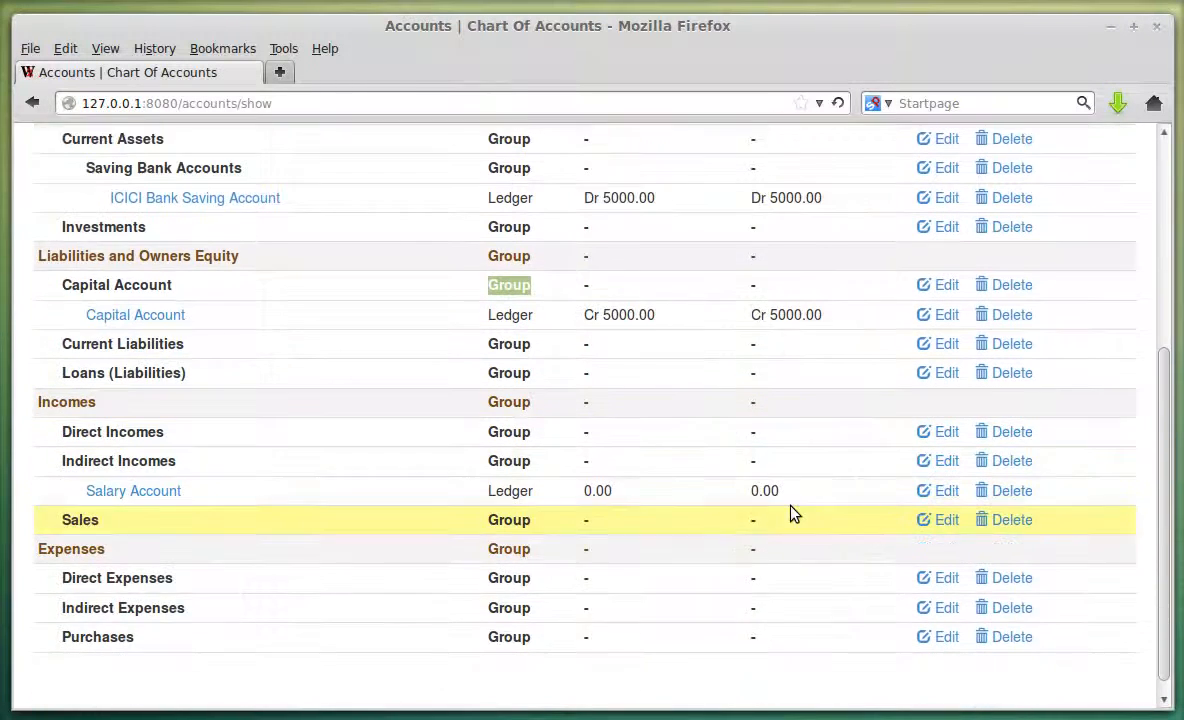
scroll(700, 400, up, 3)
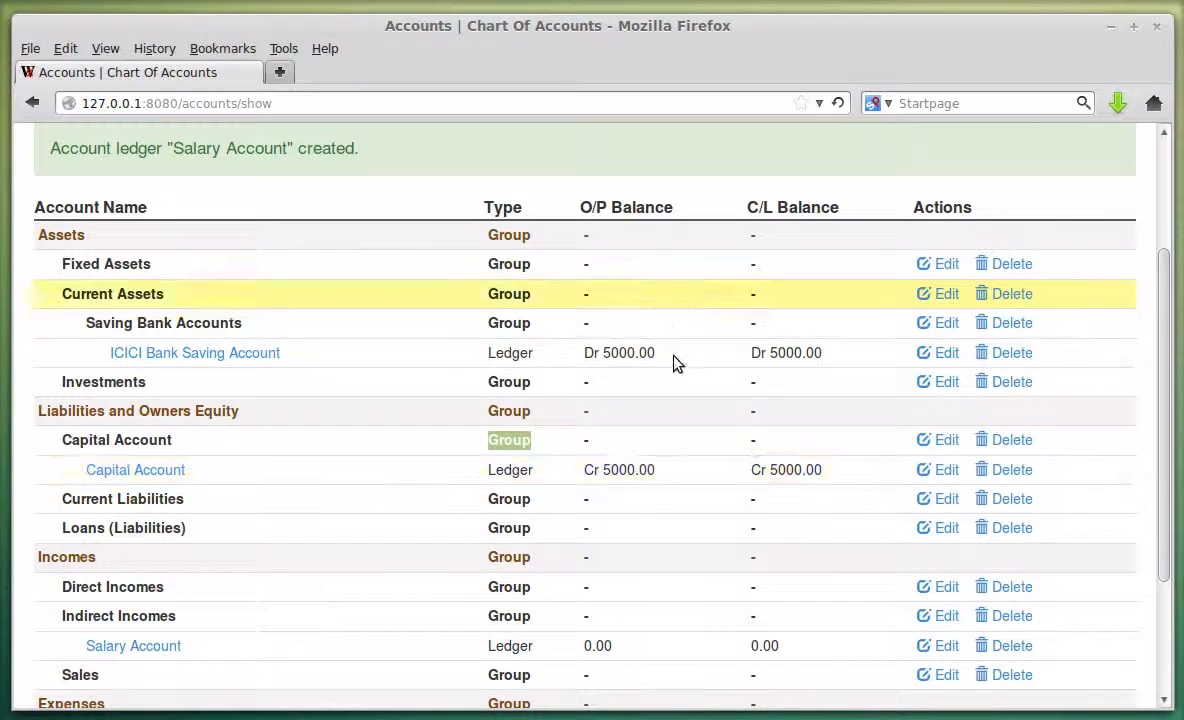
scroll(685, 433, down, 3)
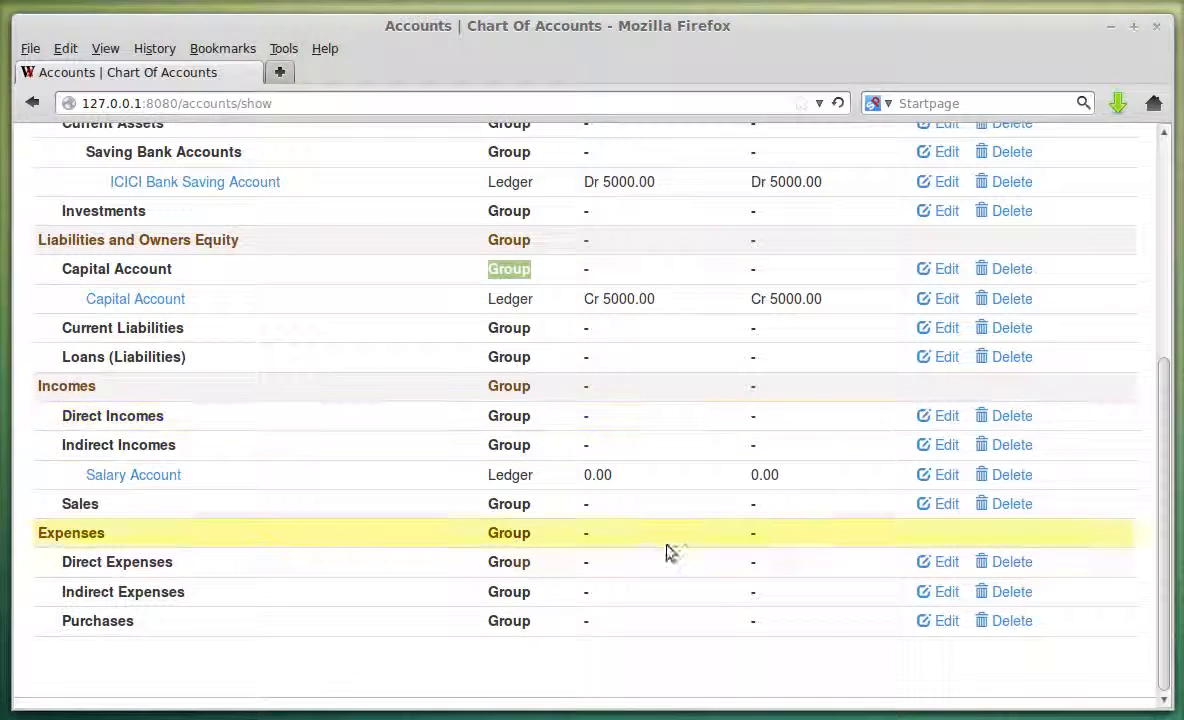
scroll(530, 538, up, 3)
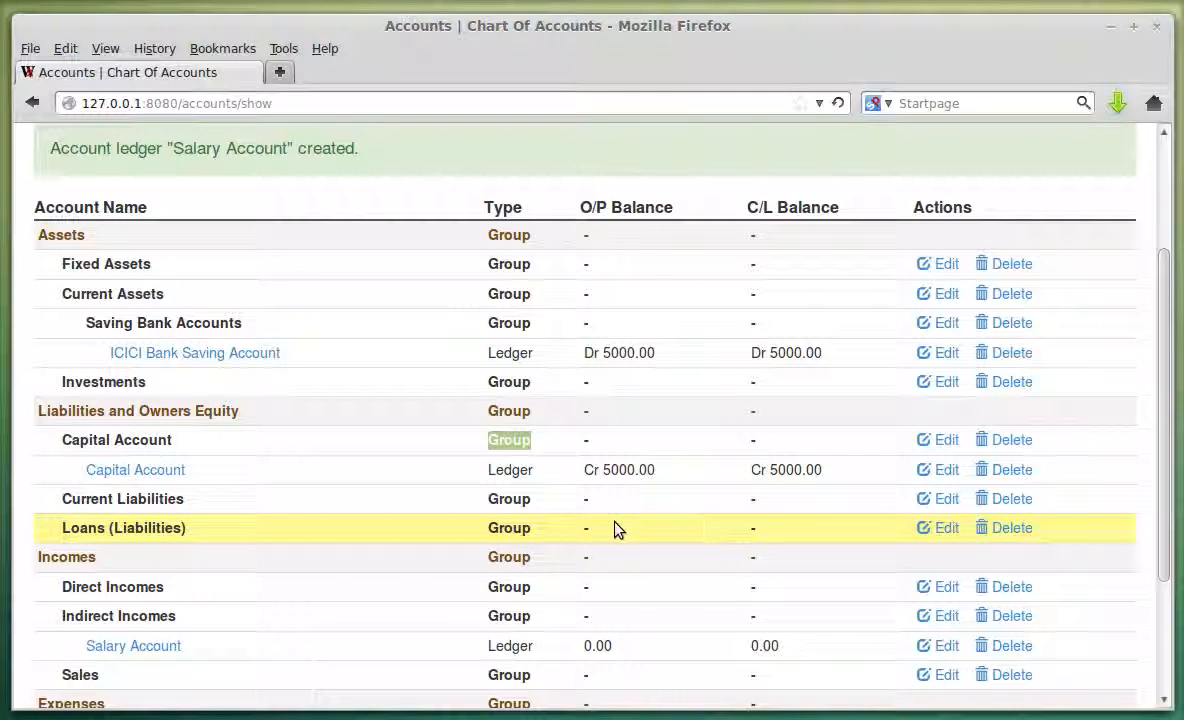
scroll(322, 472, up, 2)
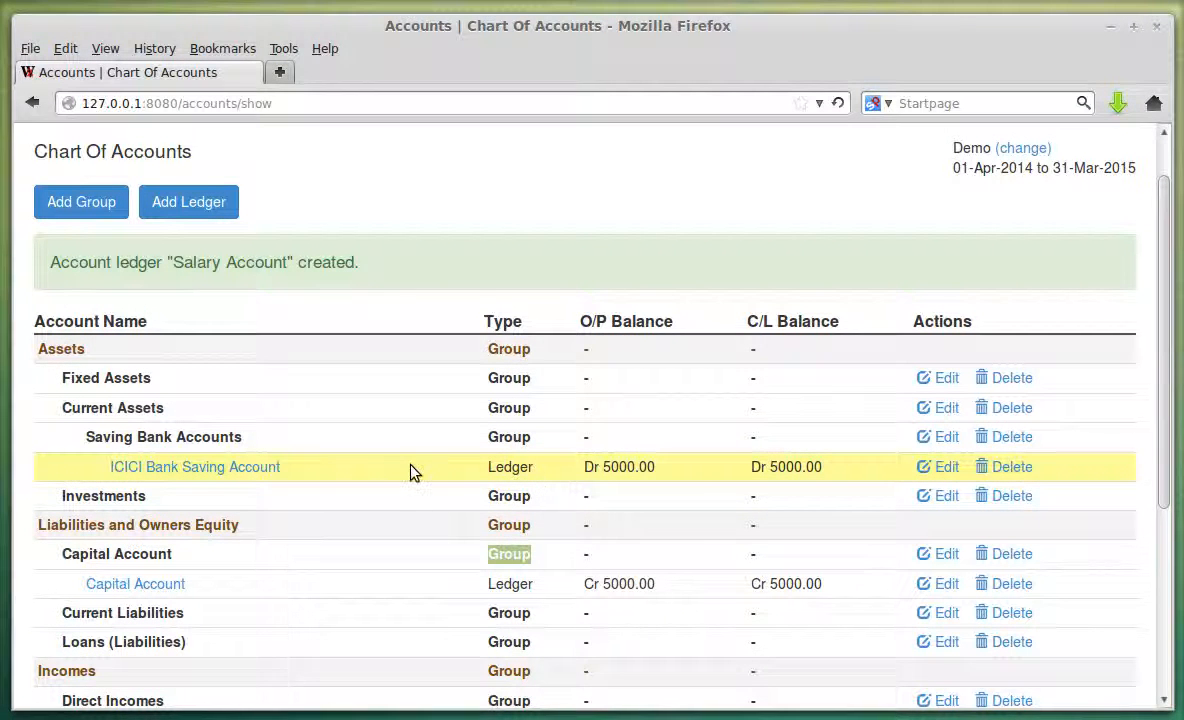
- Open the Balance Sheet report and compare the totals of assets and liabilities
scroll(475, 420, up, 1)
click(424, 160)
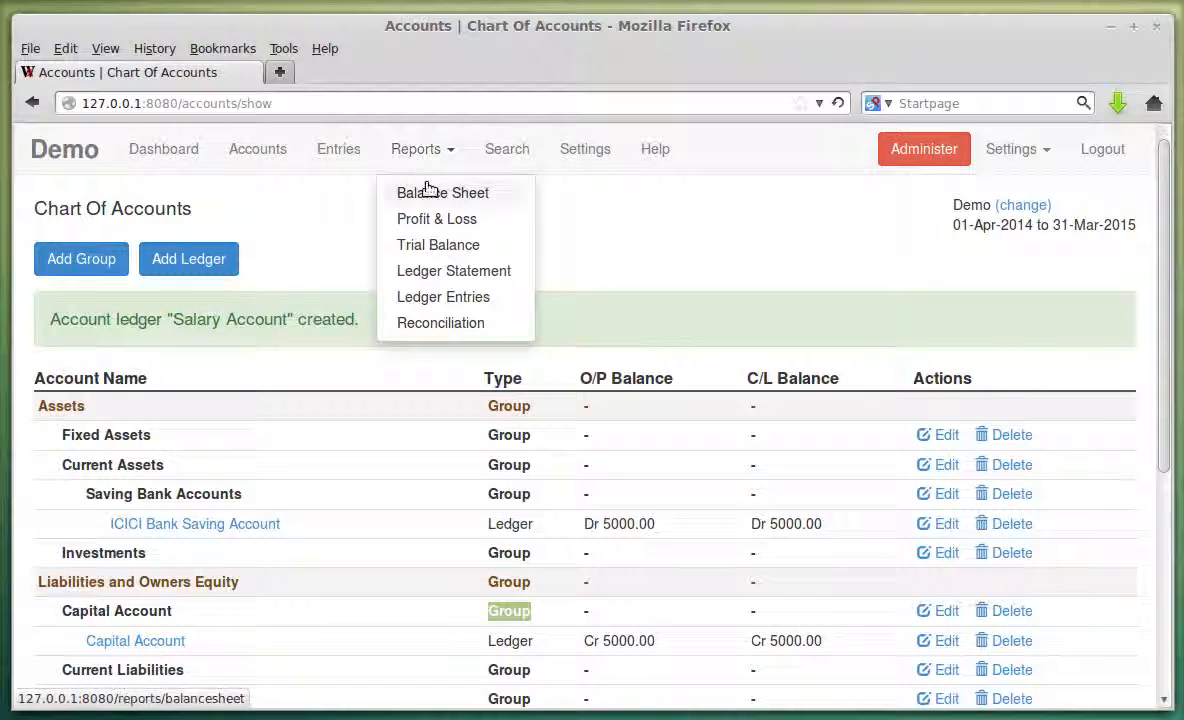
click(428, 190)
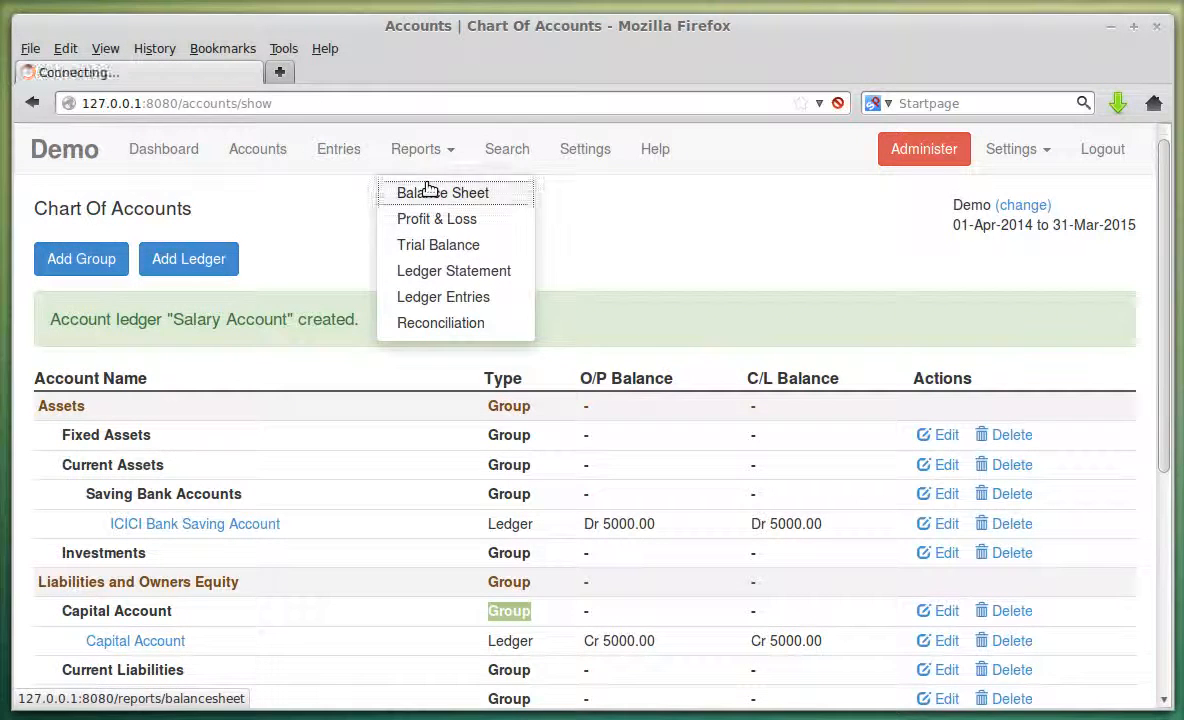
scroll(783, 630, down, 1)
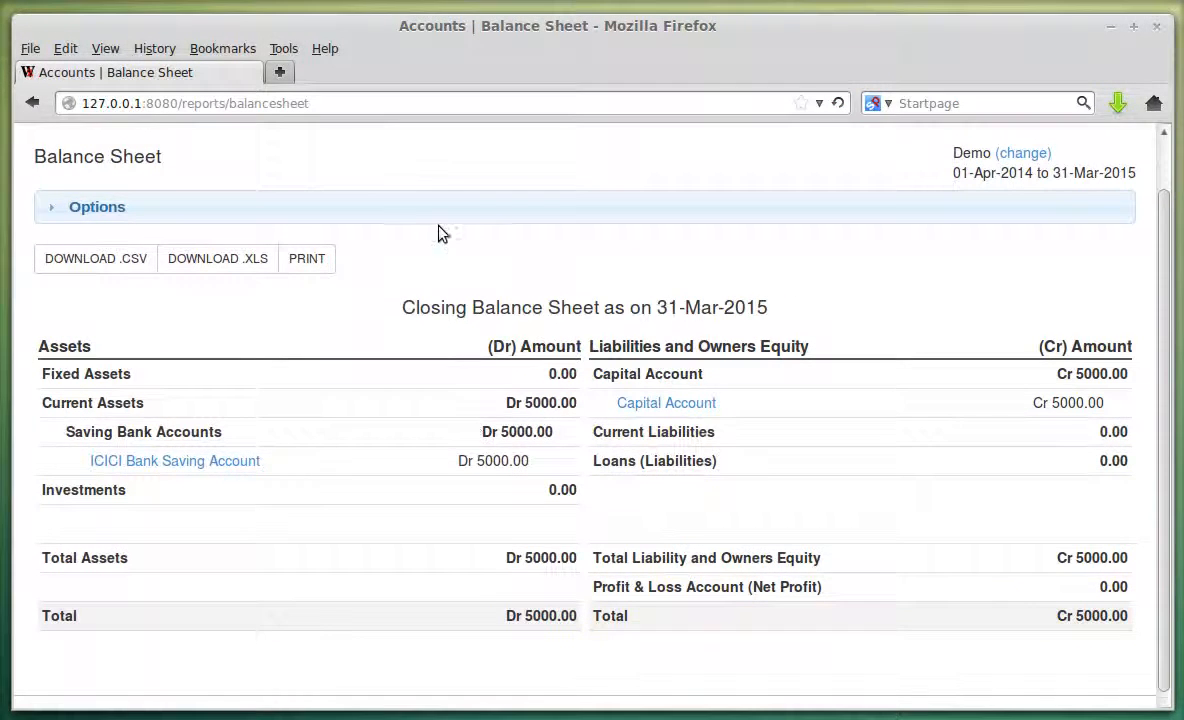
scroll(440, 250, up, 1)
- Return to the chart of accounts and look over the Incomes and Expenses groups
click(414, 150)
click(335, 149)
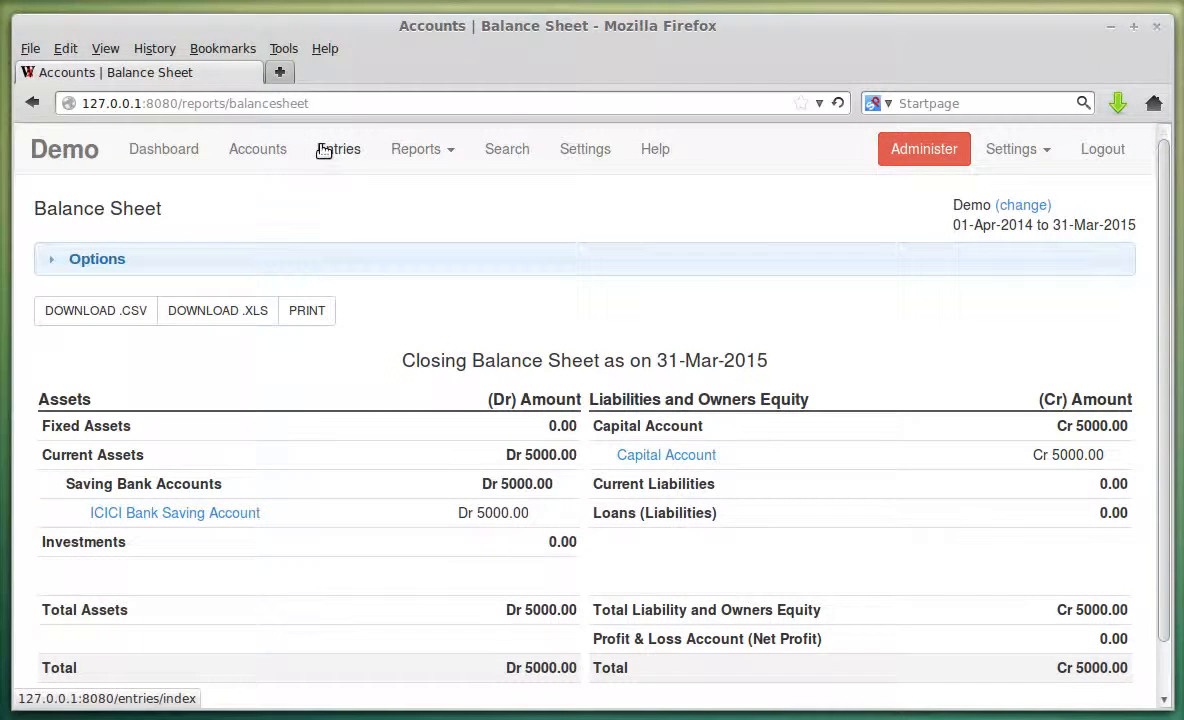
click(257, 149)
scroll(330, 391, down, 3)
scroll(330, 325, down, 2)
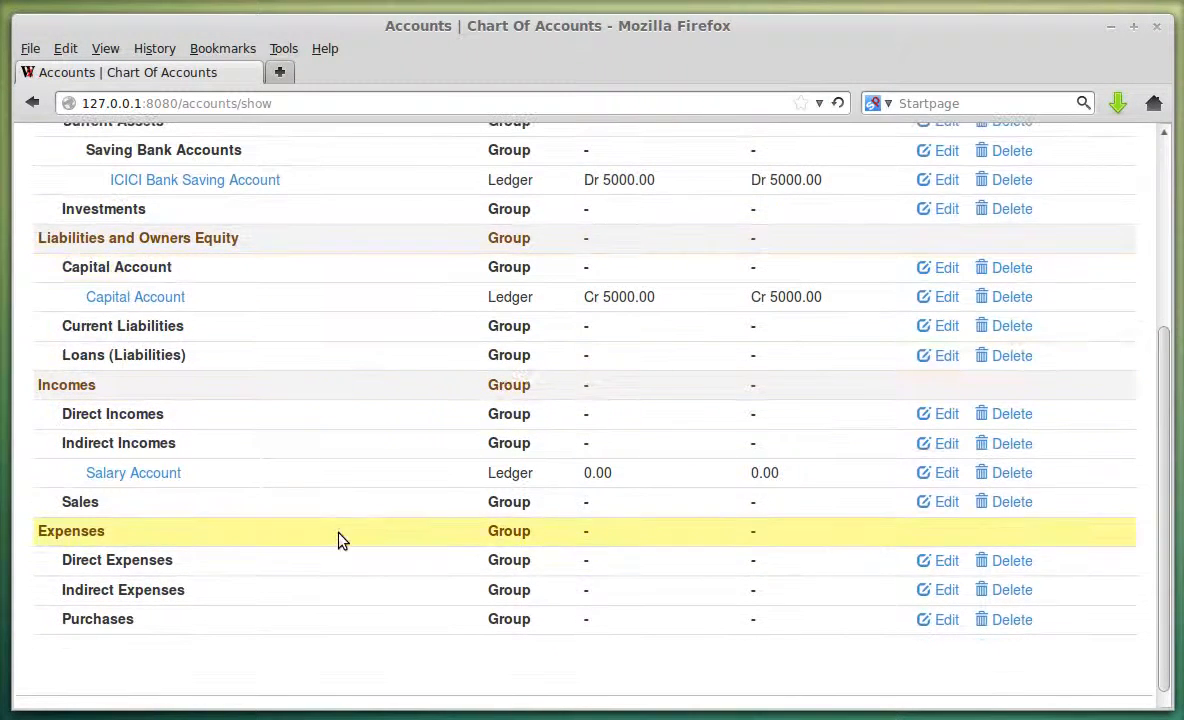
- Open the list of entries, look over the available entry types, and start a new Receipt entry
scroll(338, 539, up, 5)
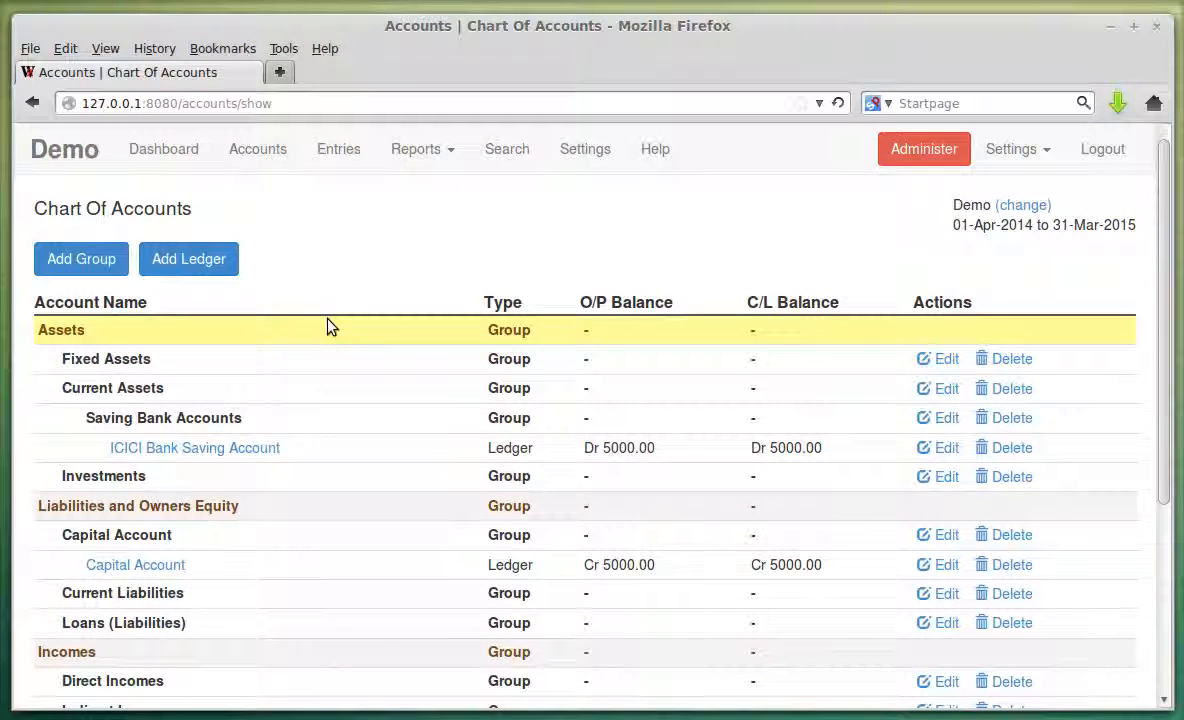
click(336, 163)
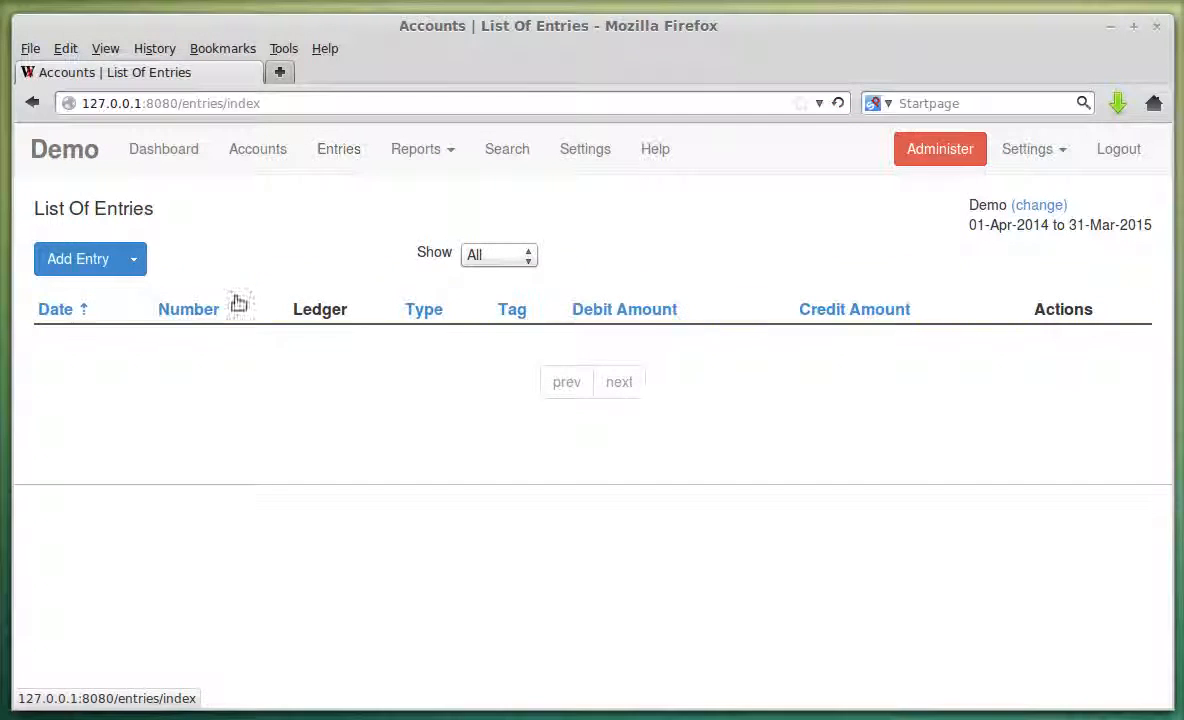
click(134, 262)
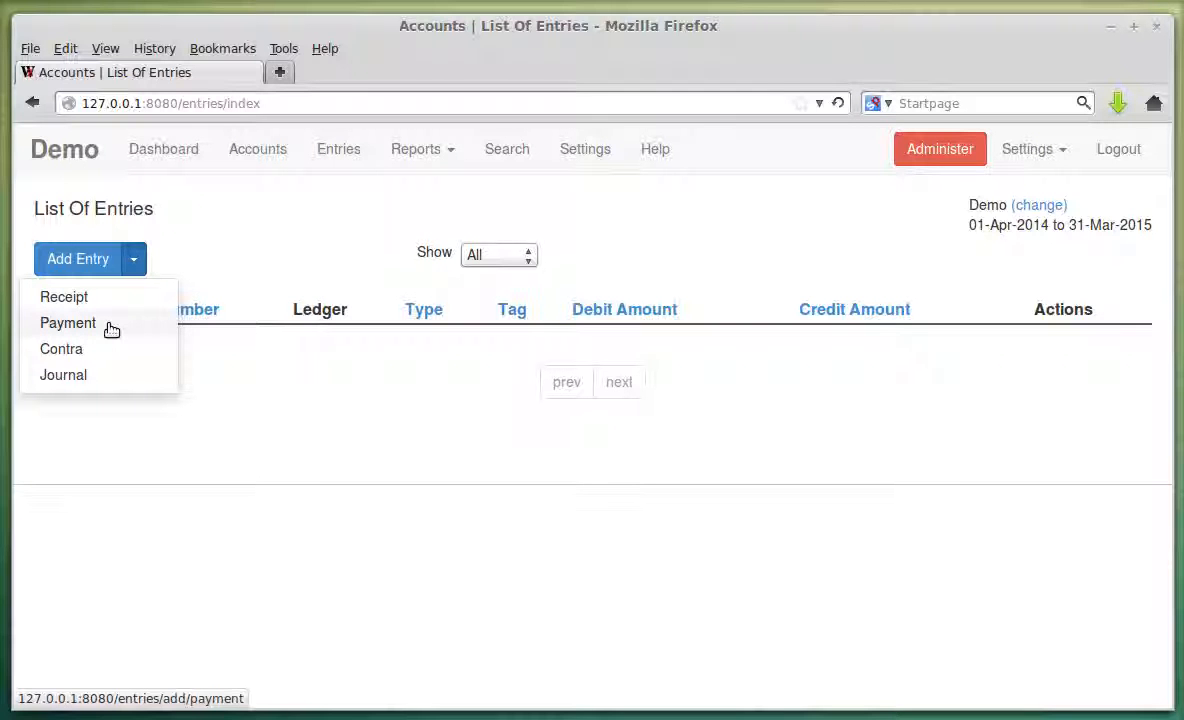
click(123, 378)
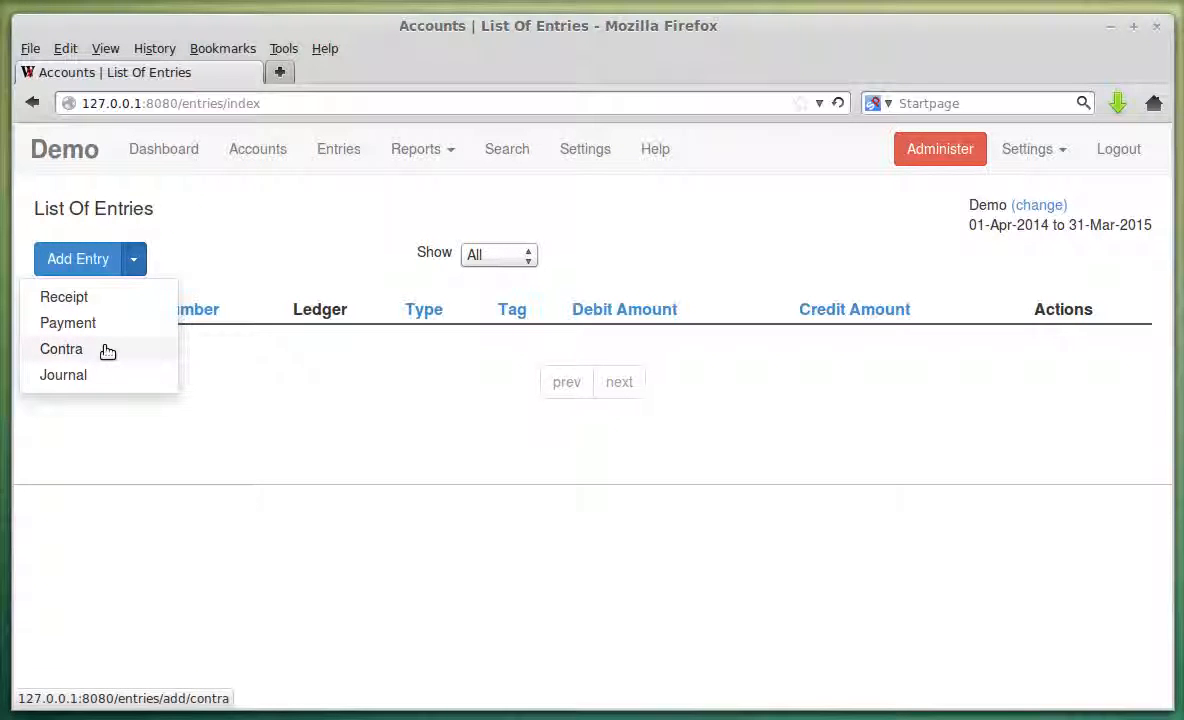
click(218, 225)
click(138, 258)
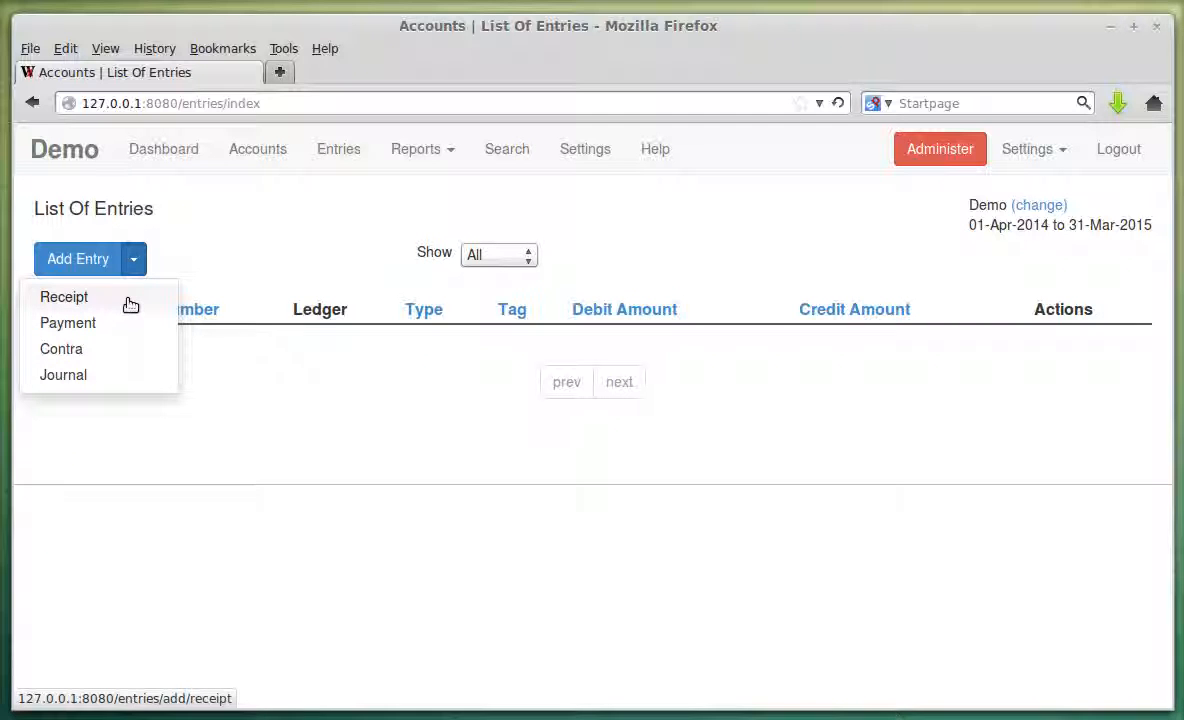
click(130, 300)
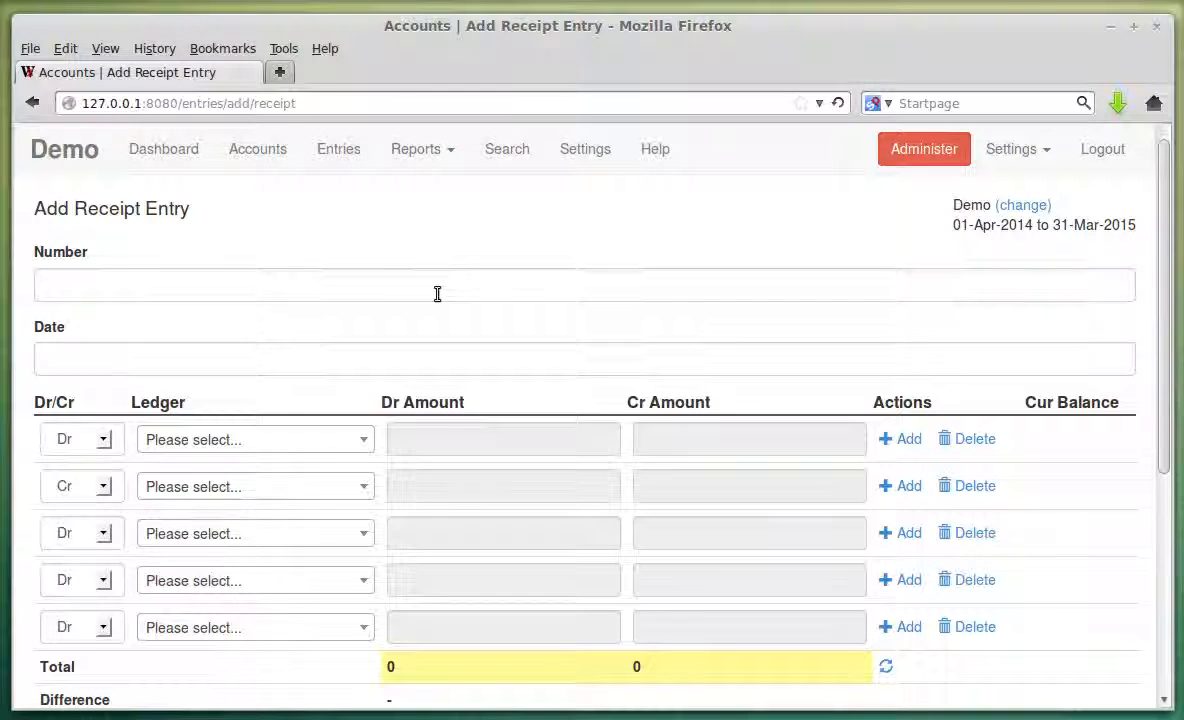
- Set the receipt entry's date to 30-Apr-2014
click(326, 363)
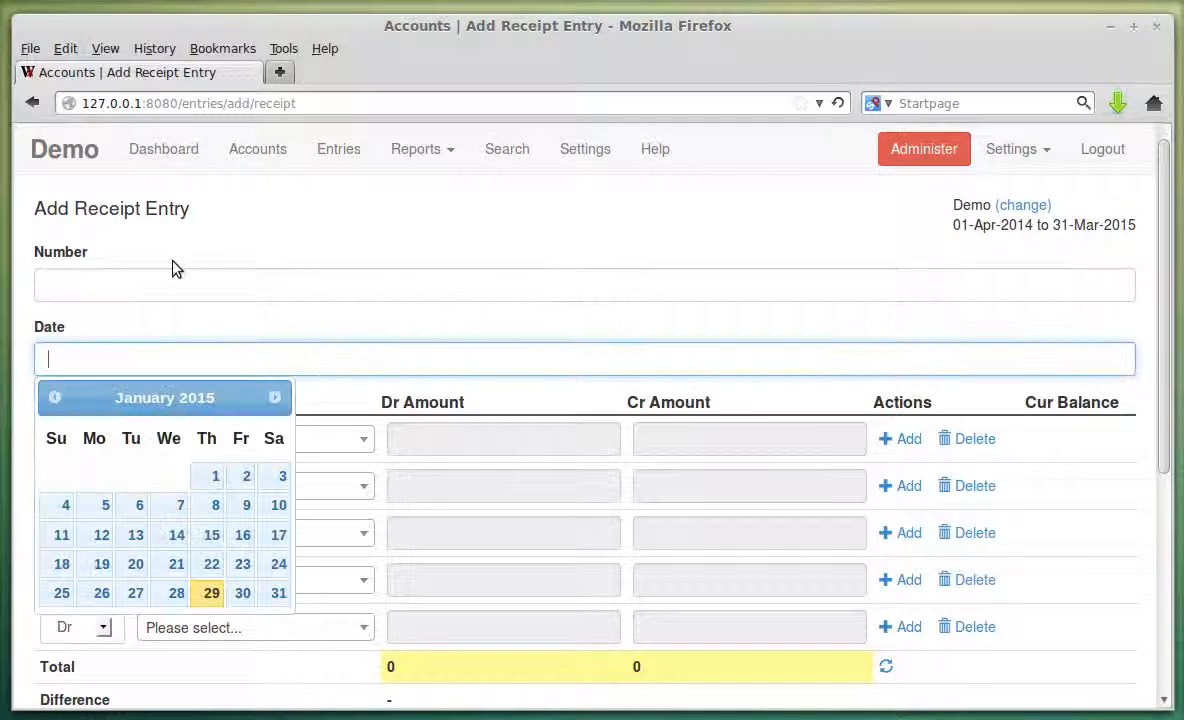
click(52, 405)
click(52, 405)
click(52, 405)
click(52, 405)
click(52, 405)
click(53, 405)
click(53, 405)
click(53, 405)
click(53, 405)
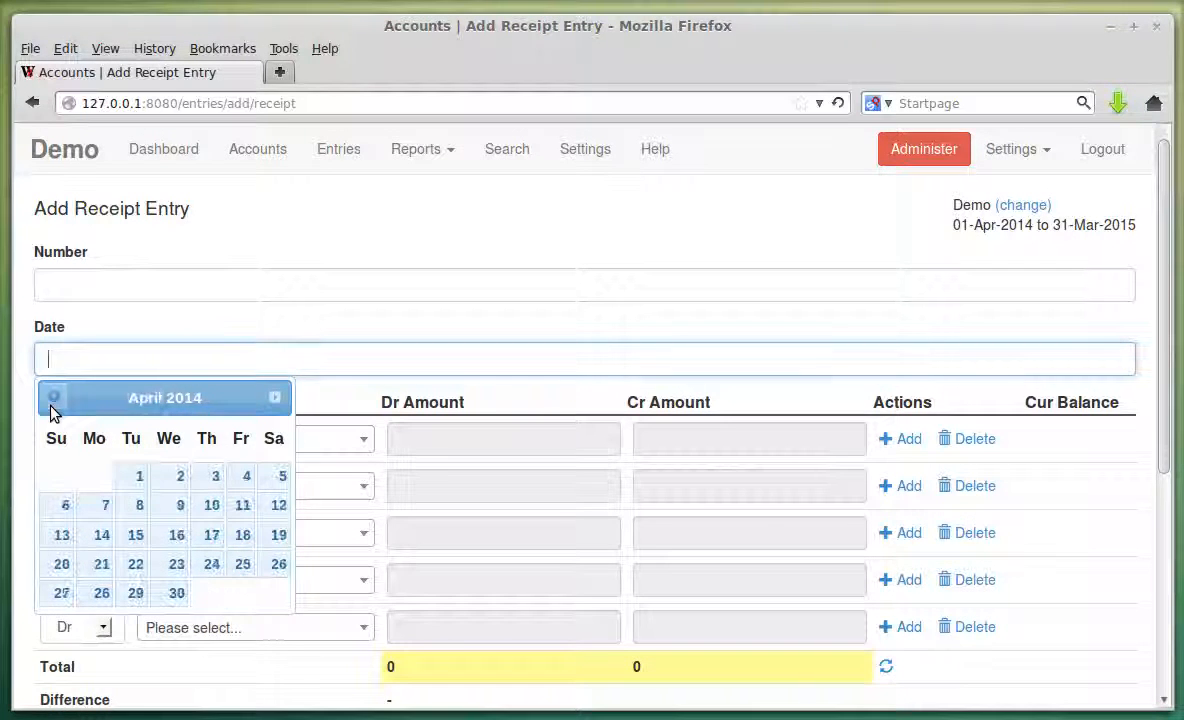
click(177, 592)
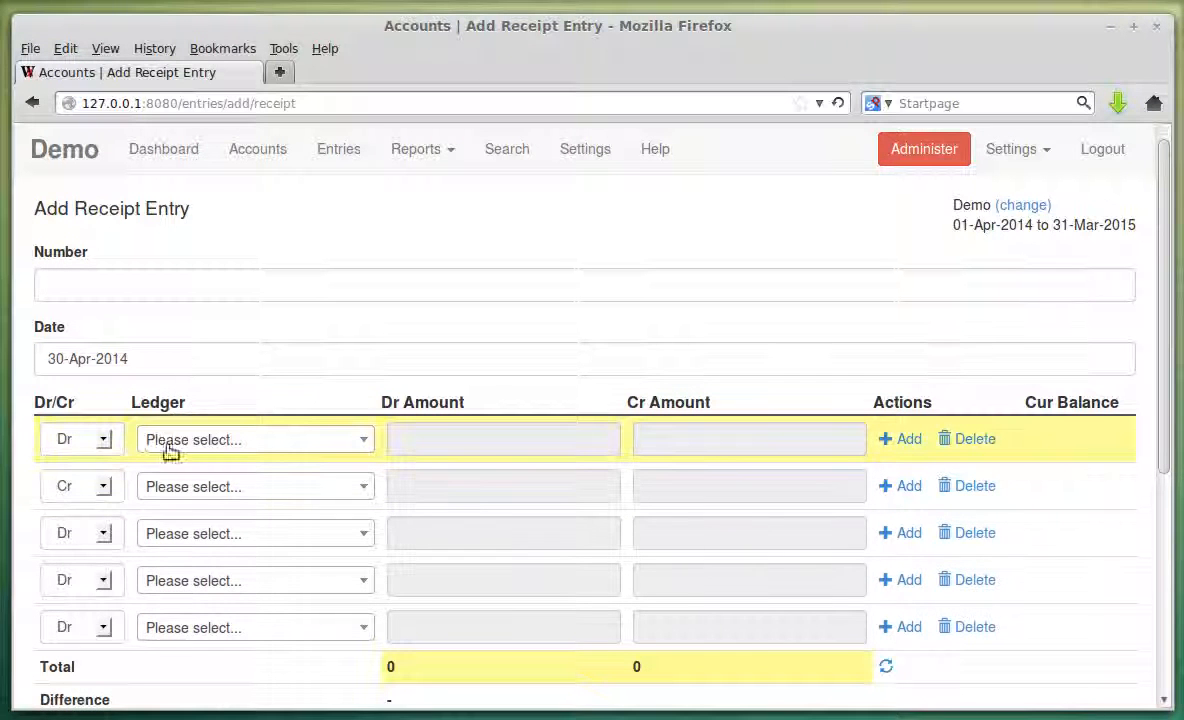
- Select ICICI Bank Saving Account as the debit ledger in the first row and enter a debit amount of 30000
click(219, 442)
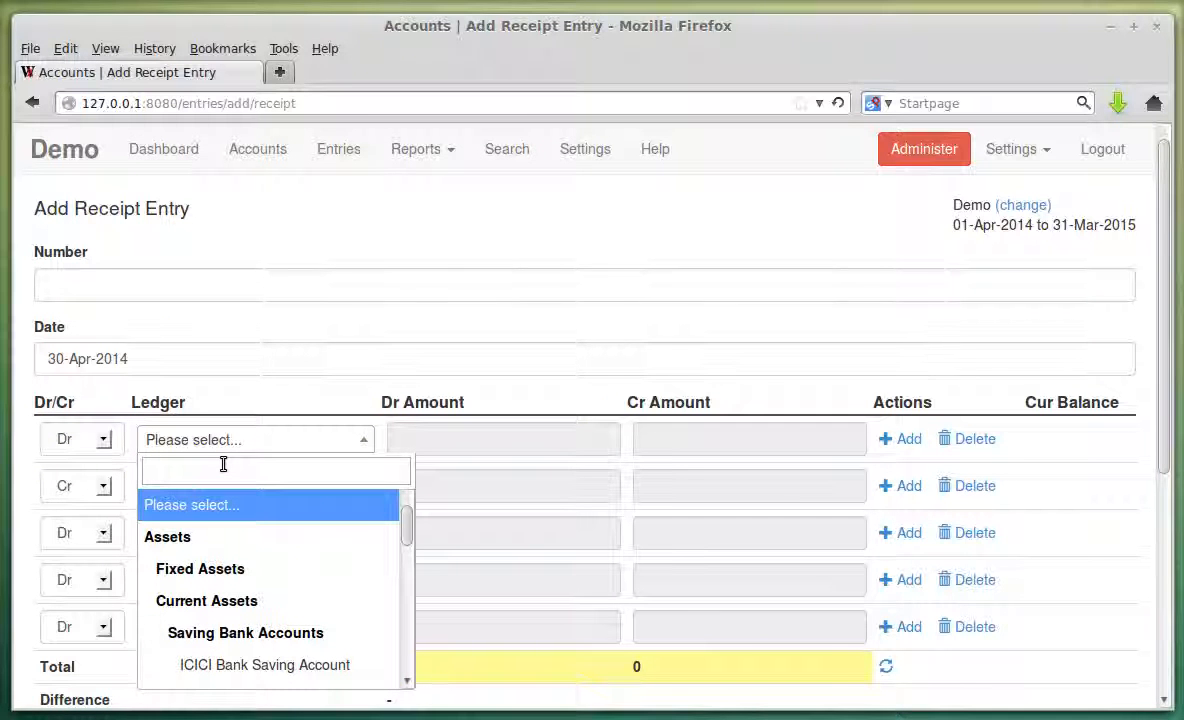
text(uic)
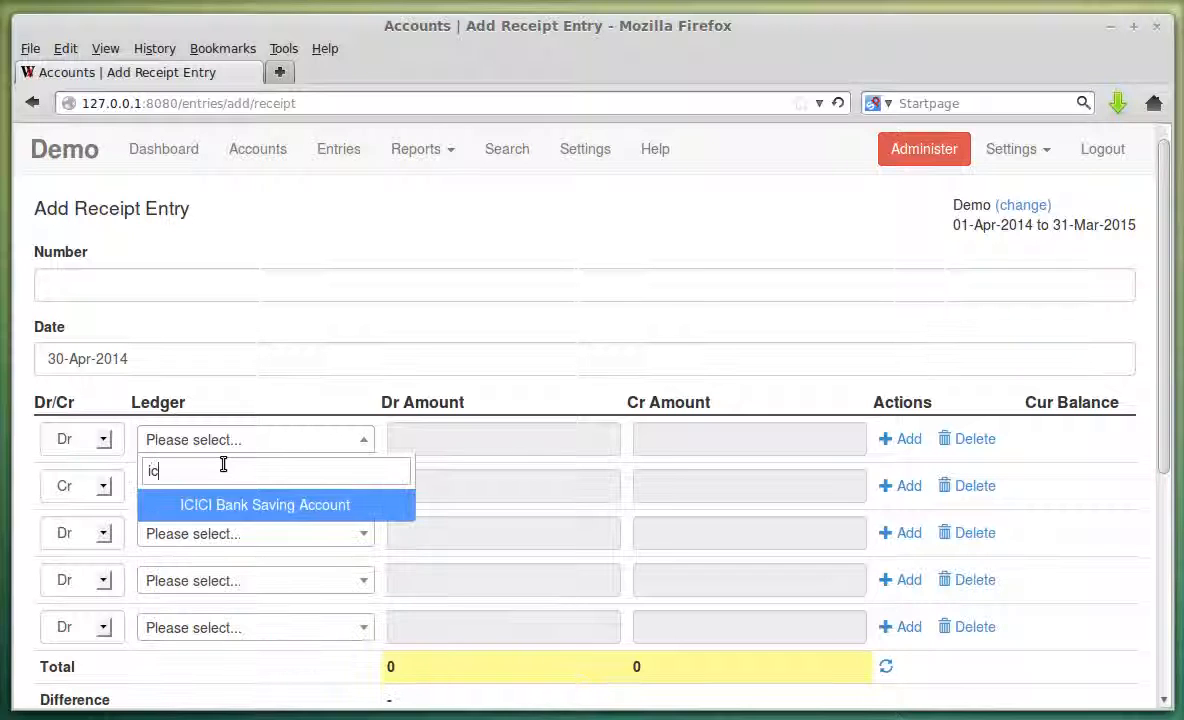
click(324, 502)
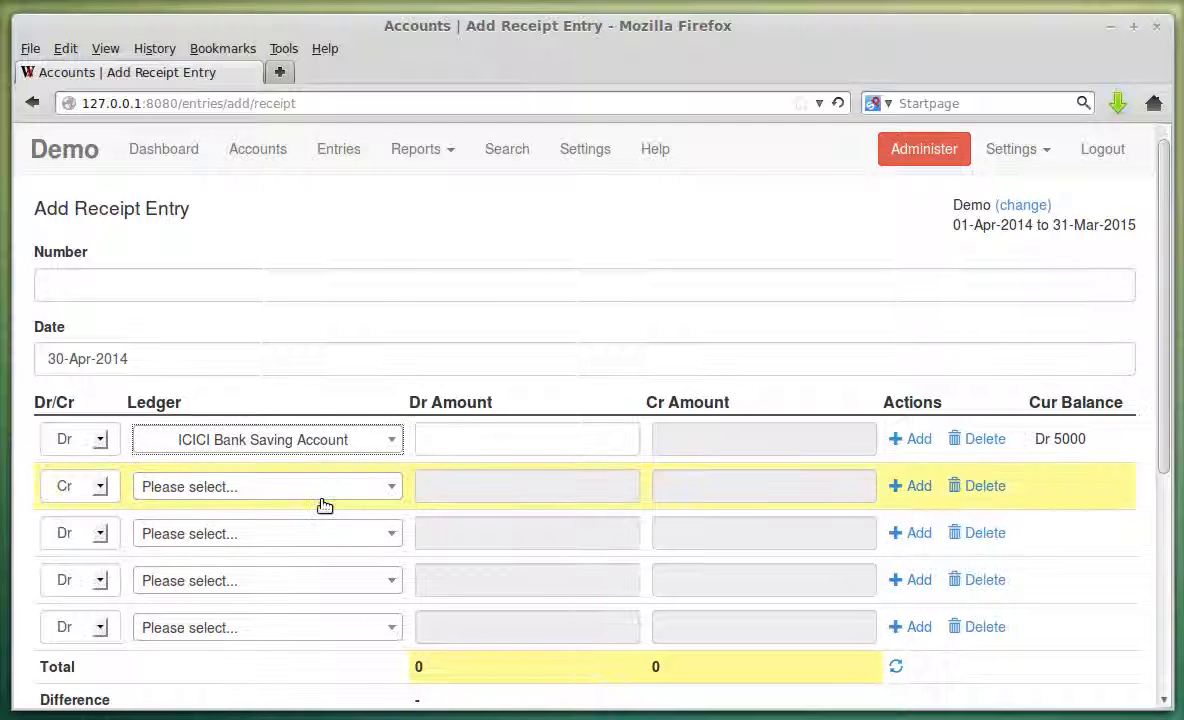
click(455, 444)
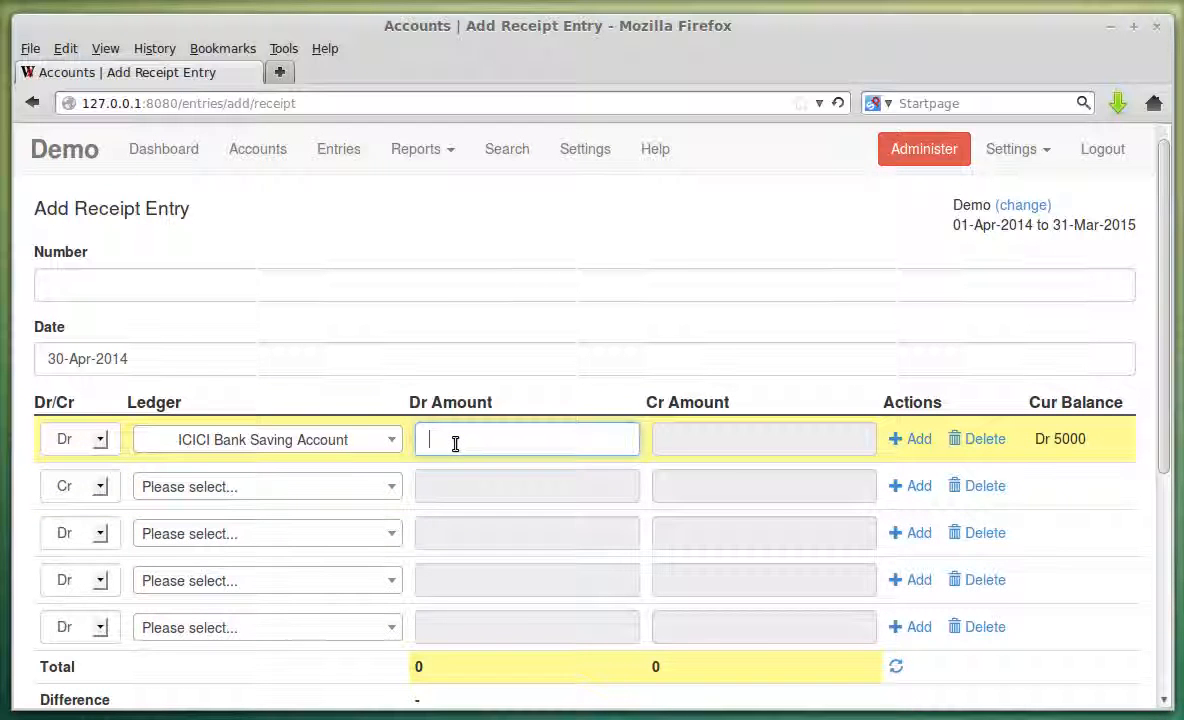
text(3000)
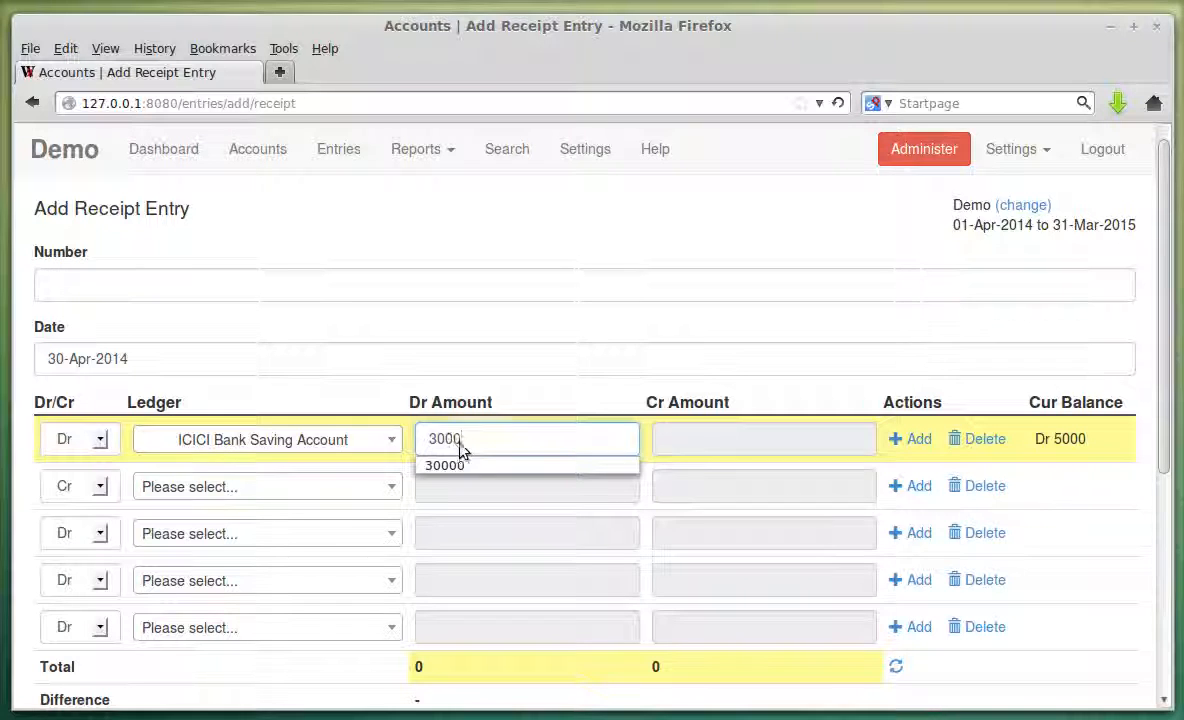
click(452, 466)
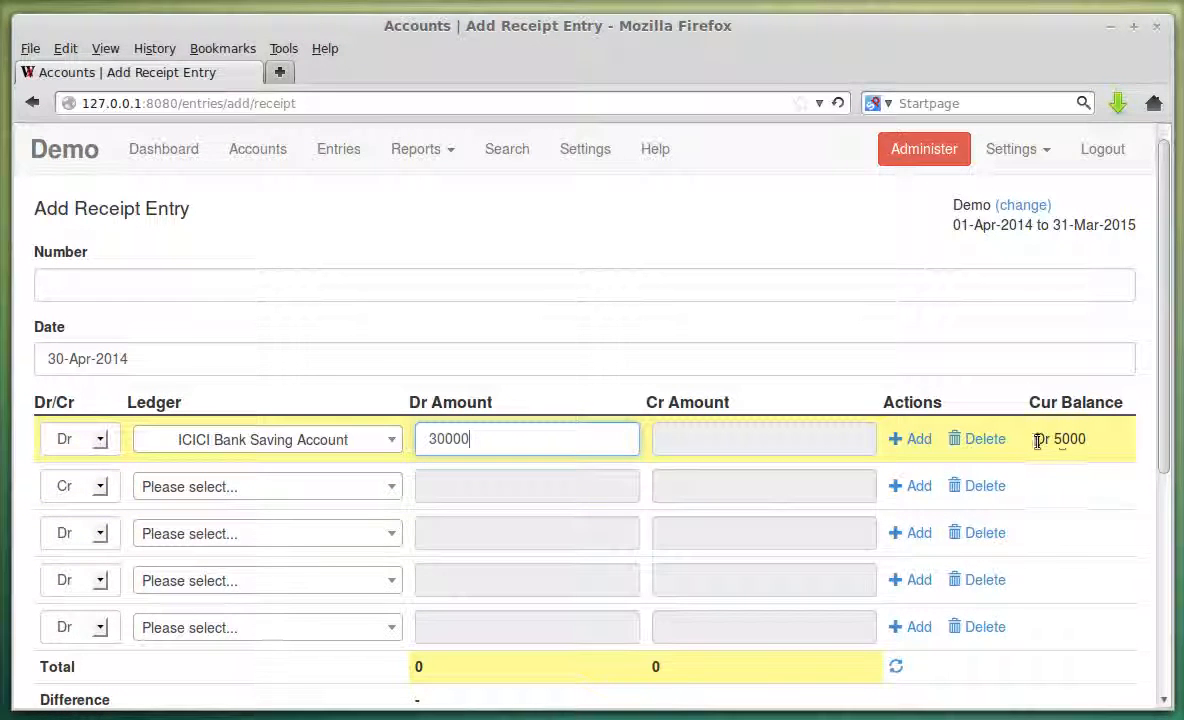
drag(1060, 441, 1065, 455)
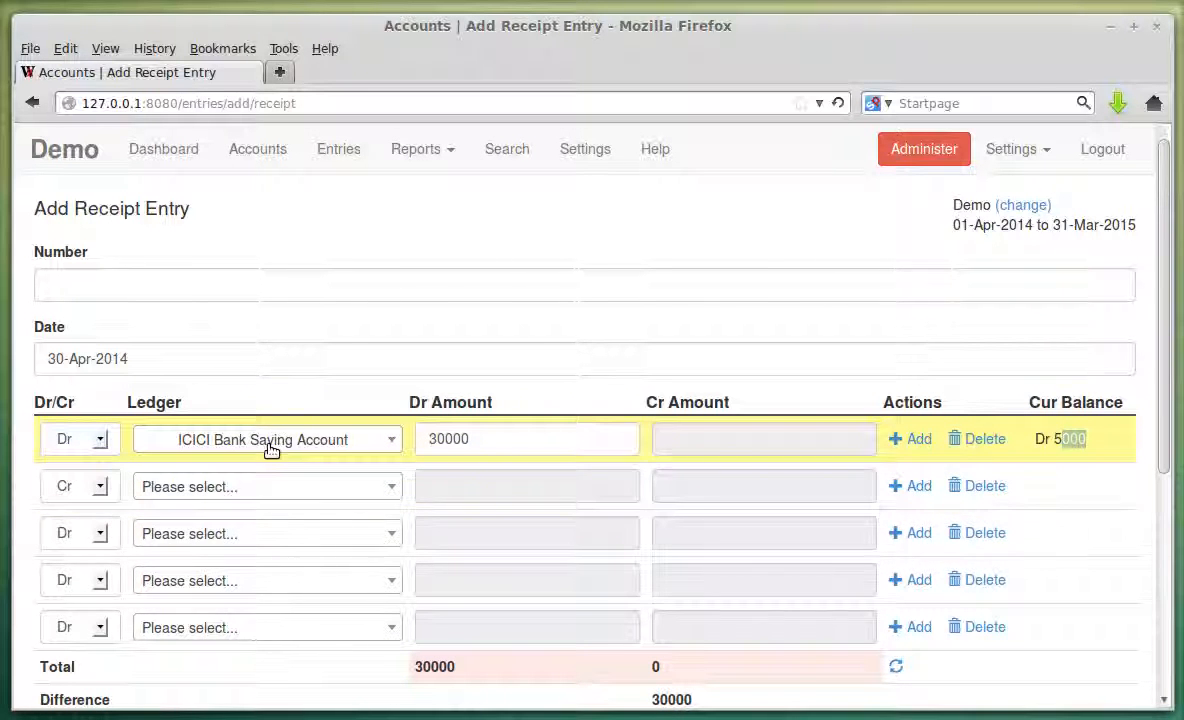
click(1042, 432)
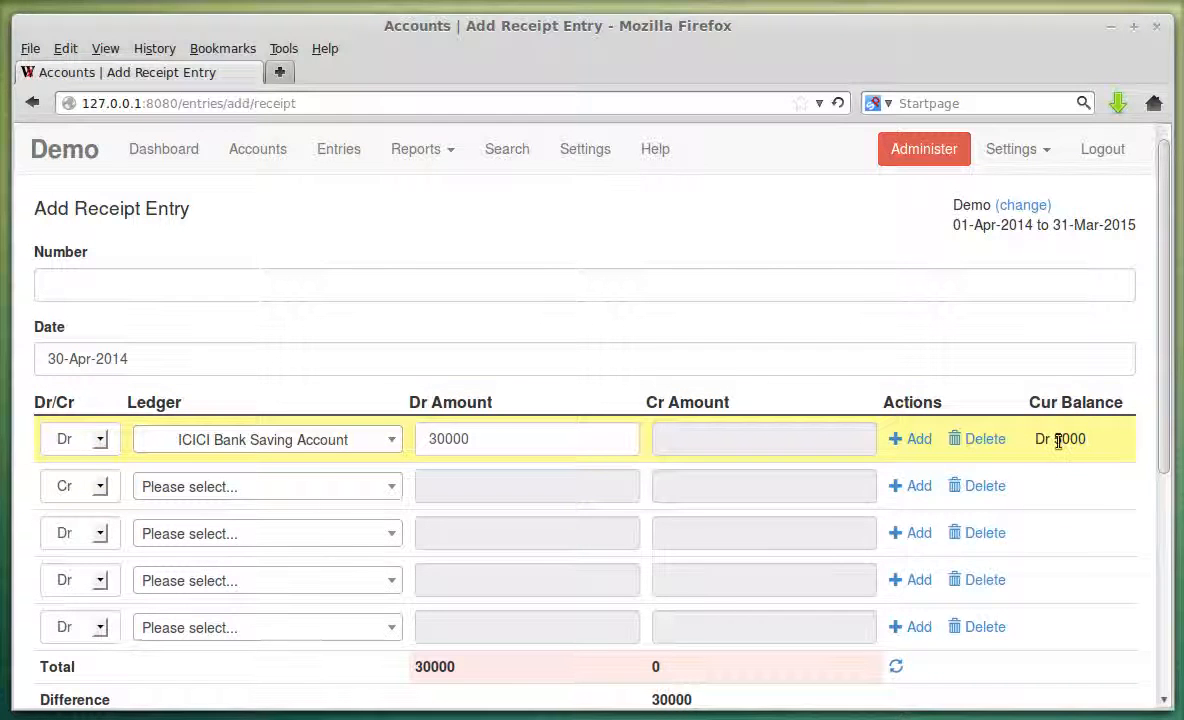
- Select Salary Account as the credit ledger in the second row and enter a credit amount of 30000
click(249, 490)
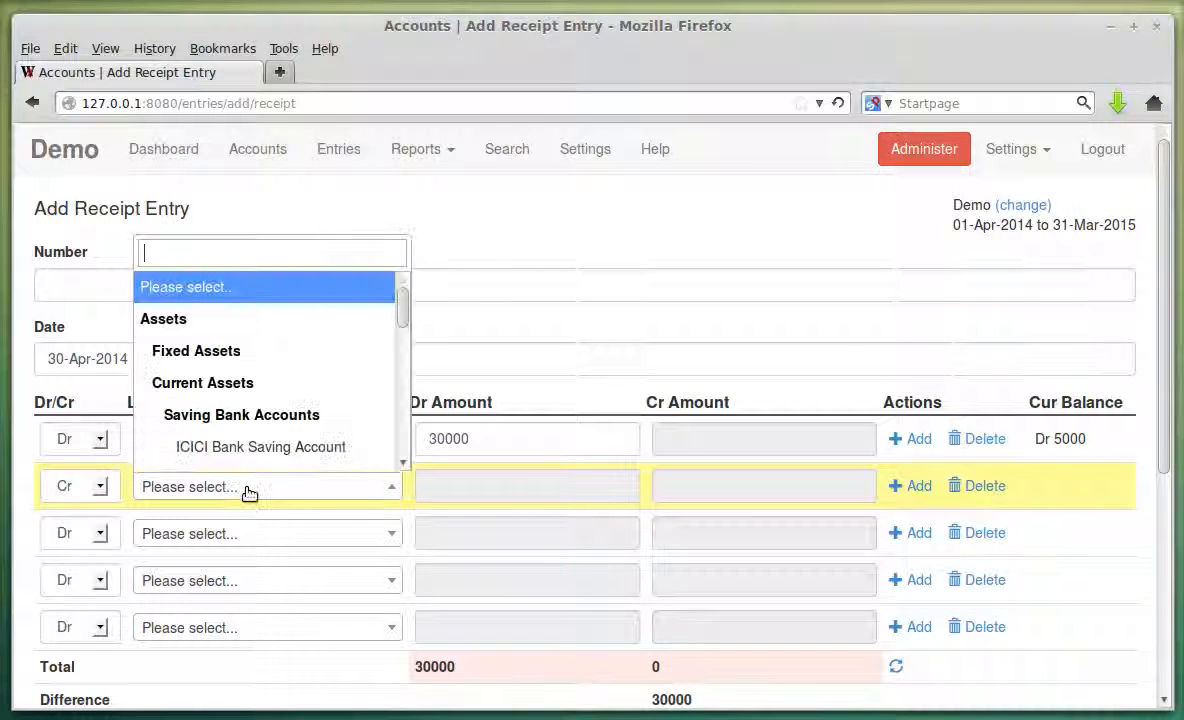
scroll(320, 404, down, 5)
scroll(320, 404, down, 2)
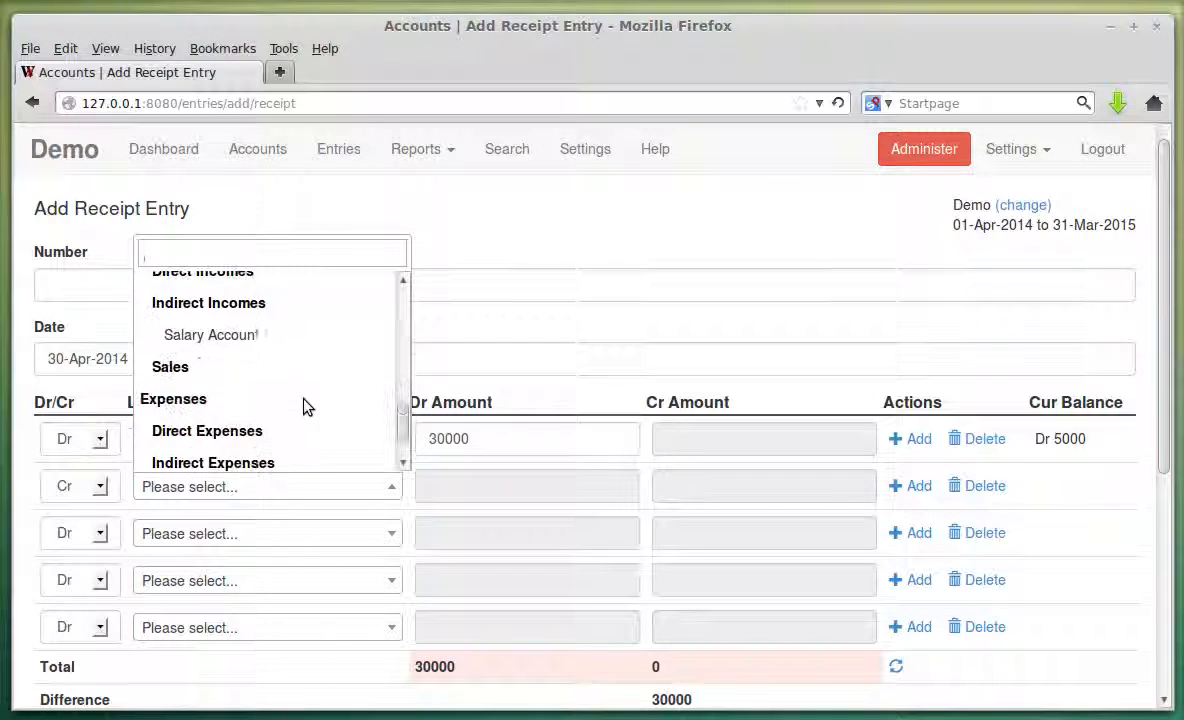
click(243, 338)
click(680, 480)
click(680, 480)
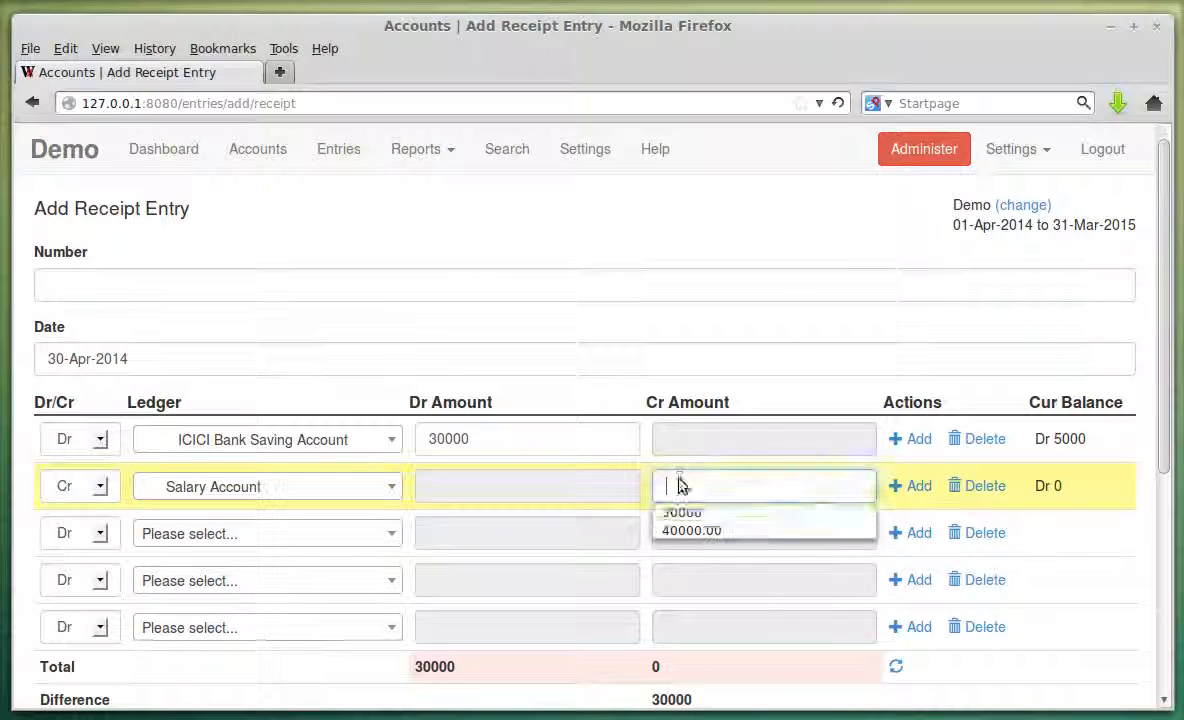
click(700, 513)
scroll(1050, 540, down, 2)
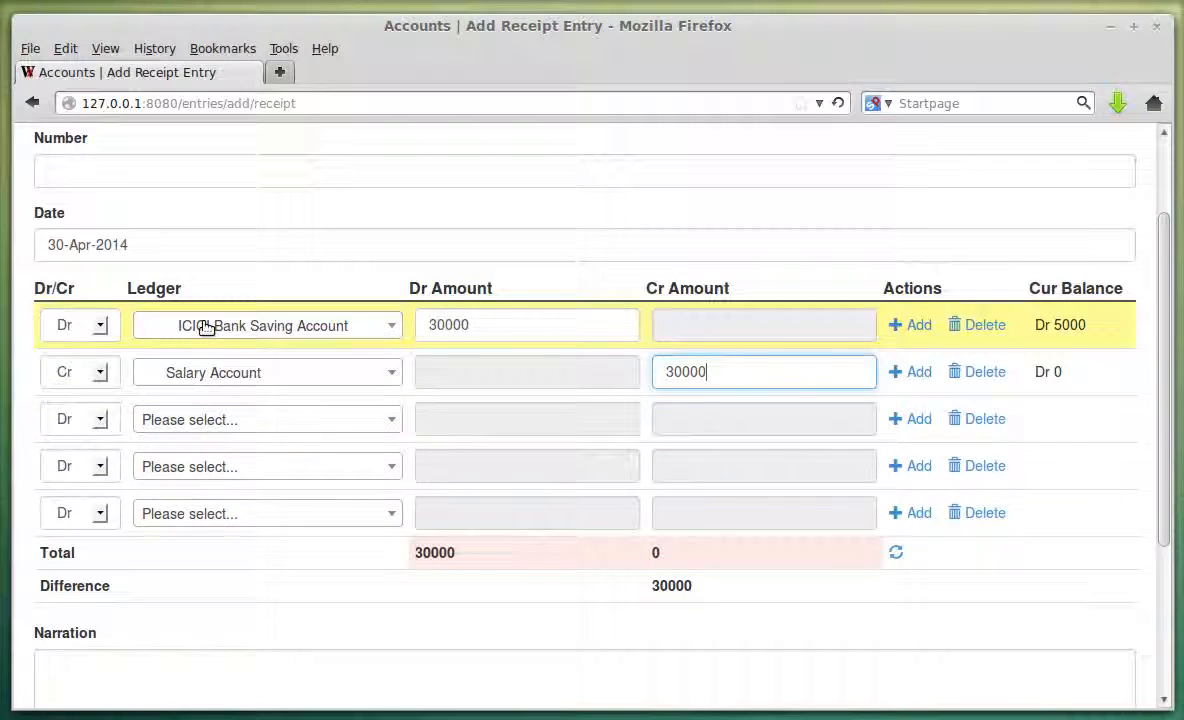
- Try adding and deleting an empty row, and test a Salary Account credit of 300000 before restoring 30000
click(910, 421)
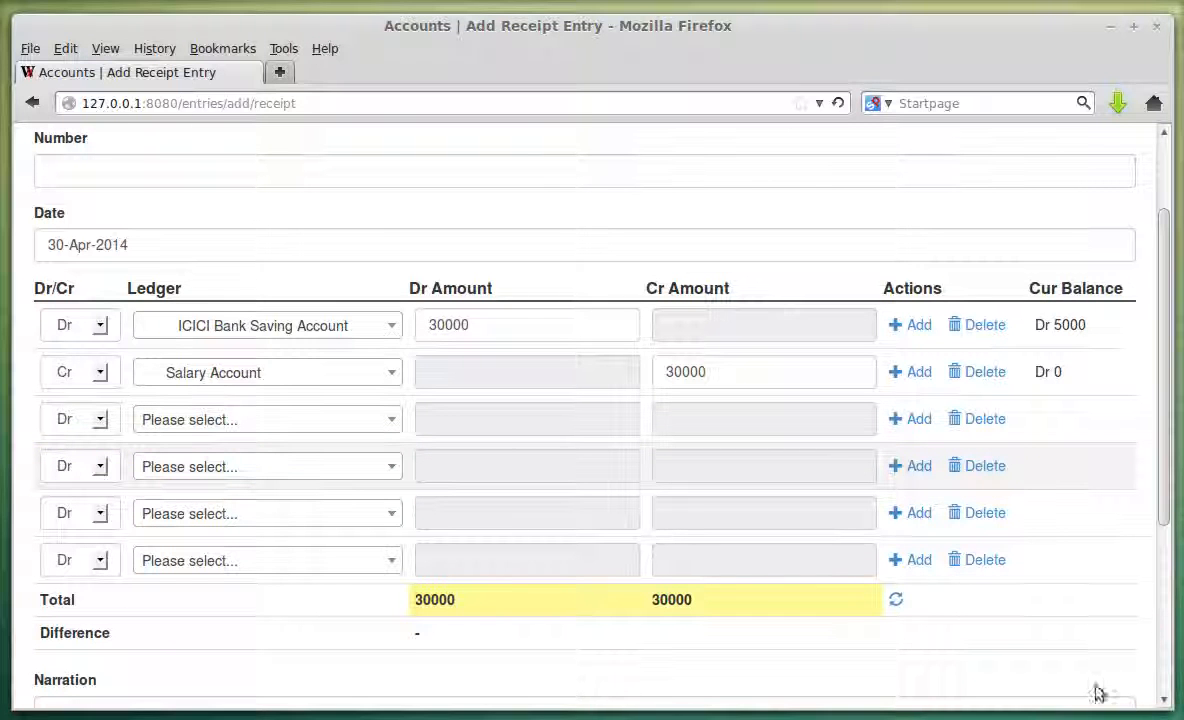
click(993, 470)
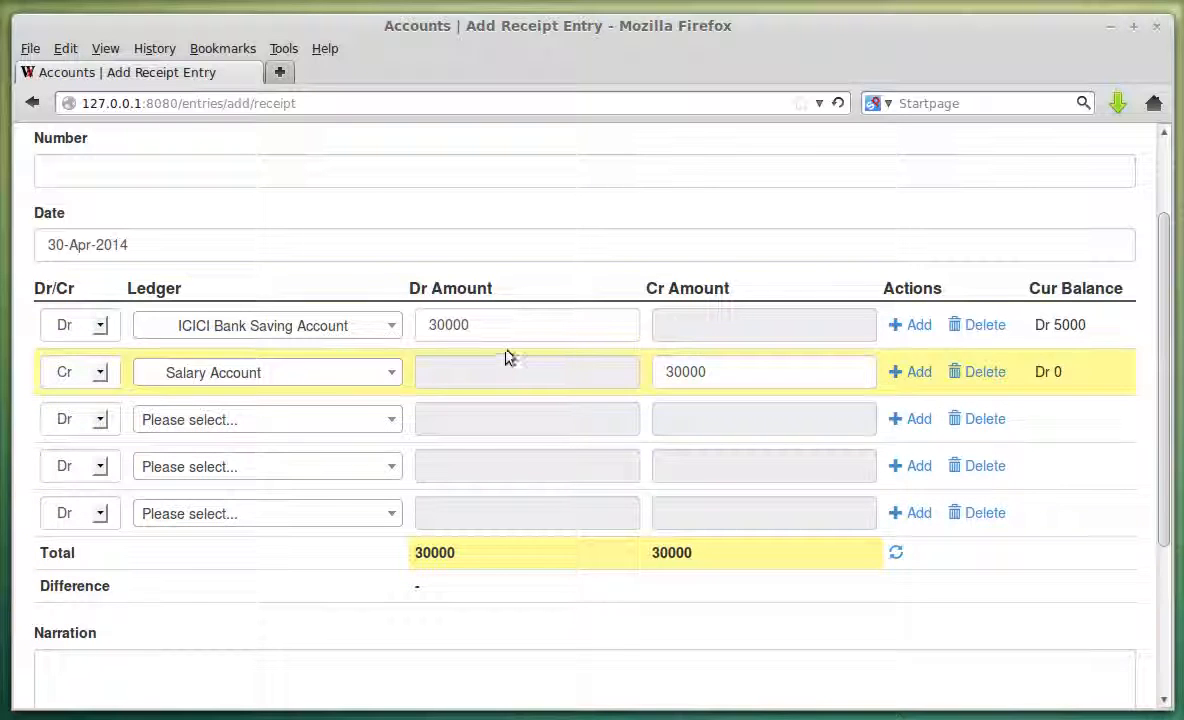
click(772, 376)
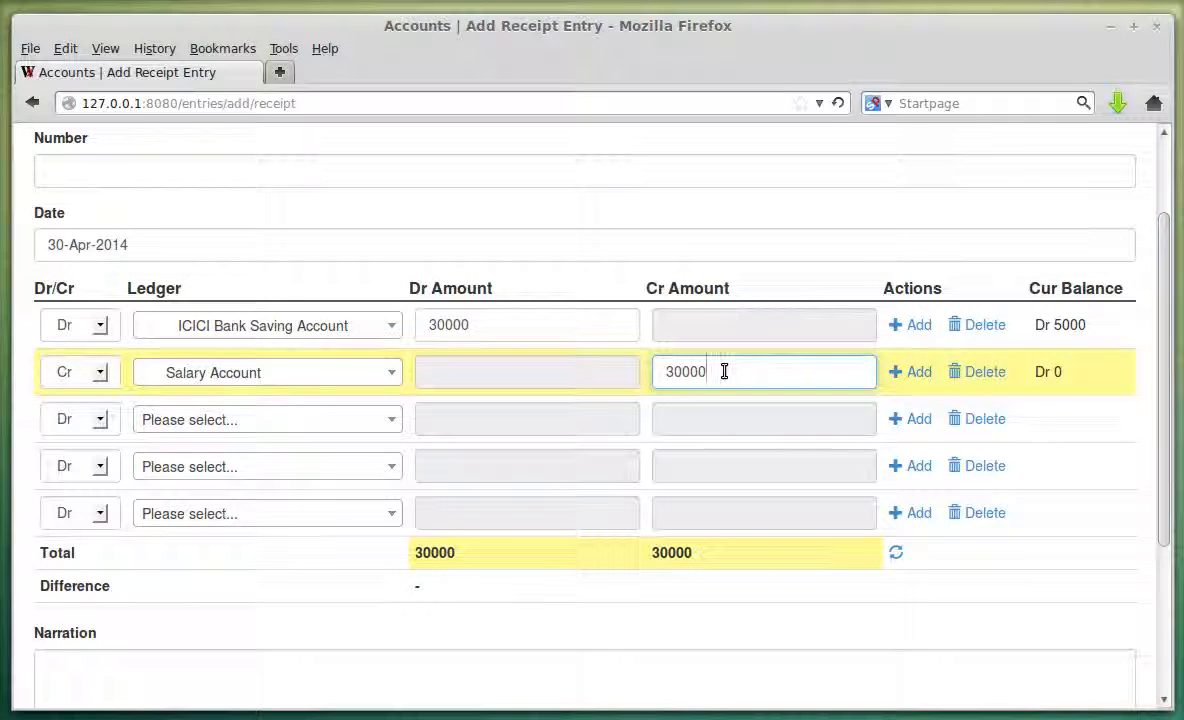
text(0)
click(518, 568)
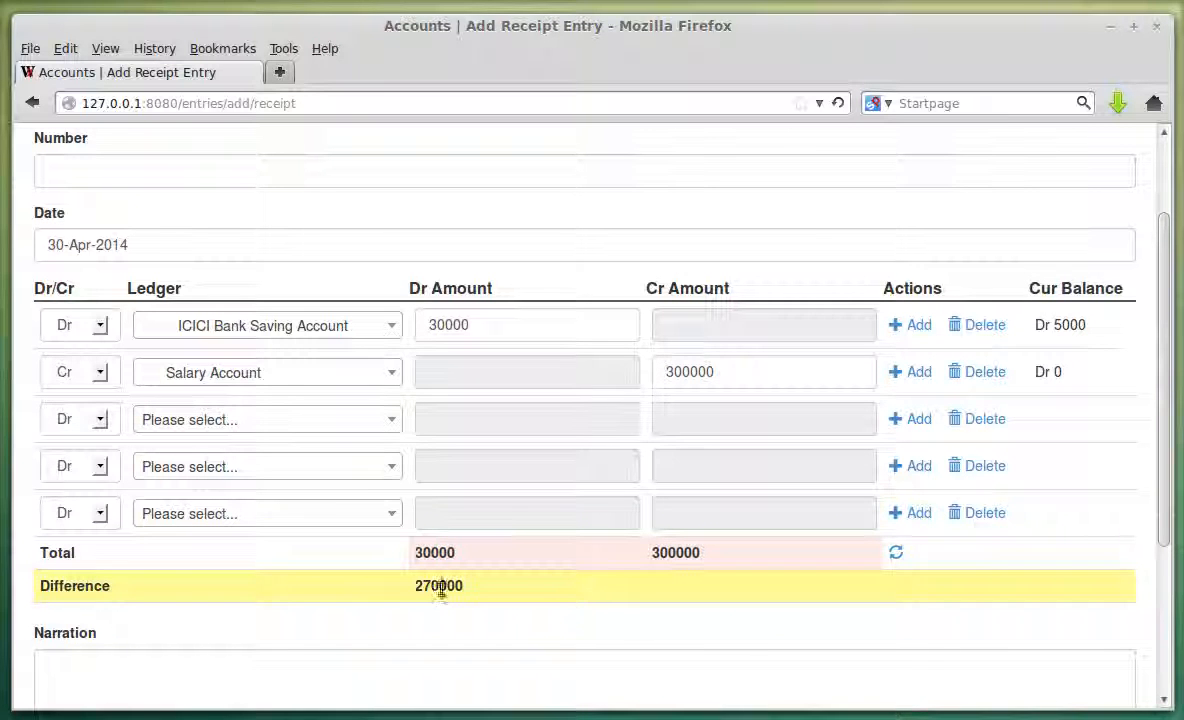
click(767, 372)
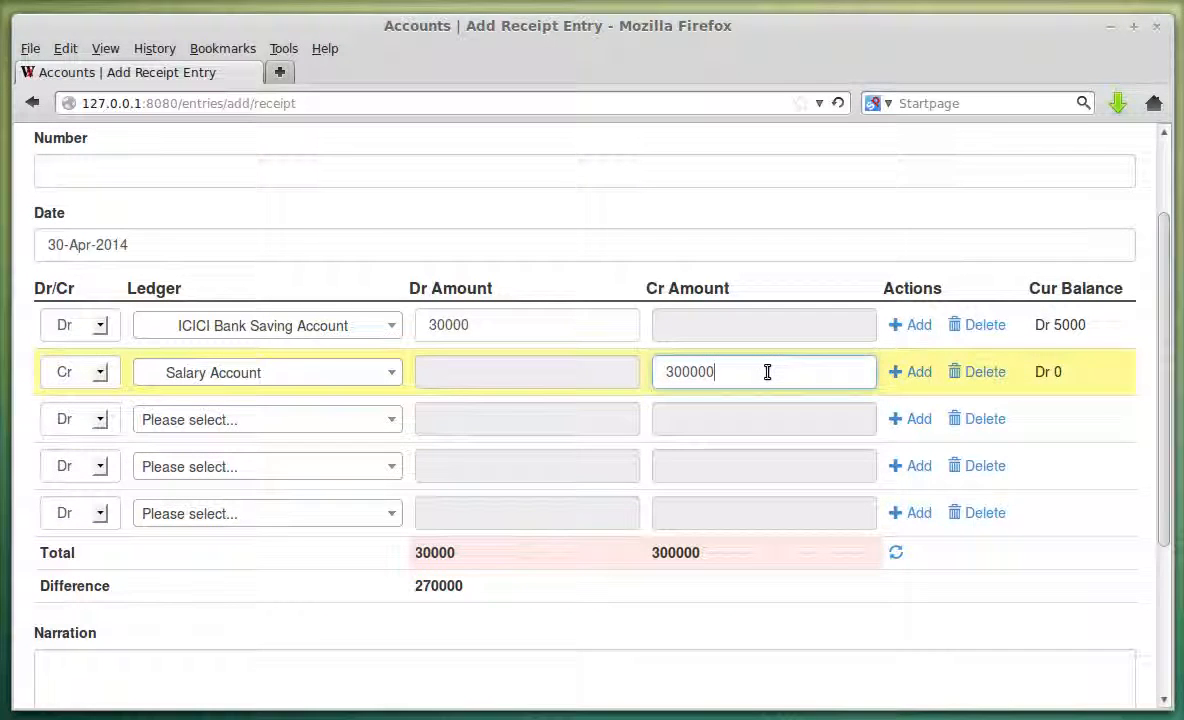
- Enter the narration "Salary for April 2014" without a tag and submit the receipt entry
click(515, 668)
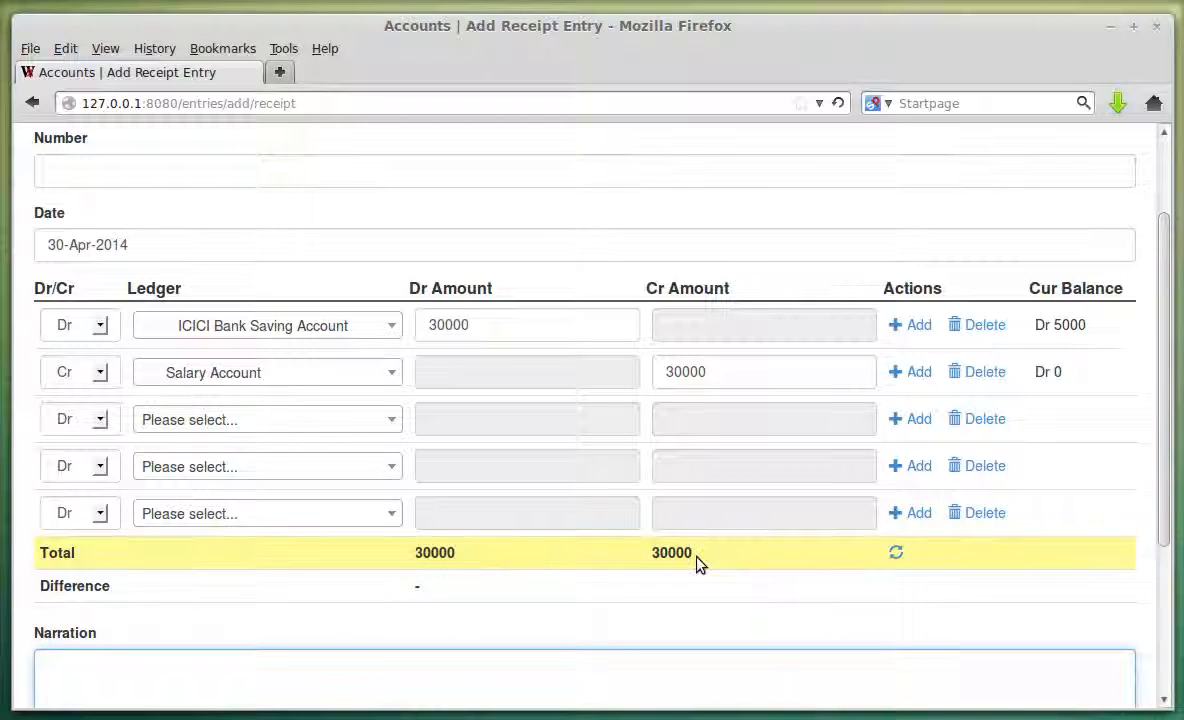
scroll(560, 603, down, 2)
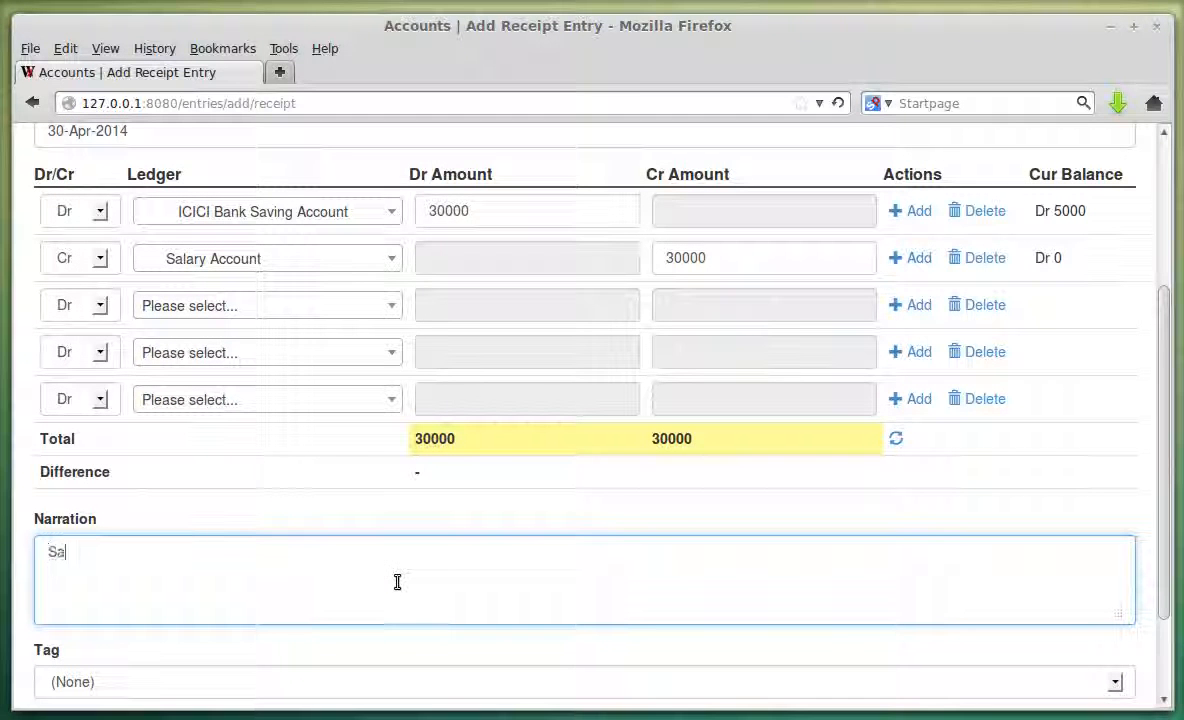
text(Salart )
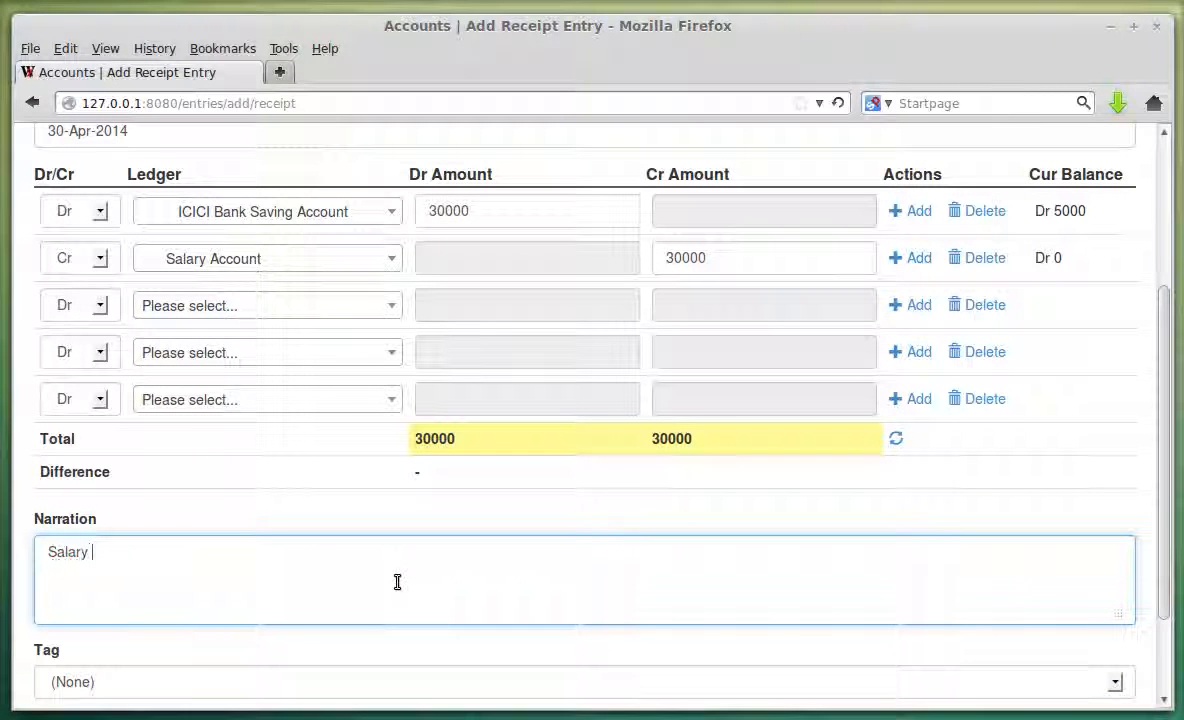
text(for )
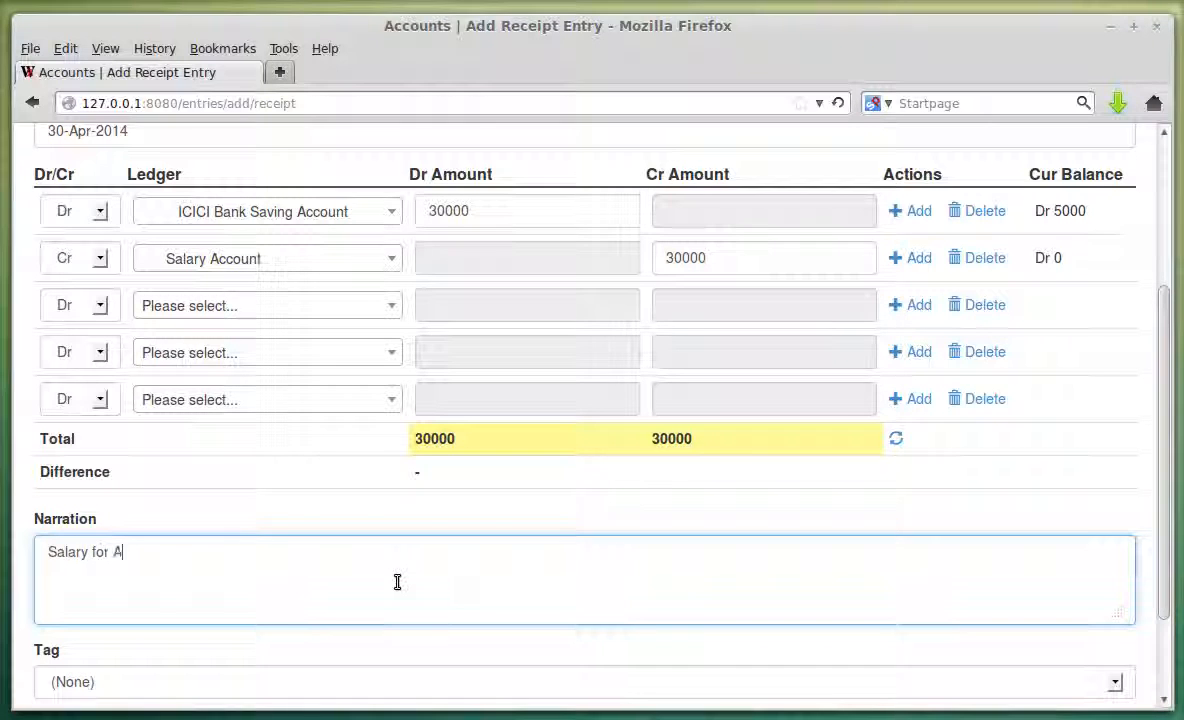
text(April 2014)
scroll(397, 582, down, 3)
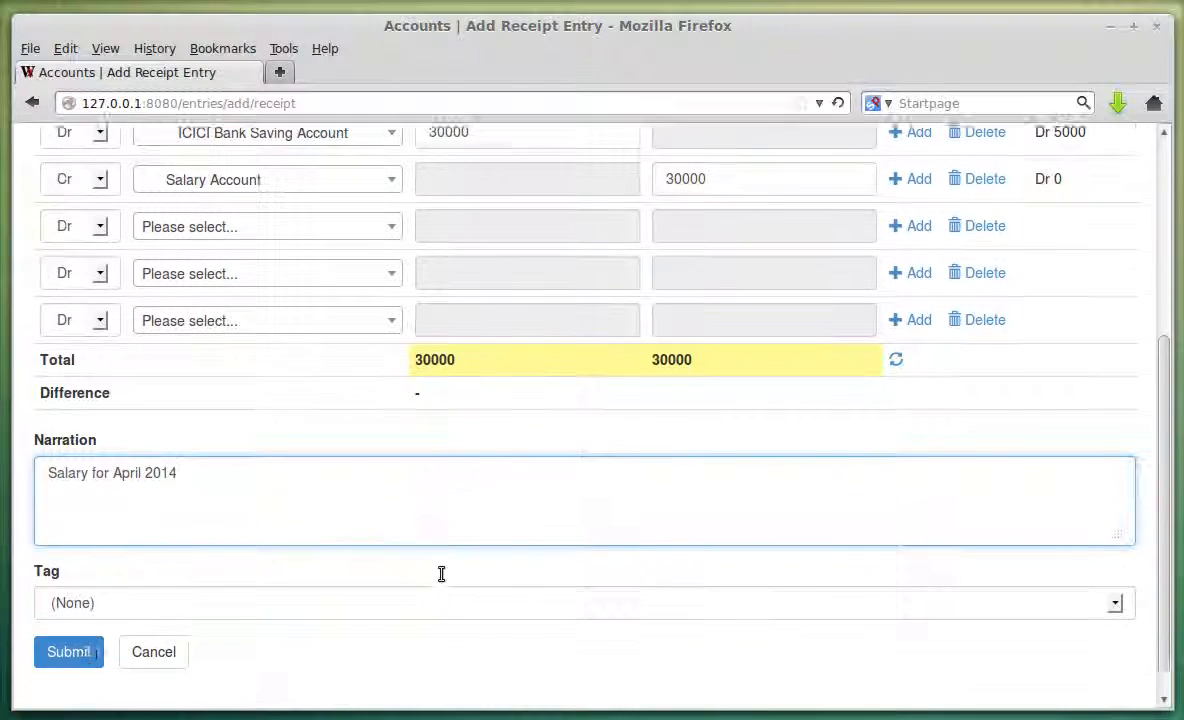
click(80, 618)
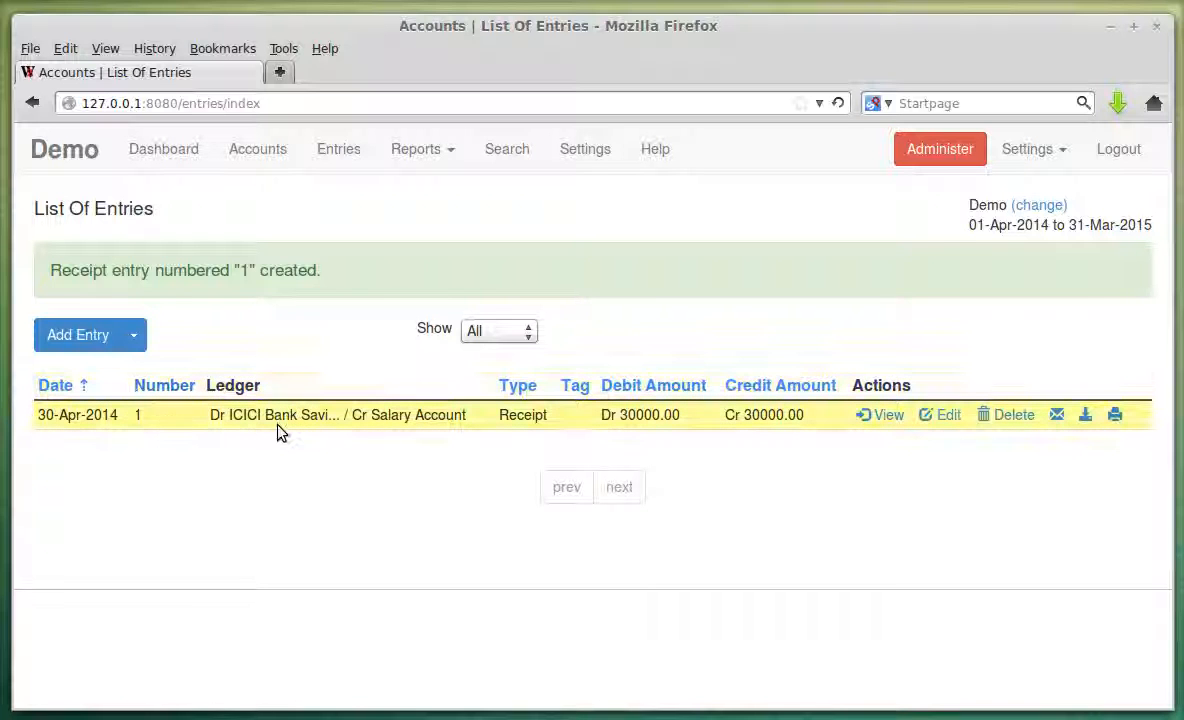
- View the saved receipt entry's details, return to the list, and open and dismiss the entry's e-mail option
click(879, 415)
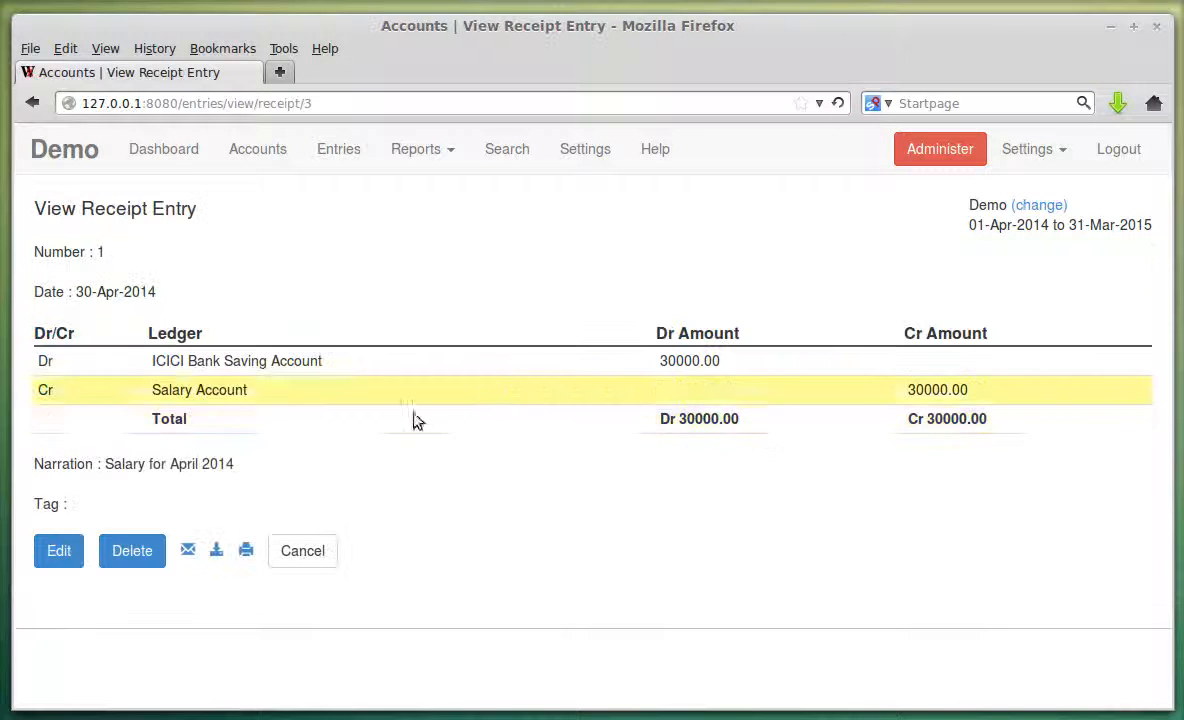
click(312, 553)
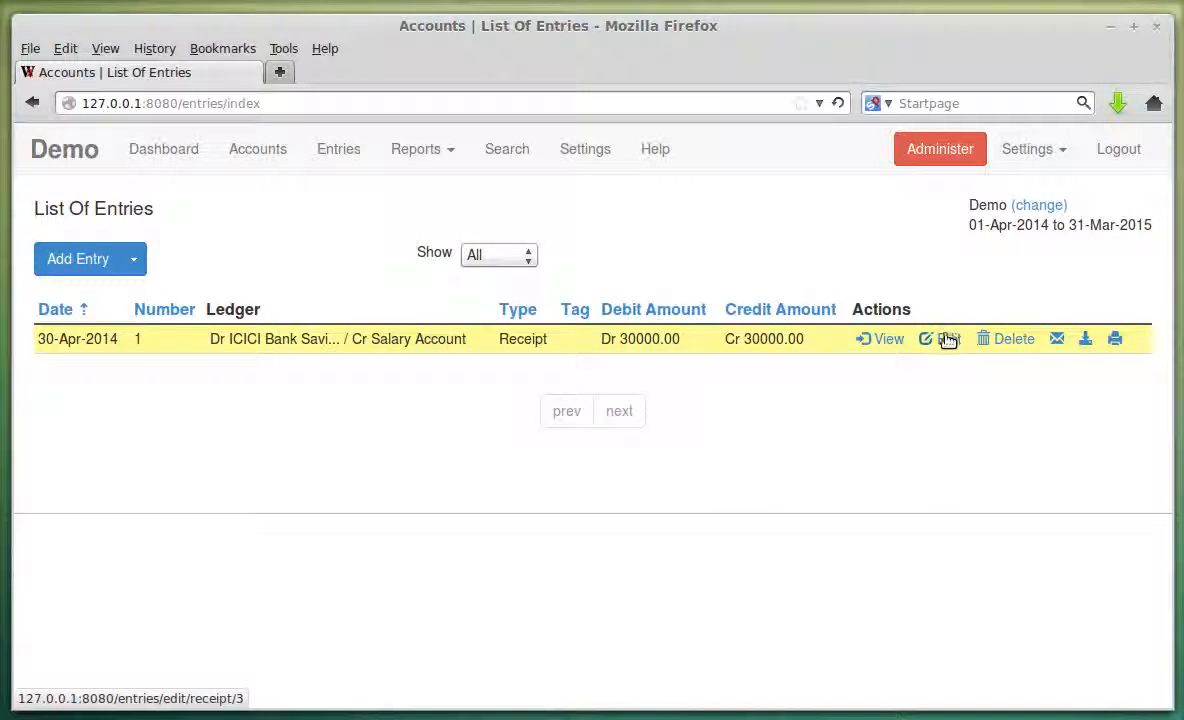
click(1057, 339)
click(862, 180)
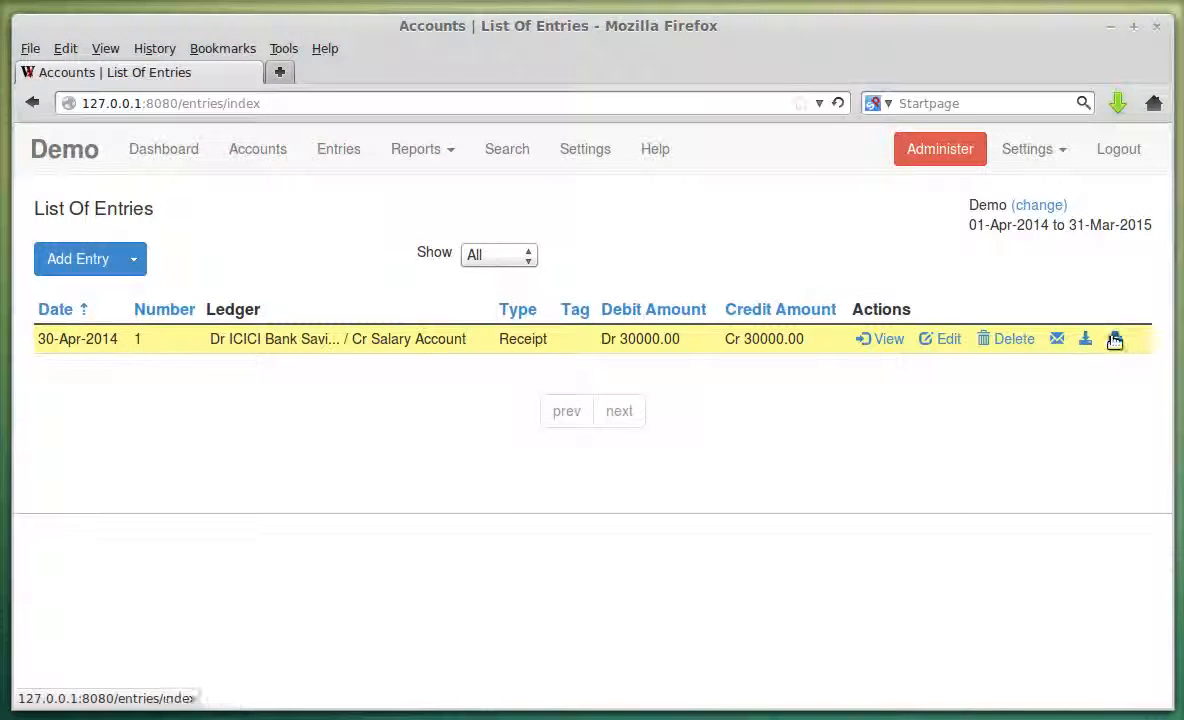
- View the print preview of the April receipt entry and close it
click(1115, 339)
drag(290, 2, 659, 66)
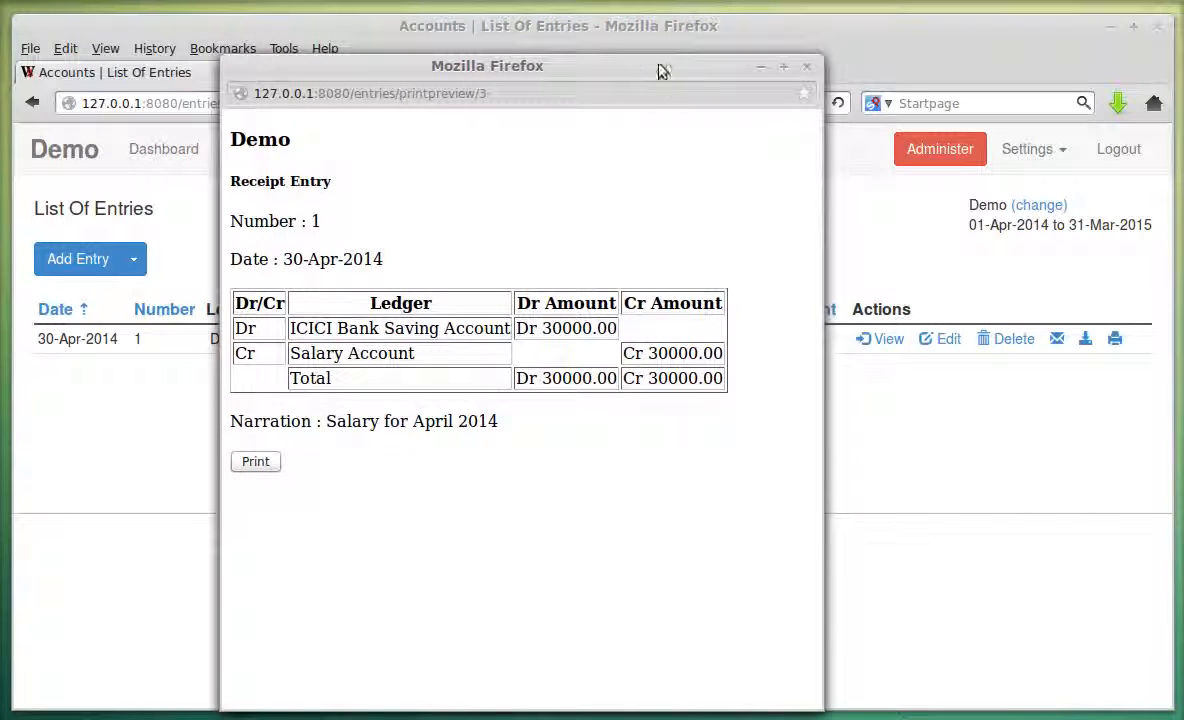
click(808, 67)
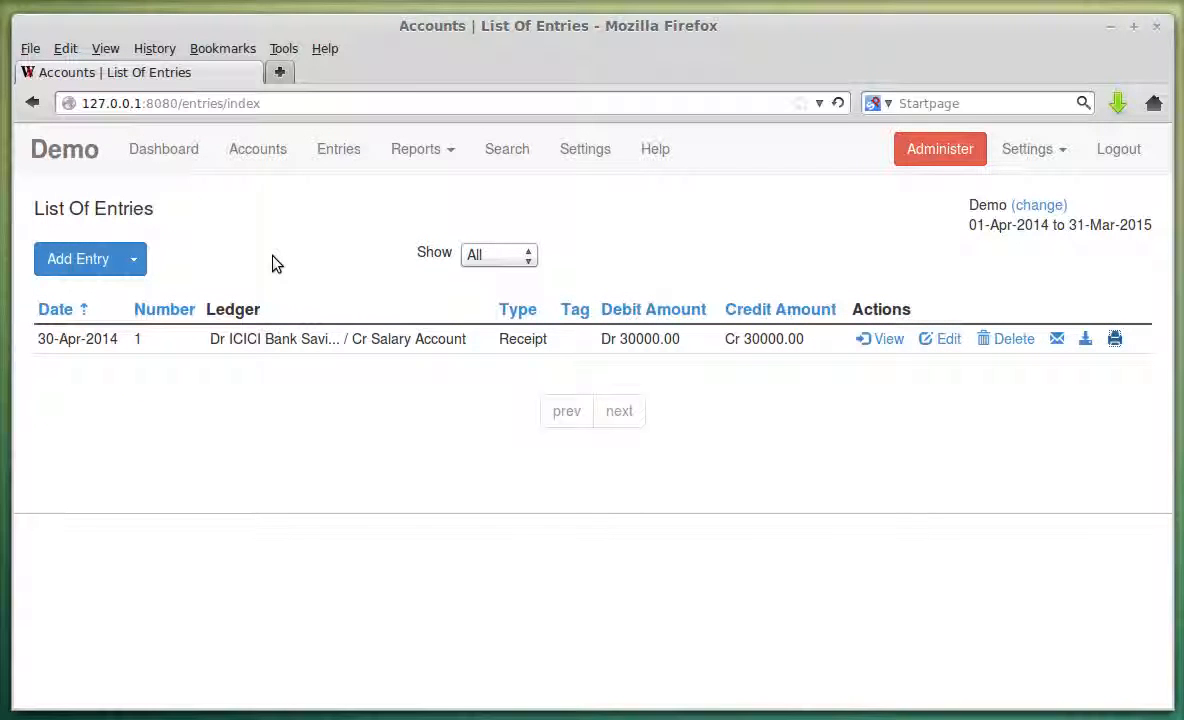
click(142, 264)
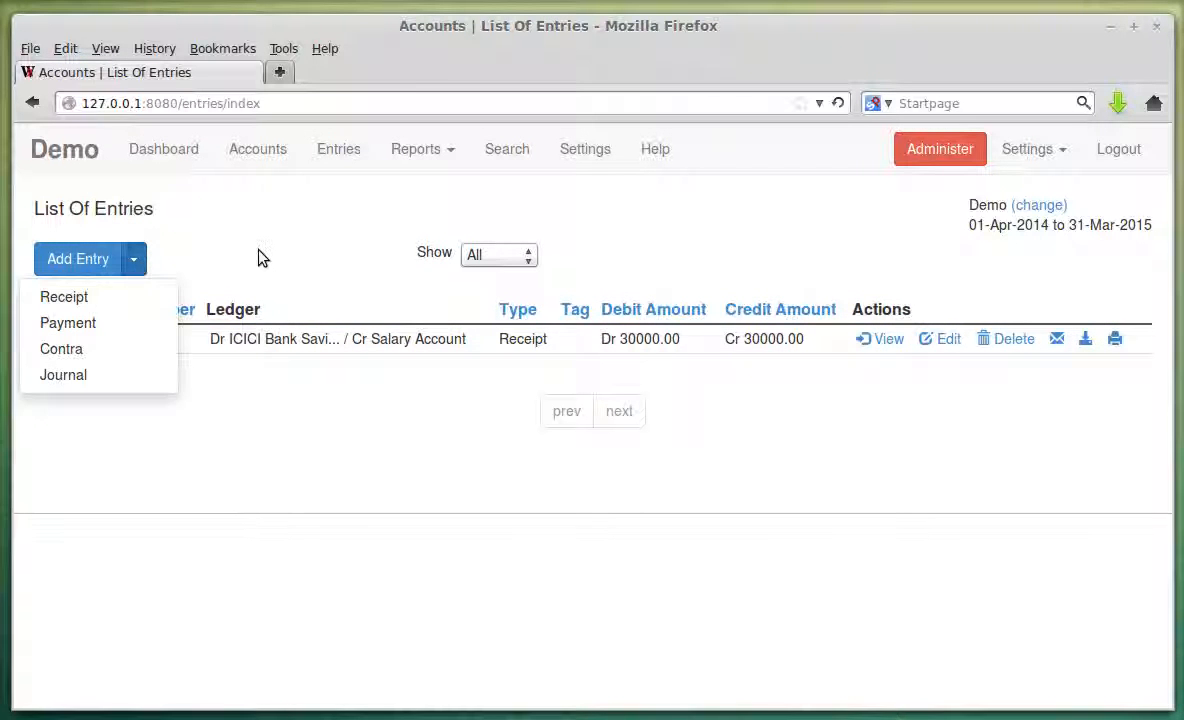
click(258, 258)
click(140, 263)
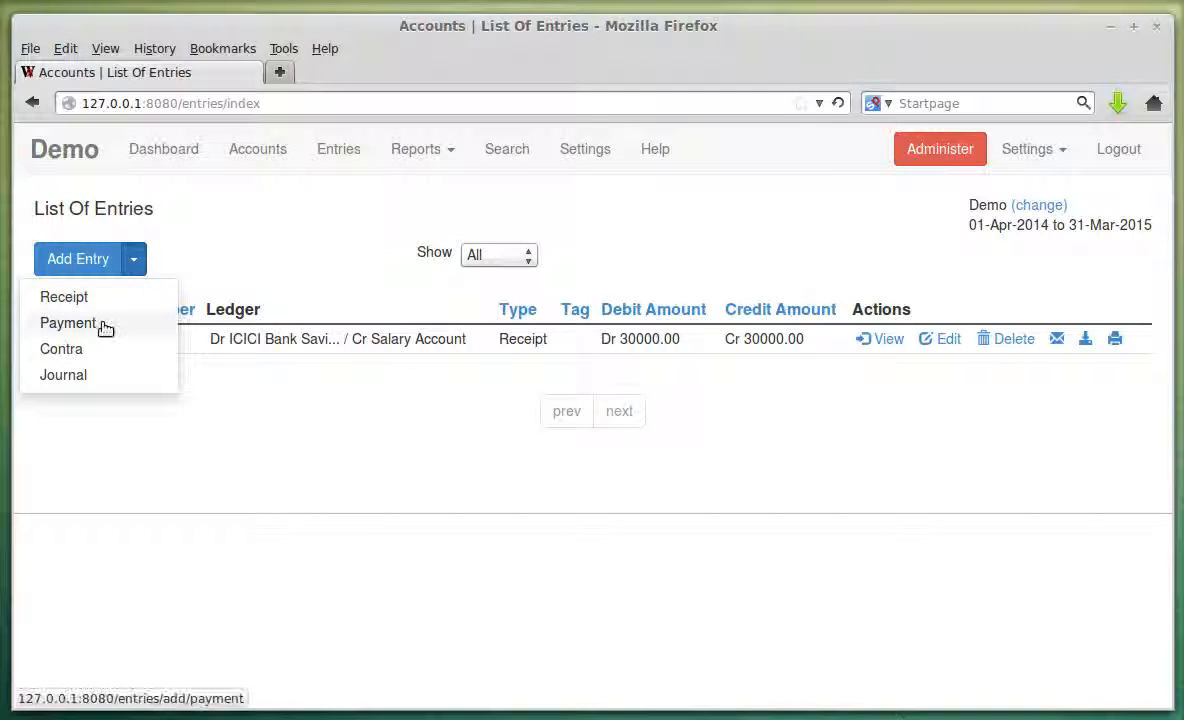
click(105, 326)
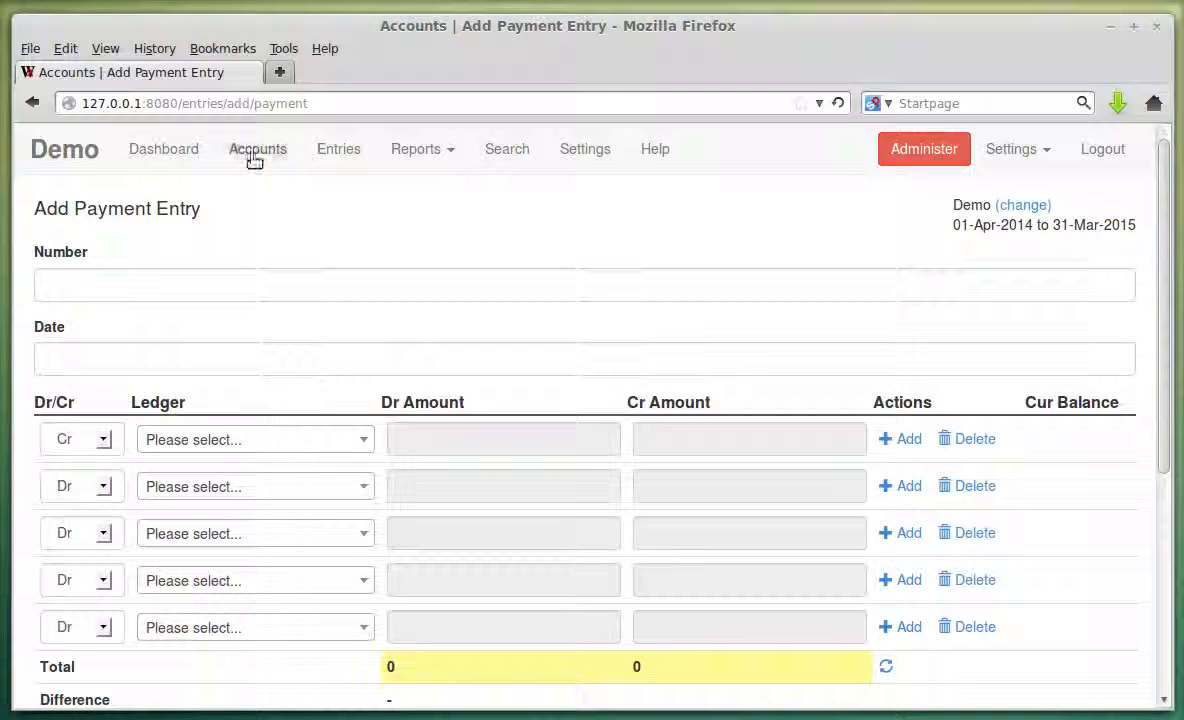
click(345, 152)
- Start a new receipt entry with a blank number and set its date to 31-May-2014
click(130, 258)
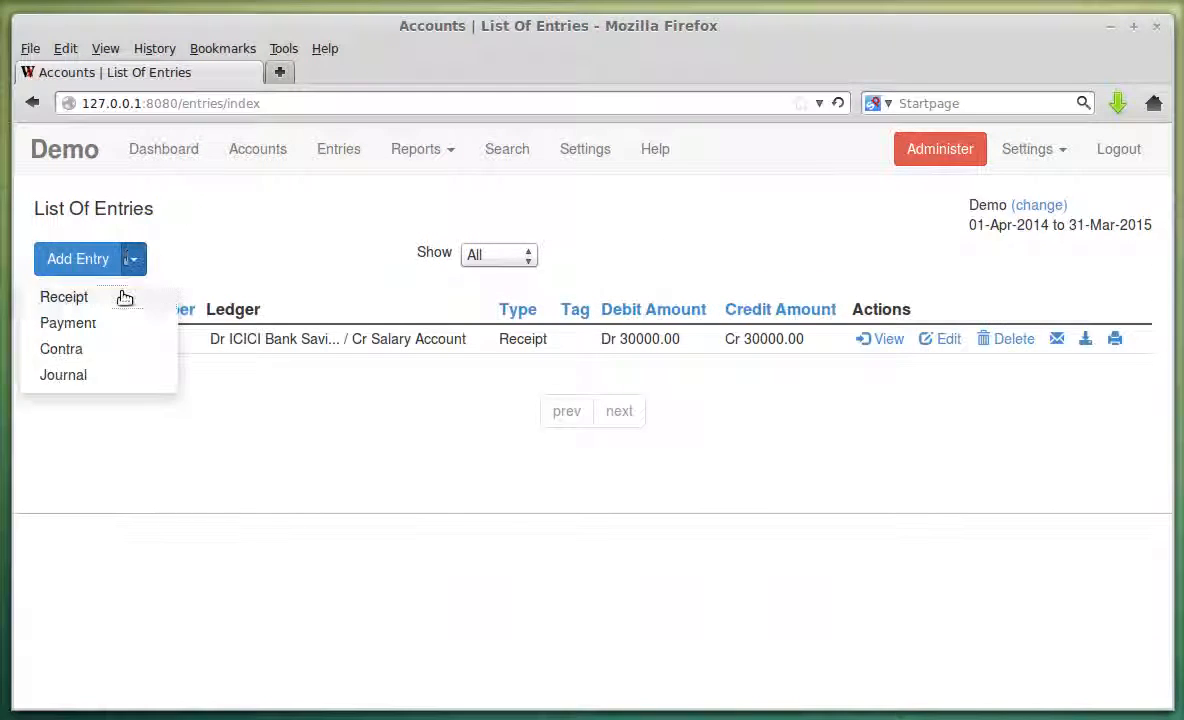
click(100, 297)
click(129, 285)
click(139, 361)
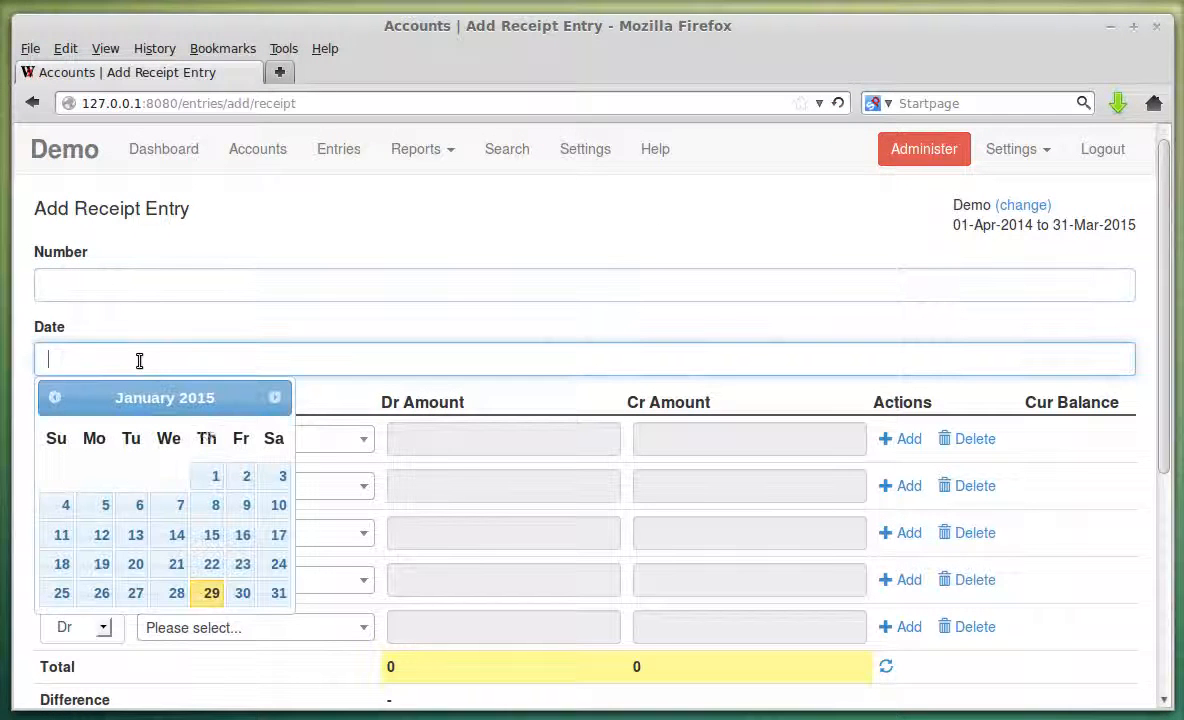
click(274, 398)
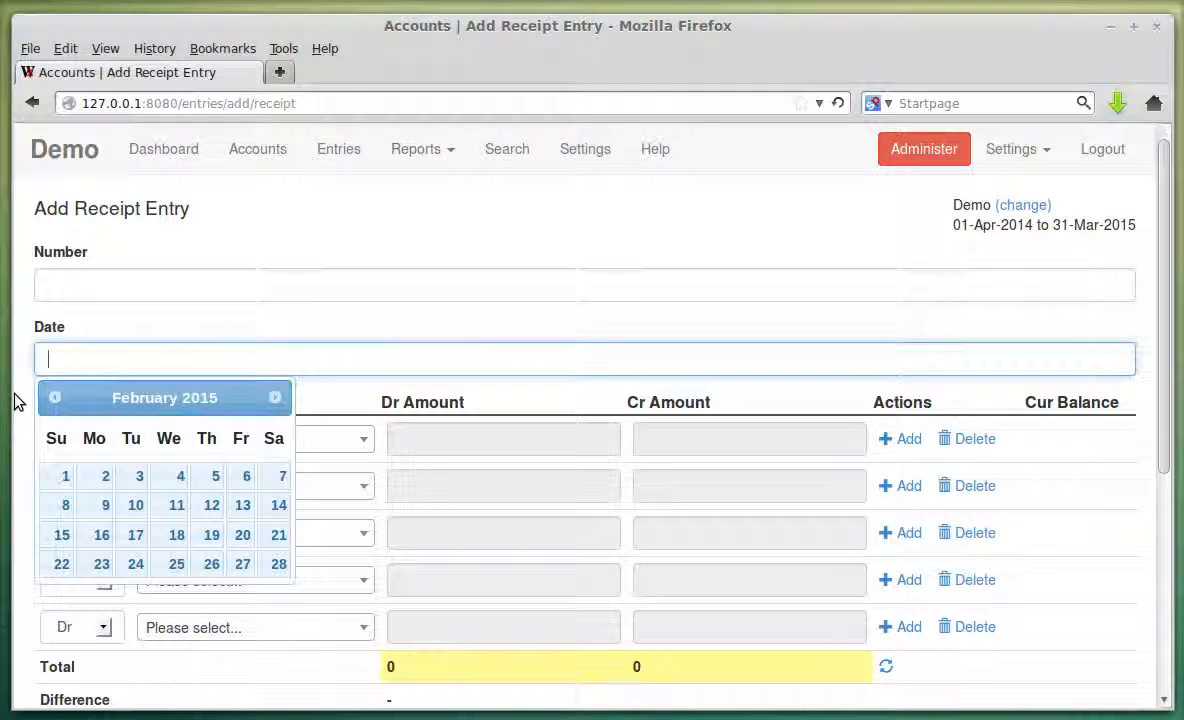
click(50, 398)
click(50, 398)
click(50, 398)
click(50, 398)
click(50, 398)
click(50, 398)
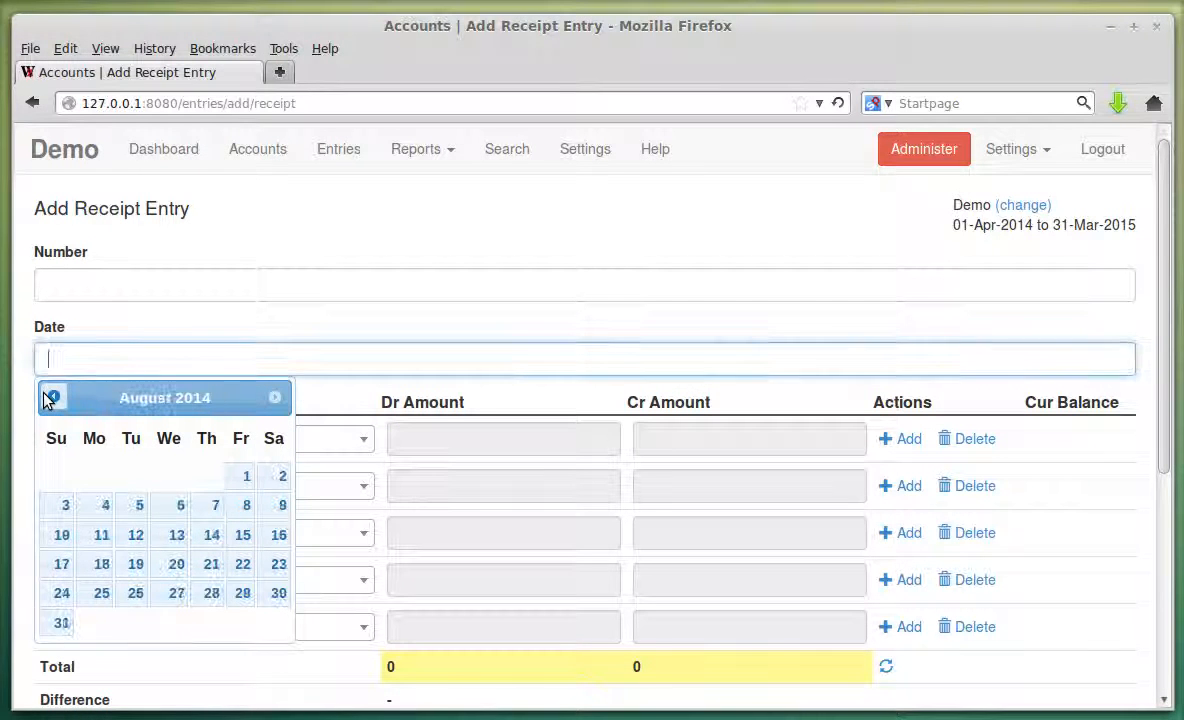
click(50, 398)
click(50, 398)
click(50, 398)
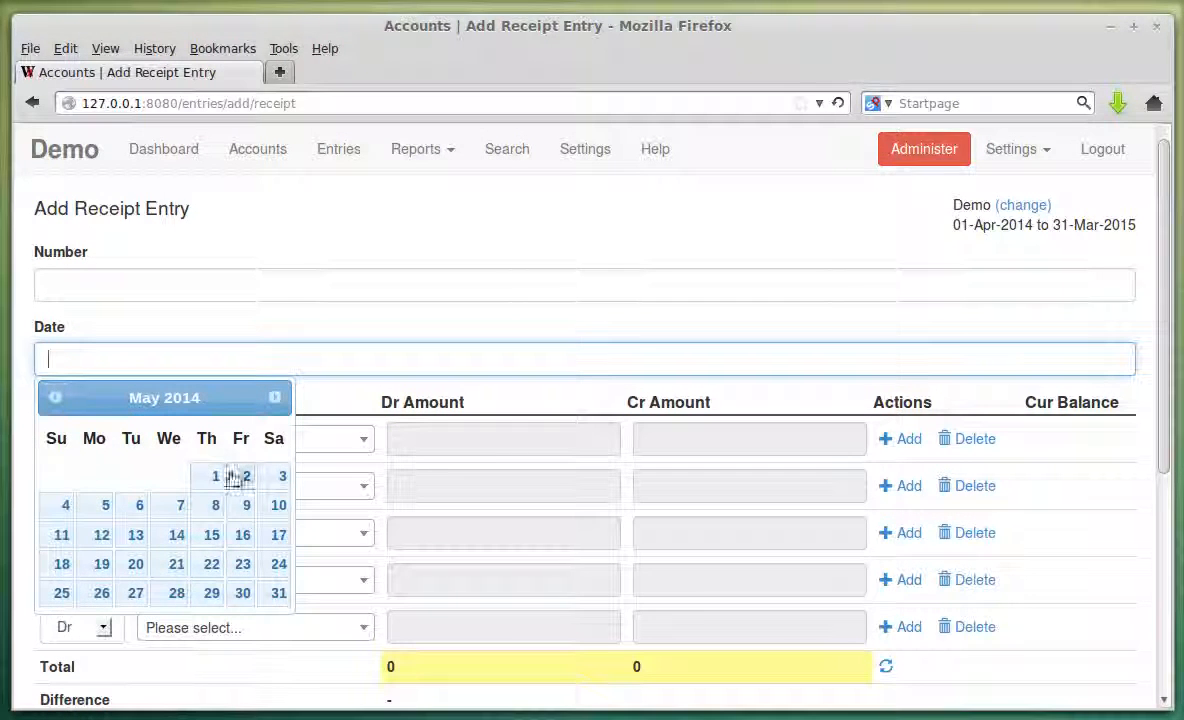
click(277, 594)
- Select ICICI Bank Saving Account as the debit ledger in the first row and enter a debit amount of 30000
scroll(510, 420, down, 2)
click(307, 328)
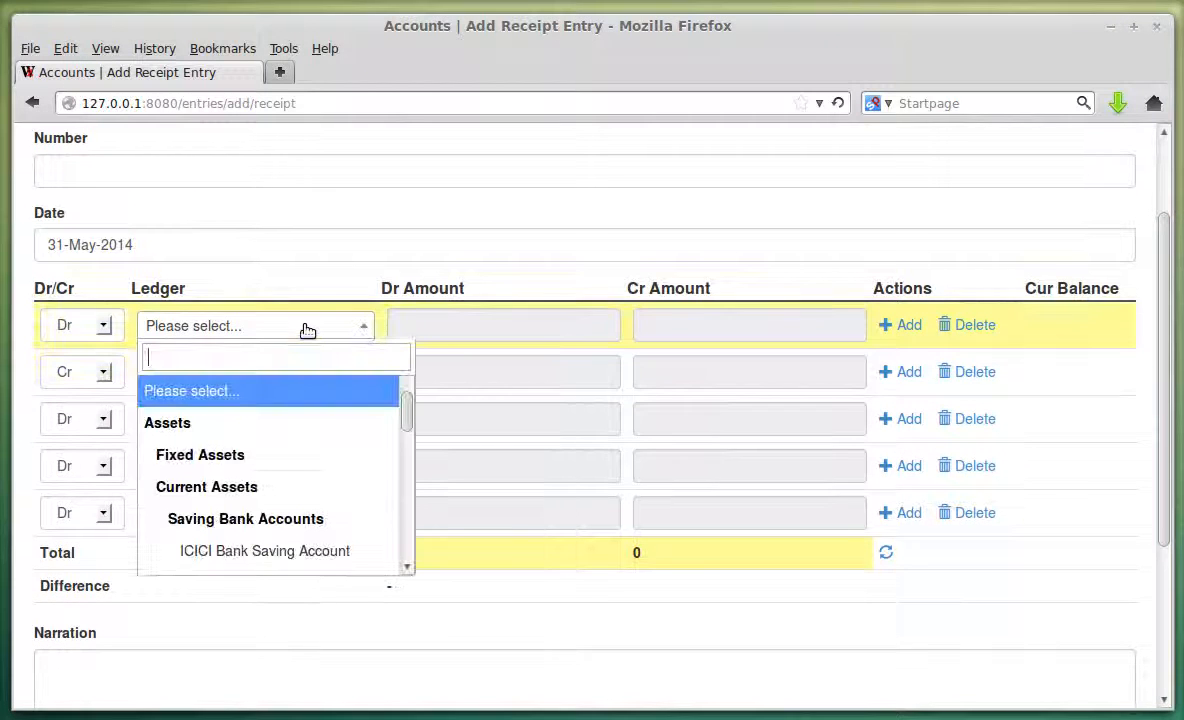
click(309, 550)
click(501, 328)
click(502, 330)
click(492, 346)
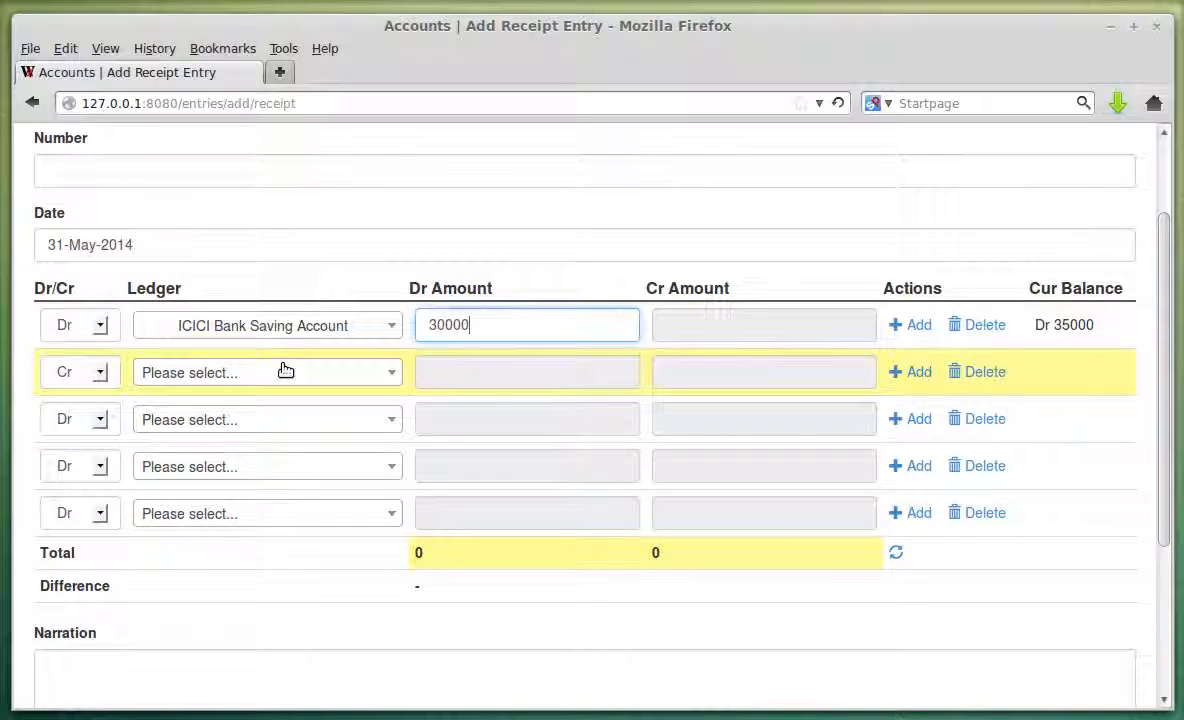
- Choose Salary Account as the second row's credit ledger with a credit amount of 30000
click(285, 371)
scroll(300, 475, down, 3)
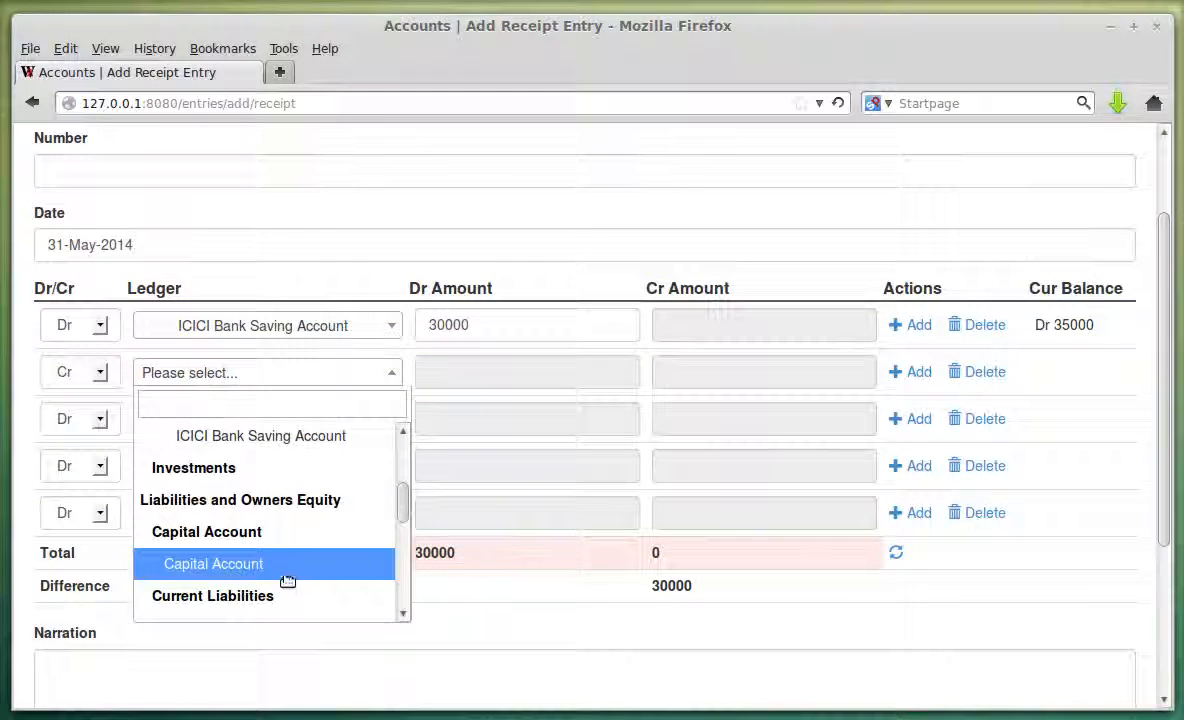
scroll(280, 563, down, 3)
click(268, 540)
click(671, 371)
click(682, 375)
click(700, 400)
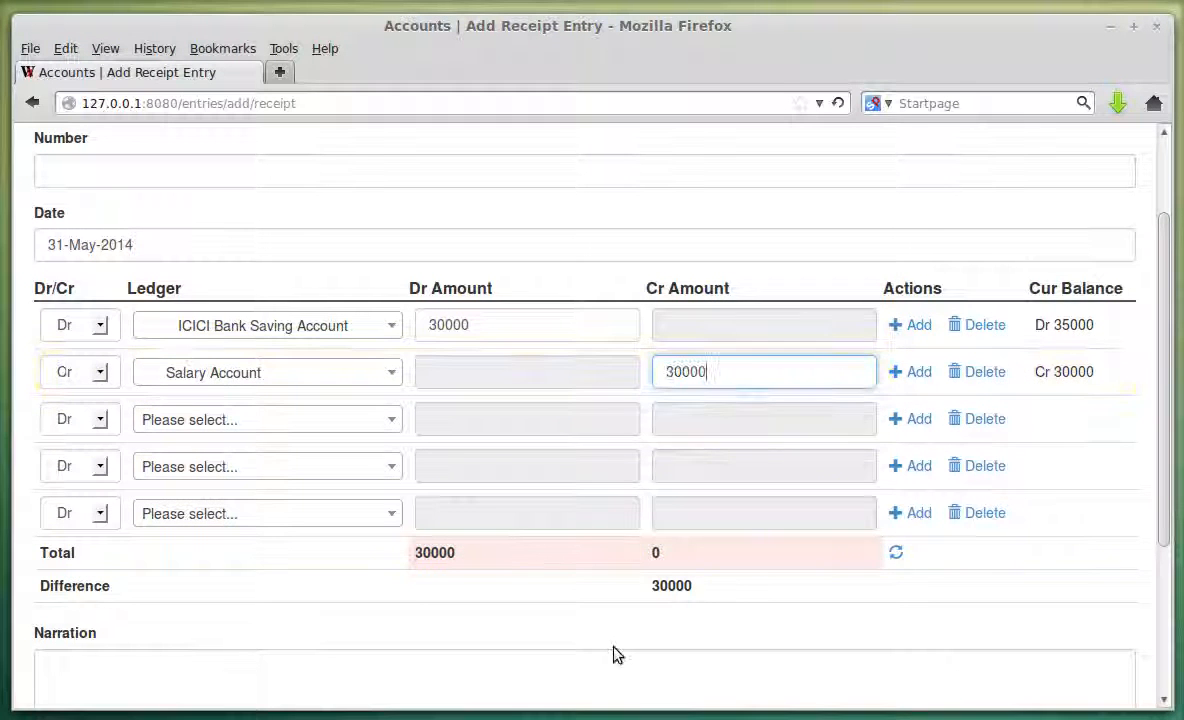
- Submit the 31-May-2014 receipt entry with no tag
scroll(60, 230, up, 2)
scroll(211, 389, down, 6)
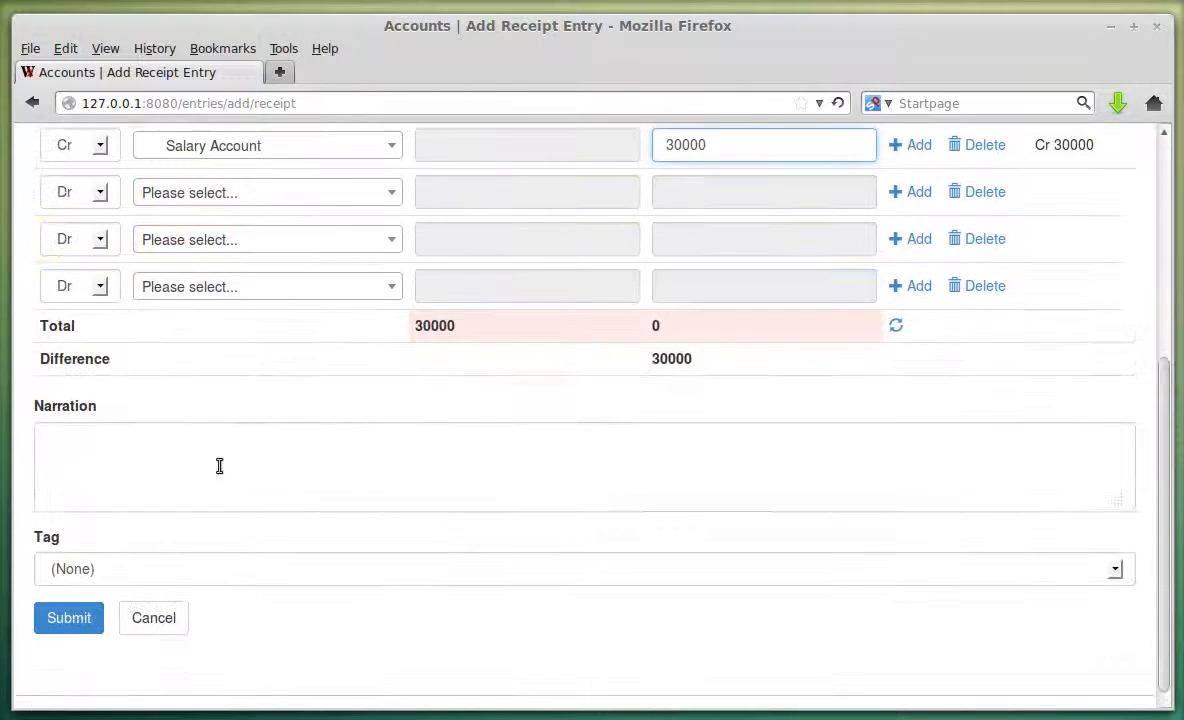
click(610, 460)
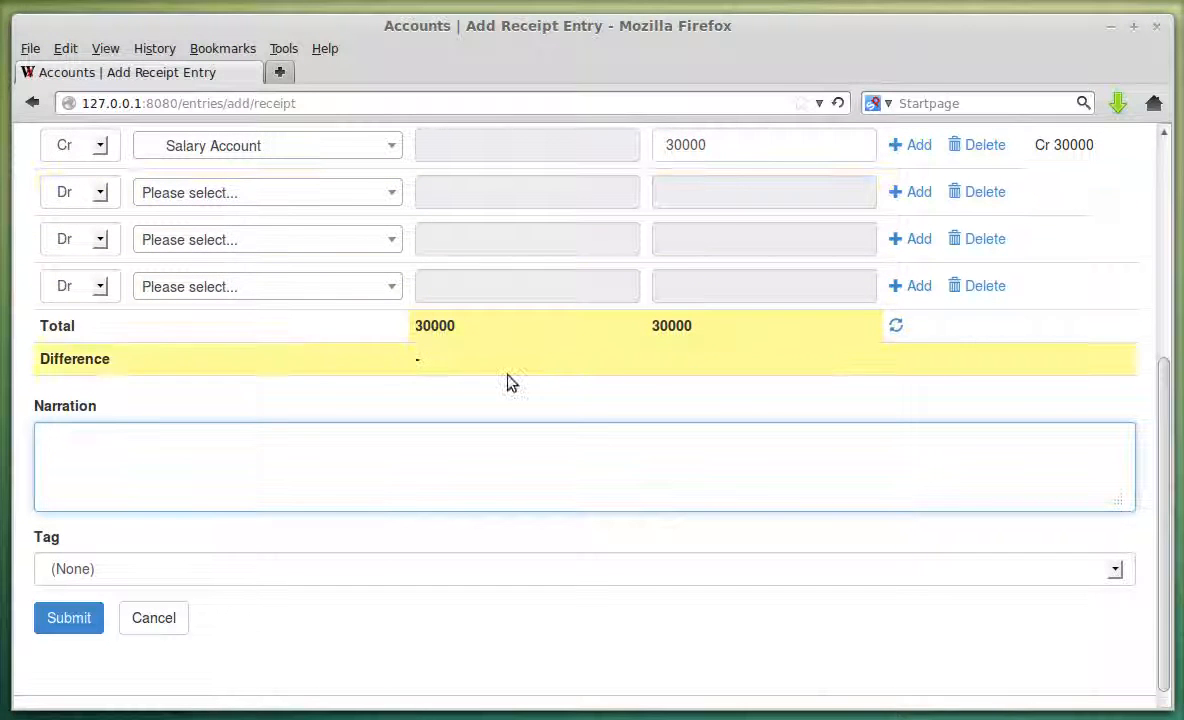
click(90, 620)
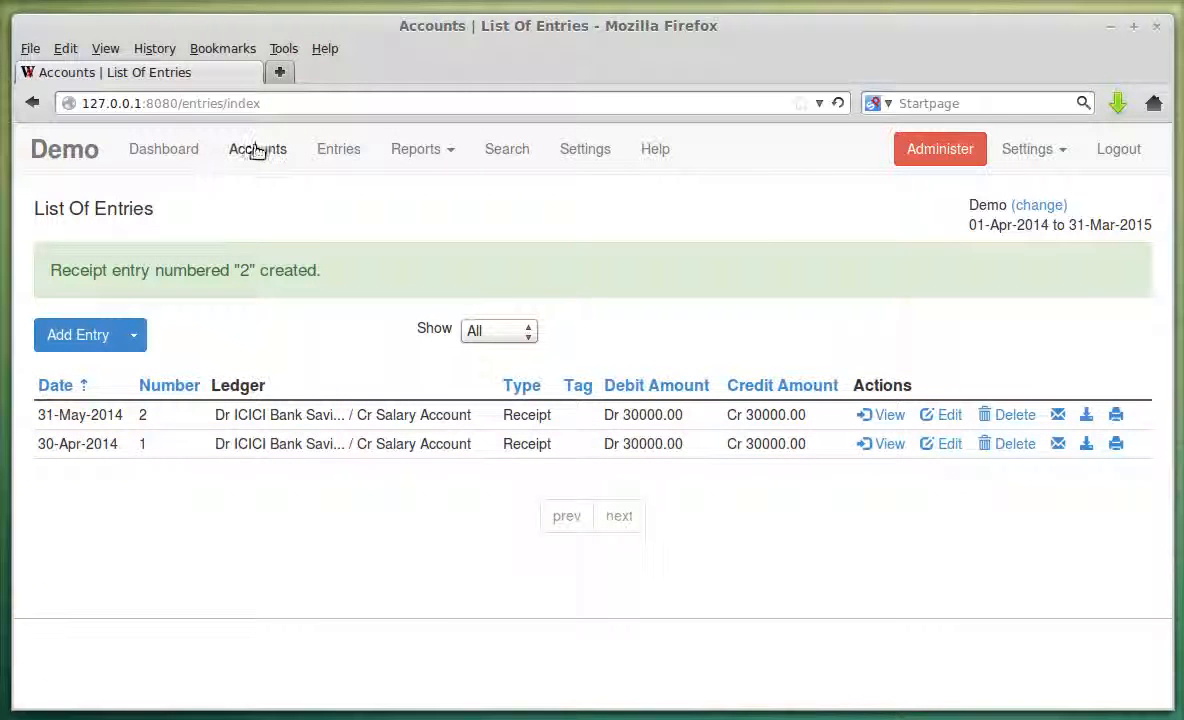
- Start a new account ledger in the chart of accounts and name it General Expenses
click(257, 149)
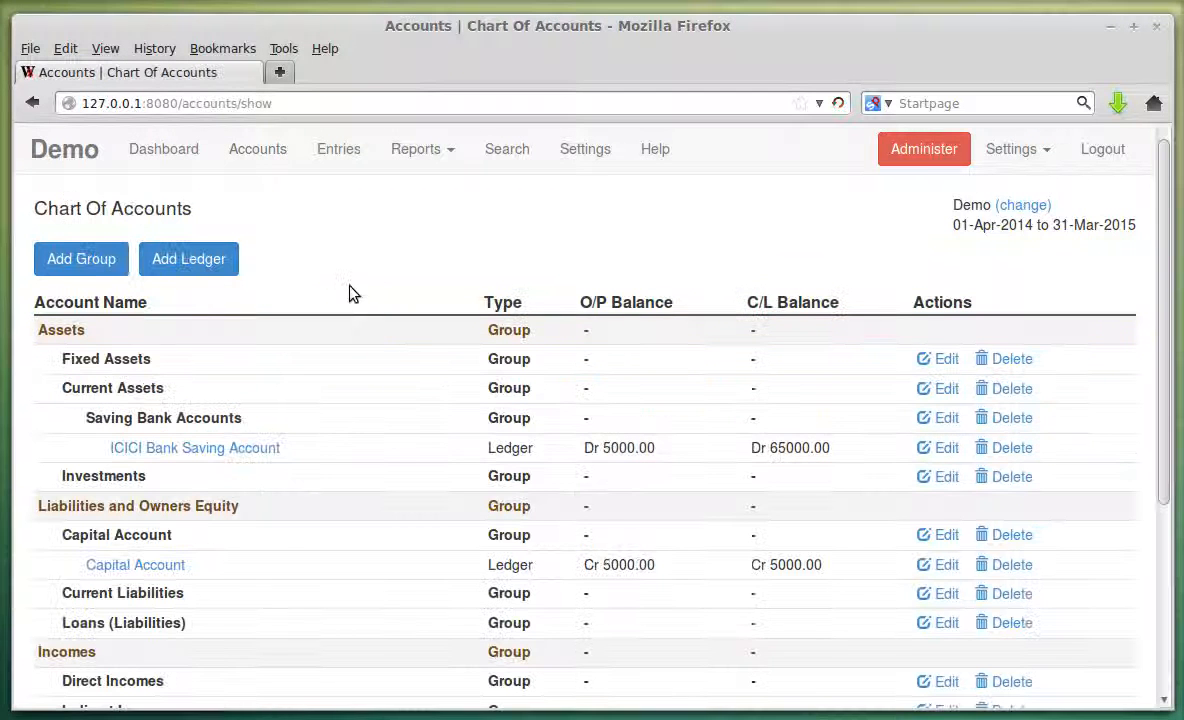
click(168, 273)
click(155, 298)
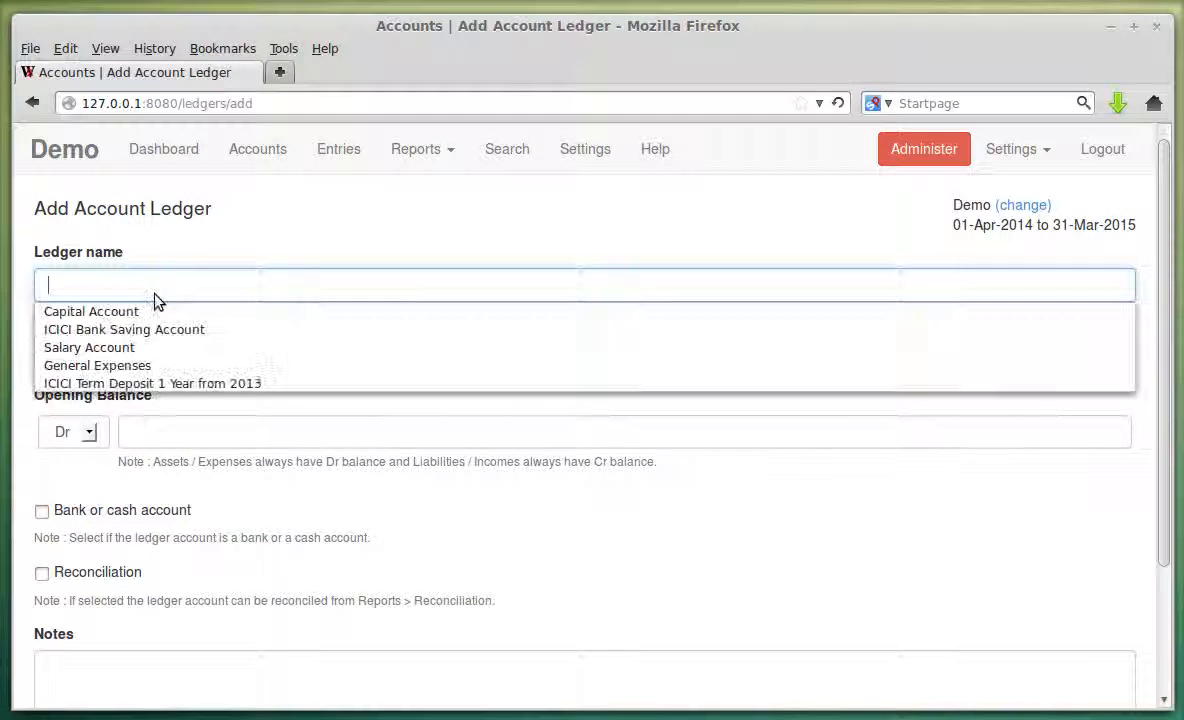
click(137, 365)
- Set the ledger's parent group to Indirect Expenses, submit it without an opening balance, and review the chart of accounts
scroll(255, 317, down, 1)
scroll(255, 317, down, 1)
click(150, 248)
scroll(243, 390, down, 4)
scroll(245, 390, down, 3)
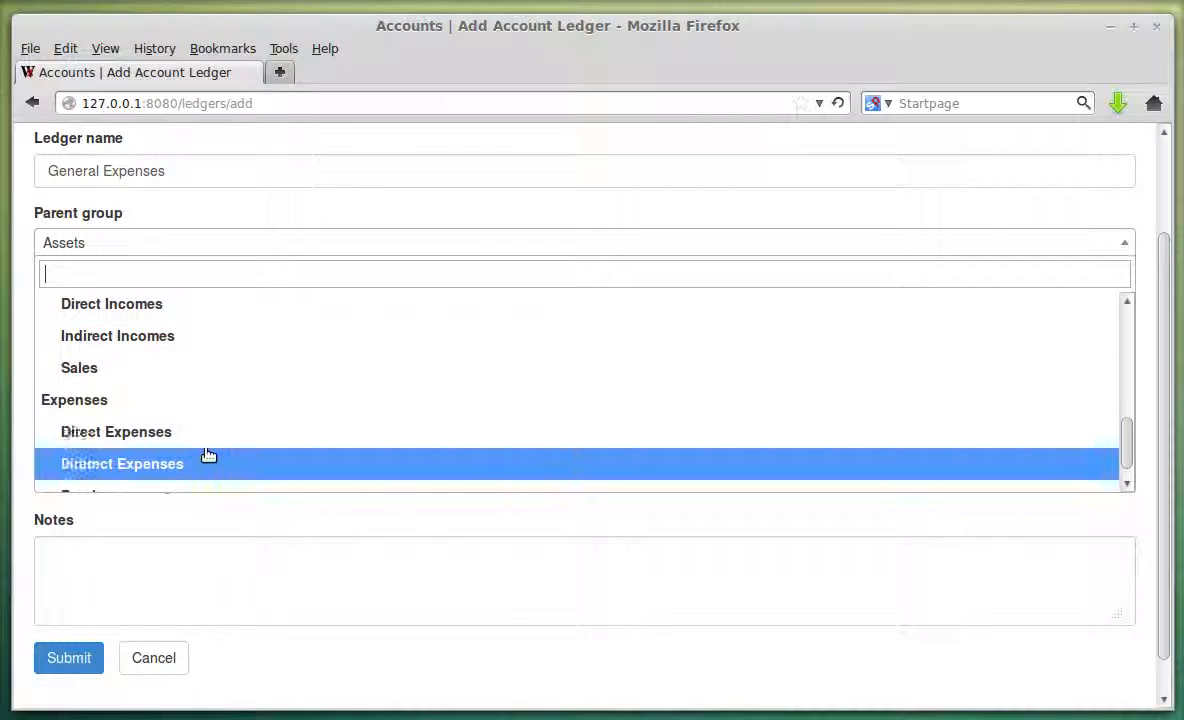
click(207, 455)
scroll(230, 372, down, 1)
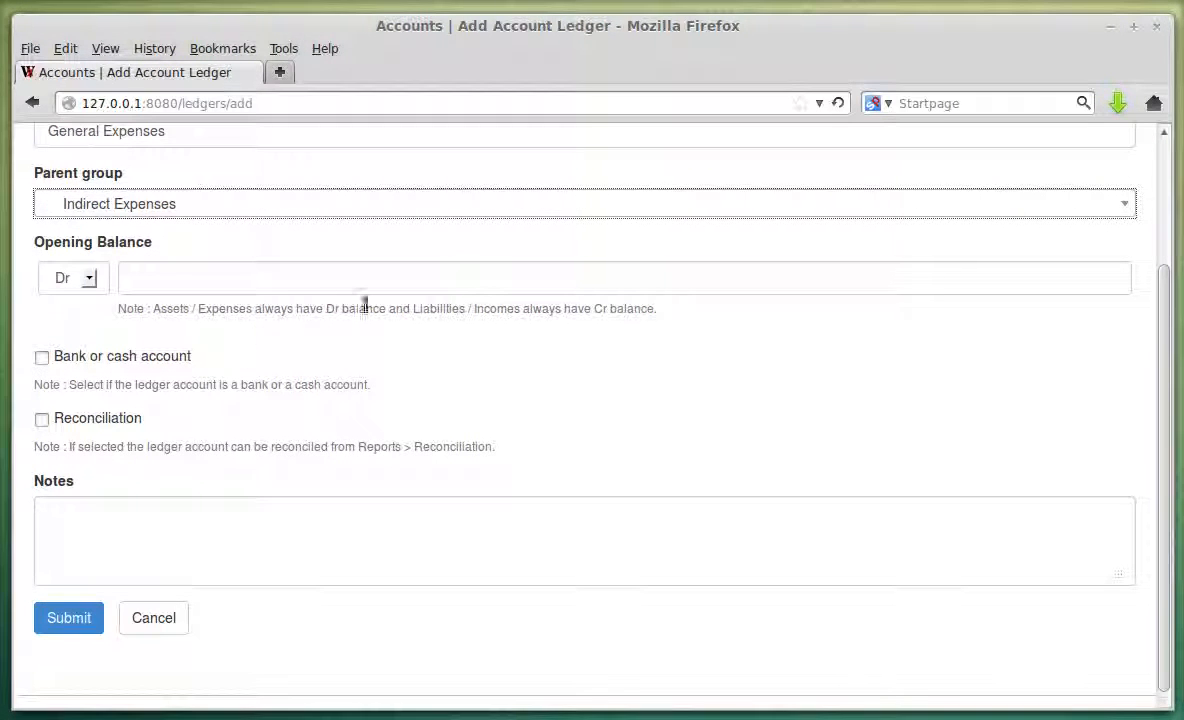
click(68, 617)
scroll(458, 295, down, 3)
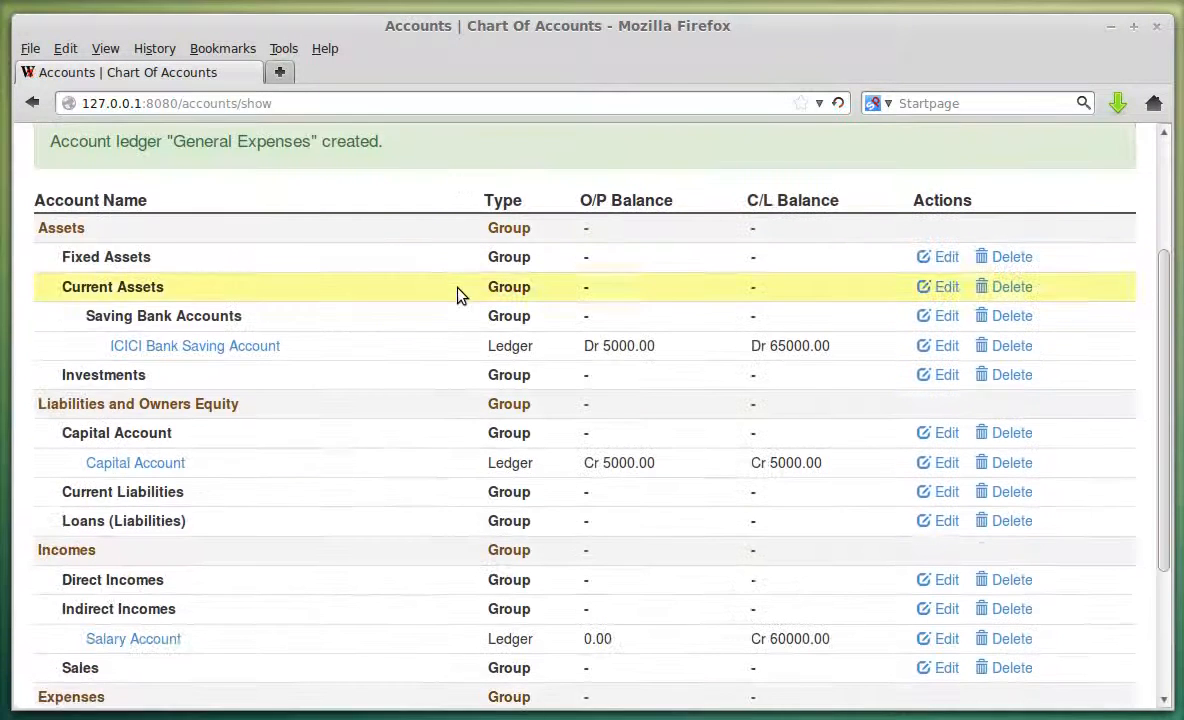
scroll(458, 295, down, 3)
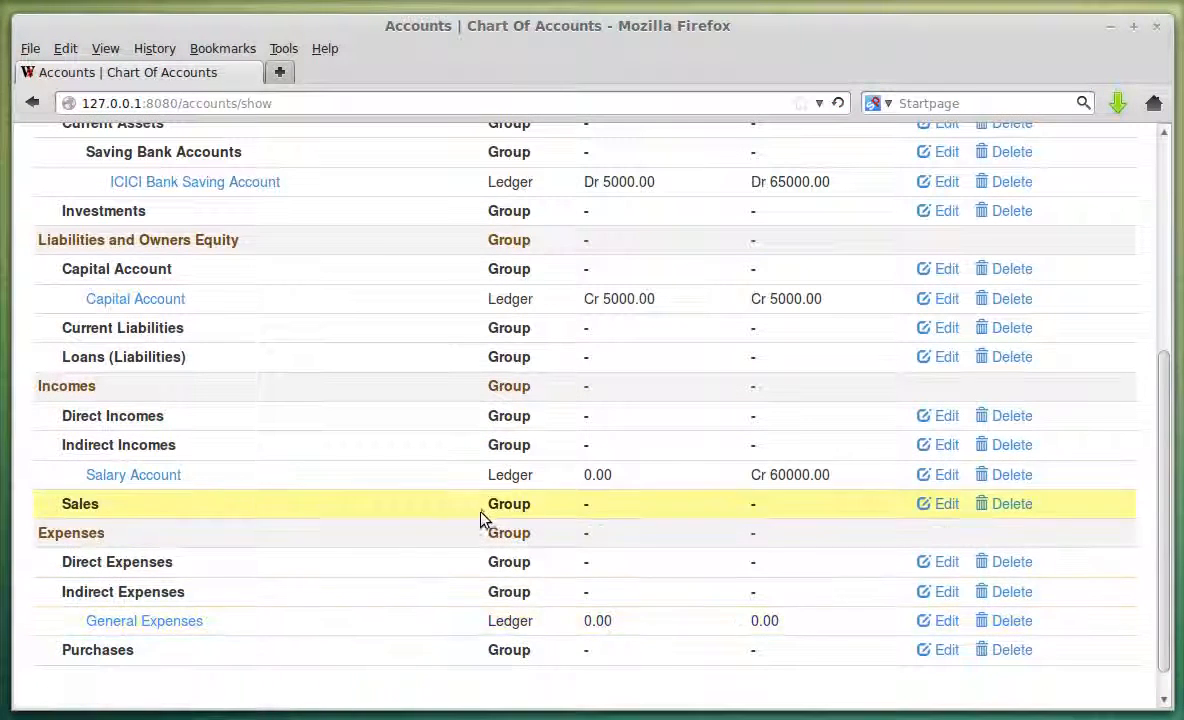
scroll(475, 520, up, 6)
- Start a new payment entry with a blank number and set its date to 01-May-2014
click(337, 155)
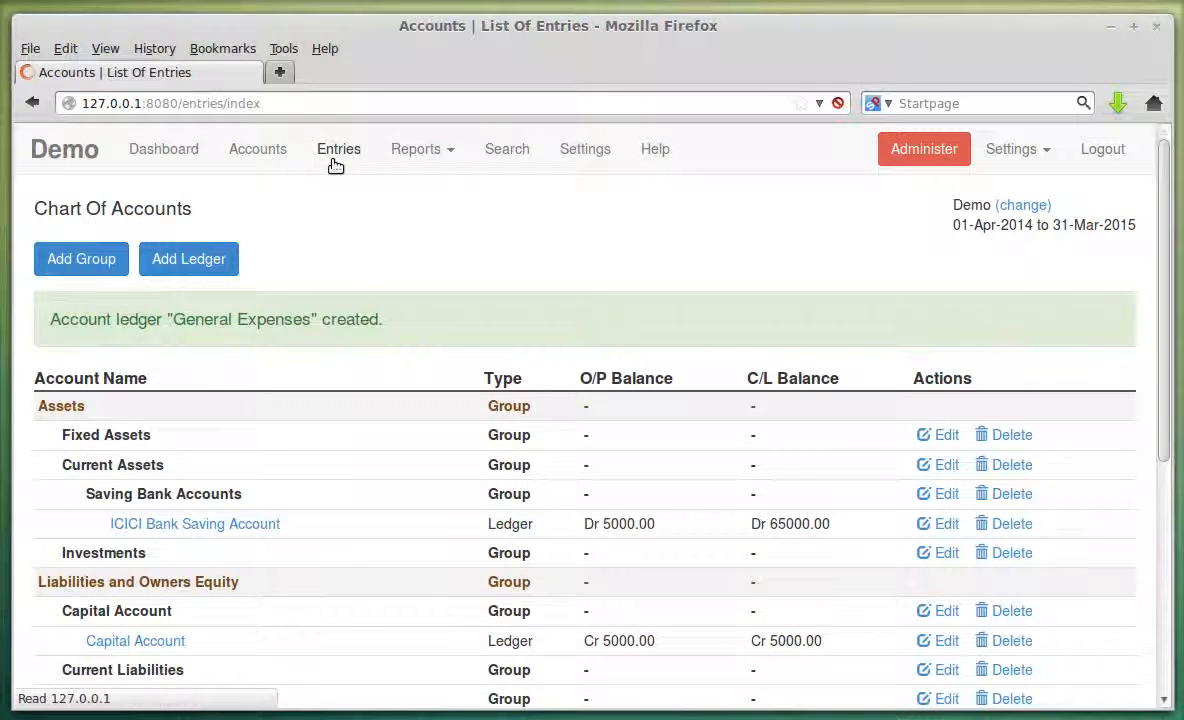
click(135, 262)
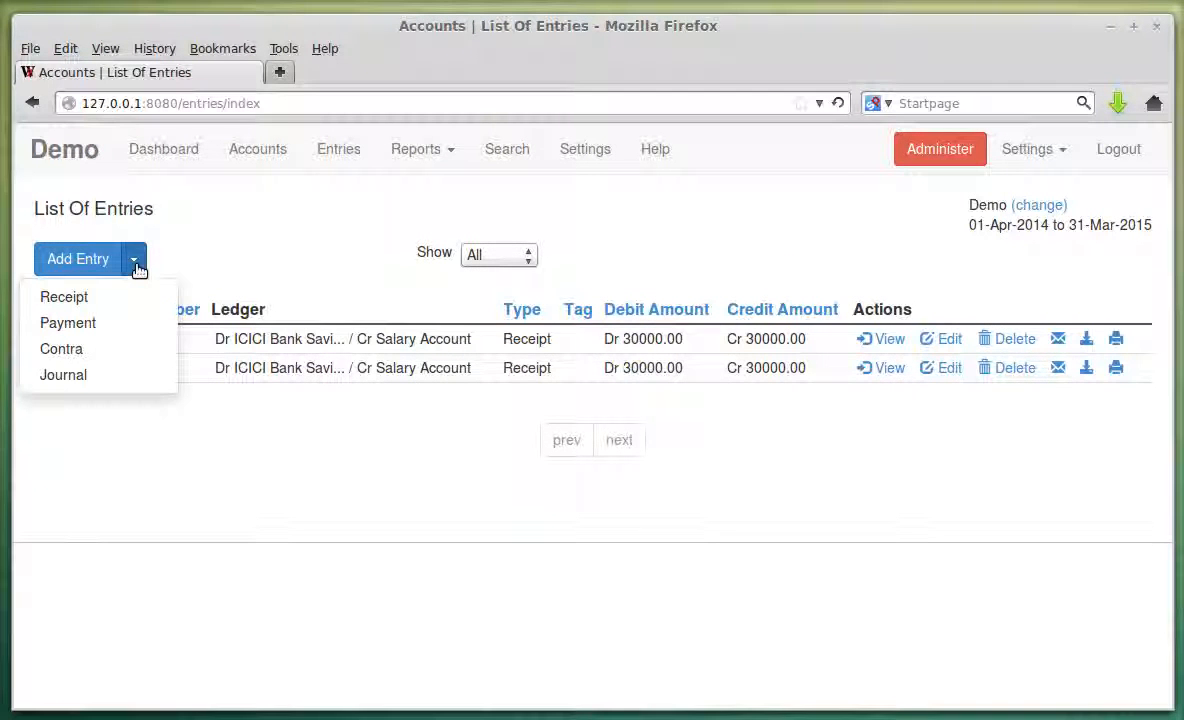
click(130, 325)
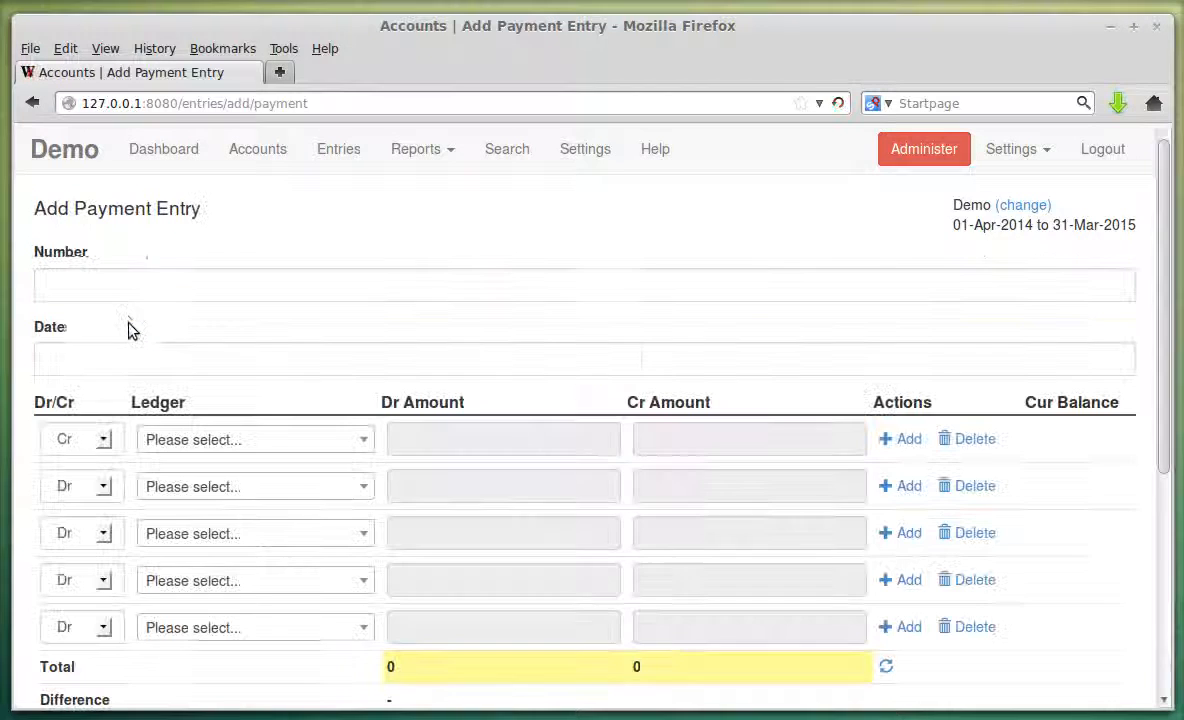
click(199, 369)
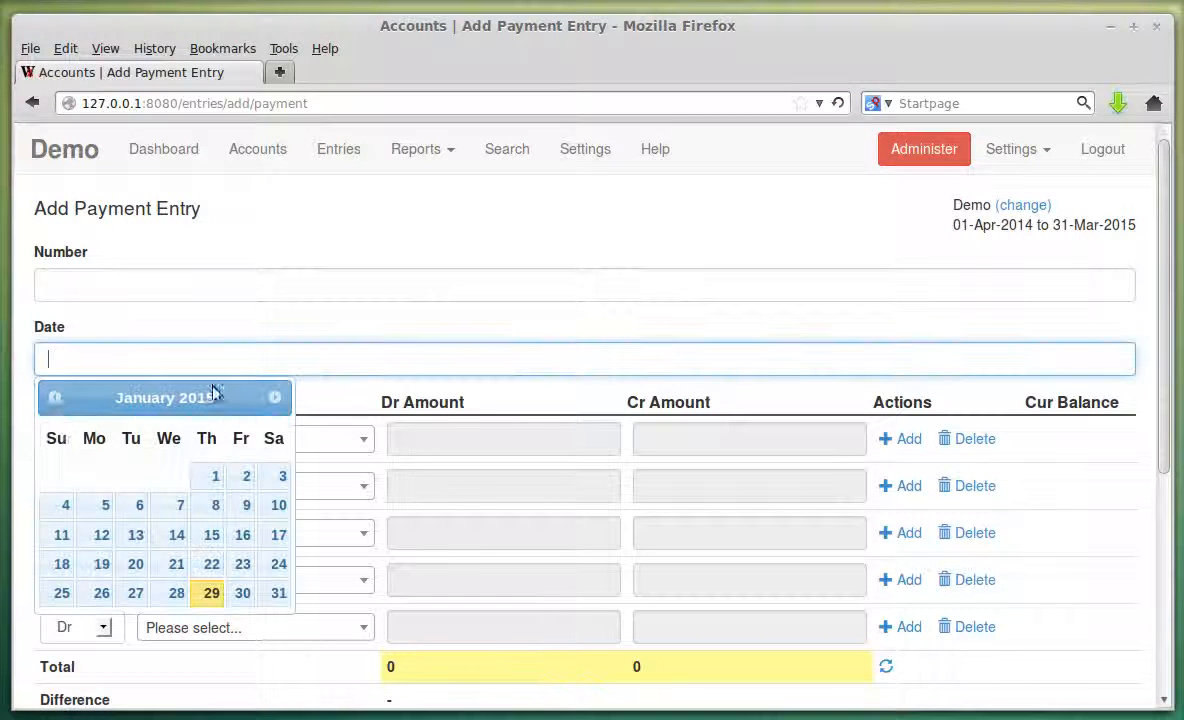
click(56, 402)
click(55, 401)
click(55, 401)
click(55, 401)
click(55, 401)
click(54, 401)
click(54, 401)
click(54, 401)
click(54, 401)
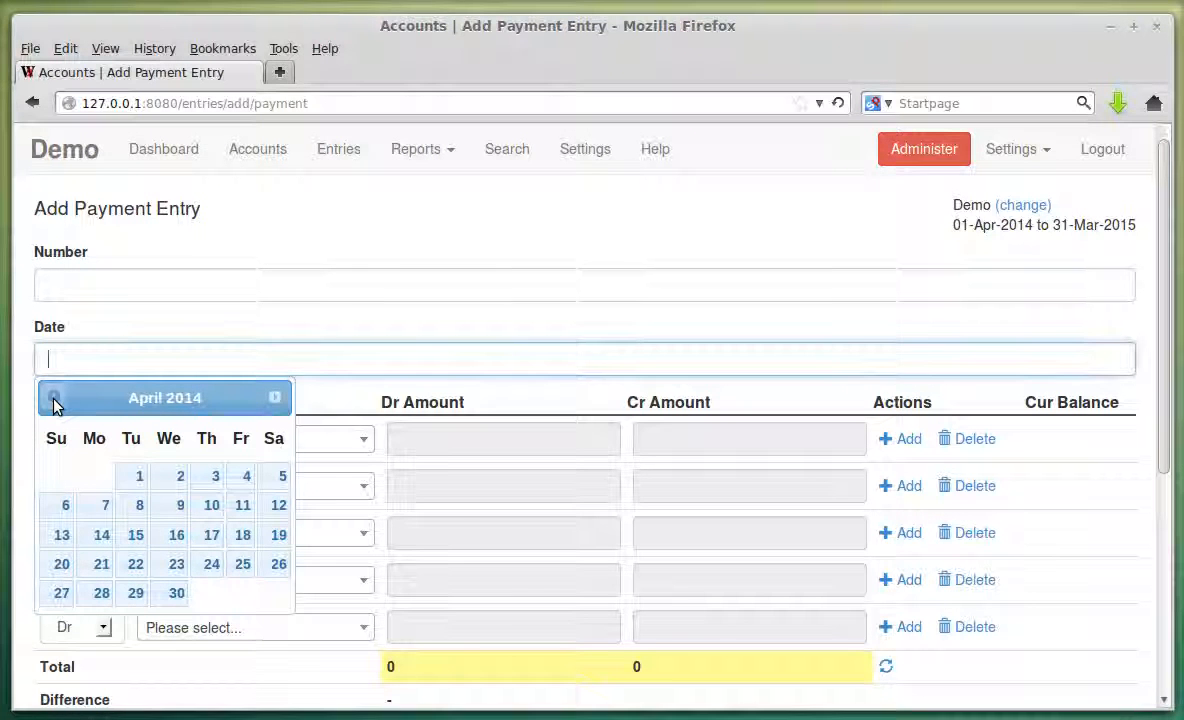
click(274, 398)
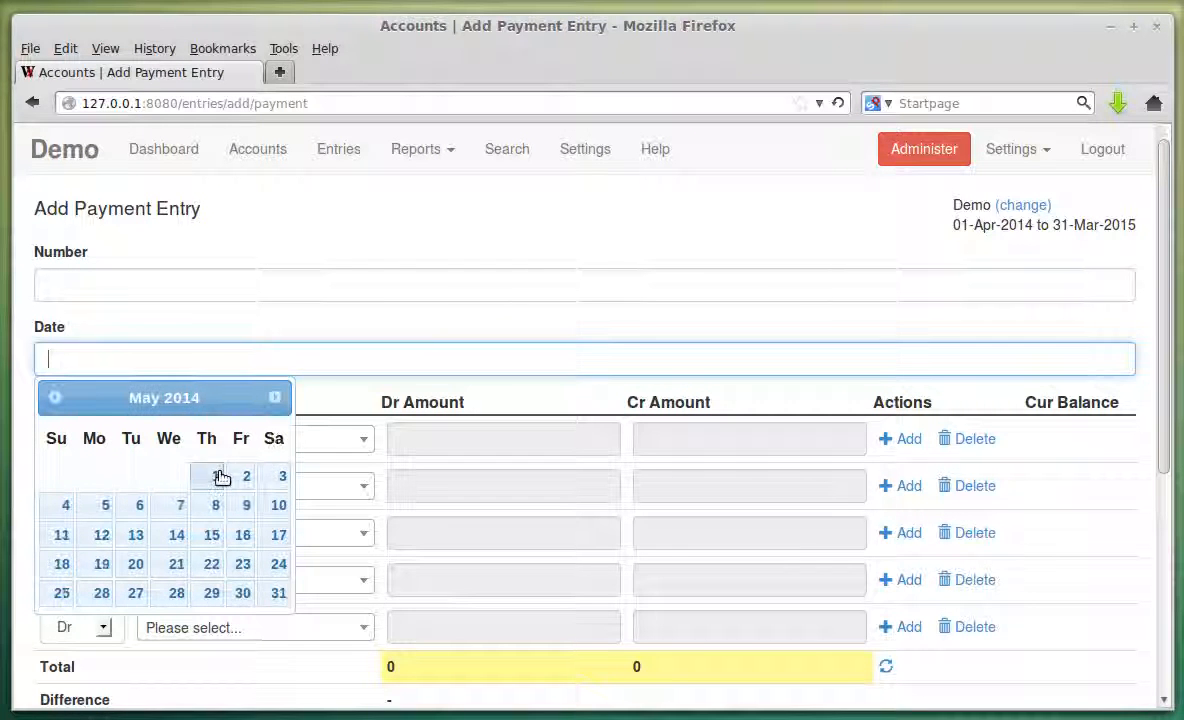
click(219, 477)
- Select ICICI Bank Saving Account as the credit ledger in the first row and enter a credit amount of 10000
scroll(449, 299, down, 2)
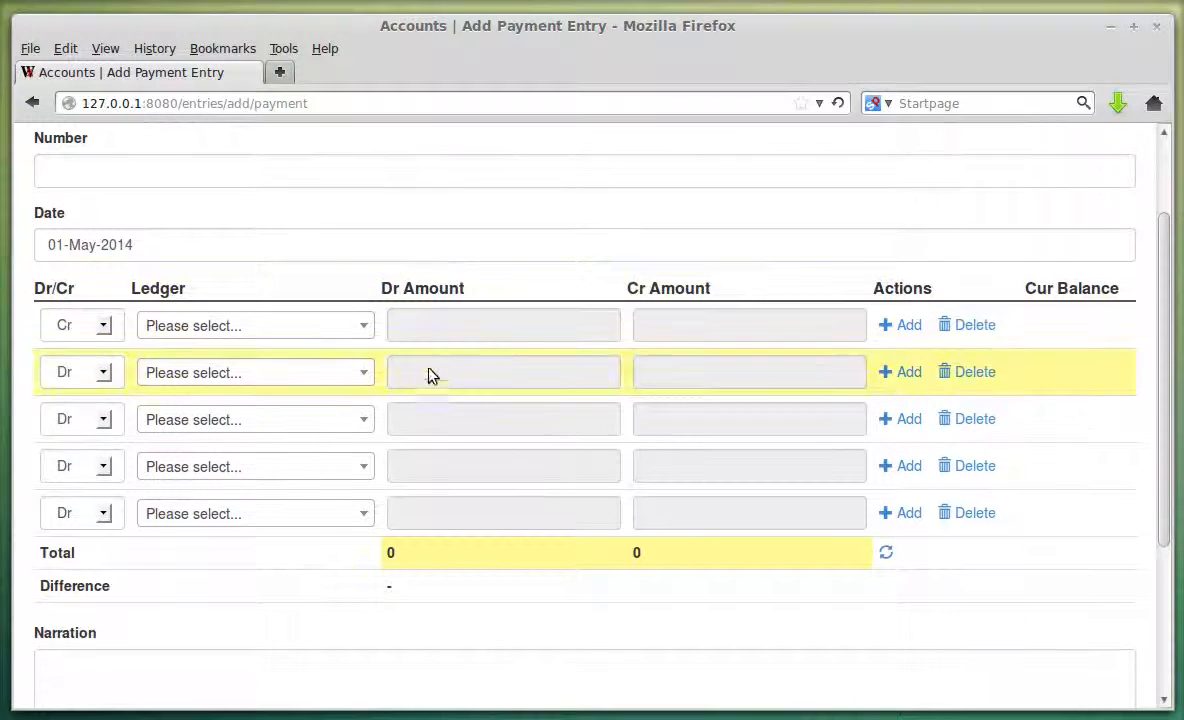
click(320, 337)
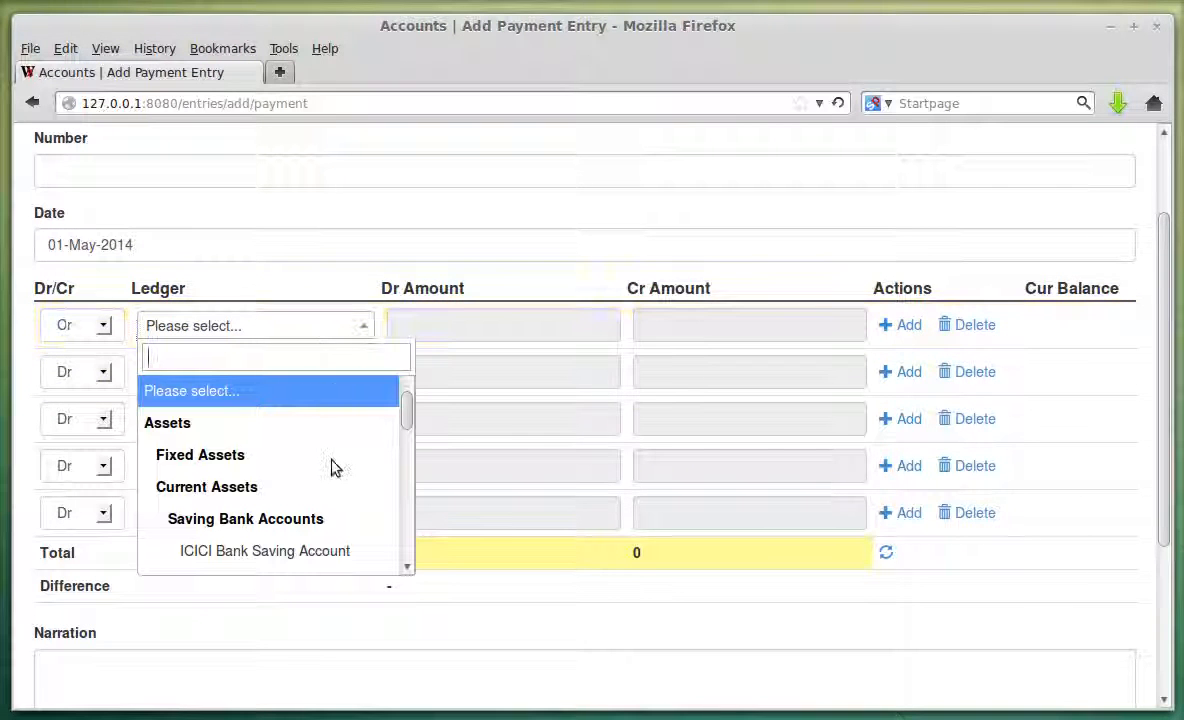
click(325, 551)
click(700, 324)
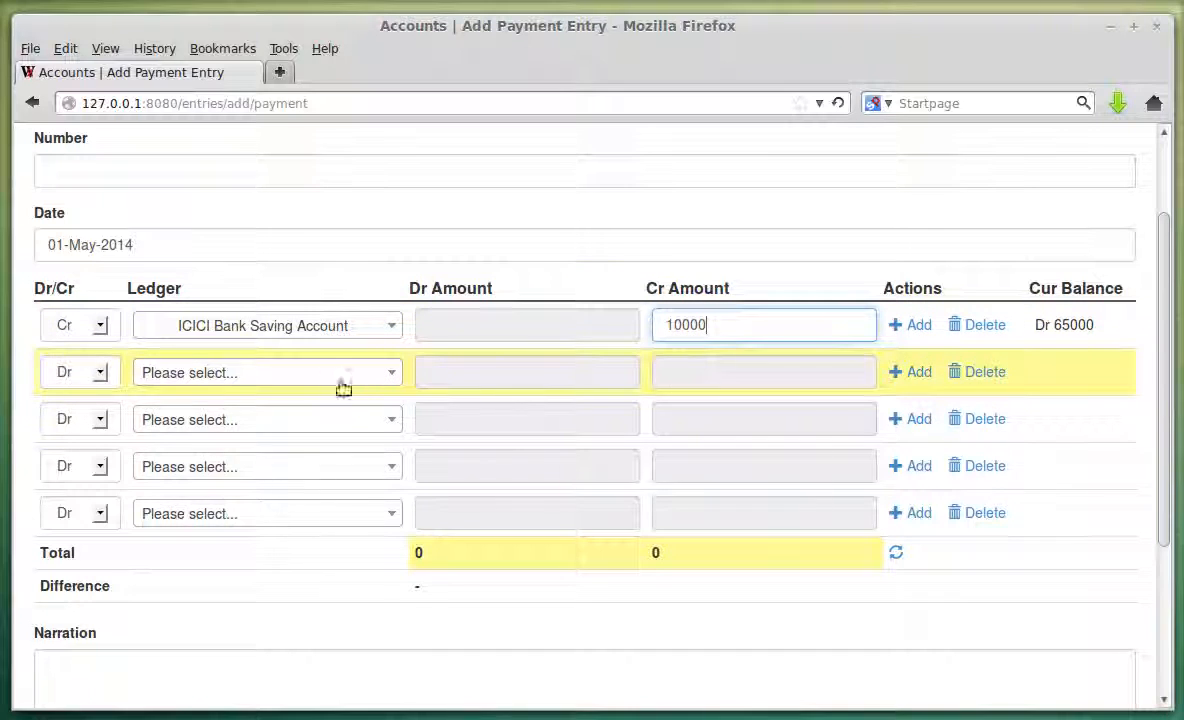
- Select General Expenses as the debit ledger in the second row and enter a debit amount of 10000
click(307, 375)
scroll(305, 470, down, 4)
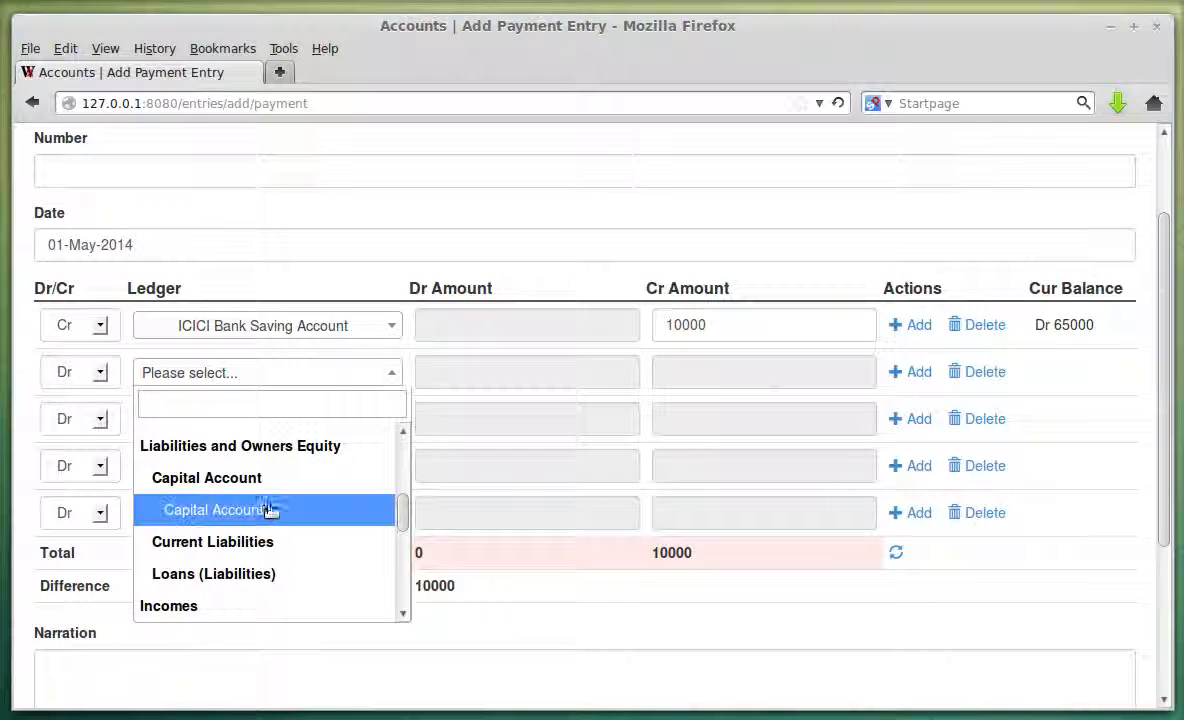
scroll(275, 495, down, 3)
scroll(281, 500, down, 2)
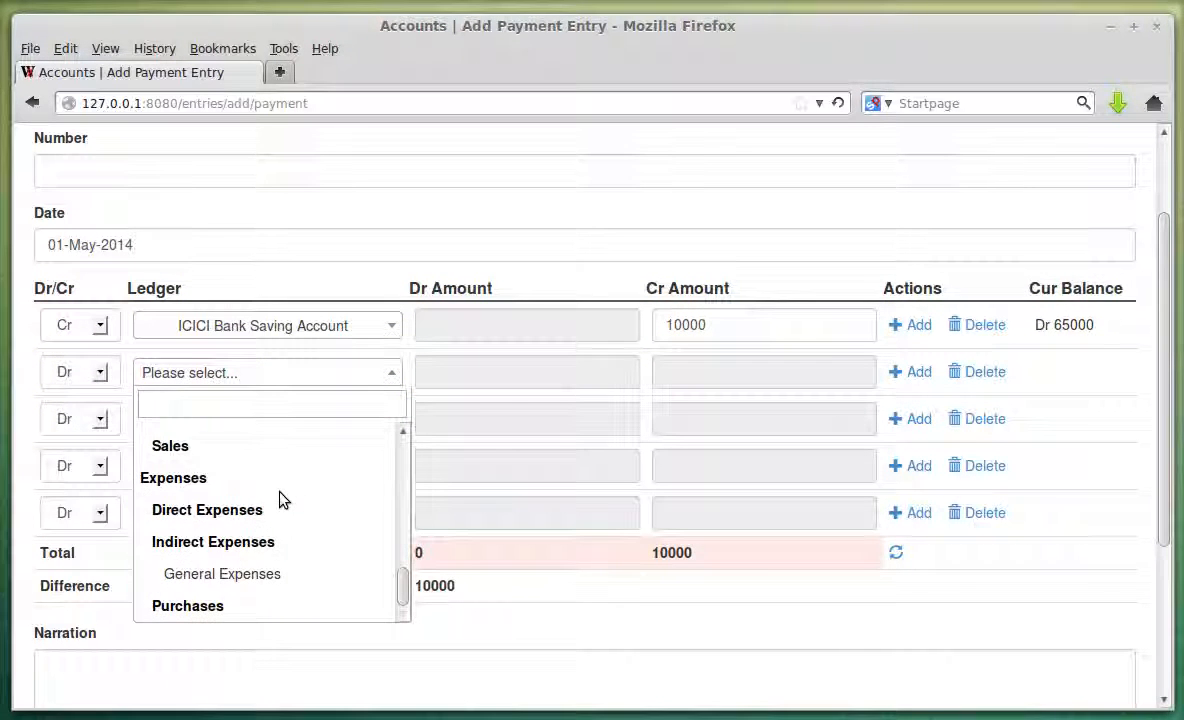
click(282, 573)
click(505, 370)
click(497, 401)
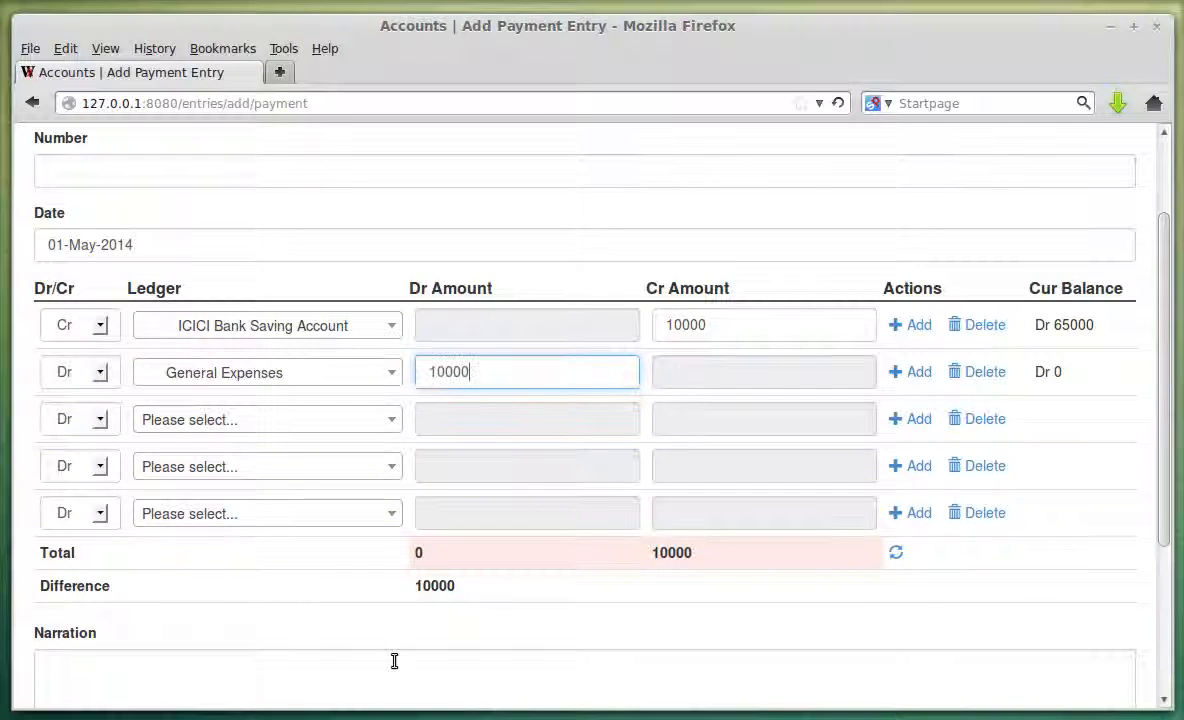
- Refresh the payment entry's debit and credit totals and submit the entry
scroll(320, 360, up, 2)
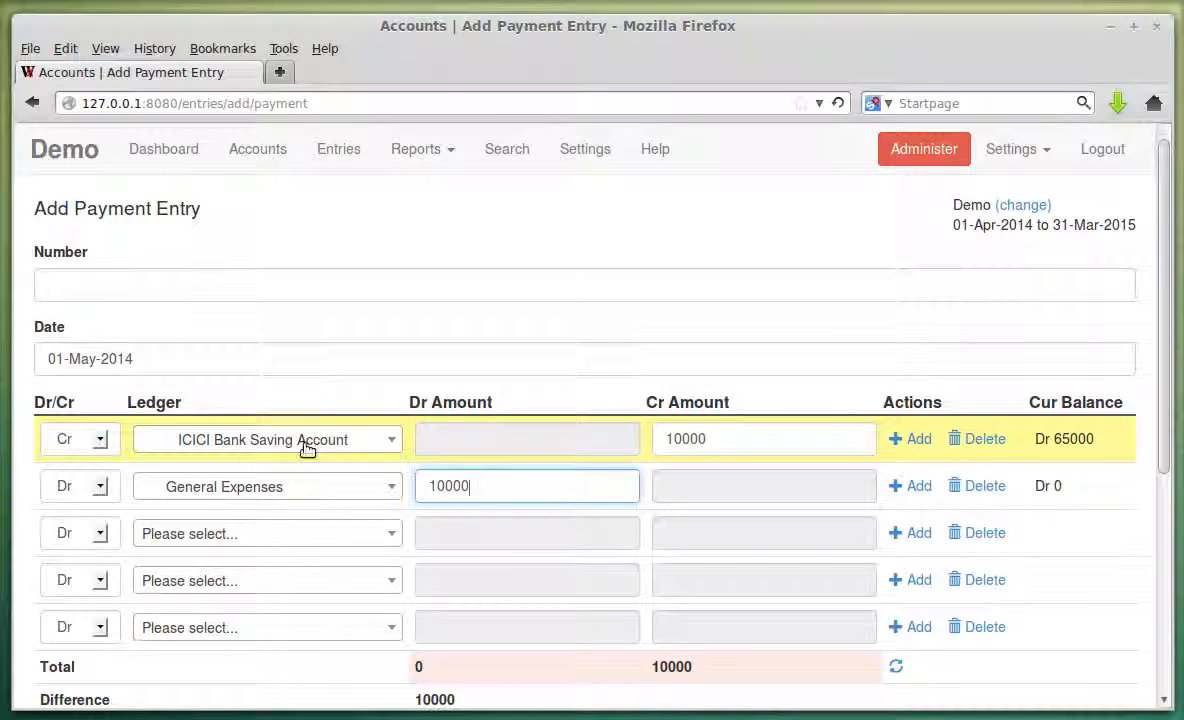
click(724, 441)
scroll(634, 396, down, 5)
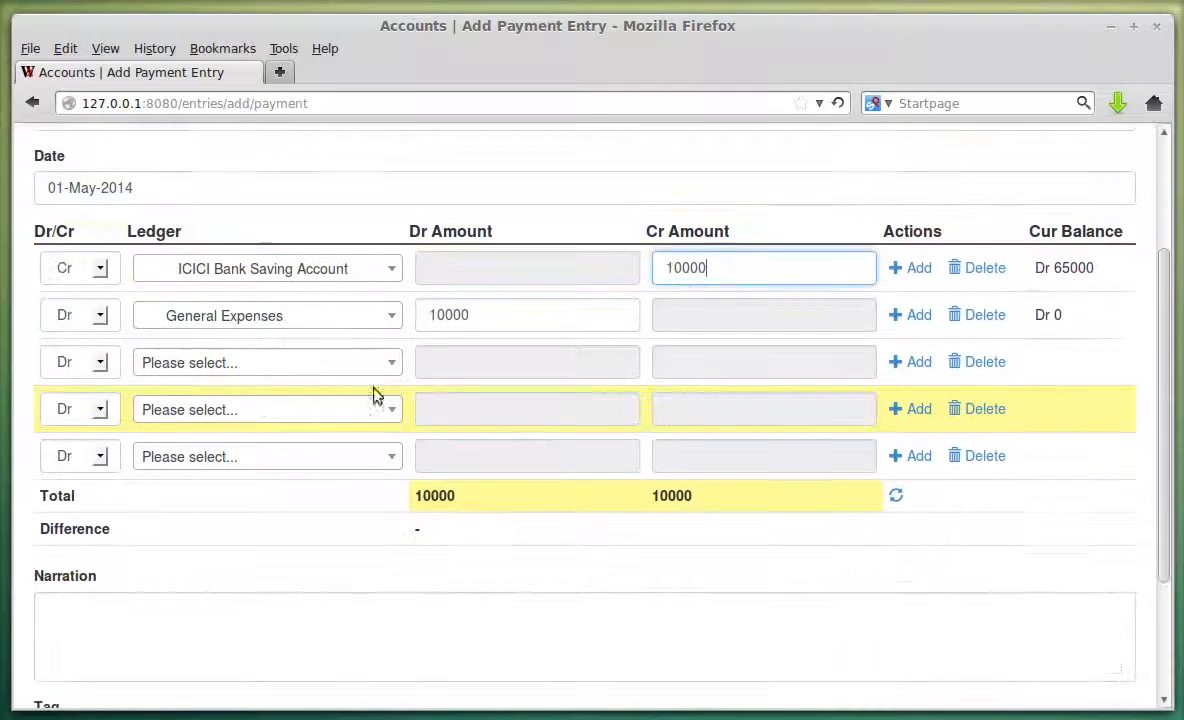
click(92, 622)
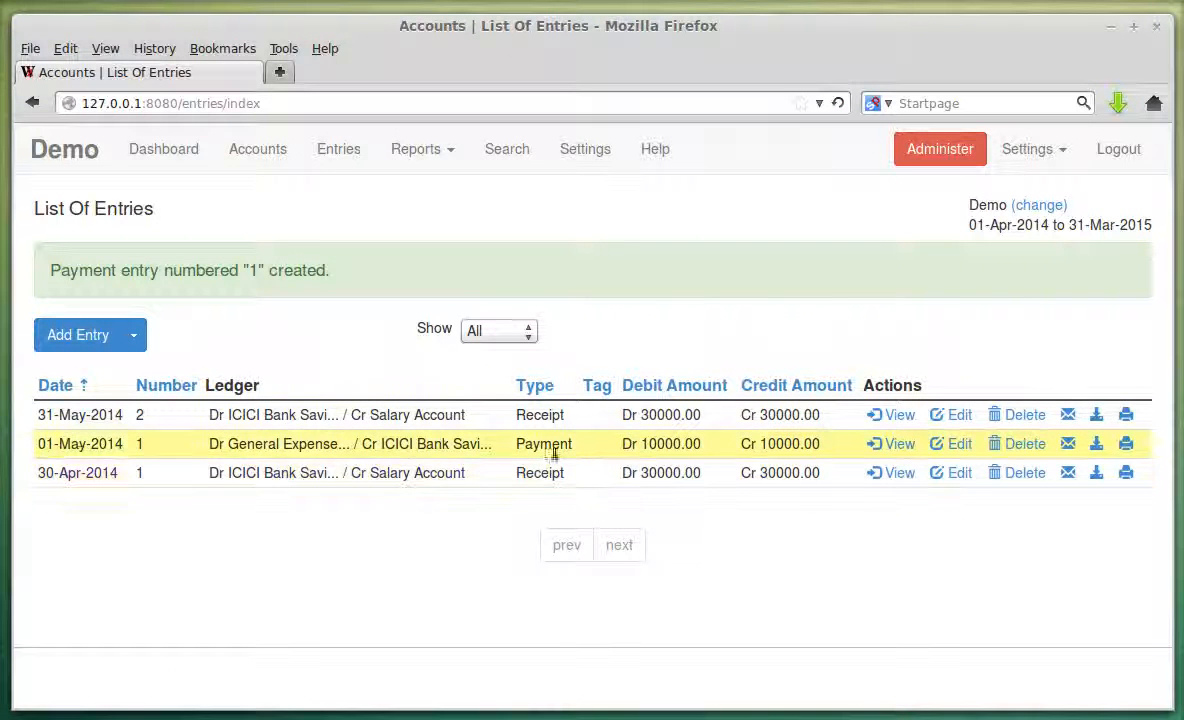
- Filter the entries list by Receipt and by Payment, restore it to All, and view the available entry types
click(505, 332)
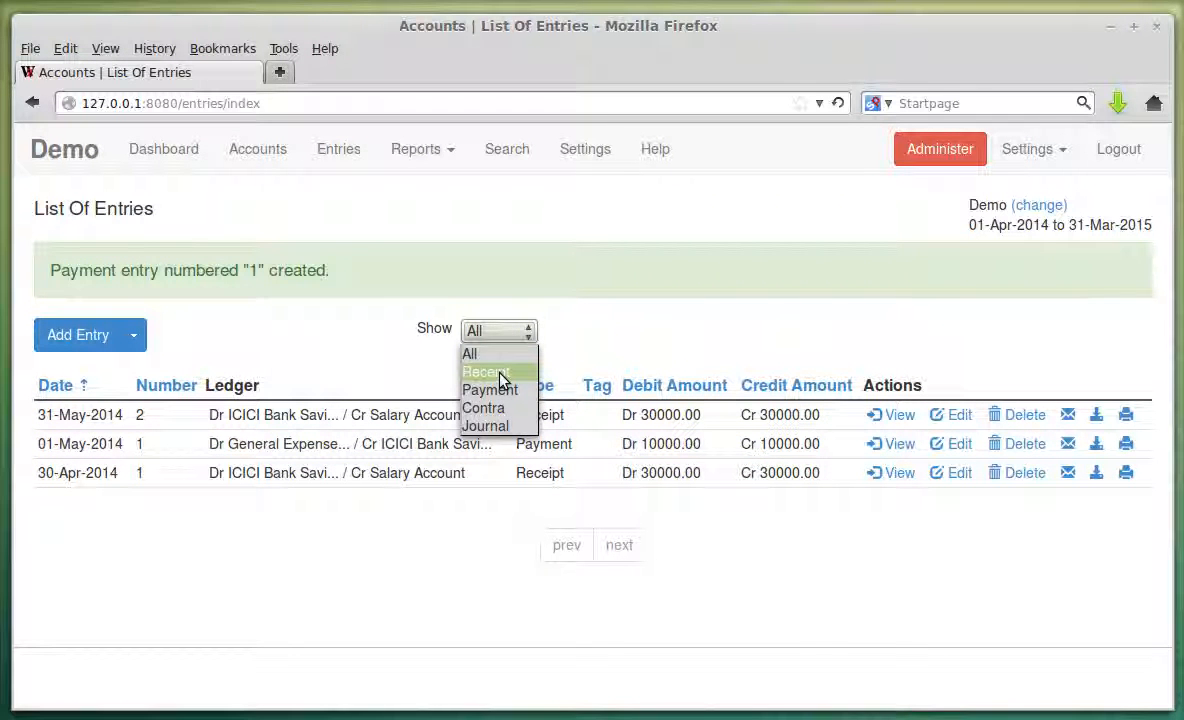
click(492, 374)
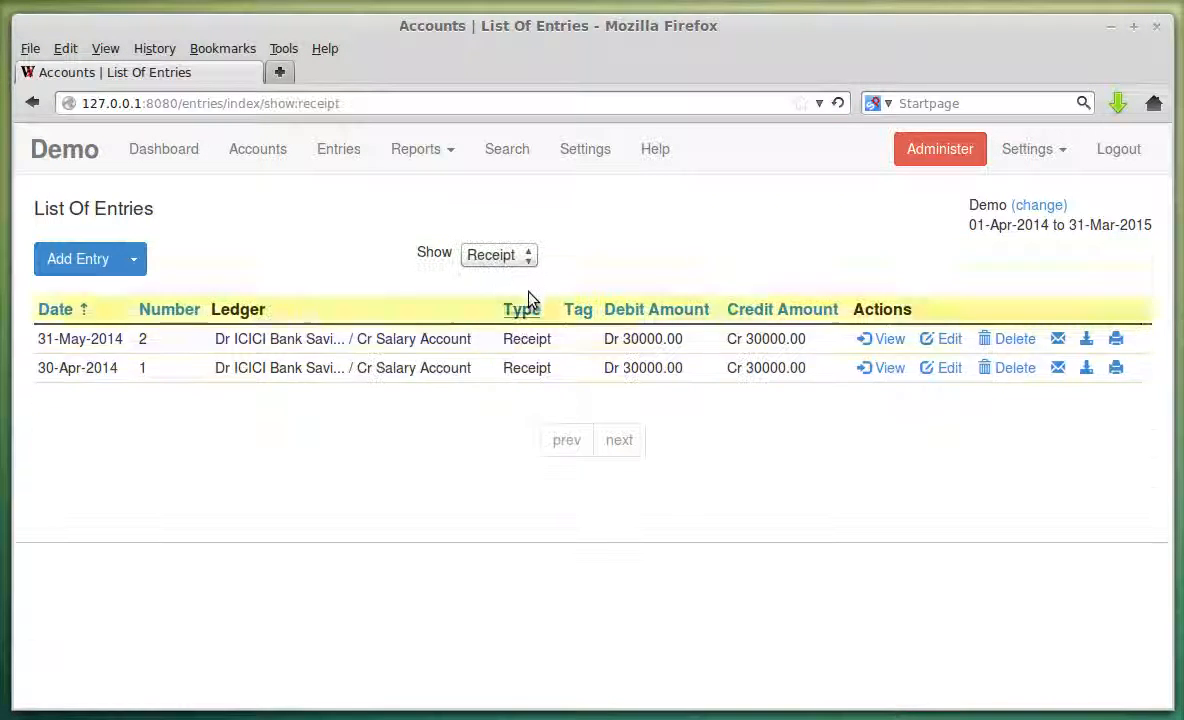
click(528, 258)
click(516, 318)
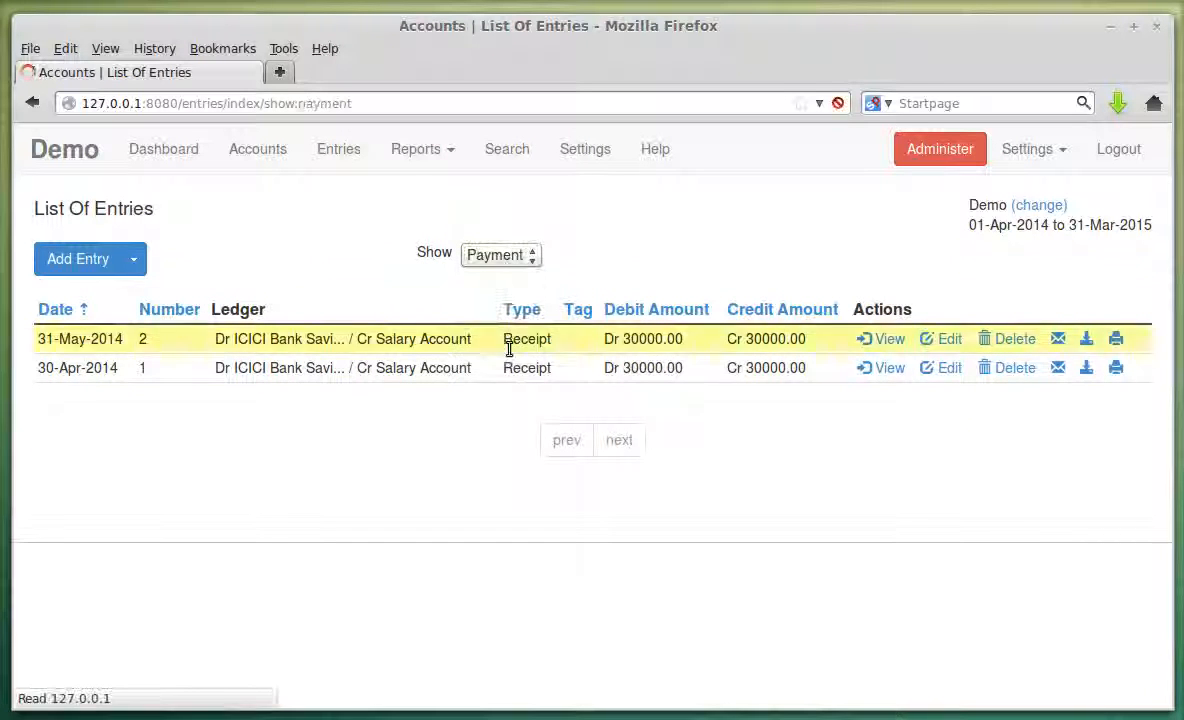
click(510, 258)
click(489, 275)
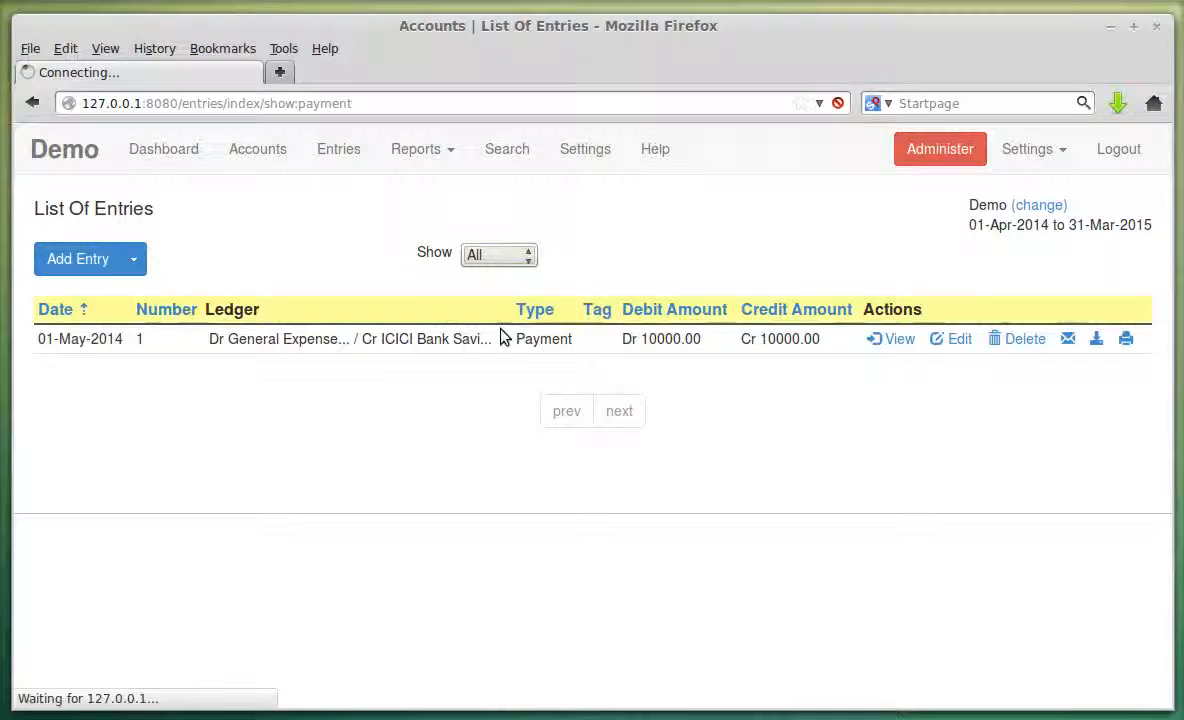
click(133, 259)
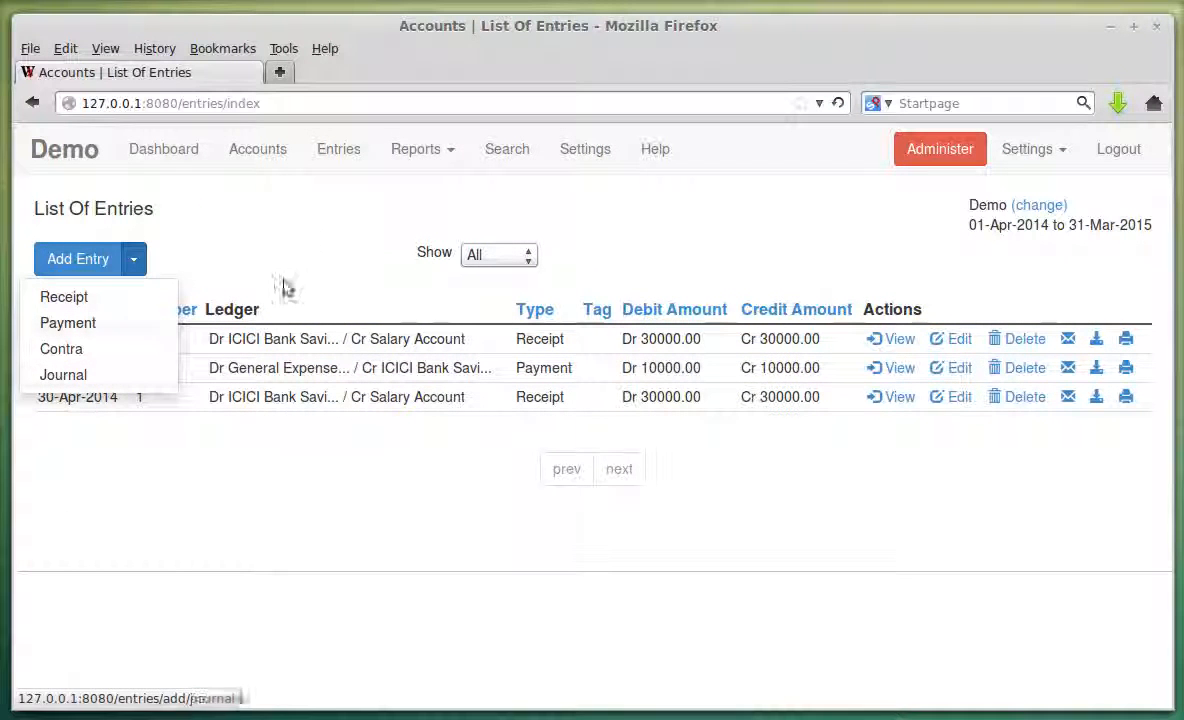
click(310, 234)
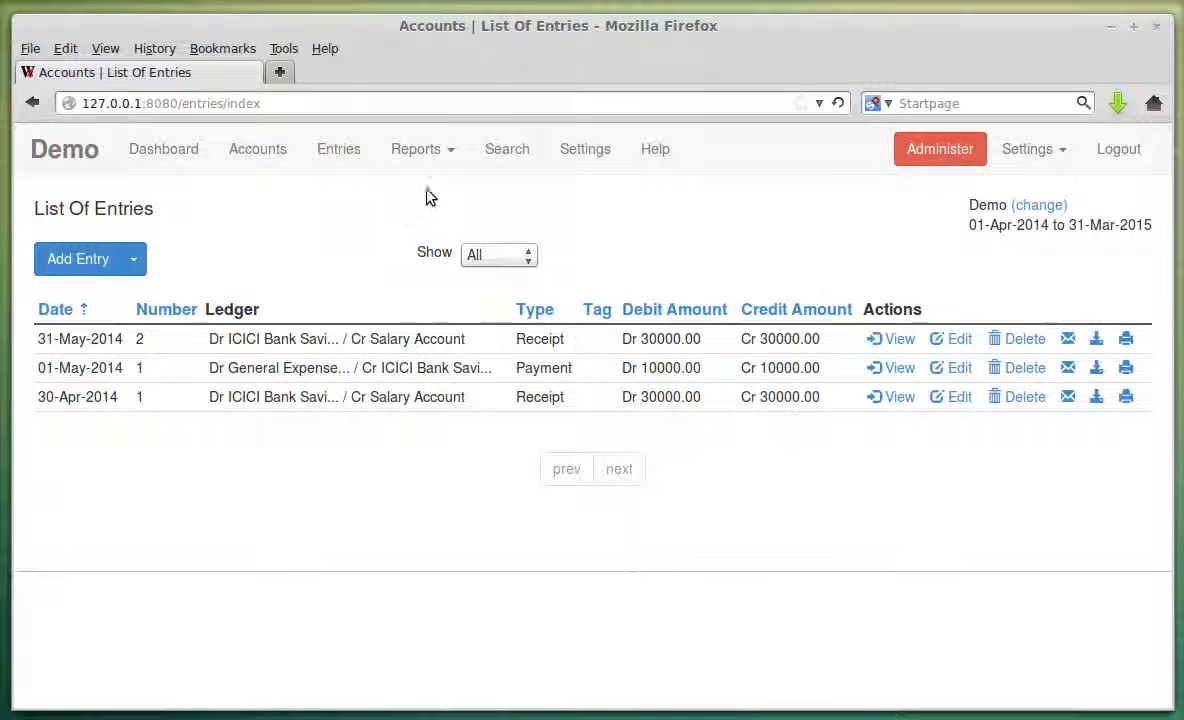
- Open the Profit and Loss statement and examine its net incomes, net expenses and net profit
click(412, 150)
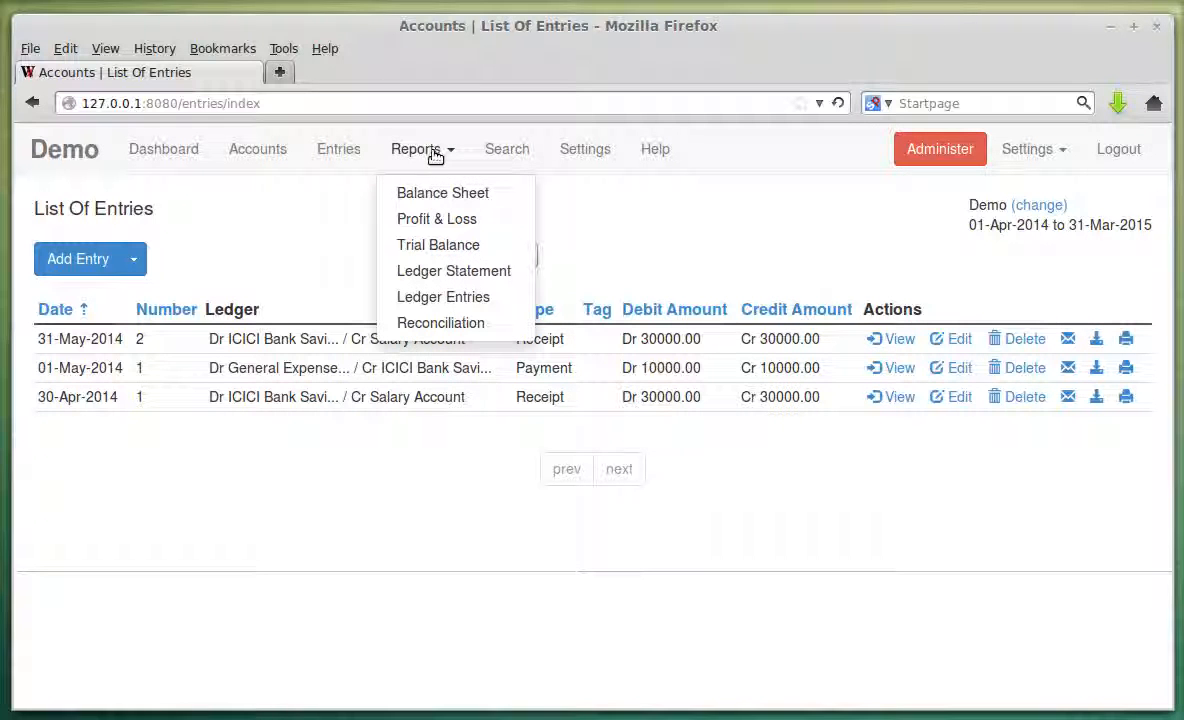
click(441, 218)
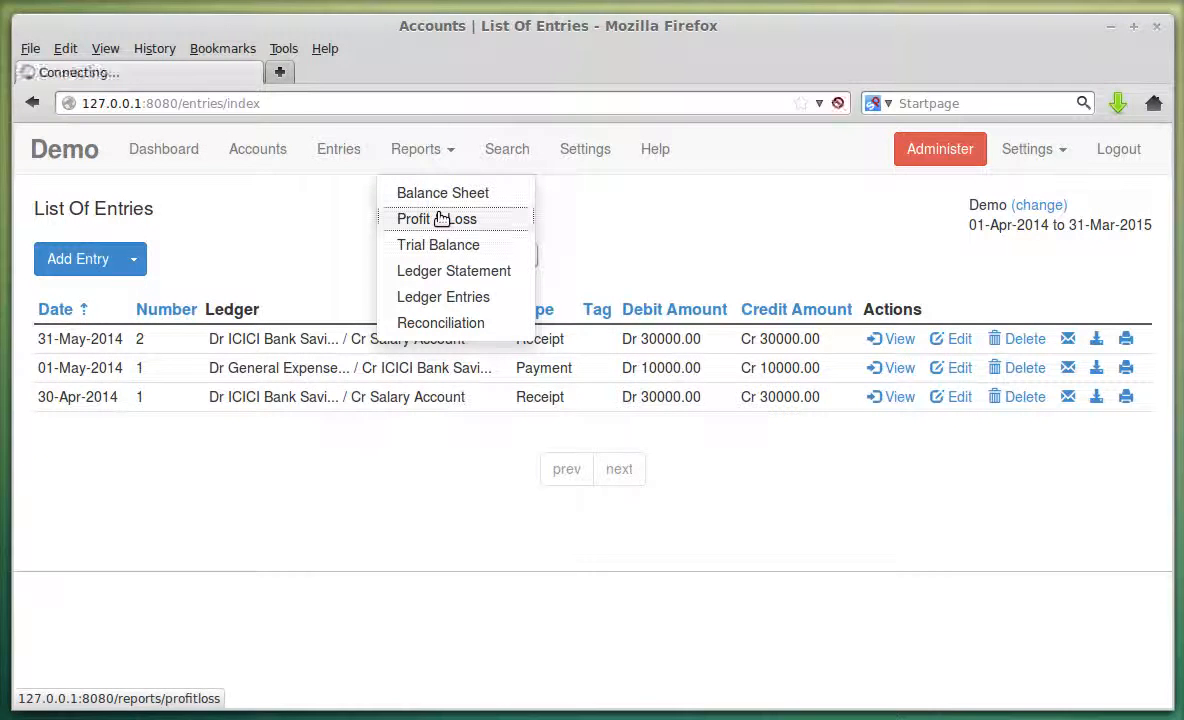
scroll(934, 420, down, 2)
scroll(931, 415, down, 2)
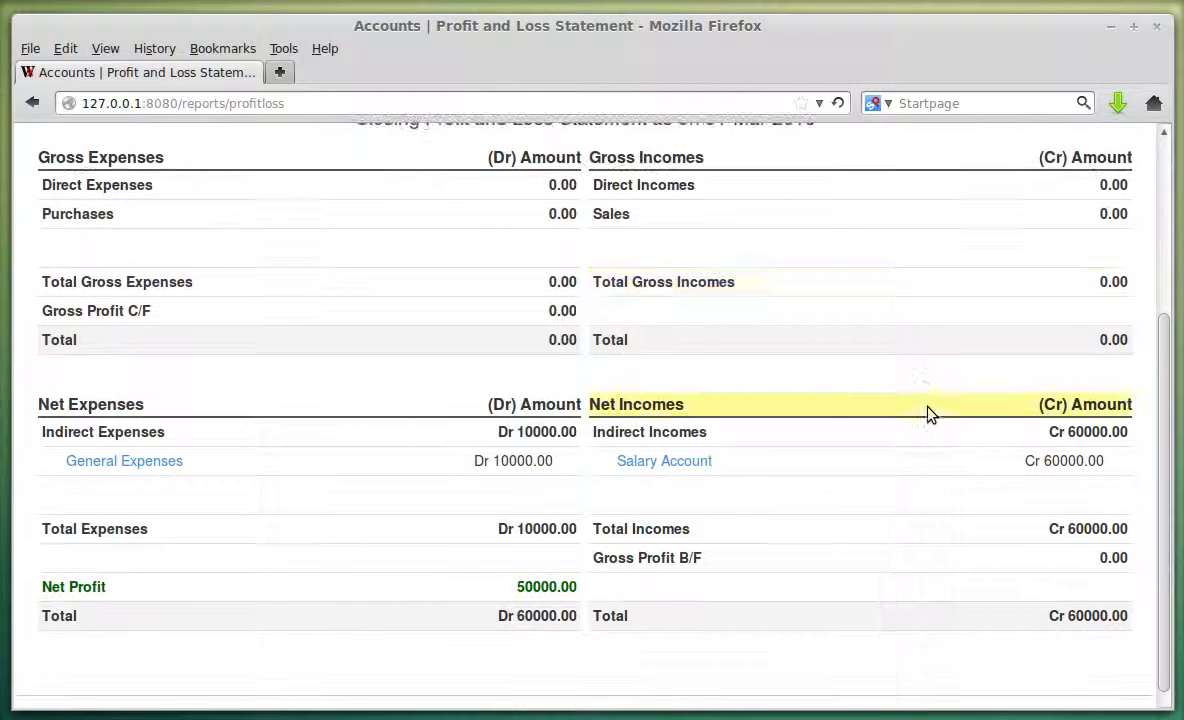
scroll(707, 348, up, 2)
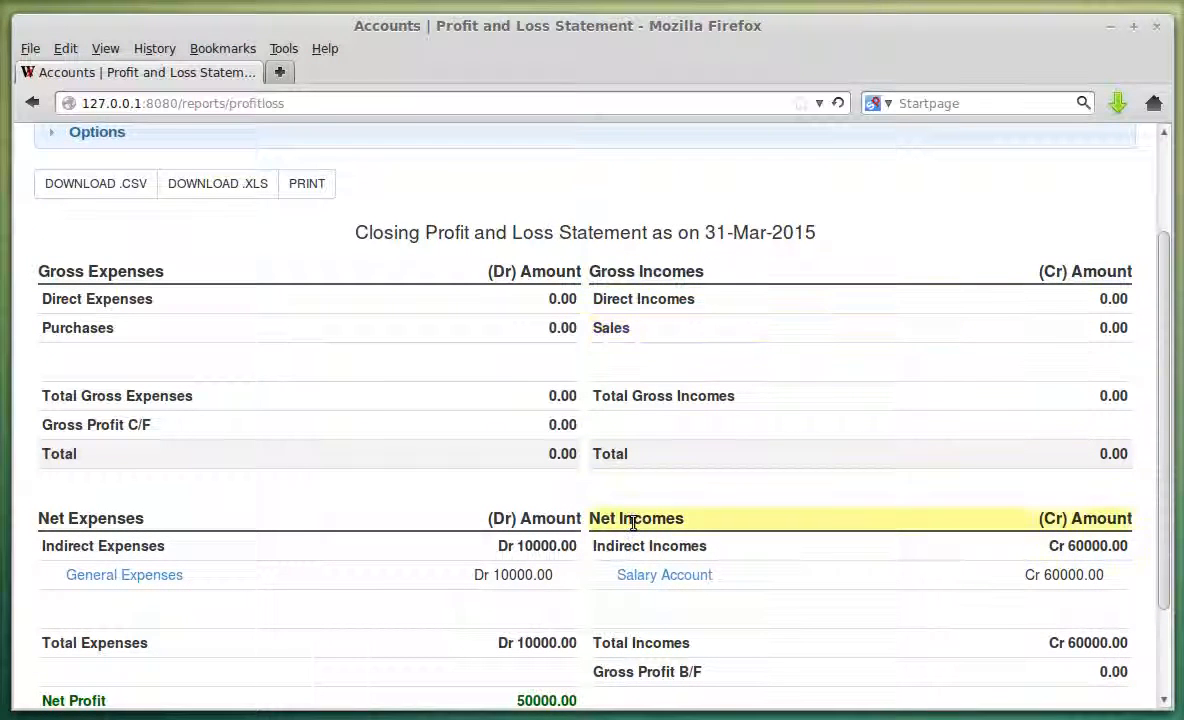
scroll(736, 446, down, 2)
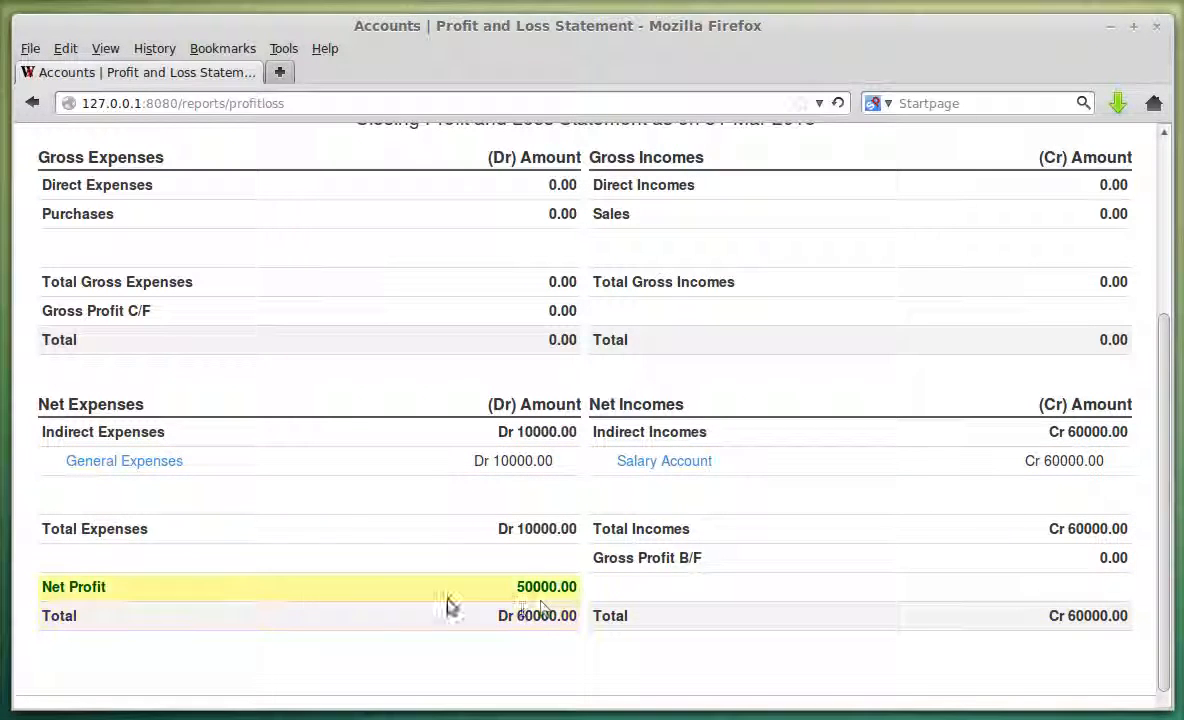
click(166, 591)
drag(56, 584, 256, 574)
click(262, 577)
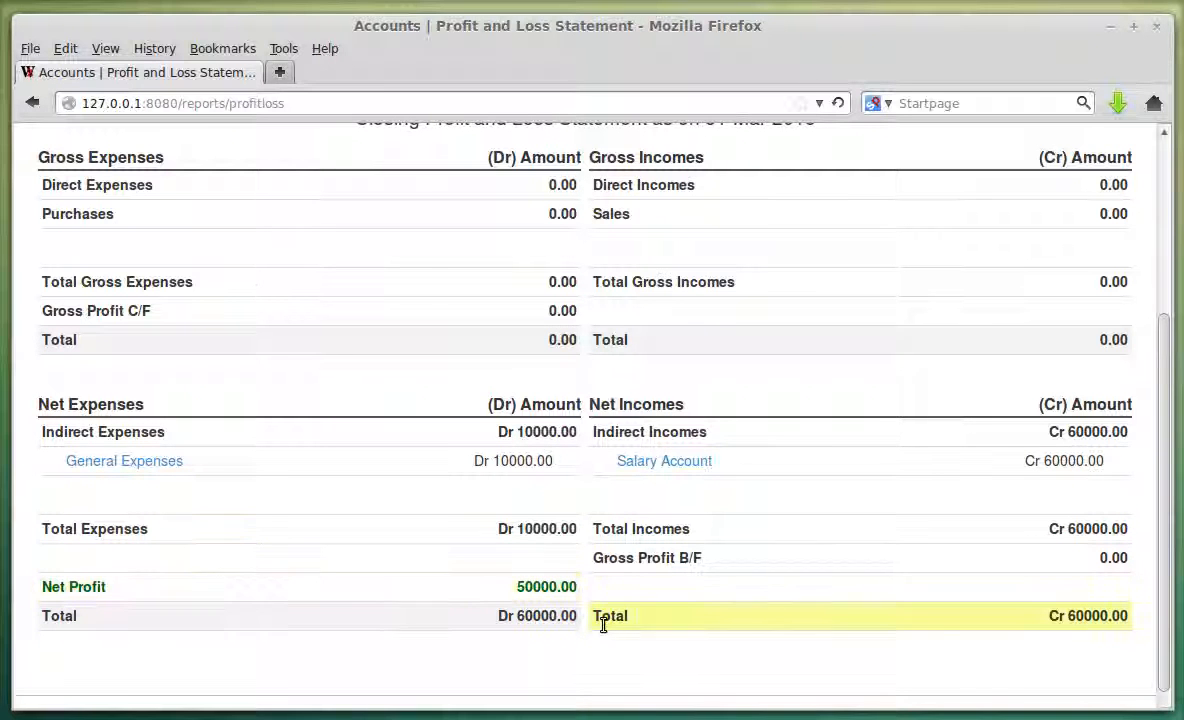
- Compare the gross section's direct incomes, sales, direct expenses and purchases with the net section's indirect incomes and indirect expenses
scroll(925, 603, up, 3)
scroll(891, 607, down, 2)
drag(595, 627, 692, 628)
click(644, 318)
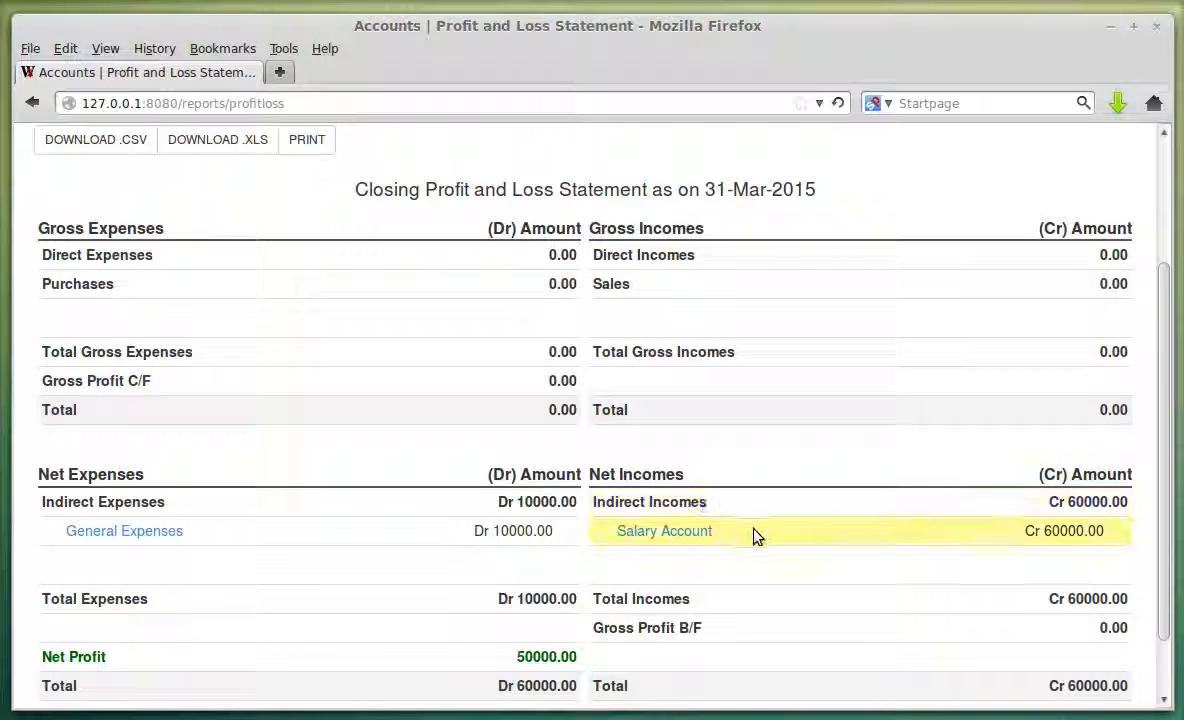
scroll(756, 534, up, 2)
scroll(710, 425, down, 1)
drag(594, 313, 682, 338)
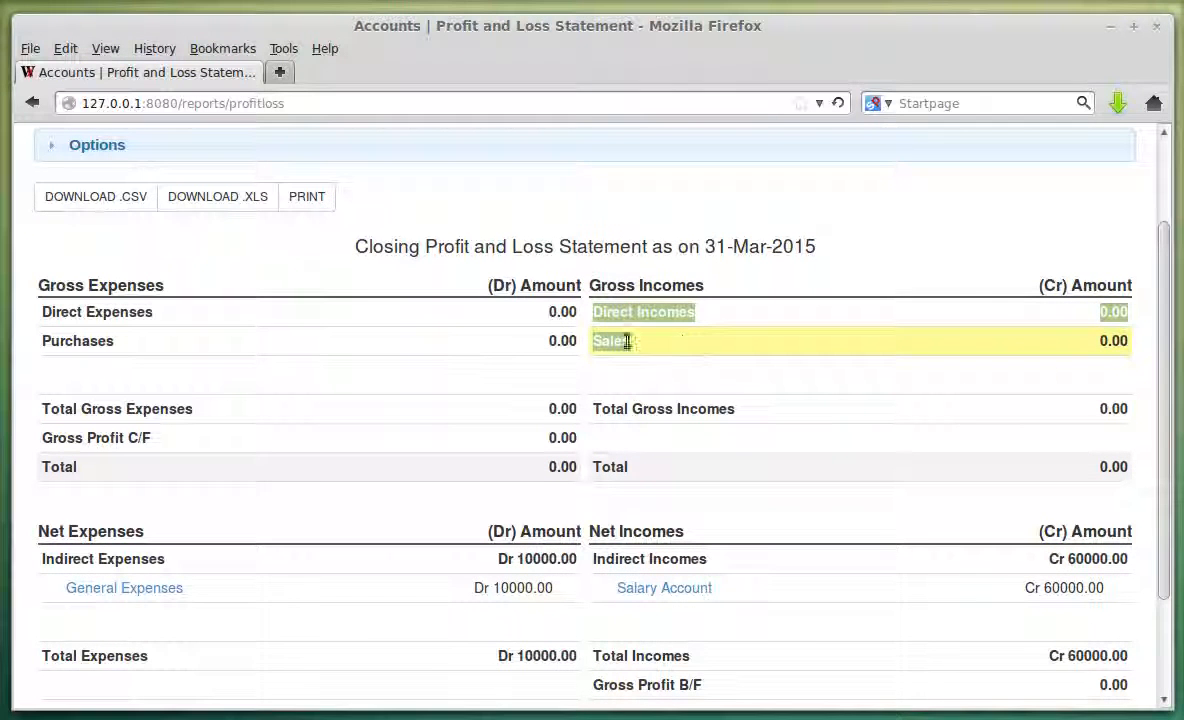
double_click(603, 340)
drag(40, 317, 169, 322)
double_click(79, 343)
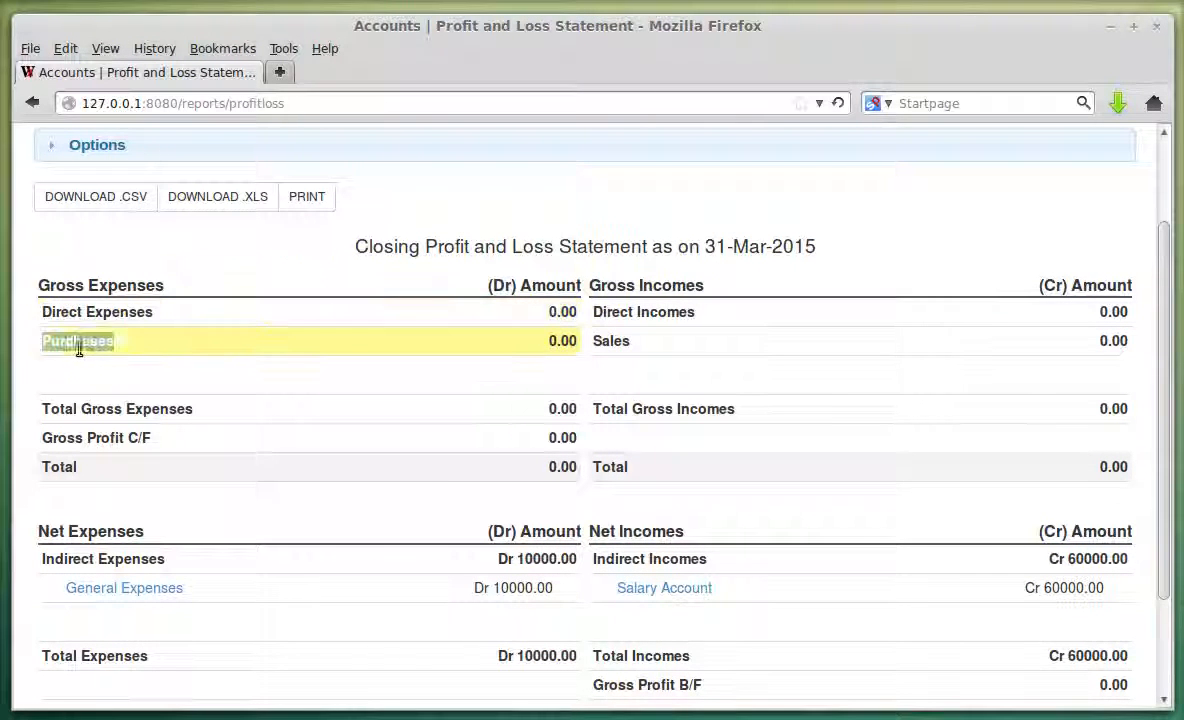
scroll(700, 430, down, 2)
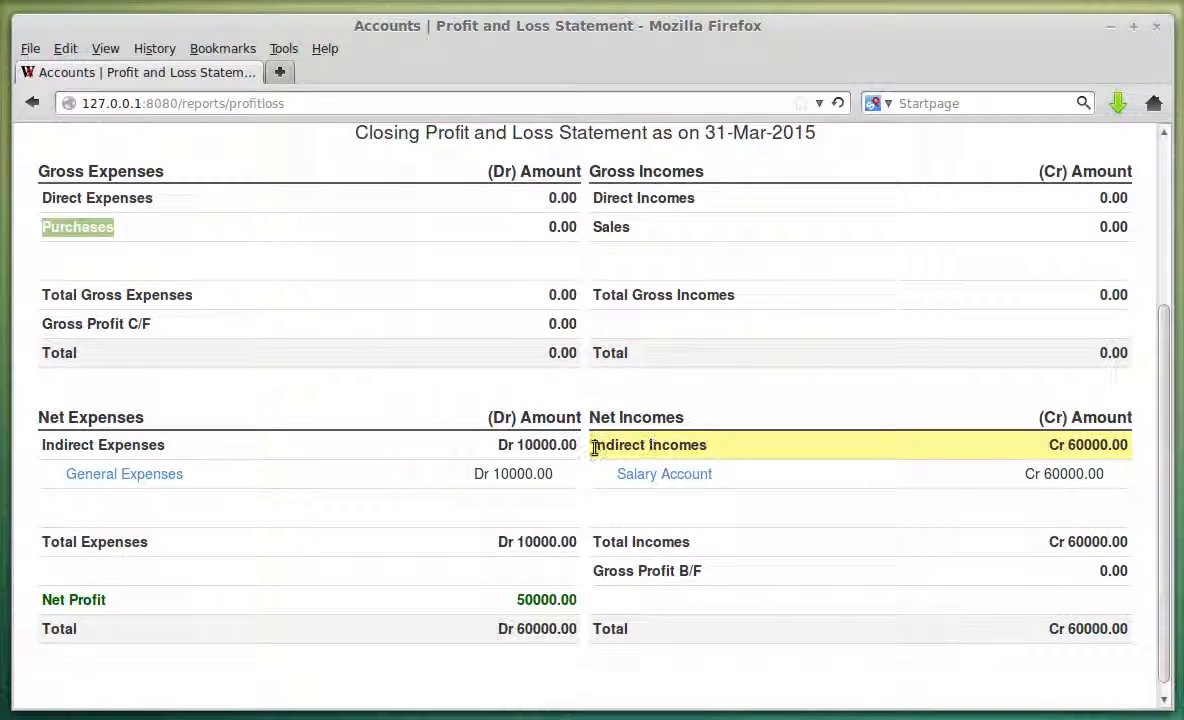
drag(594, 448, 692, 442)
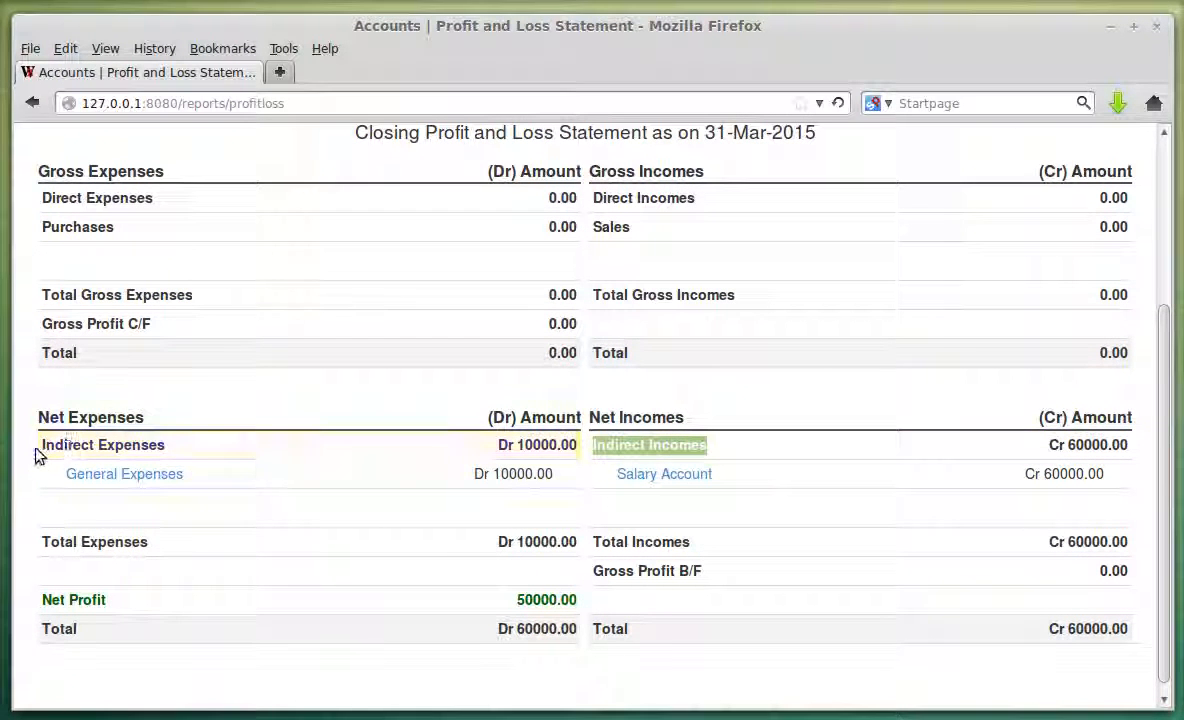
drag(40, 450, 172, 450)
click(213, 462)
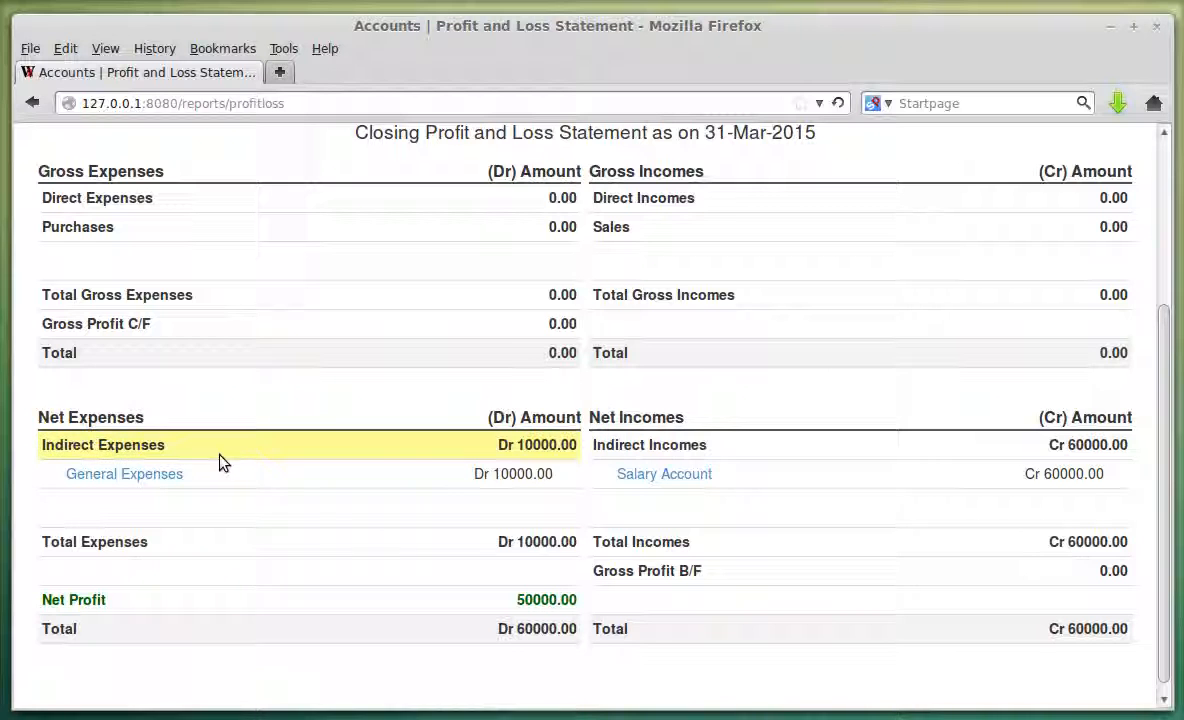
- Go to the chart of accounts and open the Direct Incomes group's edit form to check what it affects
scroll(365, 500, up, 5)
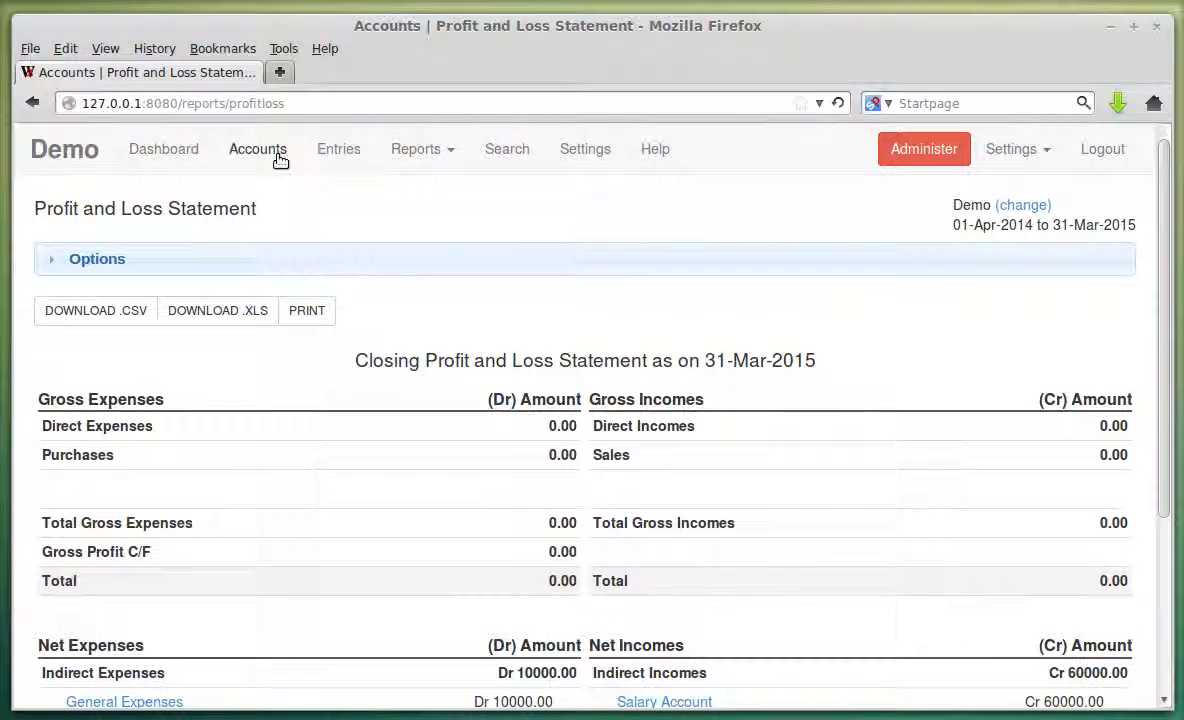
click(278, 158)
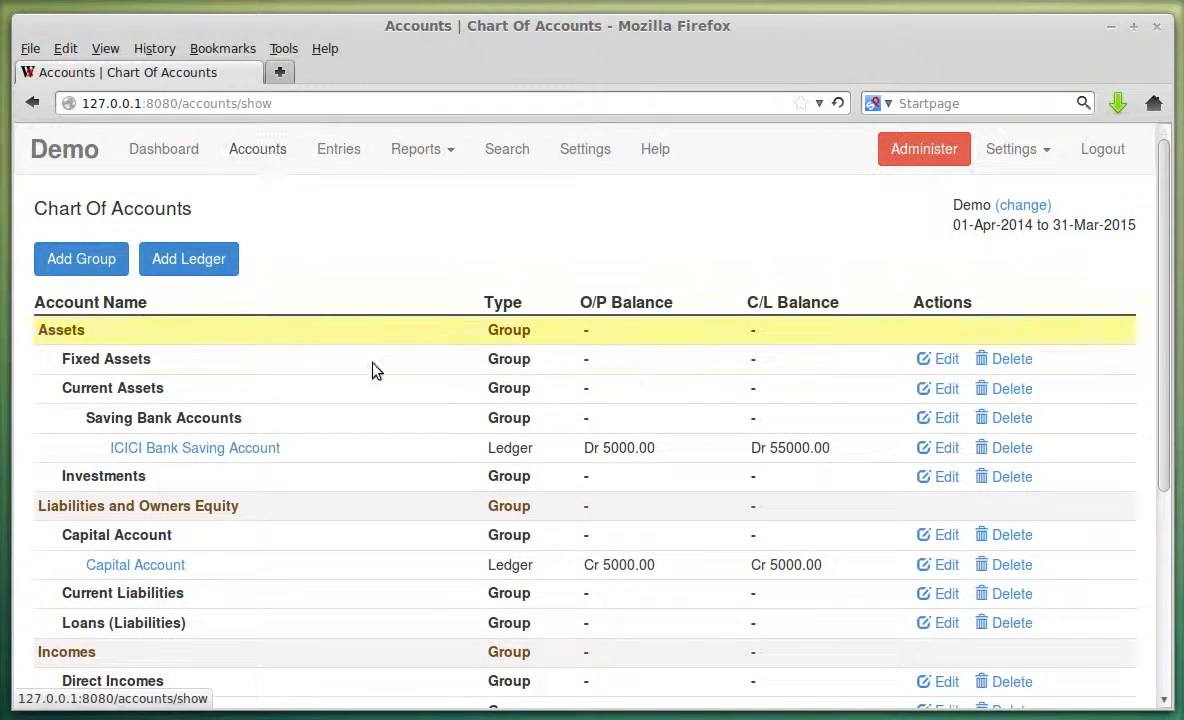
scroll(344, 305, down, 5)
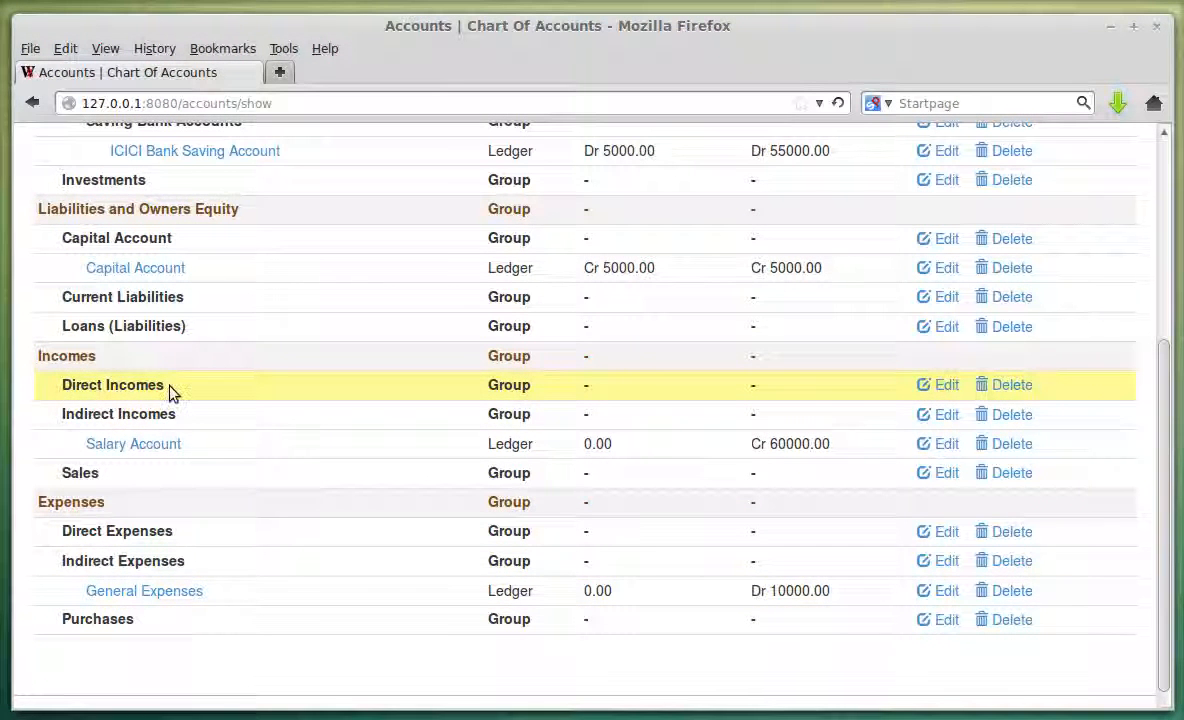
click(938, 386)
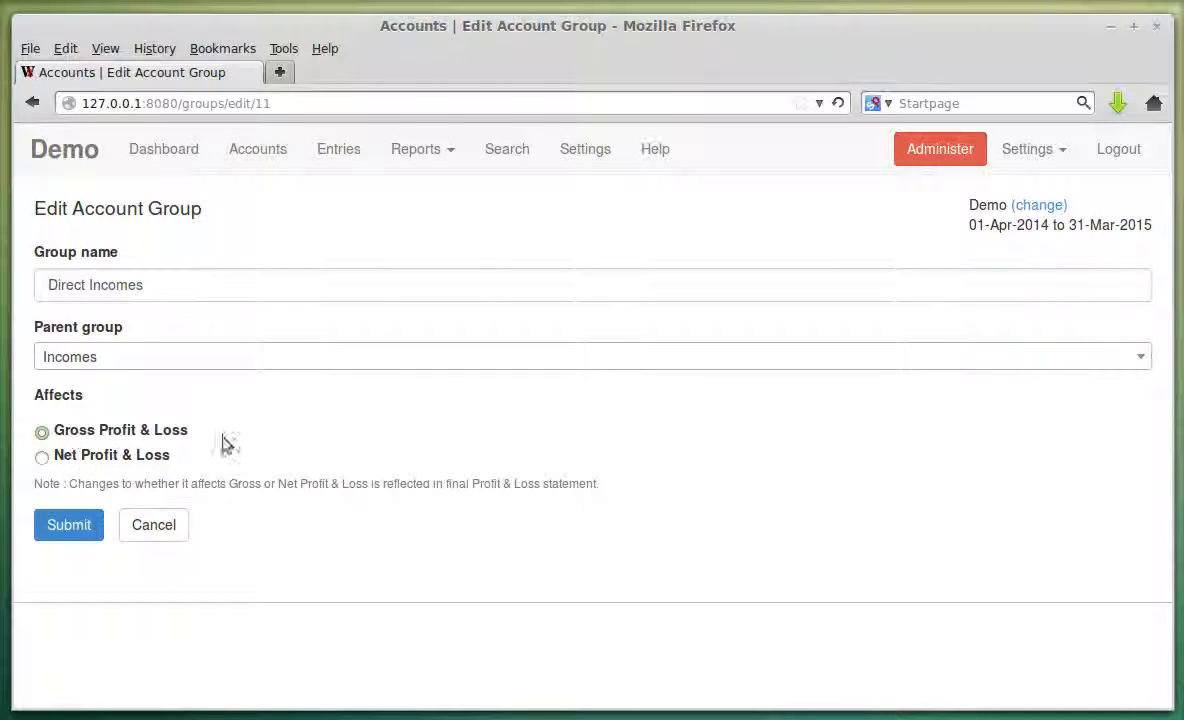
- Return to the Profit and Loss statement and locate Direct Incomes under Gross Incomes
click(418, 149)
click(430, 222)
scroll(489, 402, down, 3)
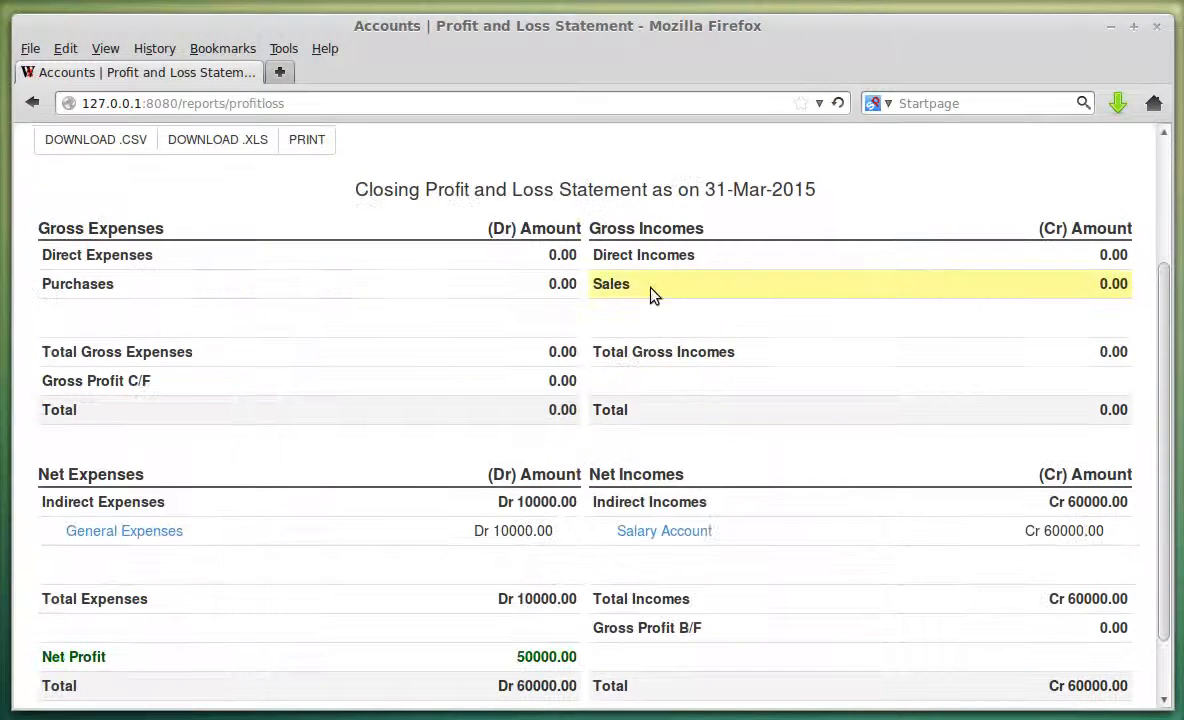
drag(604, 258, 771, 266)
click(626, 230)
scroll(400, 230, up, 3)
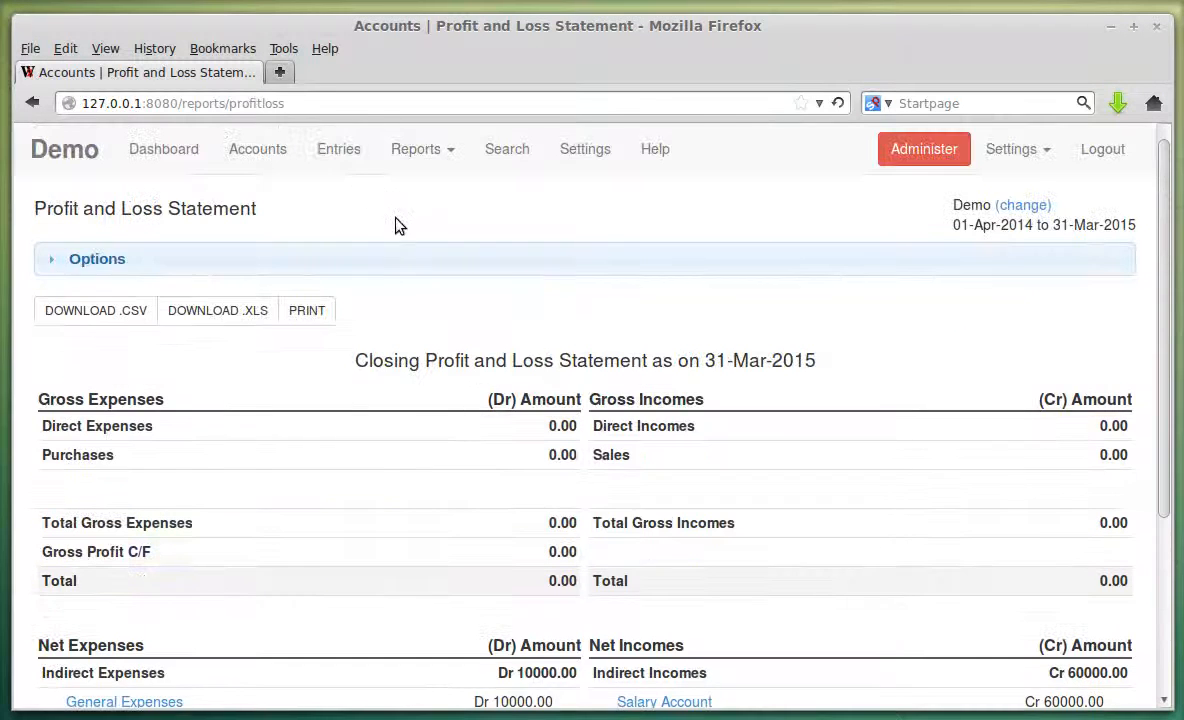
- Open the Direct Incomes group for editing from the chart of accounts
click(340, 152)
click(275, 150)
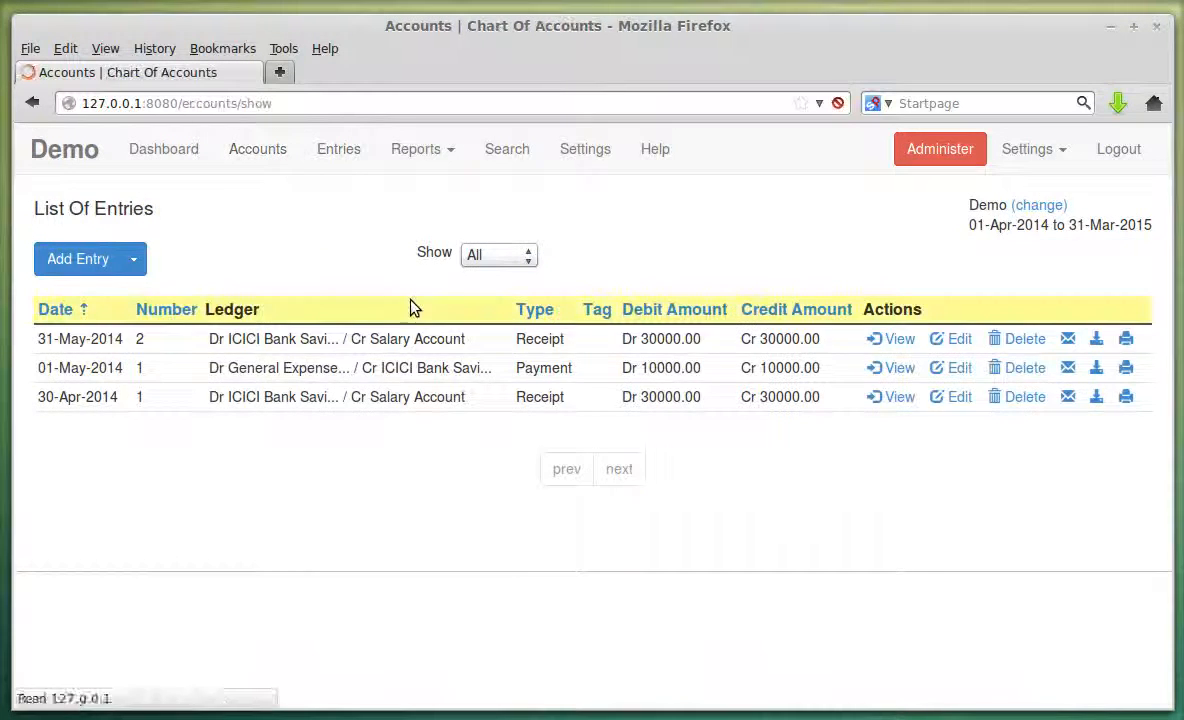
scroll(418, 330, down, 5)
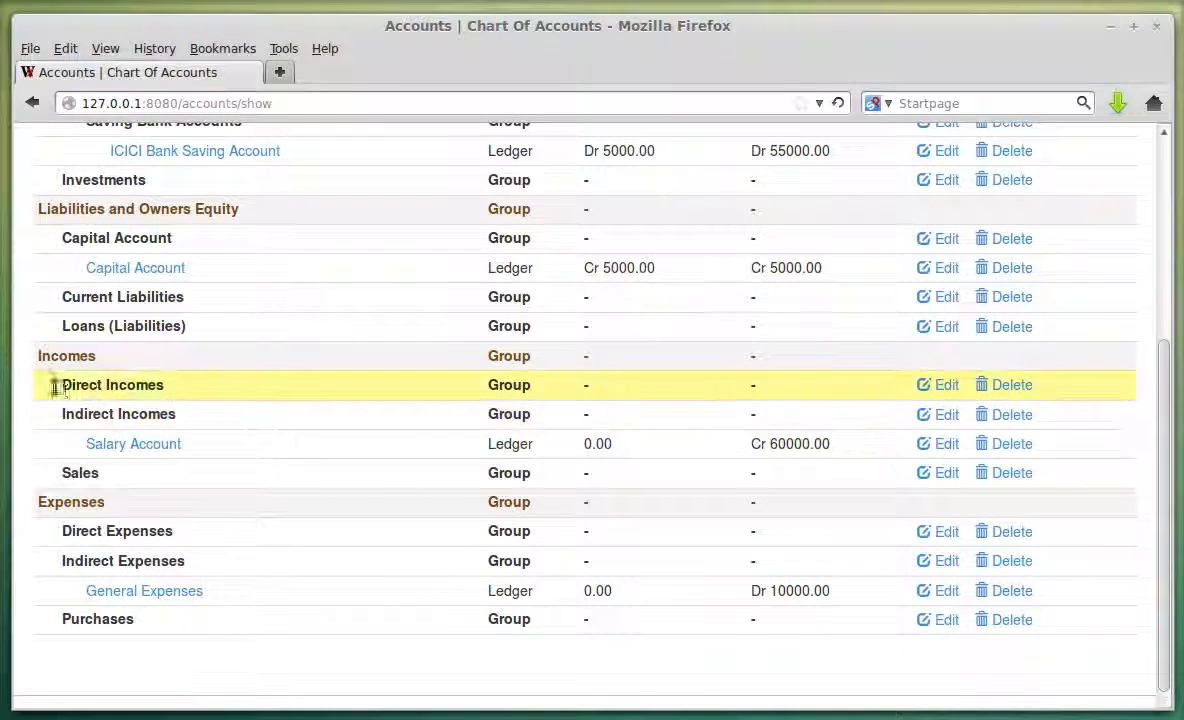
click(933, 385)
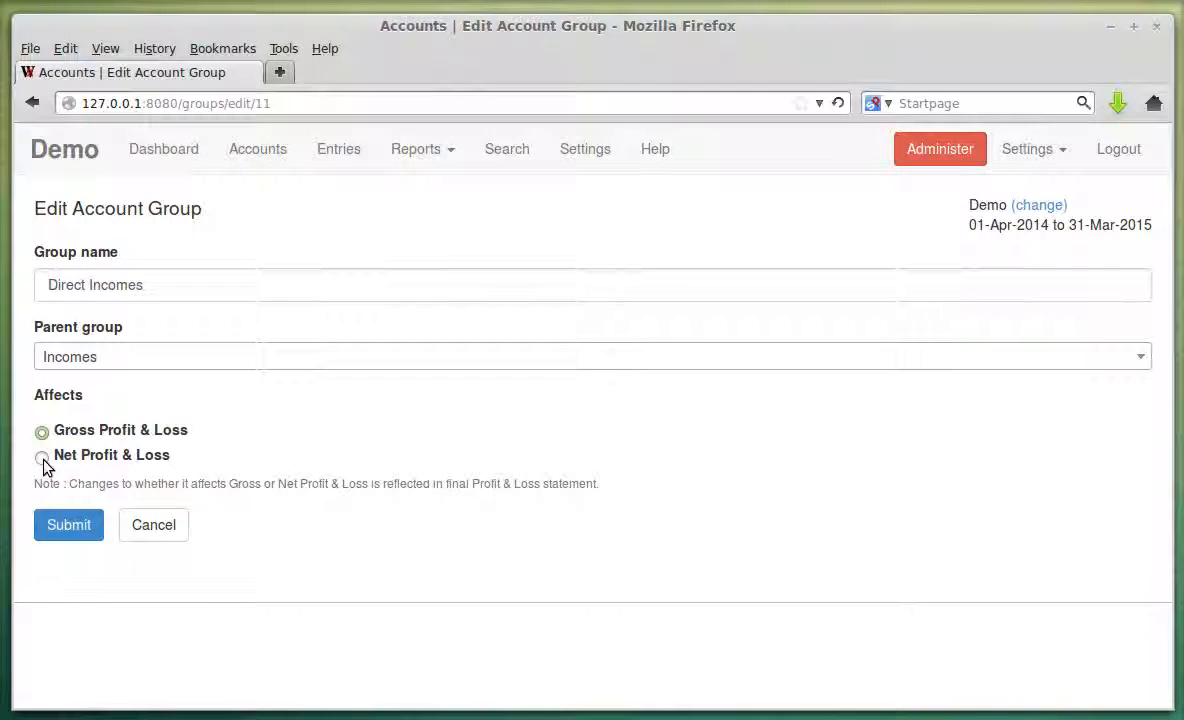
- Set the Direct Incomes group to affect Net Profit & Loss and save the group
click(42, 459)
click(80, 538)
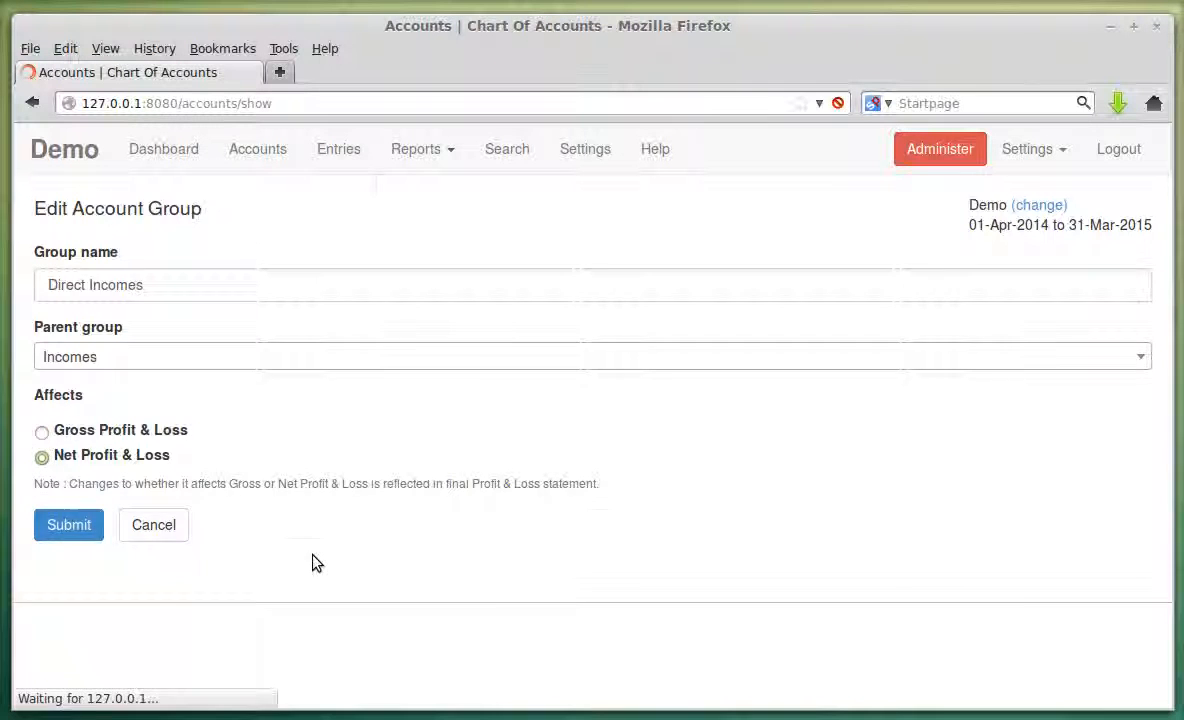
- Open the Profit and Loss statement and check which incomes section lists Direct Incomes
click(415, 148)
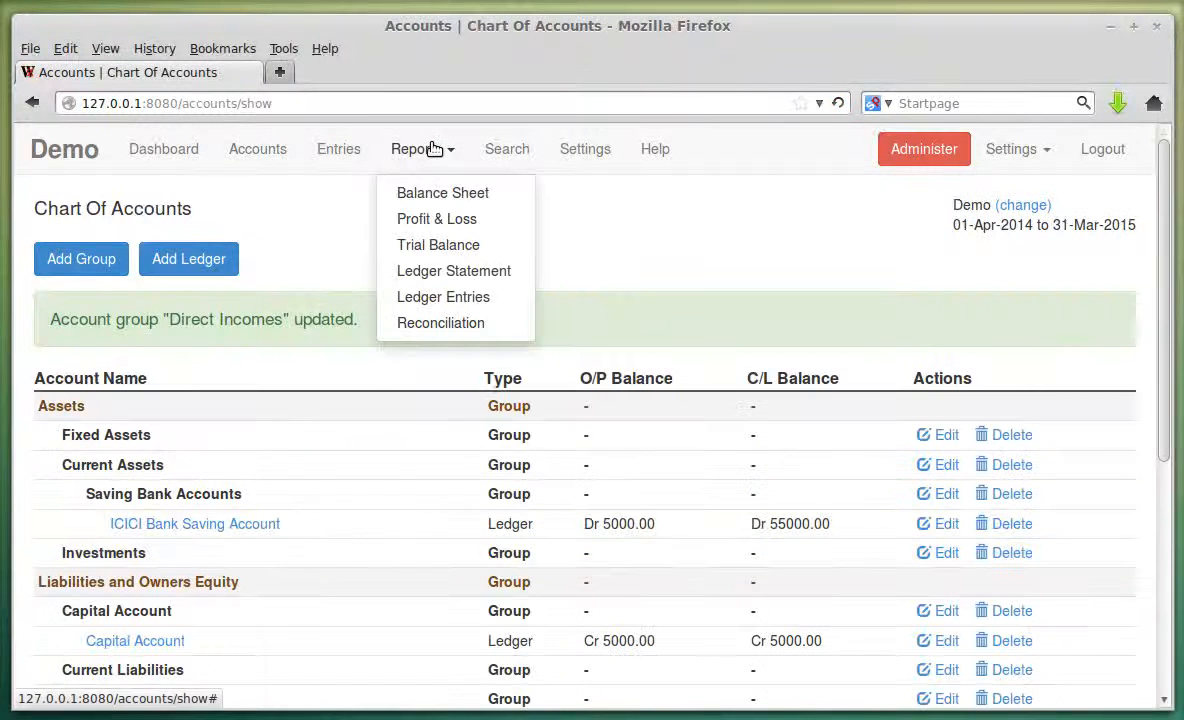
click(447, 220)
scroll(500, 330, down, 4)
drag(590, 455, 703, 455)
click(648, 441)
drag(597, 442, 693, 448)
click(684, 465)
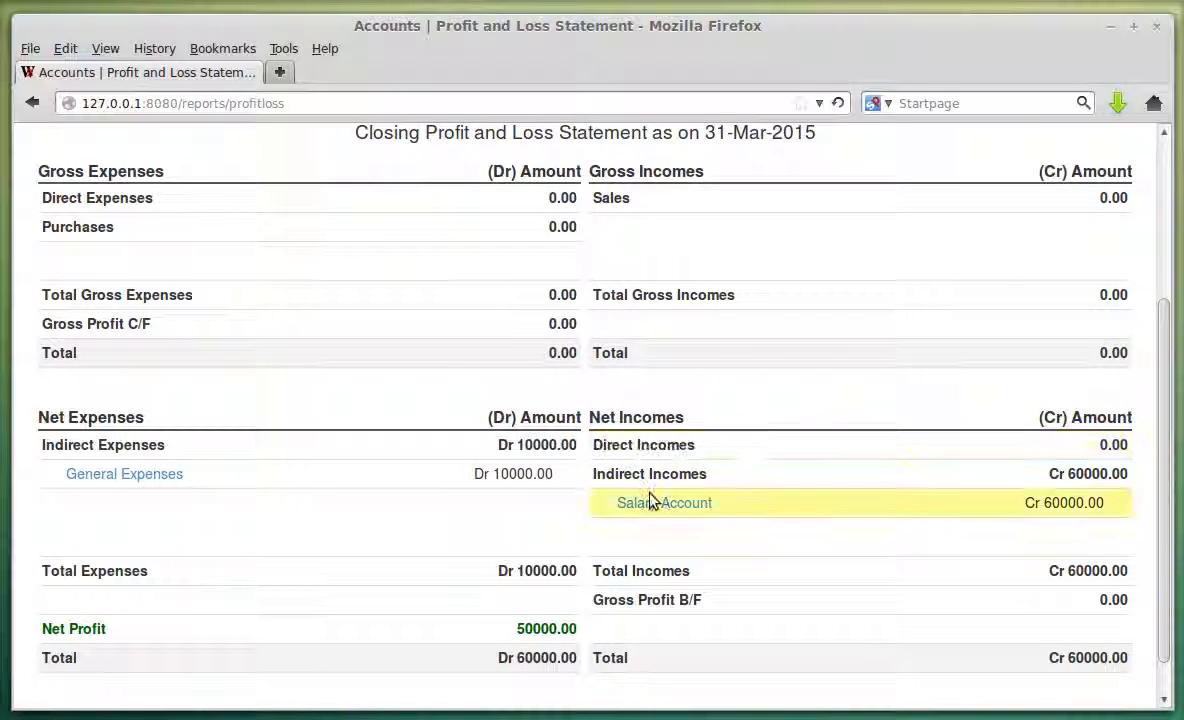
scroll(624, 360, up, 4)
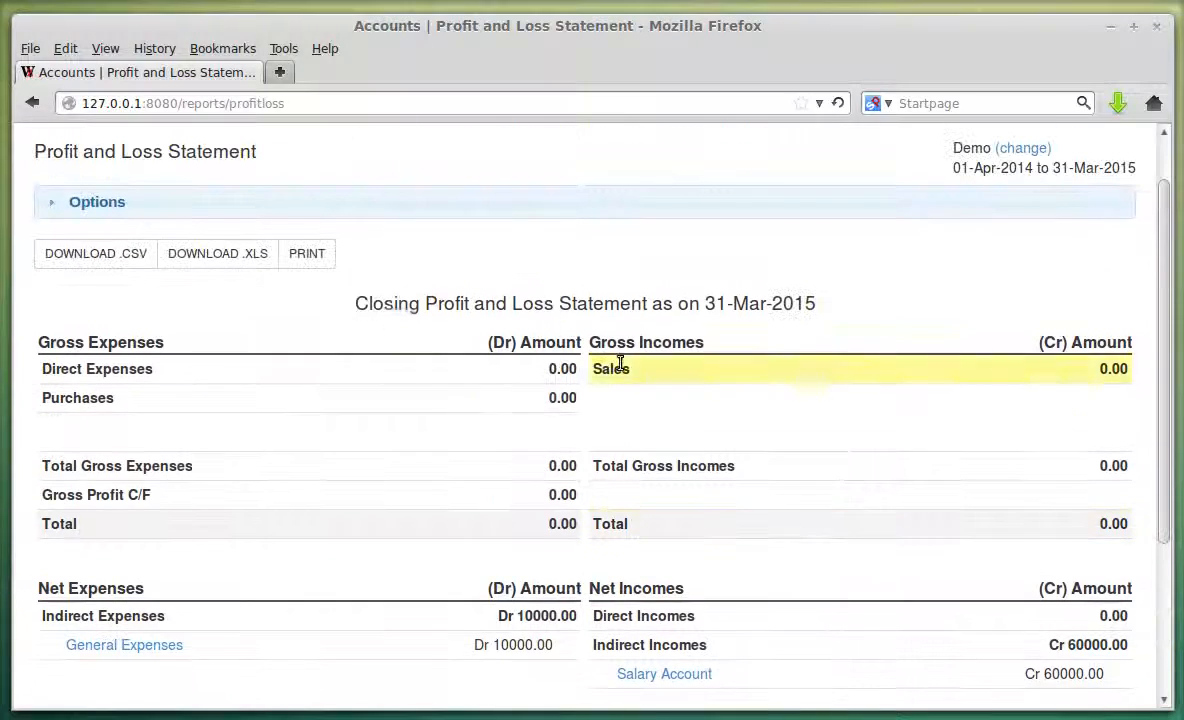
- Edit the Direct Incomes group from the chart of accounts to affect Gross Profit & Loss and save it
click(258, 149)
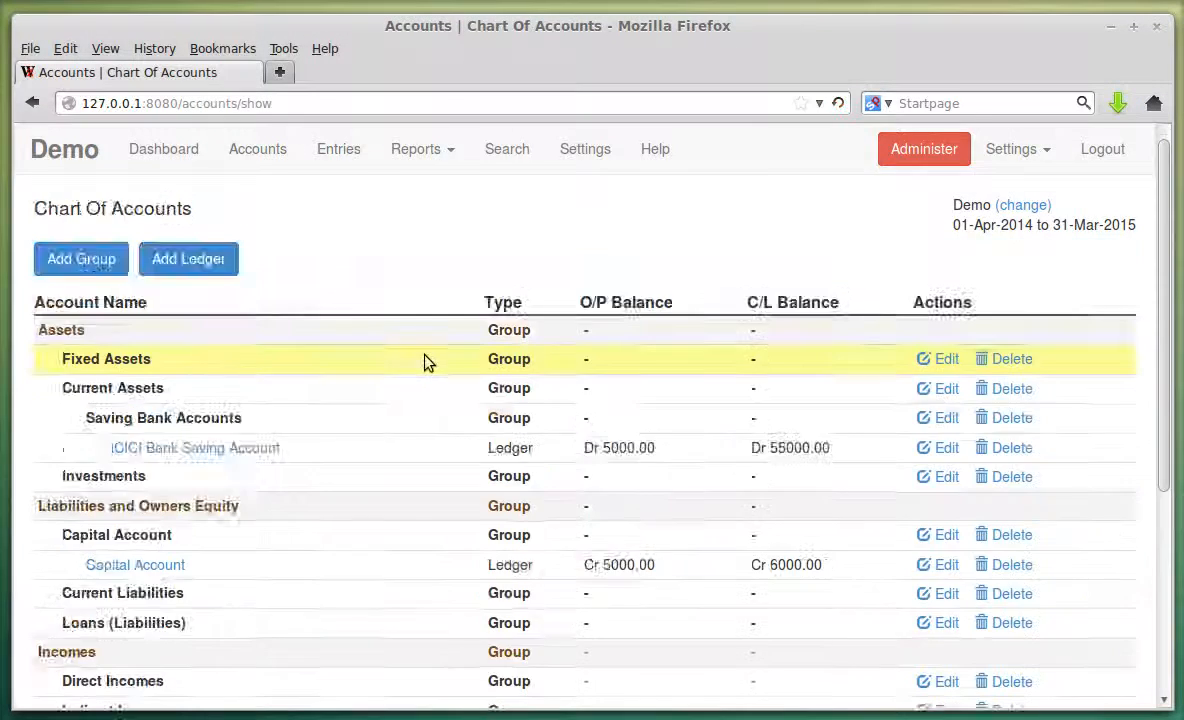
scroll(423, 359, down, 5)
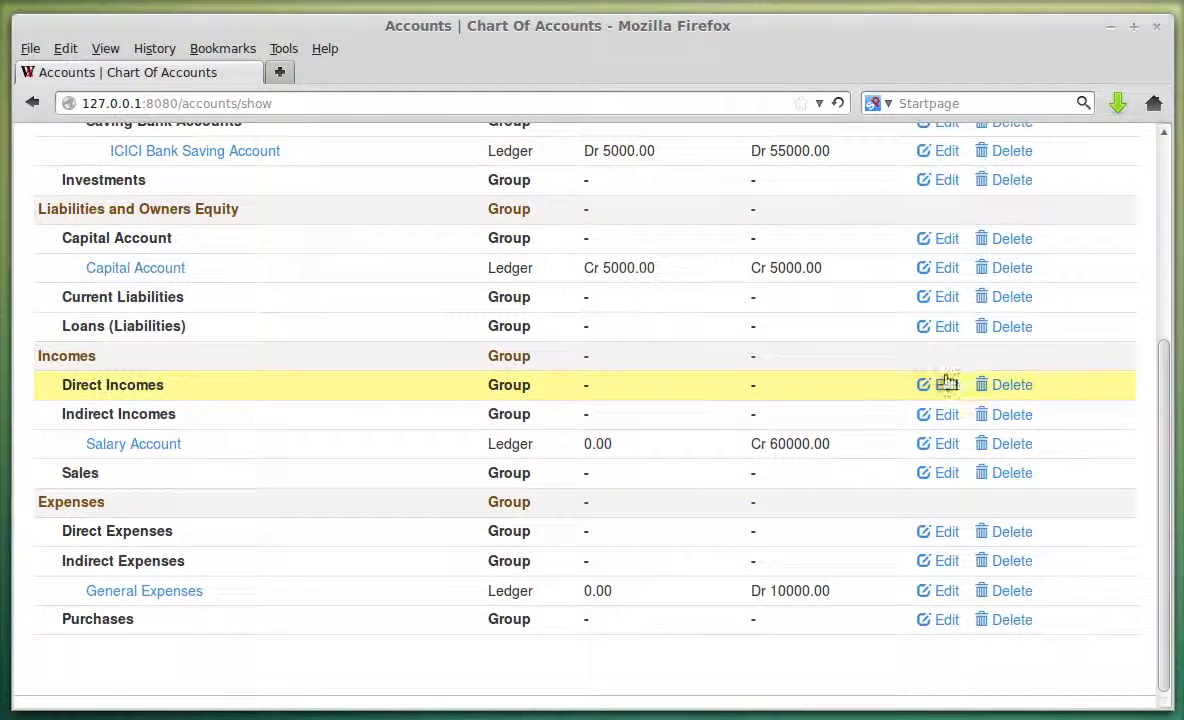
click(945, 384)
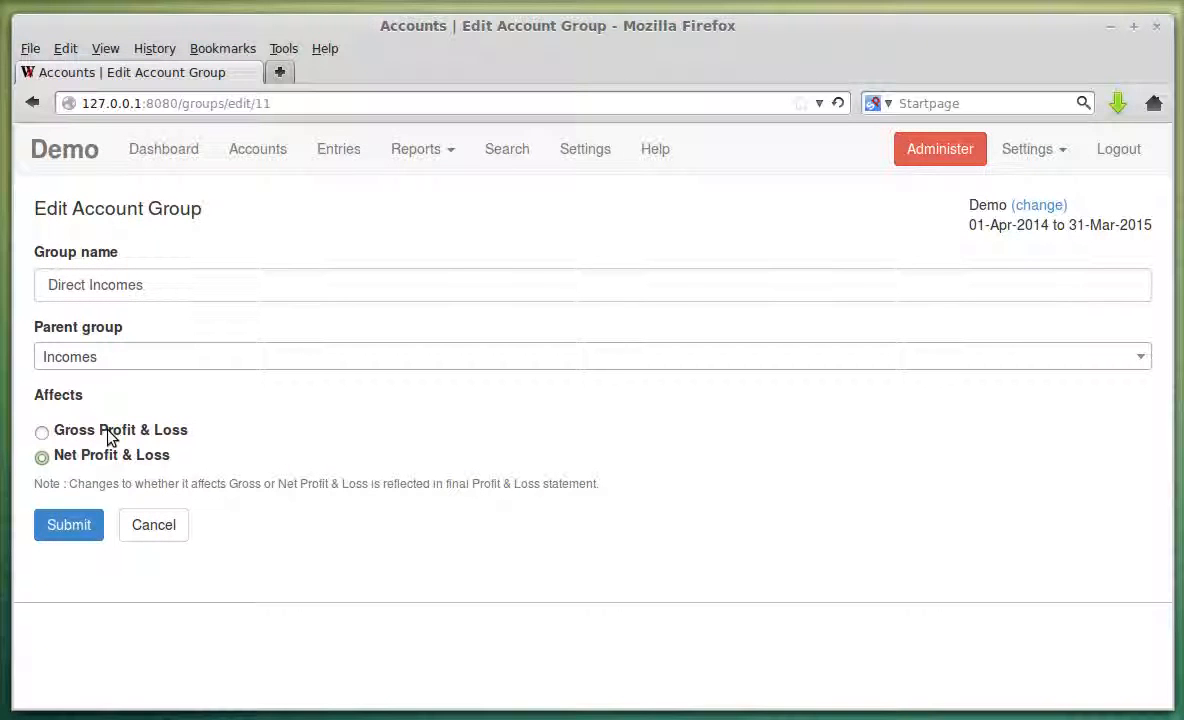
click(79, 525)
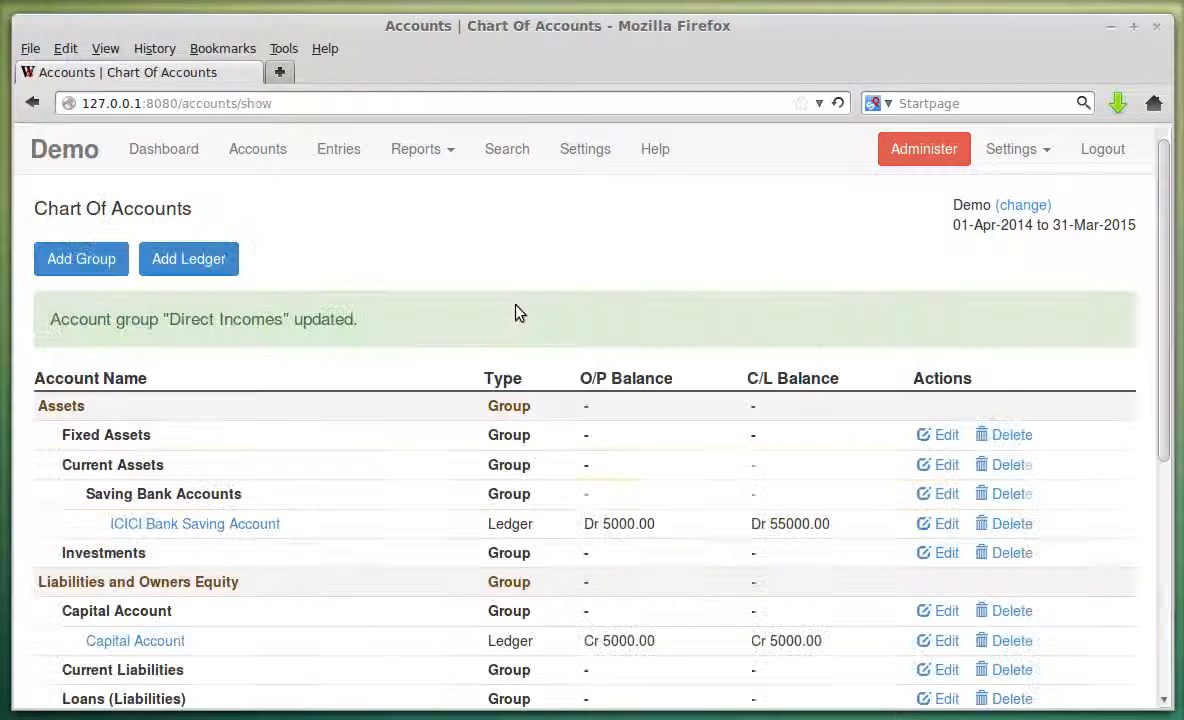
- Reopen the Profit and Loss statement and compare the placement of Direct Incomes between gross and net incomes
click(453, 150)
click(437, 220)
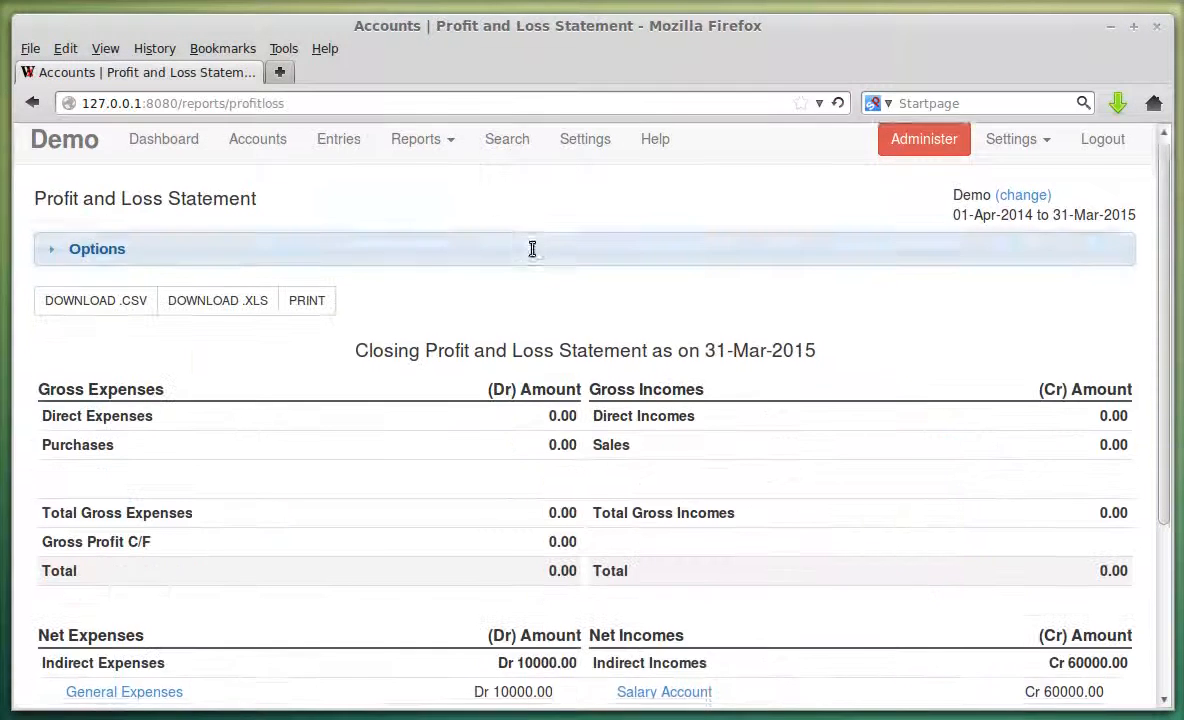
scroll(640, 320, down, 4)
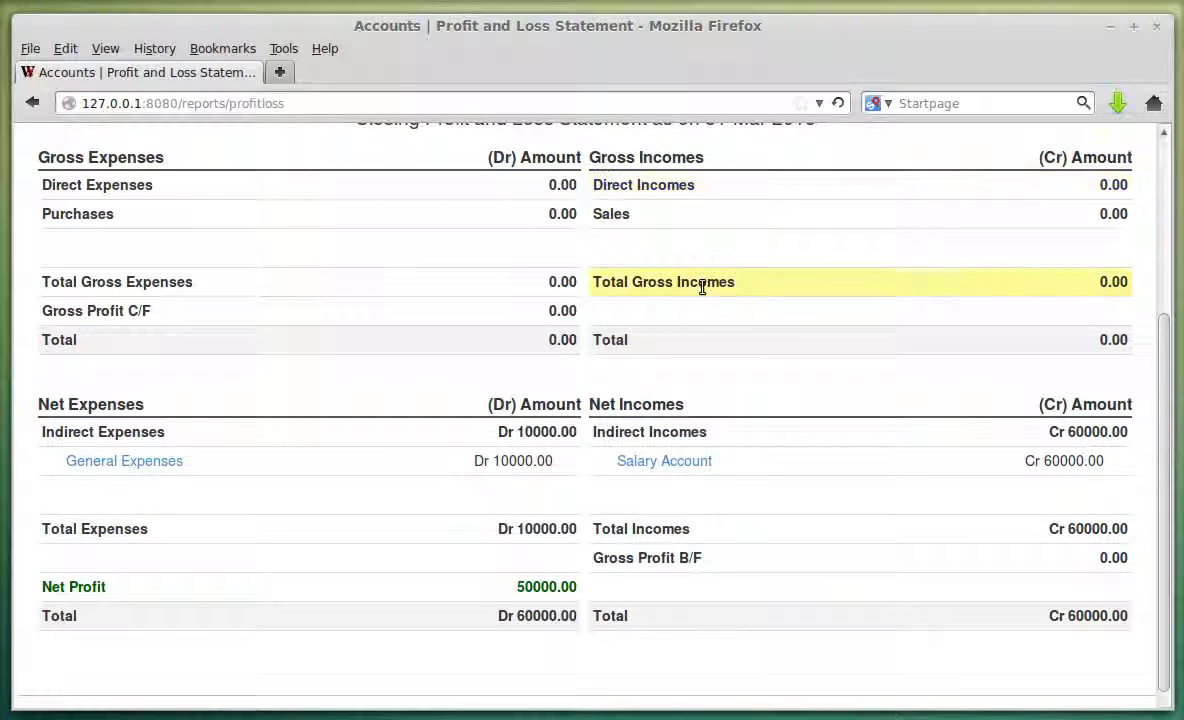
scroll(494, 231, up, 3)
scroll(648, 423, down, 1)
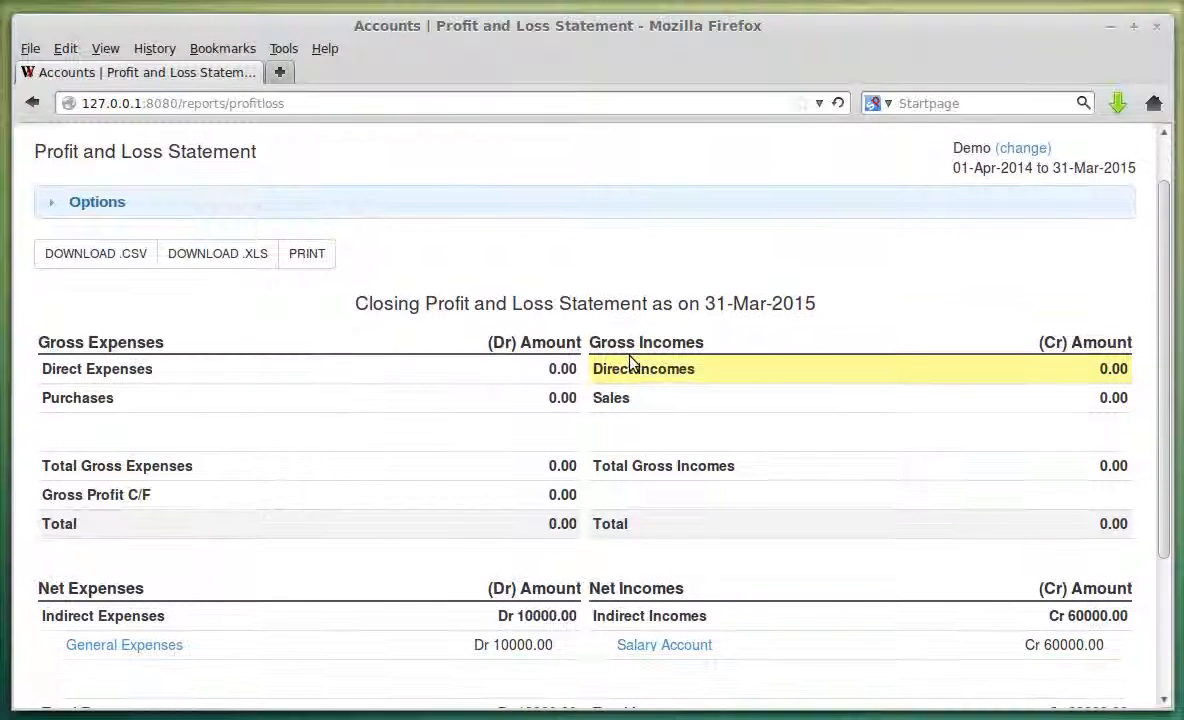
- Start a new account group in the chart of accounts named Test with Incomes as its parent group
scroll(402, 368, up, 1)
click(380, 160)
click(262, 157)
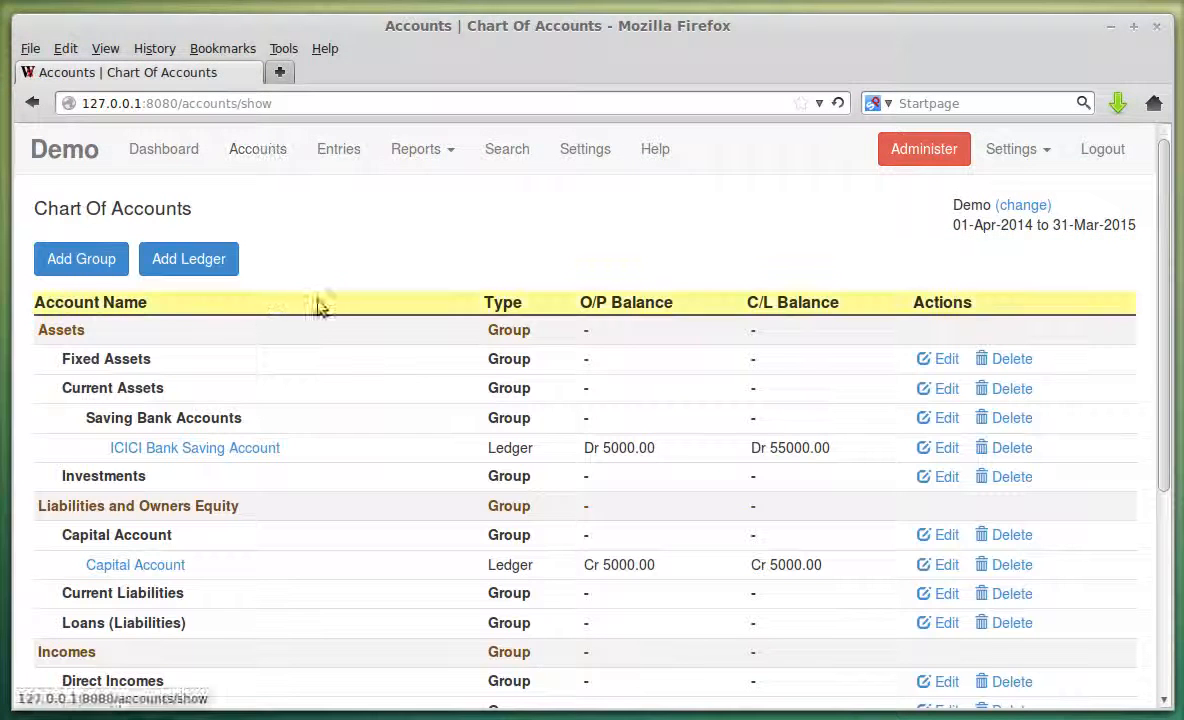
click(96, 266)
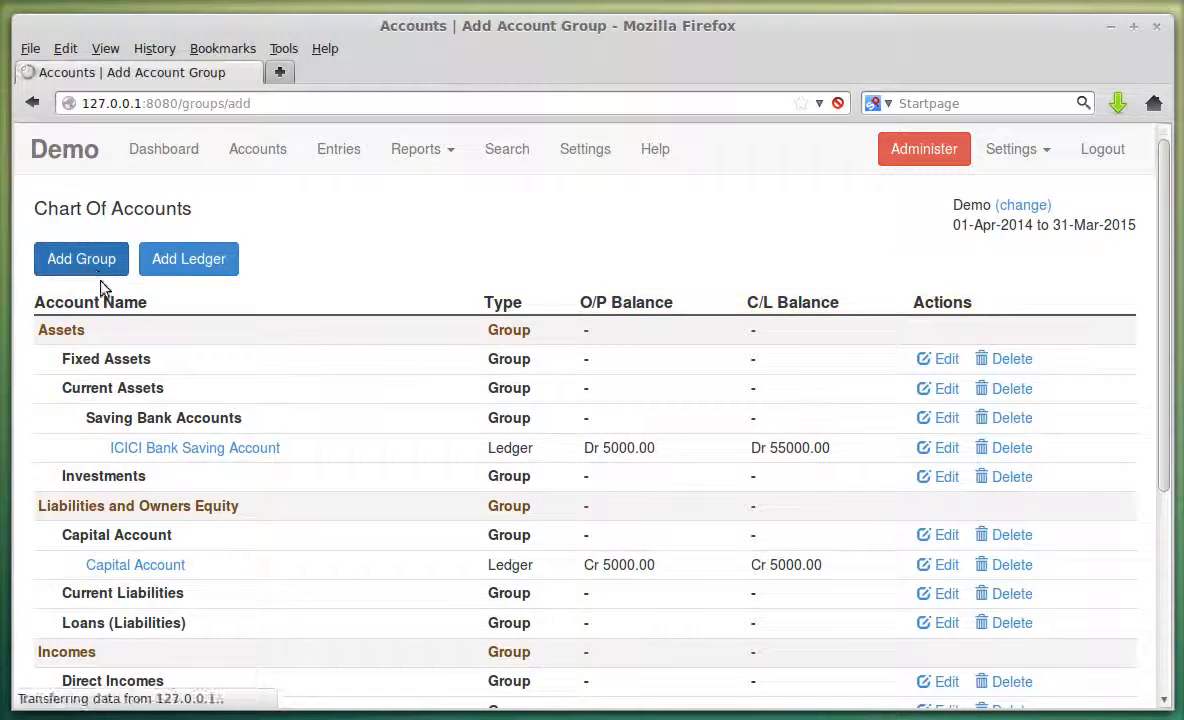
click(102, 285)
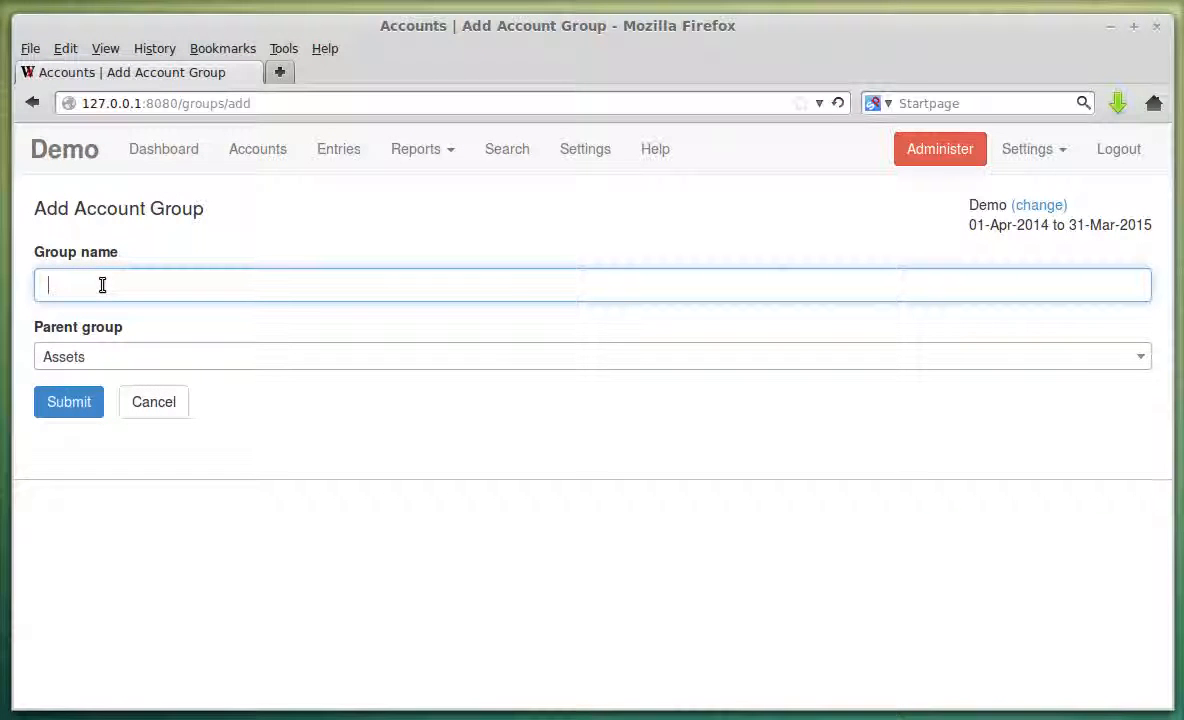
click(102, 285)
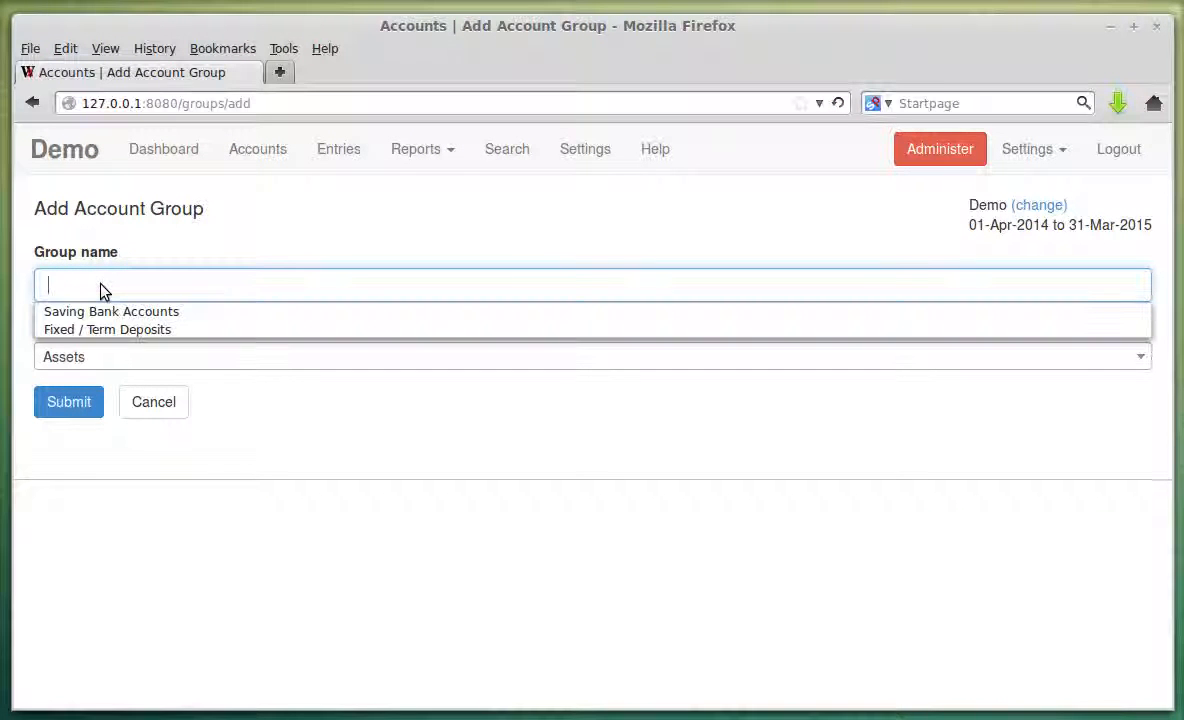
text(T)
click(421, 451)
click(163, 369)
scroll(256, 442, down, 5)
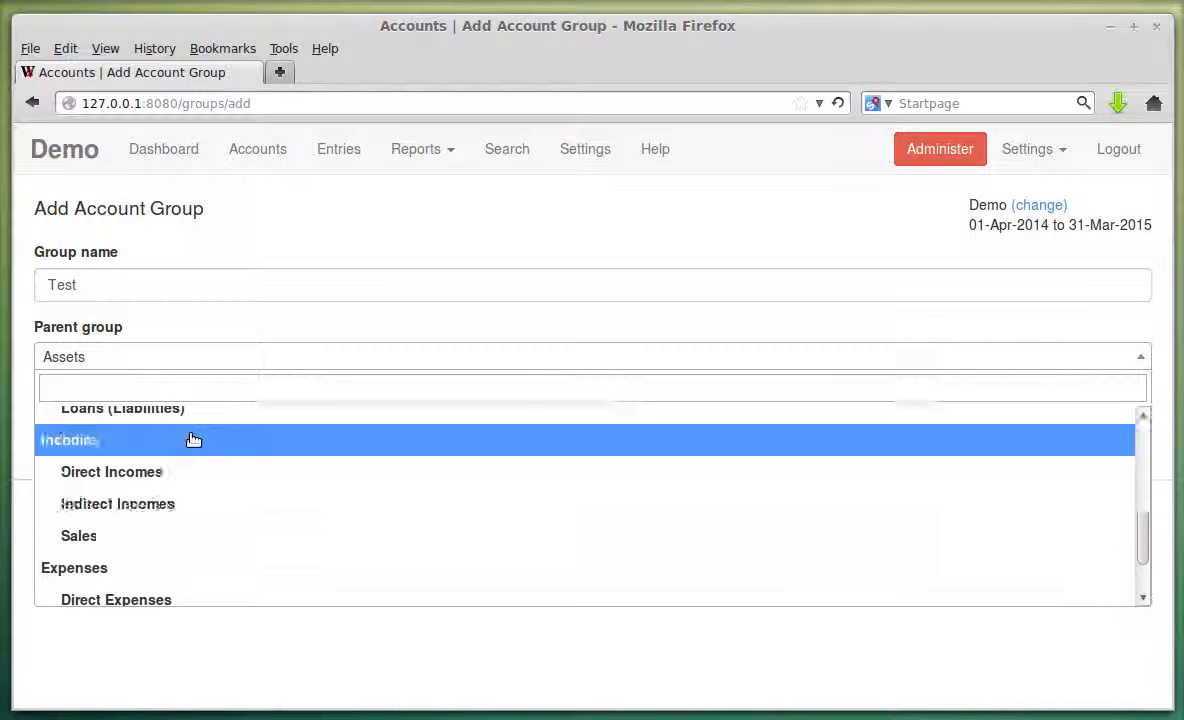
click(193, 439)
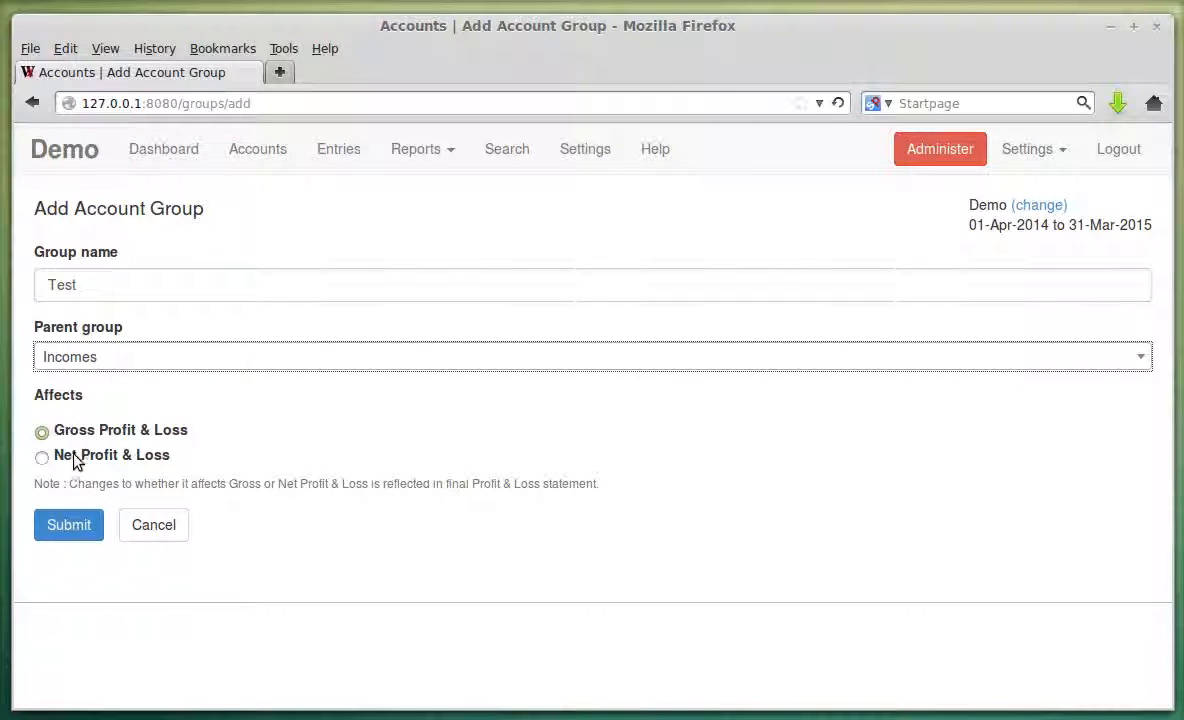
- Try Direct Incomes, Incomes and Expenses as the Test group's parent, and cancel the new group without saving
click(140, 368)
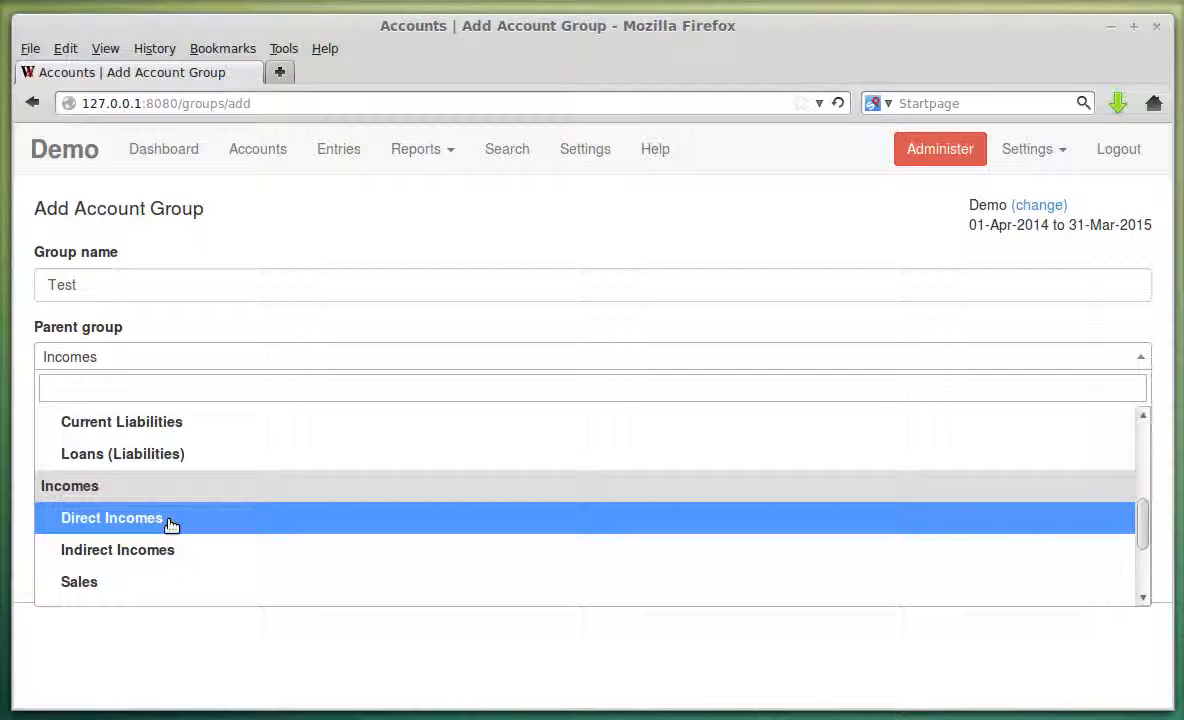
click(167, 522)
click(183, 362)
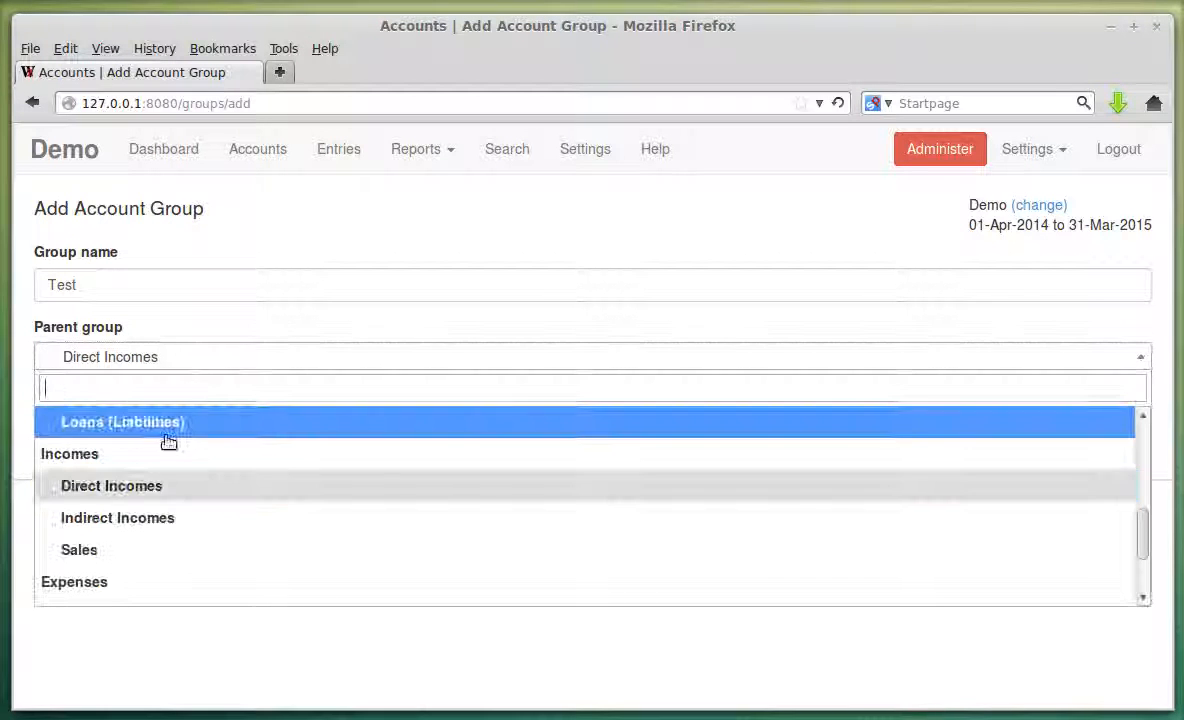
click(140, 456)
click(132, 362)
scroll(145, 490, down, 2)
click(142, 505)
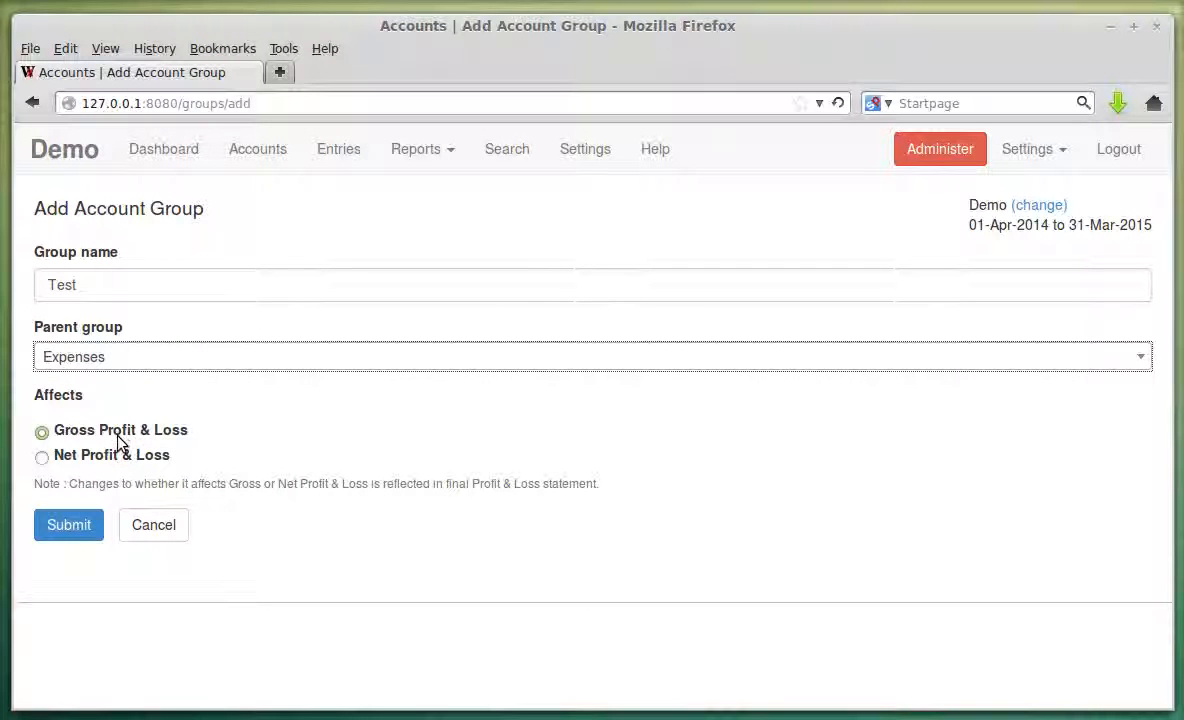
click(160, 524)
- Look through the chart of accounts and check the net profit on the Profit and Loss statement
scroll(380, 395, down, 4)
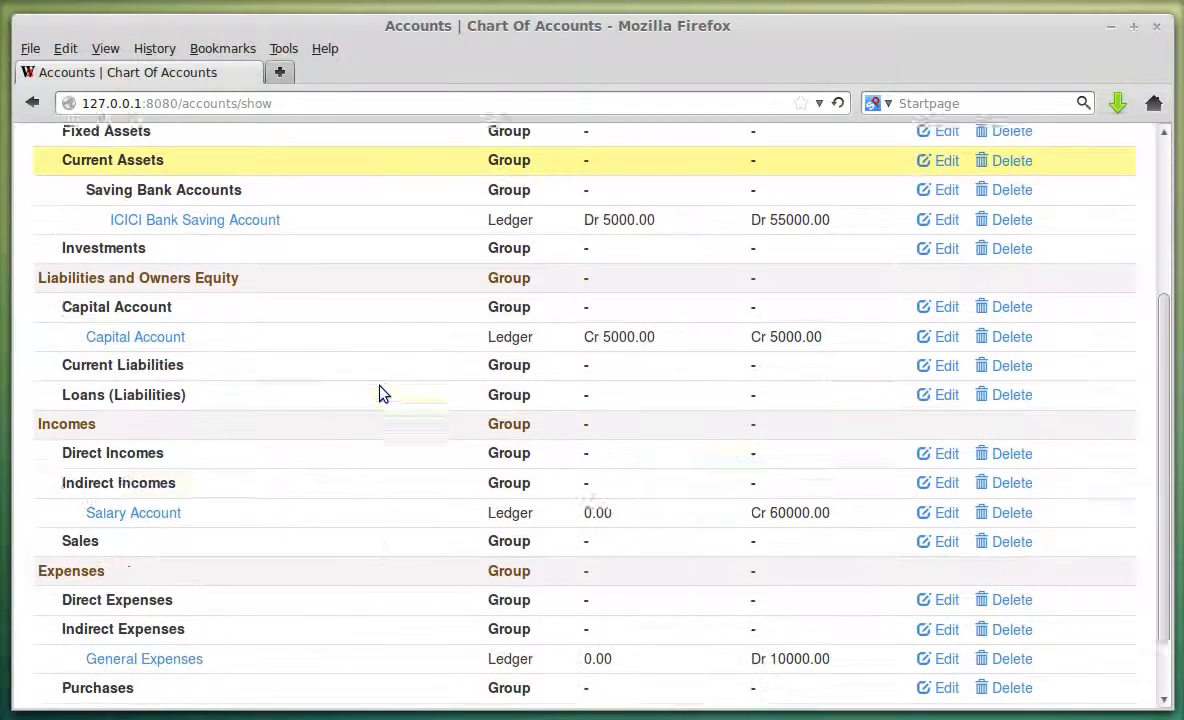
scroll(400, 550, down, 1)
scroll(600, 556, up, 6)
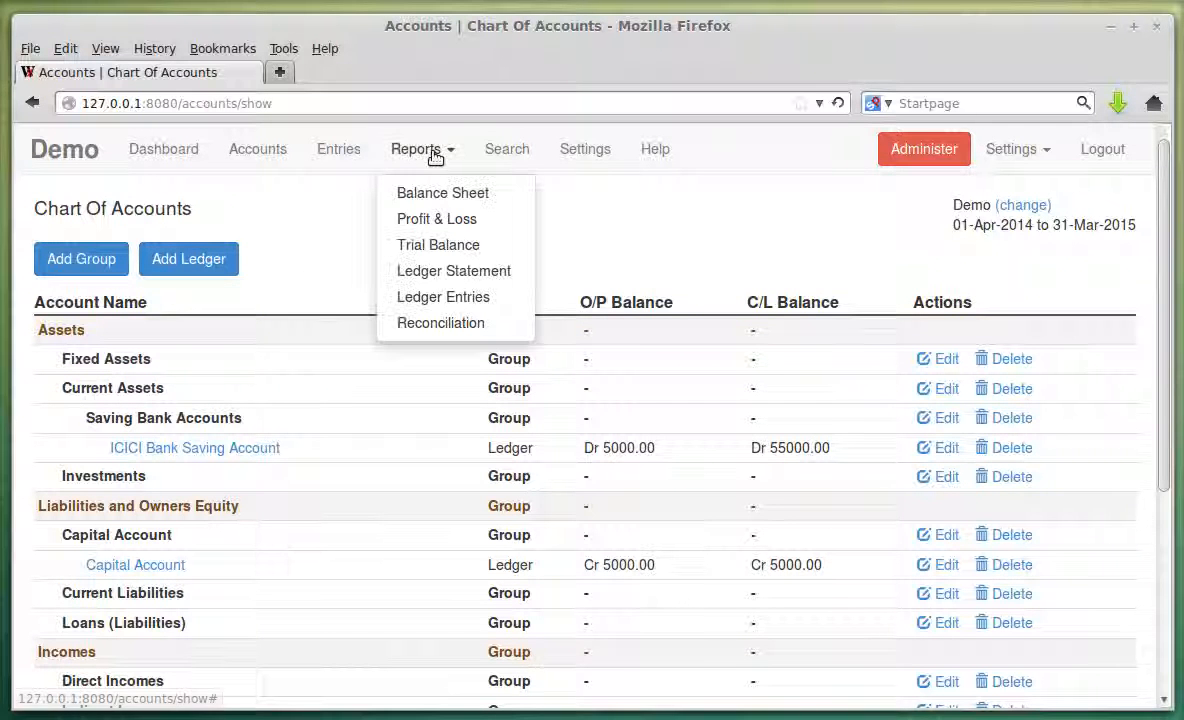
click(445, 220)
scroll(640, 440, down, 4)
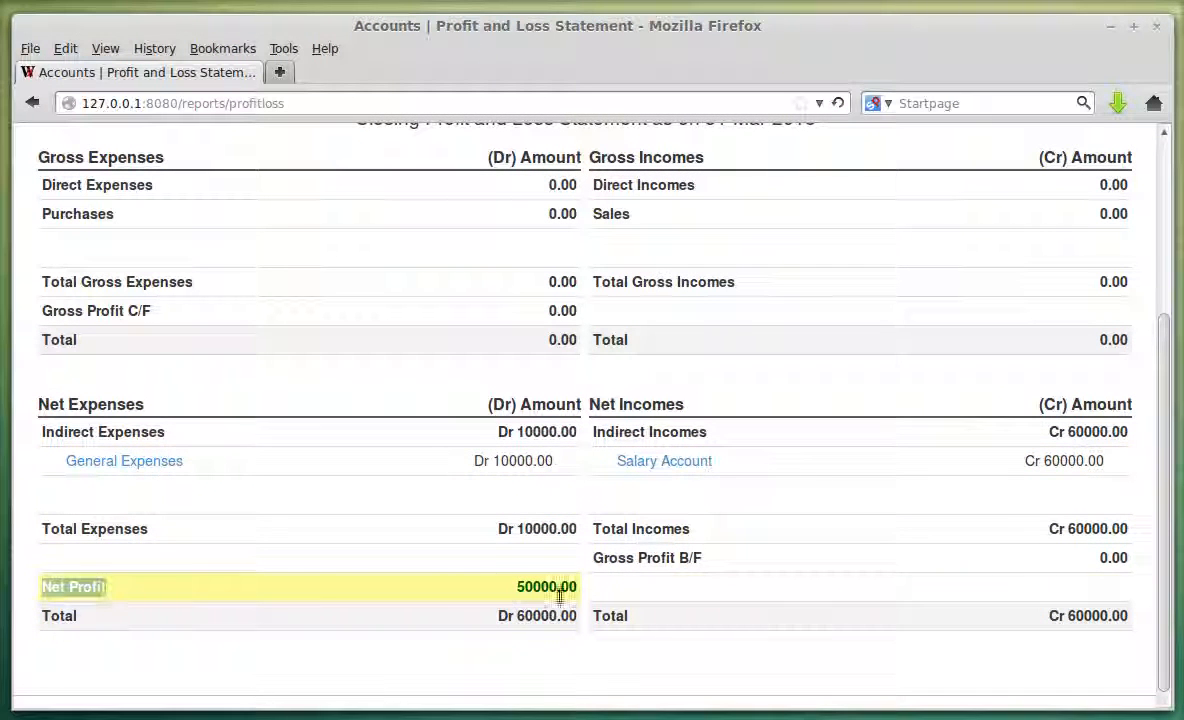
click(365, 591)
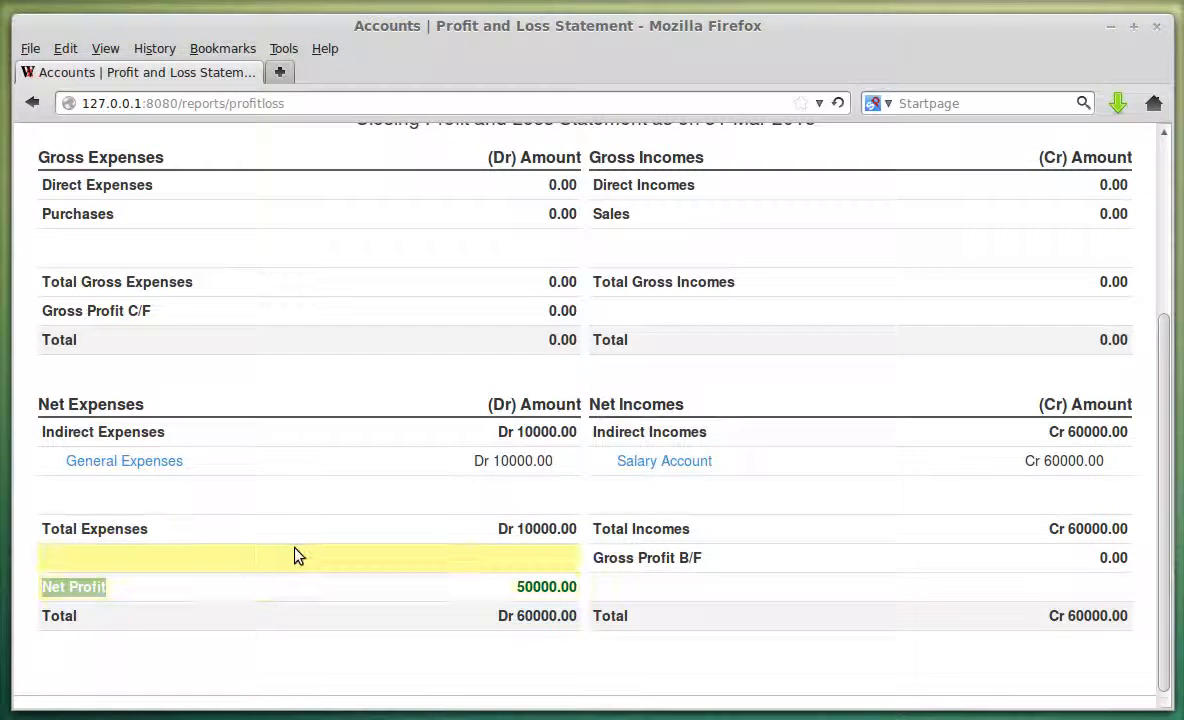
- Open the Balance Sheet report and examine the Profit & Loss Account (Net Profit) line and the total of the assets side
scroll(330, 553, up, 5)
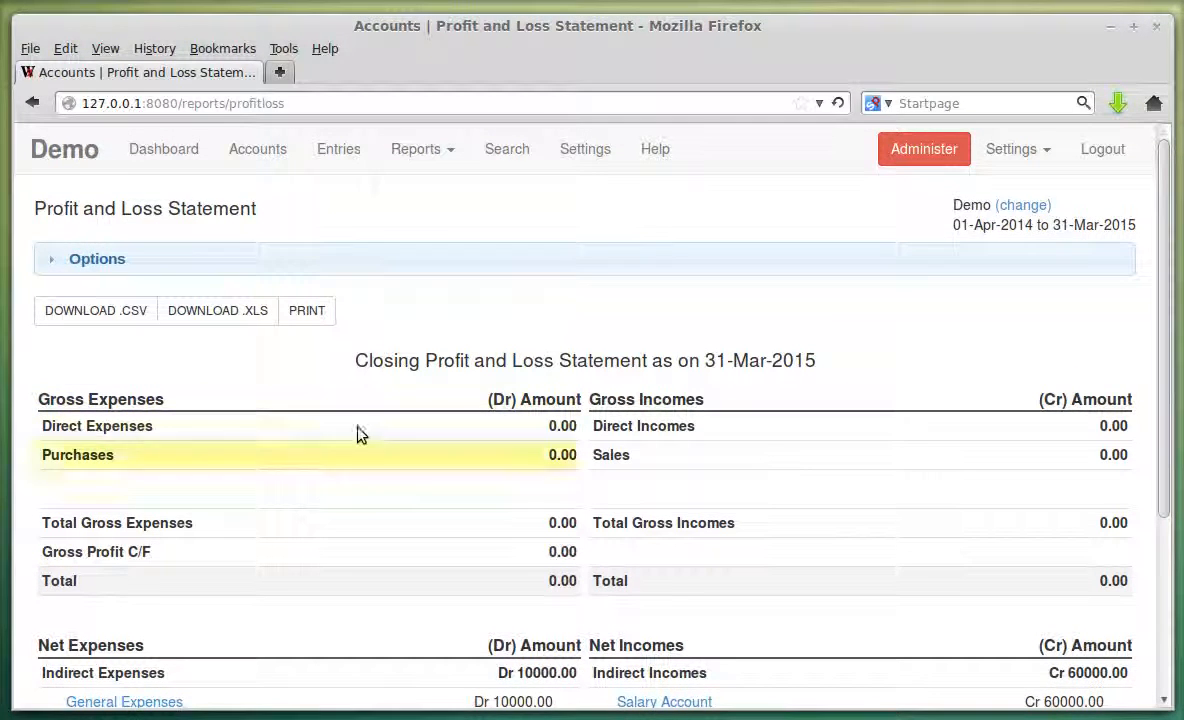
click(447, 149)
click(433, 198)
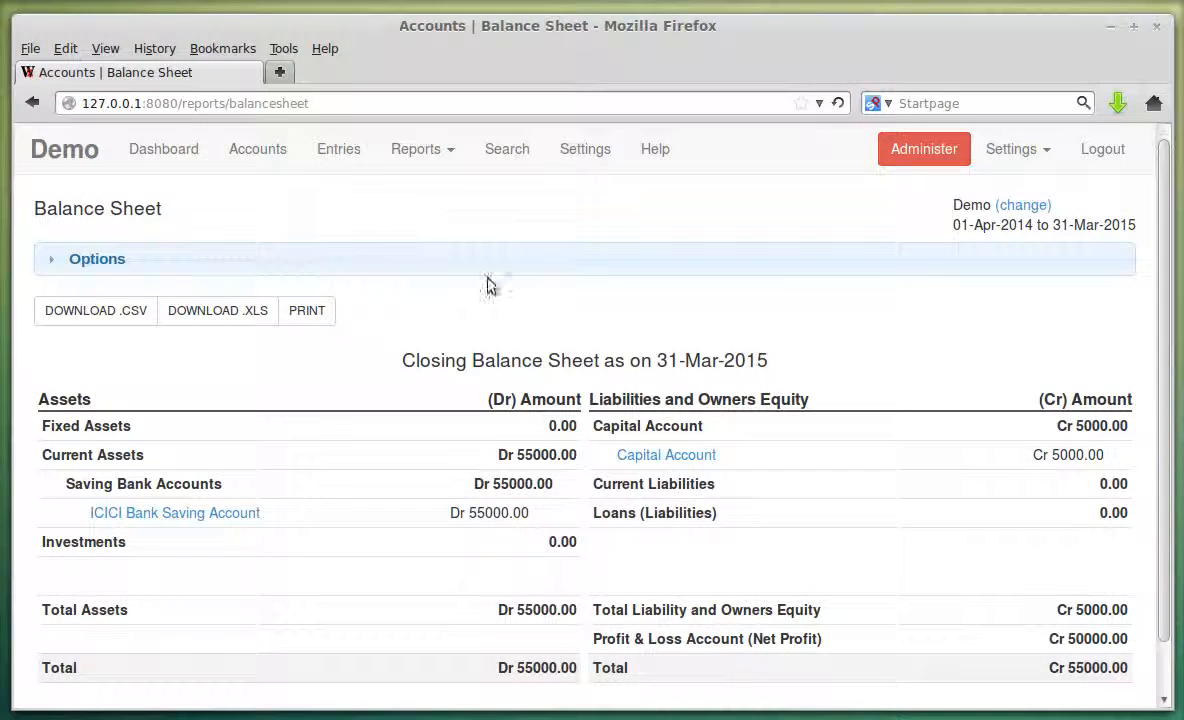
scroll(541, 360, down, 1)
drag(595, 585, 809, 579)
click(648, 585)
drag(594, 587, 856, 588)
click(860, 589)
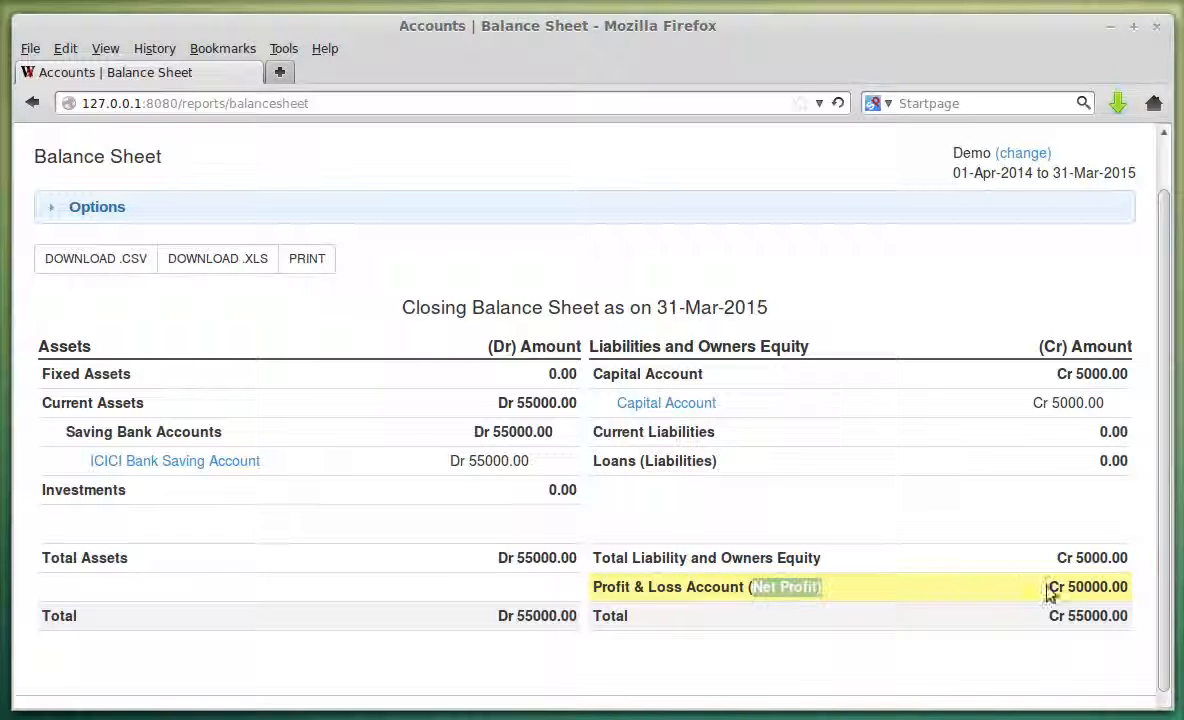
double_click(1080, 587)
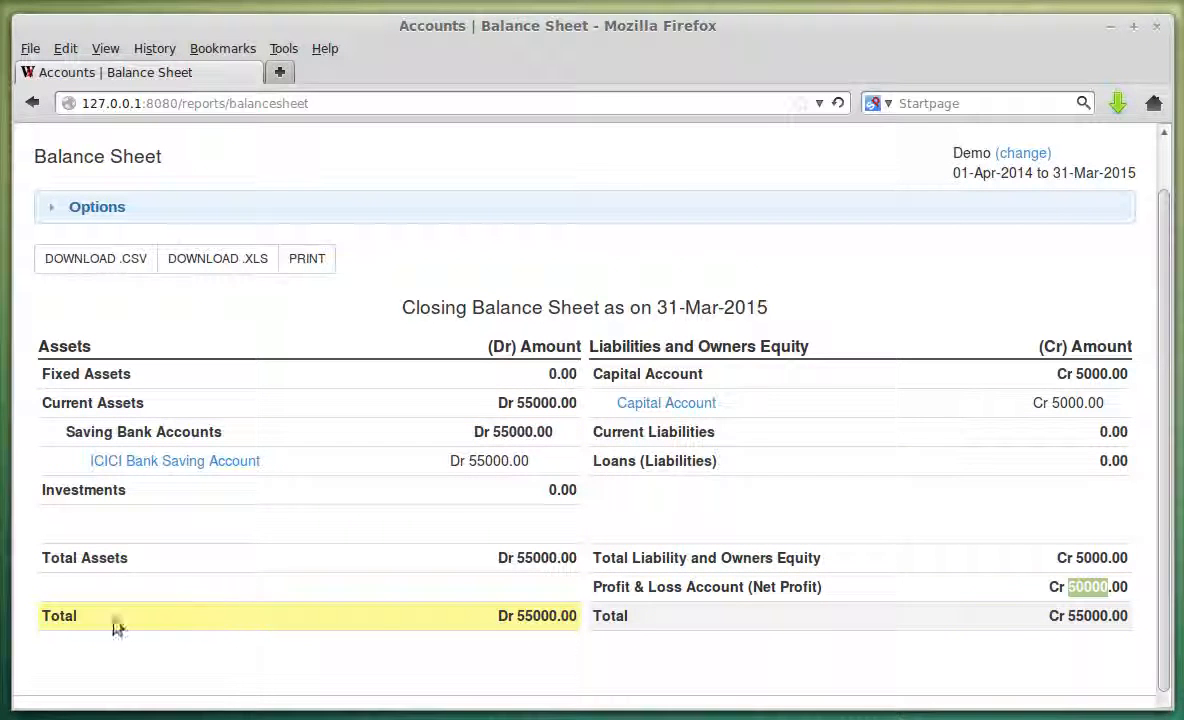
click(505, 608)
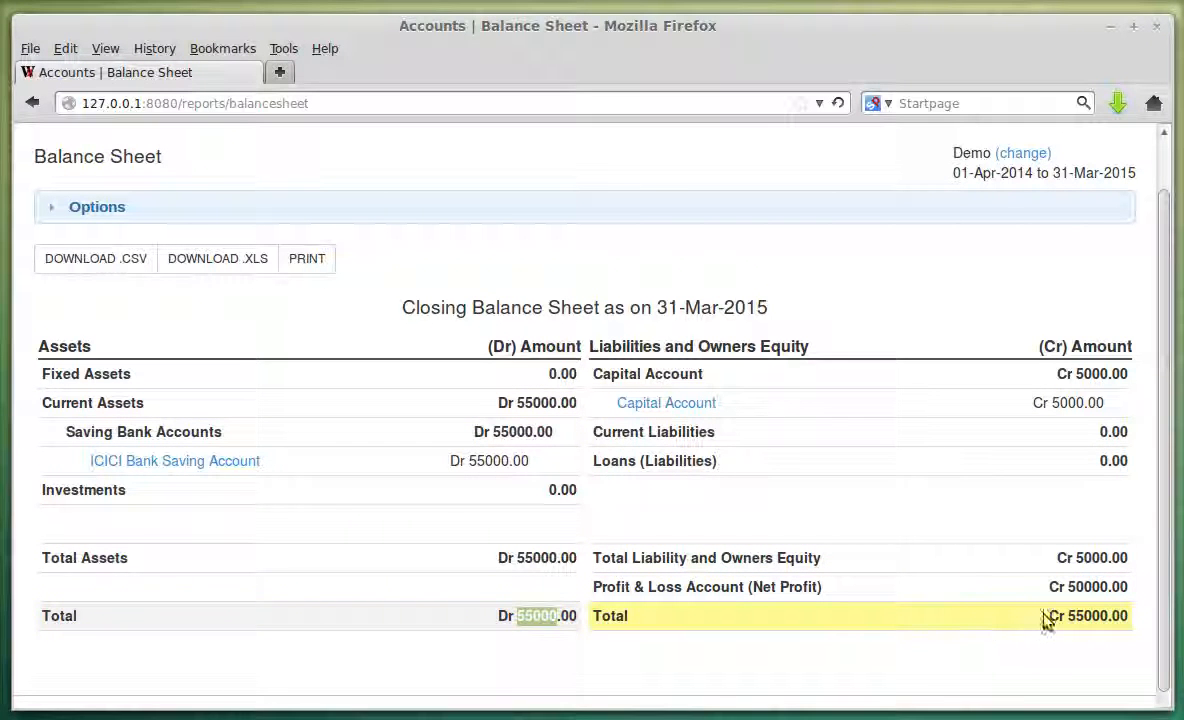
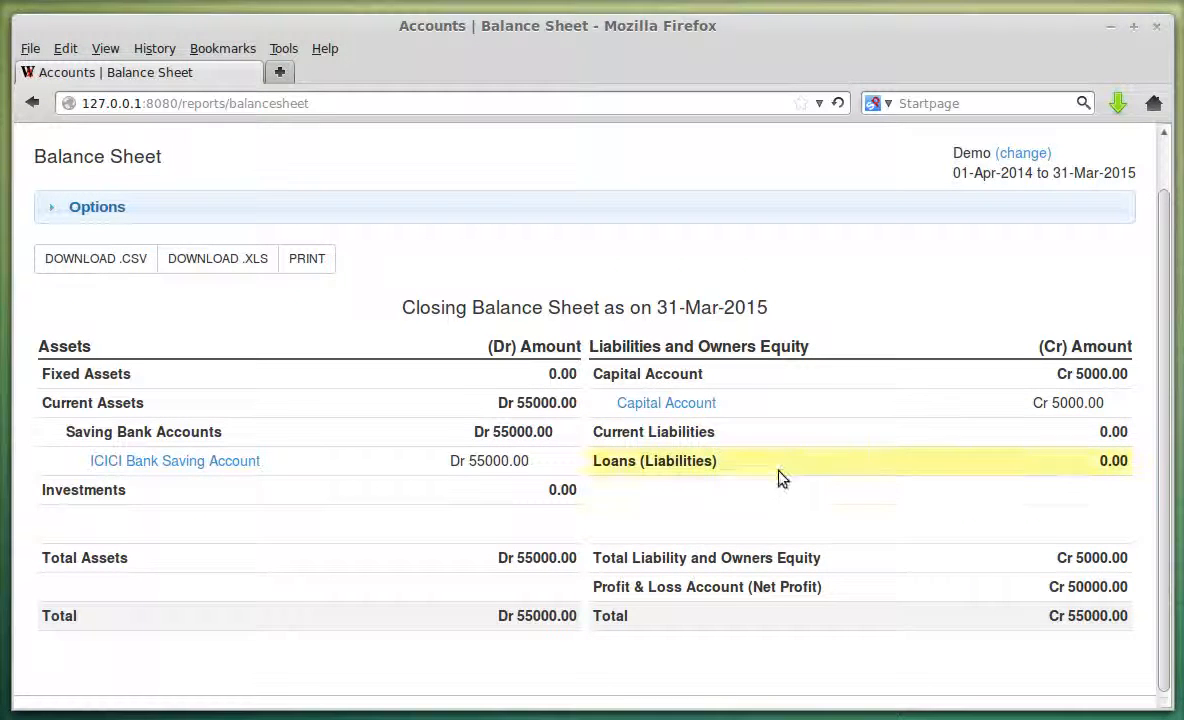
- Expand the Balance Sheet options, enable Show Opening Balance Sheet and generate the report
scroll(780, 478, up, 1)
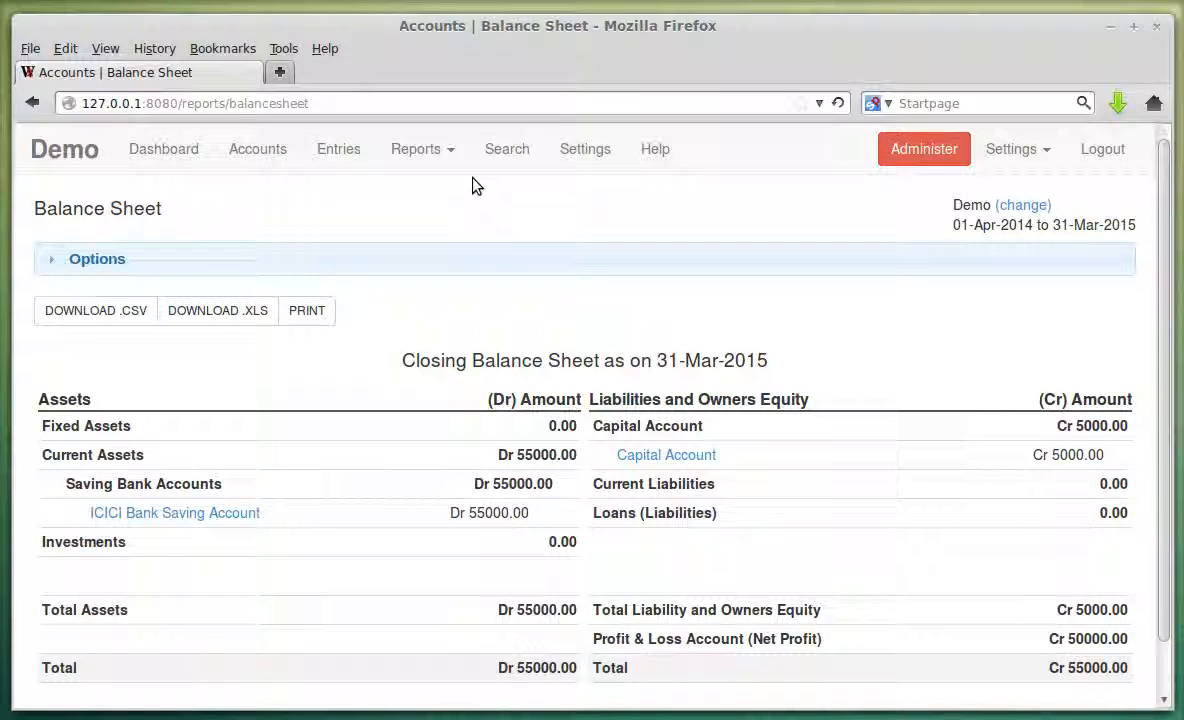
click(312, 273)
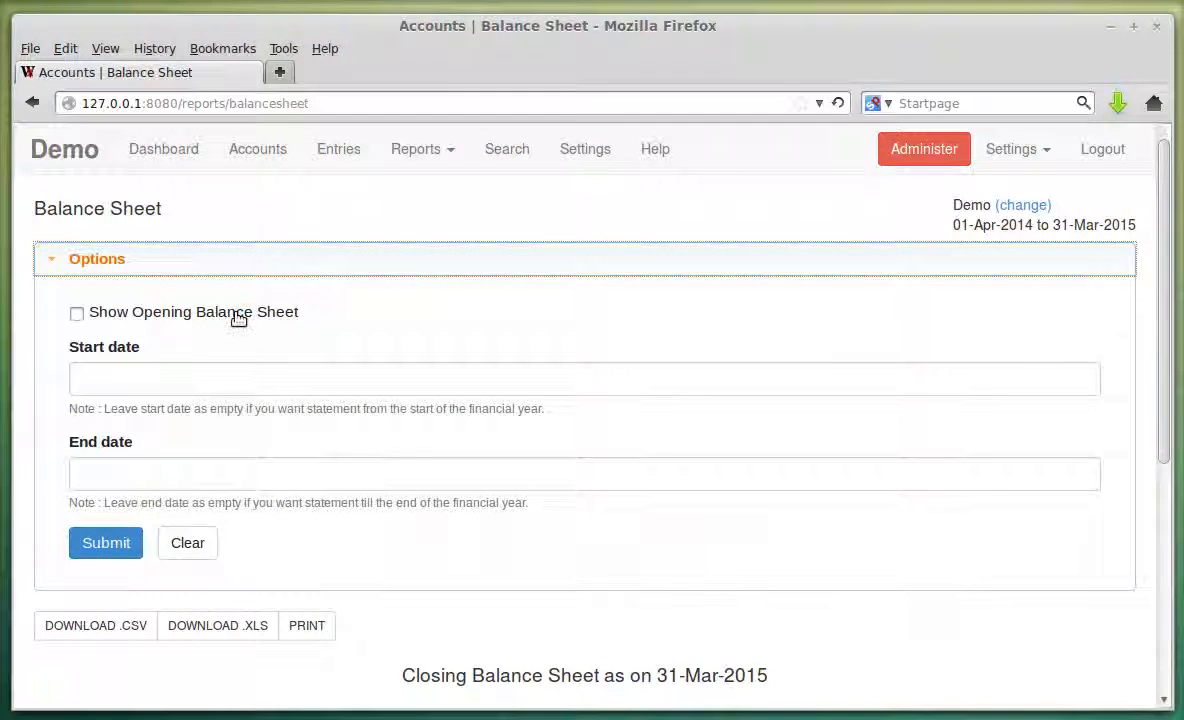
click(238, 318)
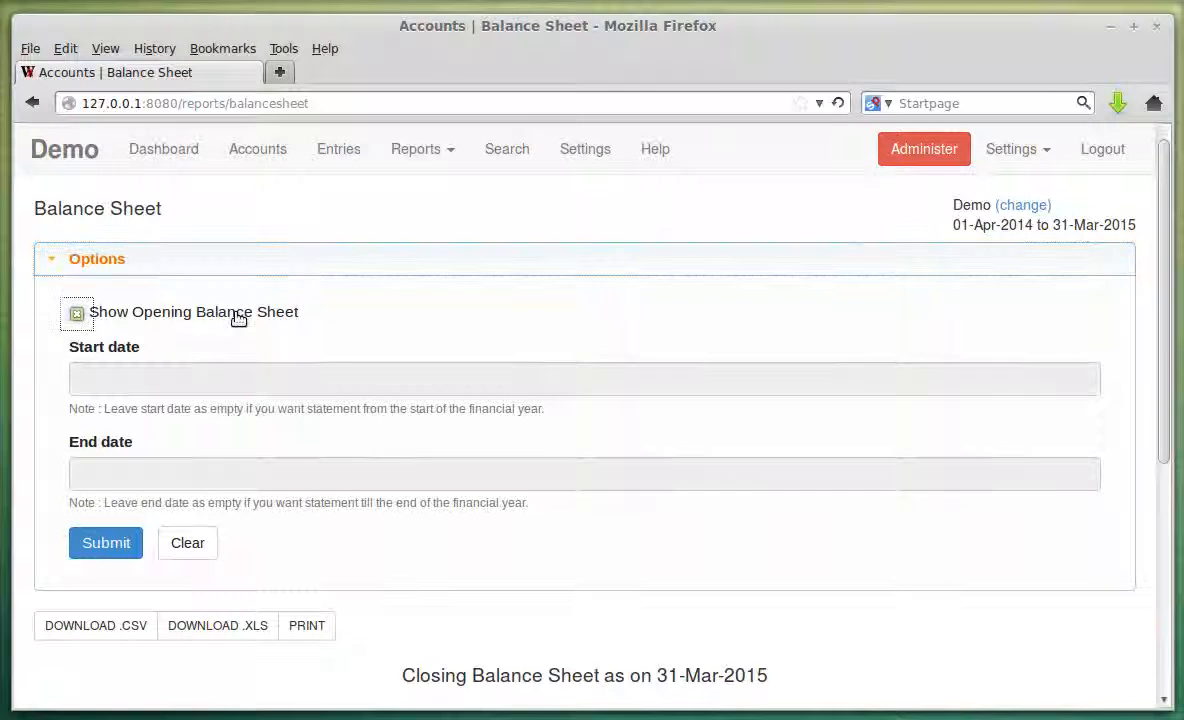
click(128, 537)
scroll(643, 460, down, 2)
scroll(645, 456, down, 6)
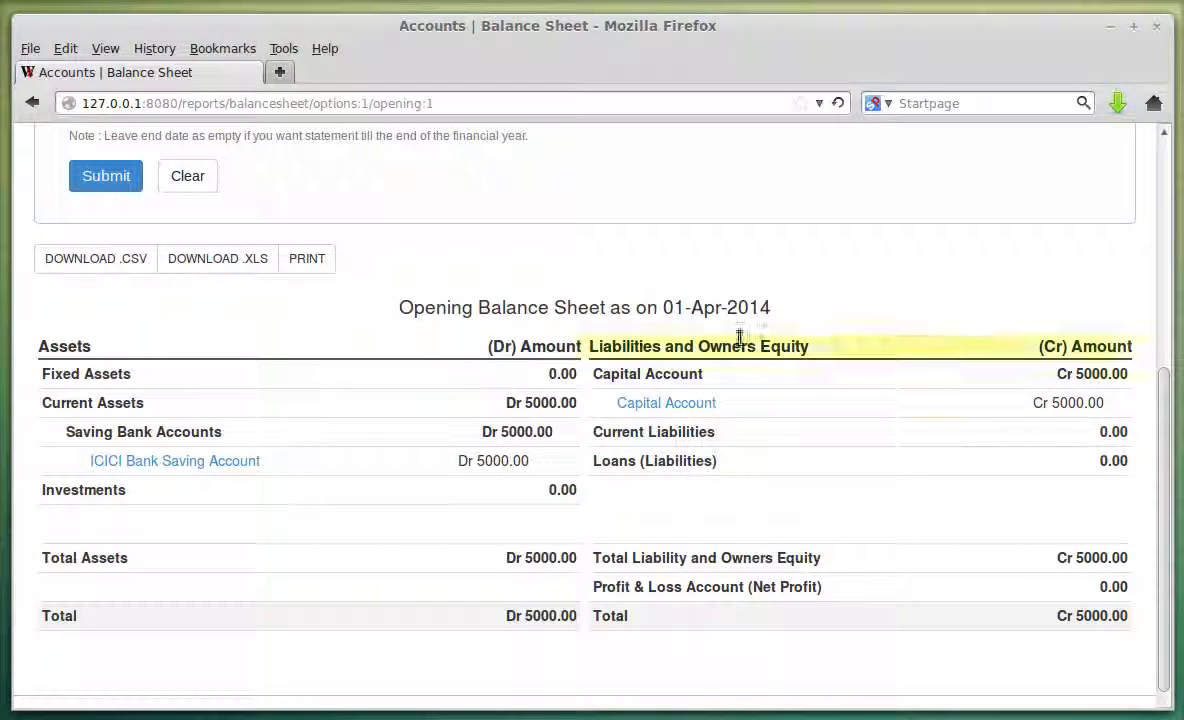
- Turn off Show Opening Balance Sheet, set the end date to 30-Apr-2014 and generate the Balance Sheet
scroll(210, 284, up, 4)
click(195, 175)
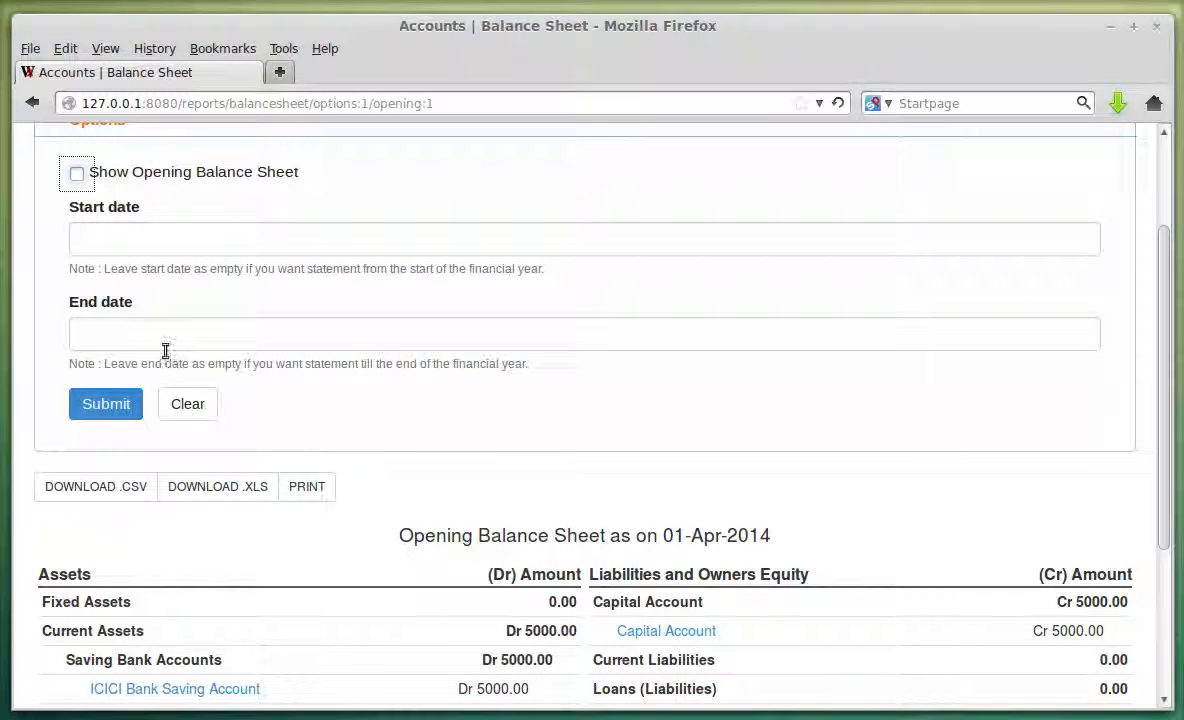
click(222, 333)
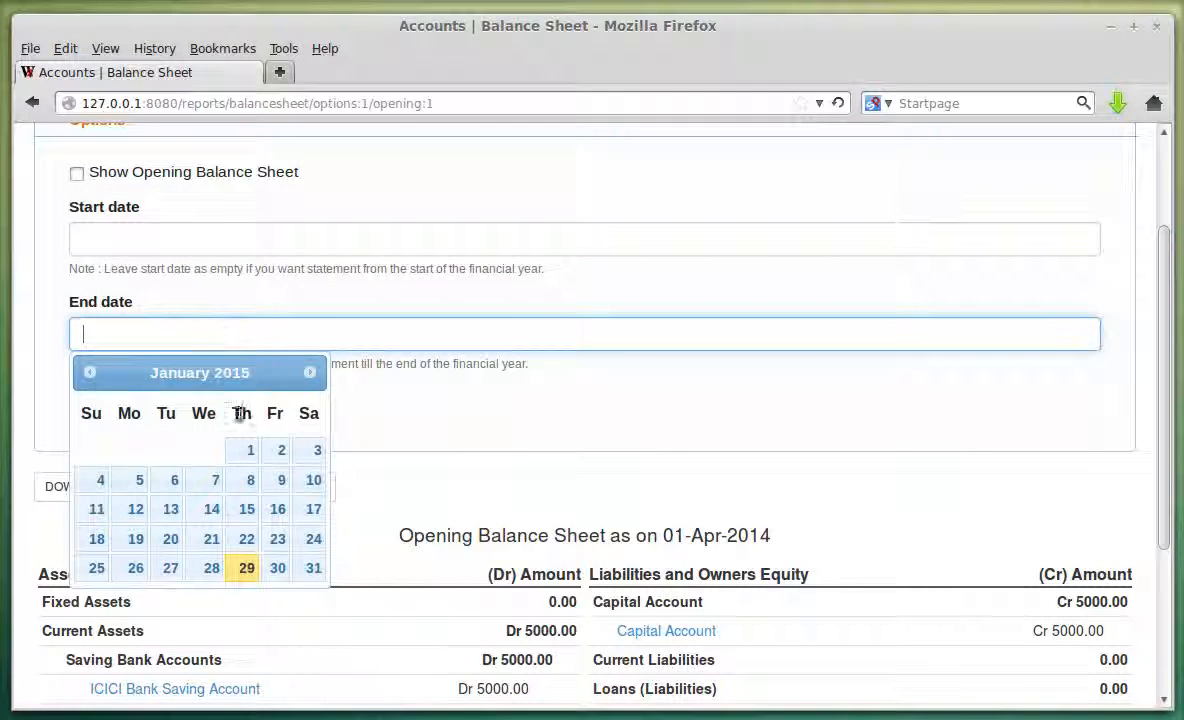
click(89, 372)
click(89, 372)
click(89, 372)
click(89, 372)
click(89, 372)
click(89, 372)
click(89, 372)
click(89, 372)
click(89, 372)
click(210, 572)
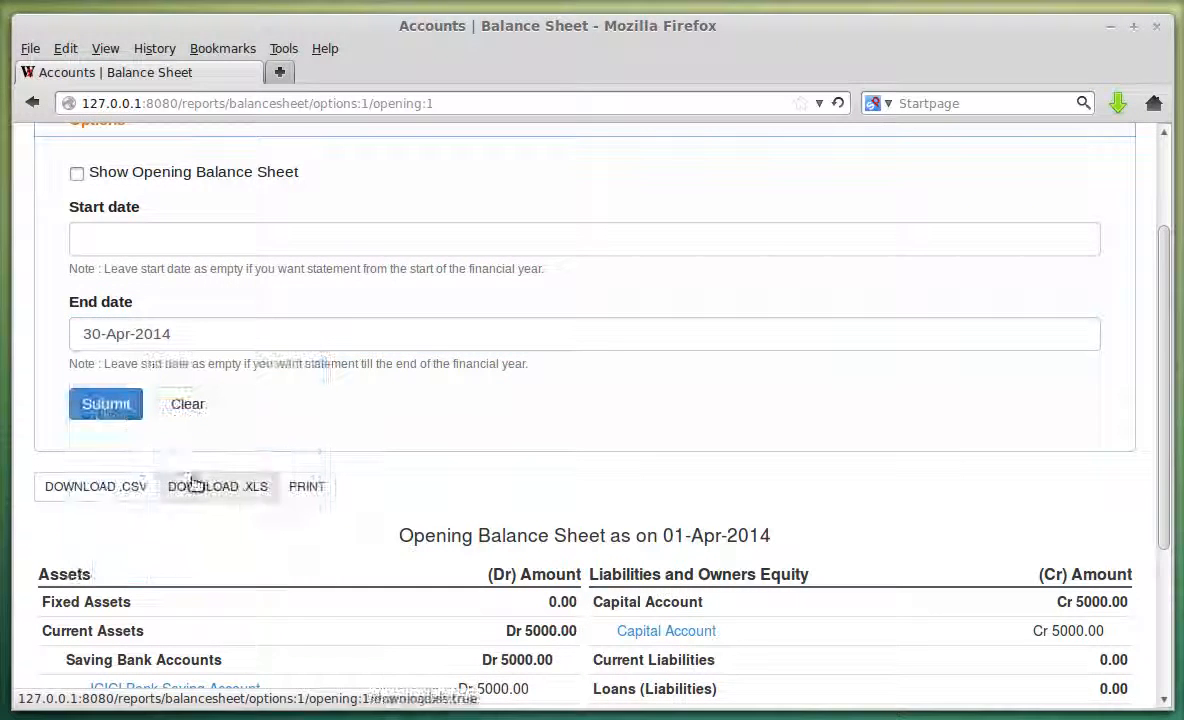
click(106, 410)
scroll(680, 409, down, 3)
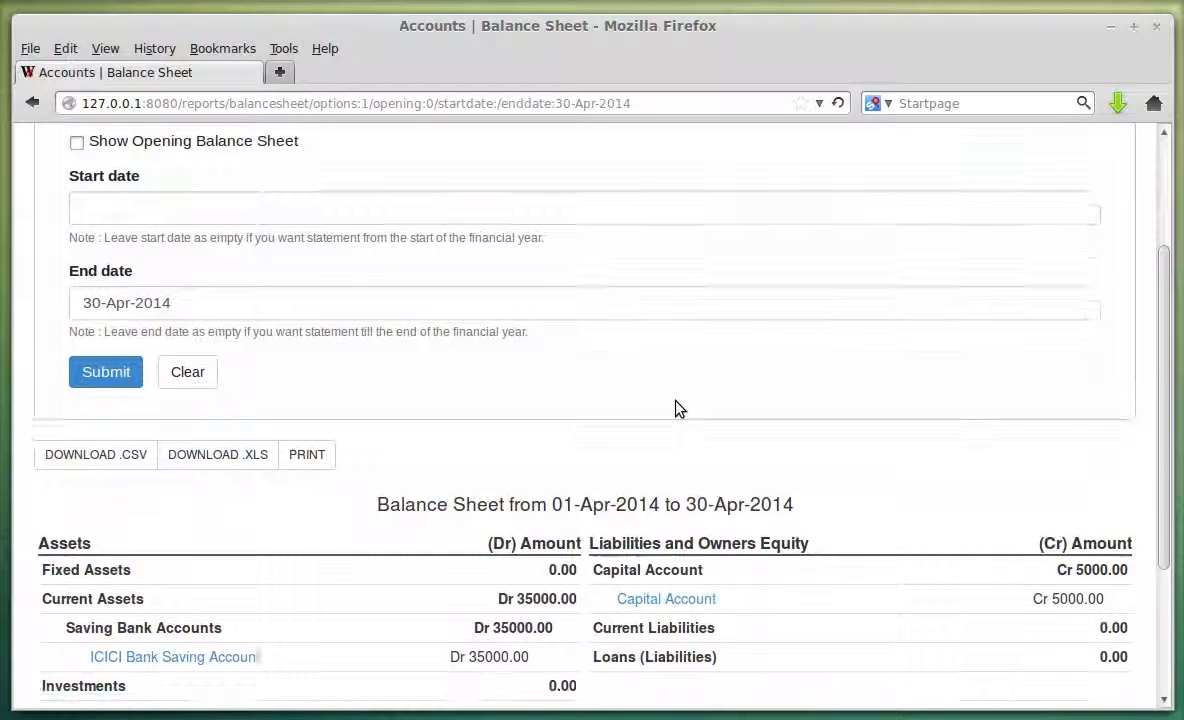
scroll(318, 290, up, 2)
scroll(393, 400, down, 2)
scroll(620, 385, down, 3)
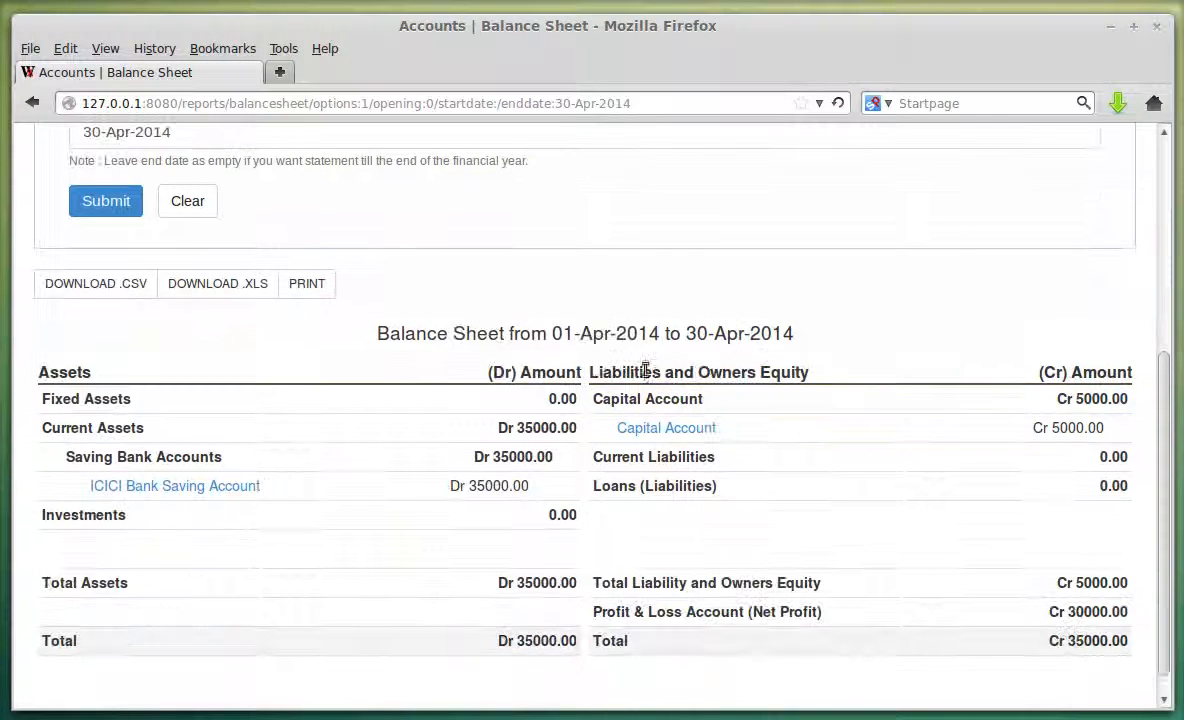
scroll(925, 490, down, 1)
scroll(605, 548, up, 2)
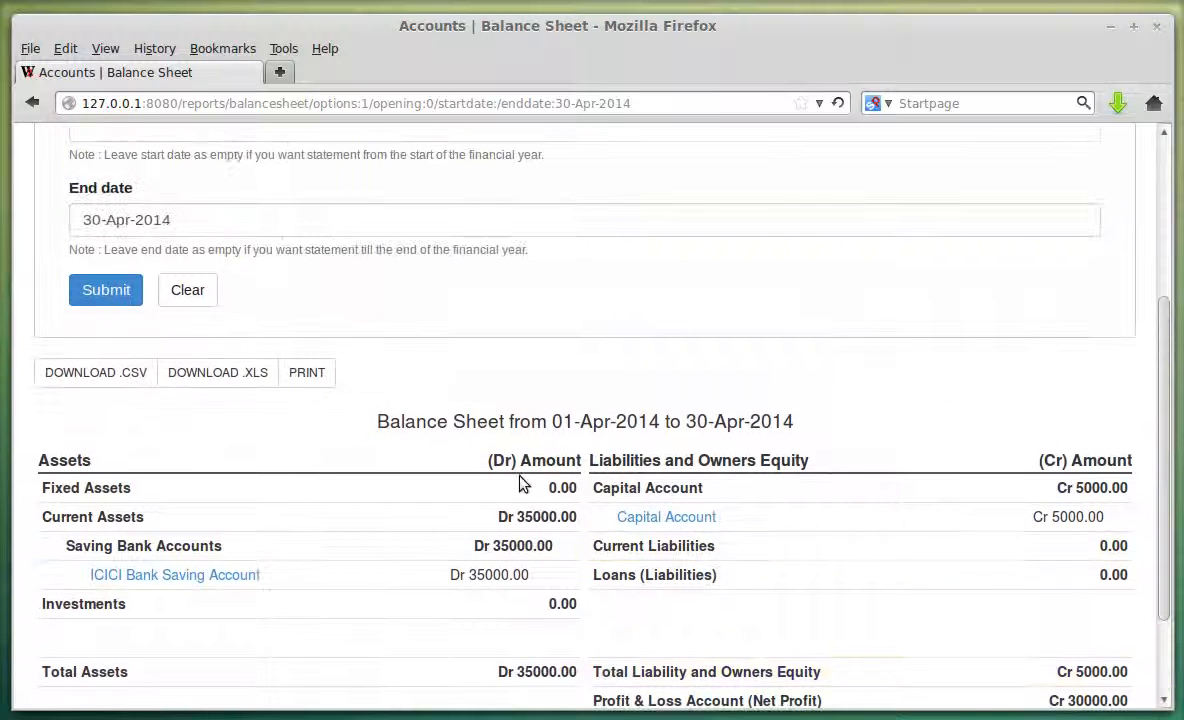
- Set the start date to 01-Apr-2014 as well and generate the Balance Sheet for that period
scroll(290, 284, up, 2)
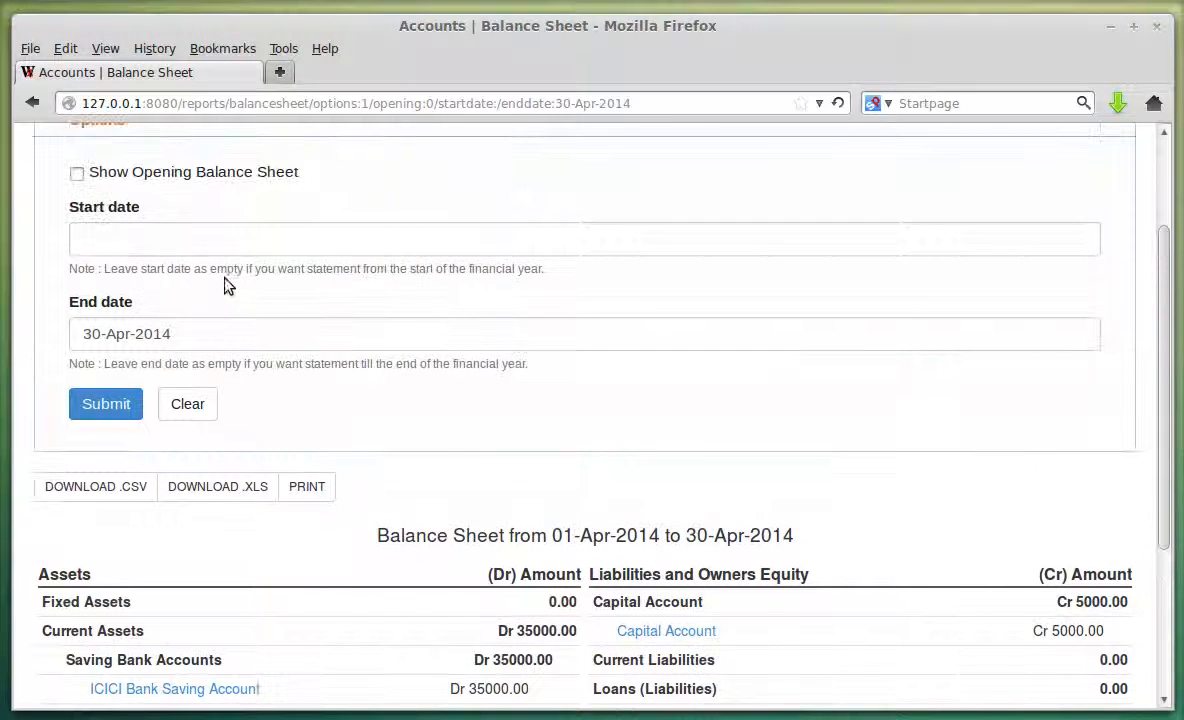
click(171, 247)
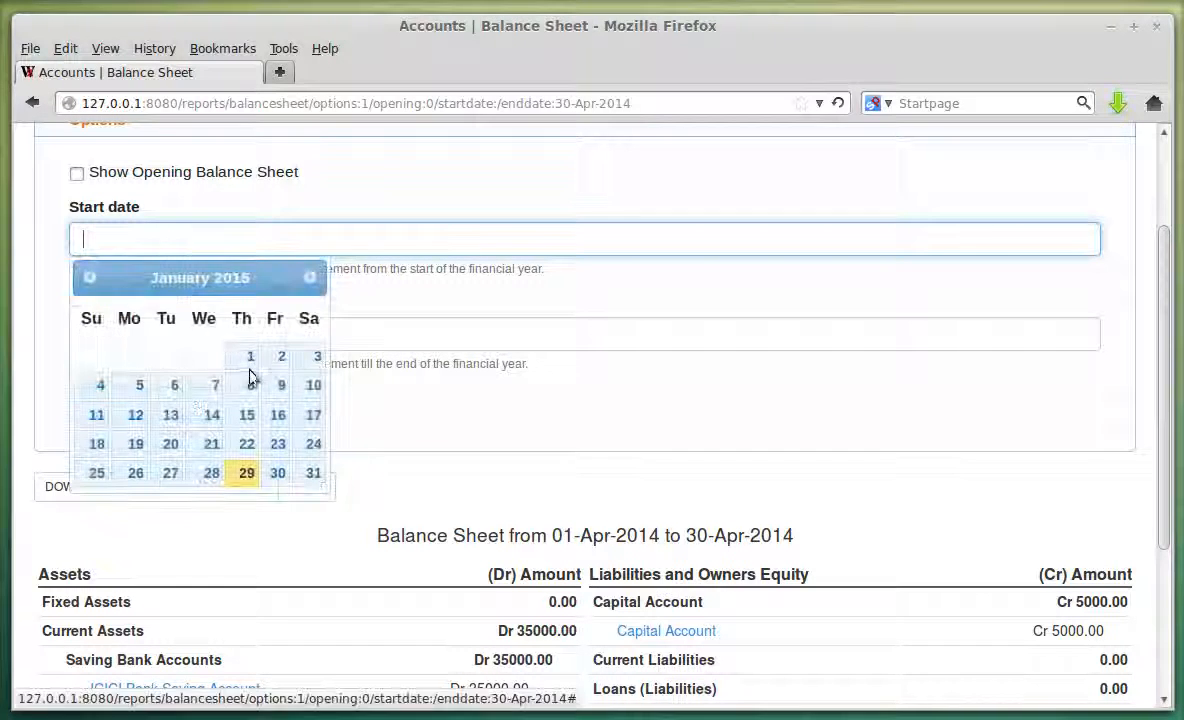
click(91, 284)
click(91, 284)
click(91, 284)
click(91, 284)
click(91, 284)
click(91, 284)
click(91, 284)
click(91, 284)
click(92, 285)
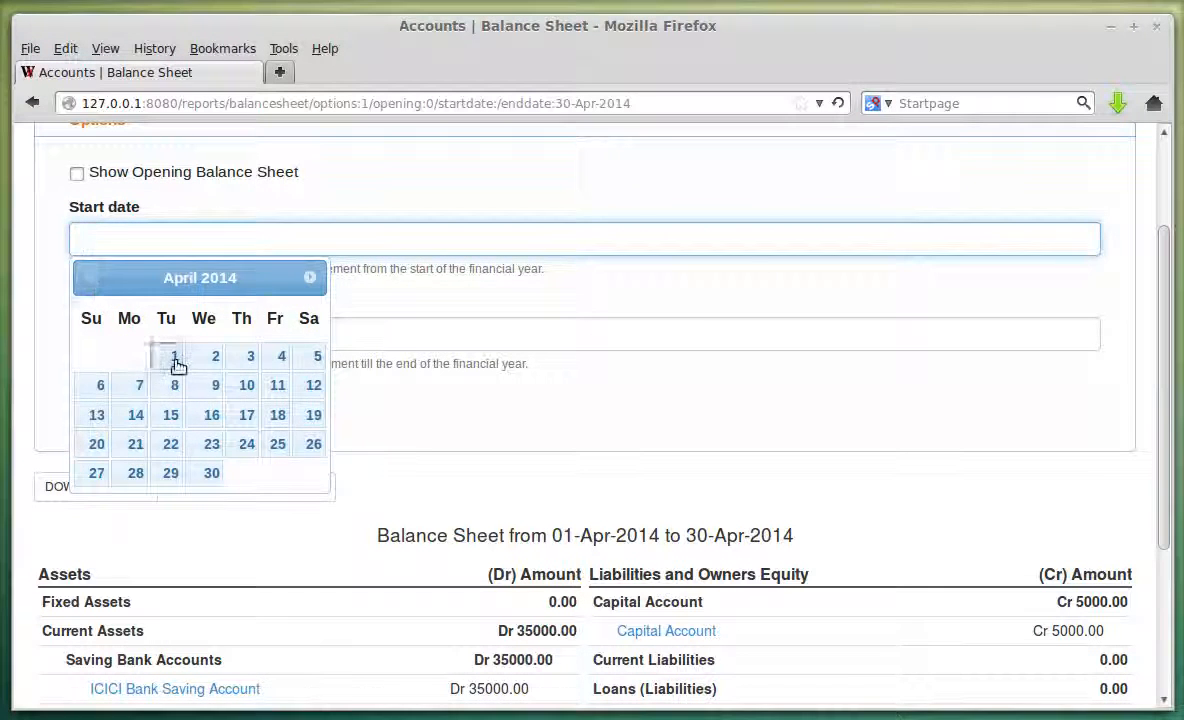
click(175, 360)
click(126, 405)
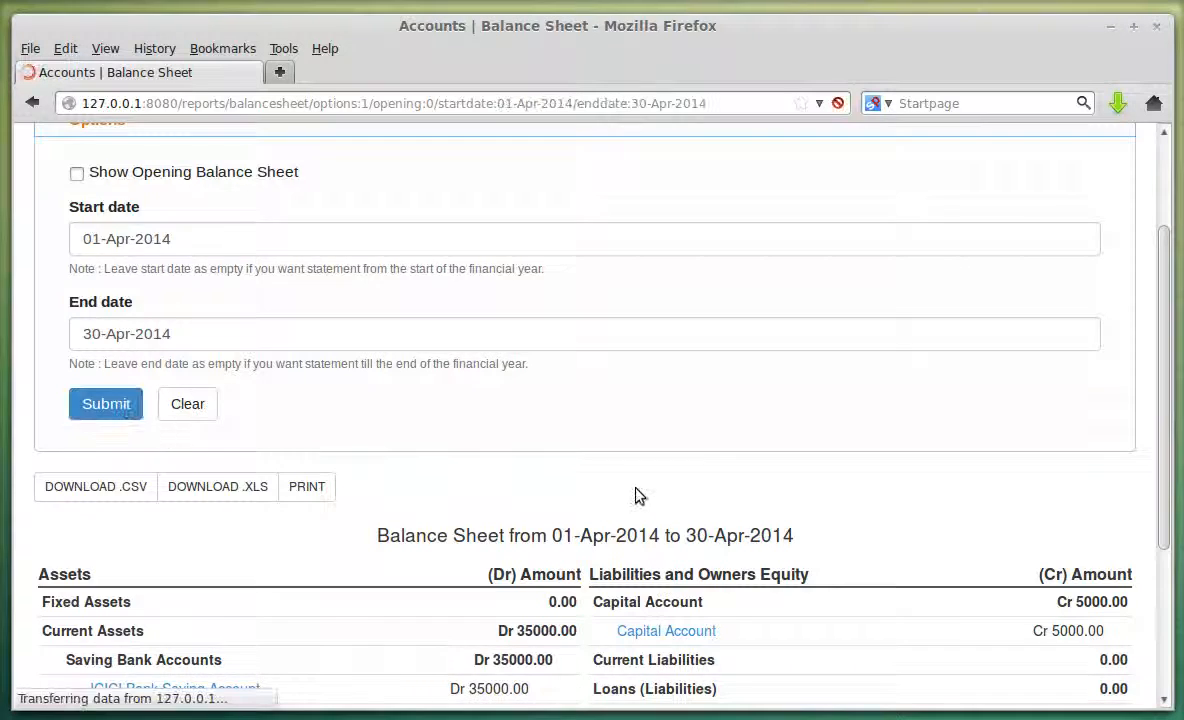
scroll(705, 463, down, 5)
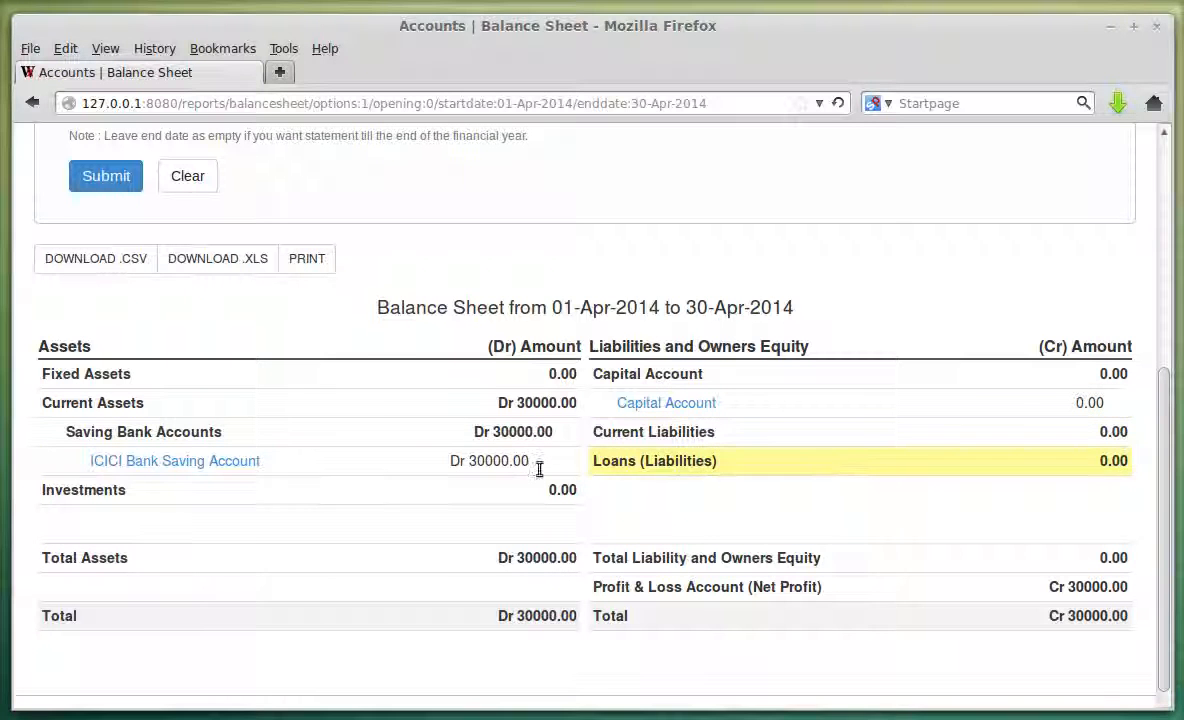
- Empty the start date, keep 30-Apr-2014 as the end date and regenerate the Balance Sheet
scroll(392, 374, up, 3)
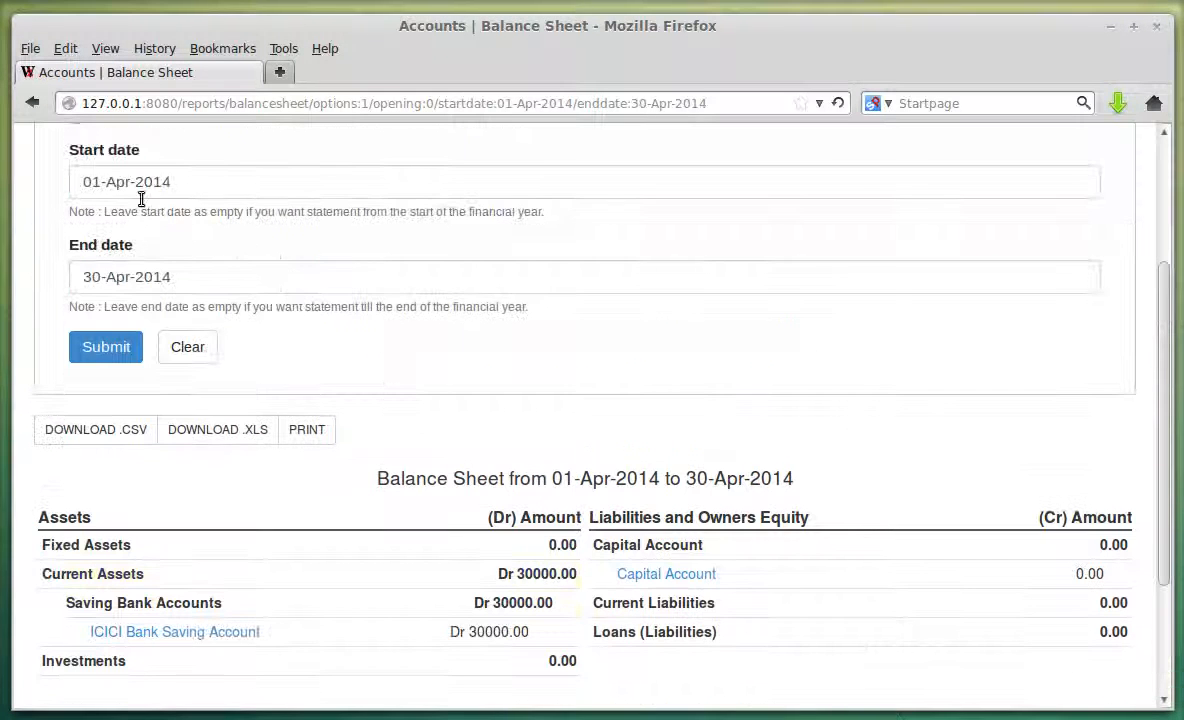
scroll(378, 399, up, 3)
click(245, 362)
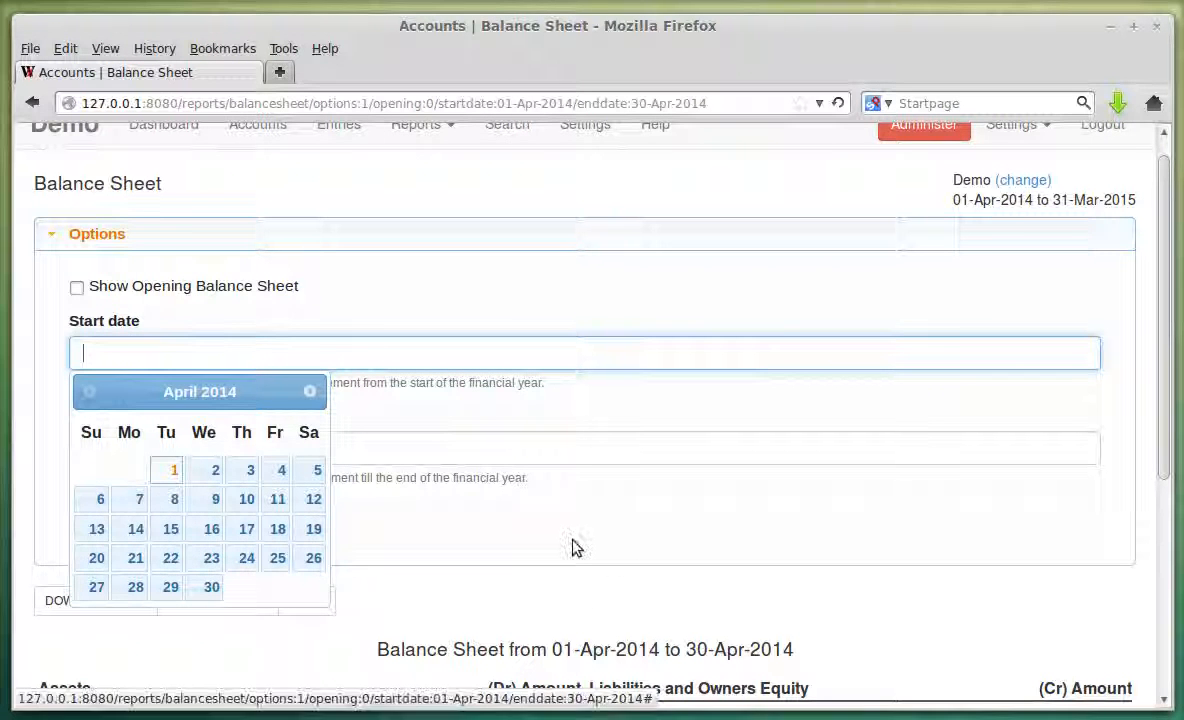
click(573, 581)
click(140, 518)
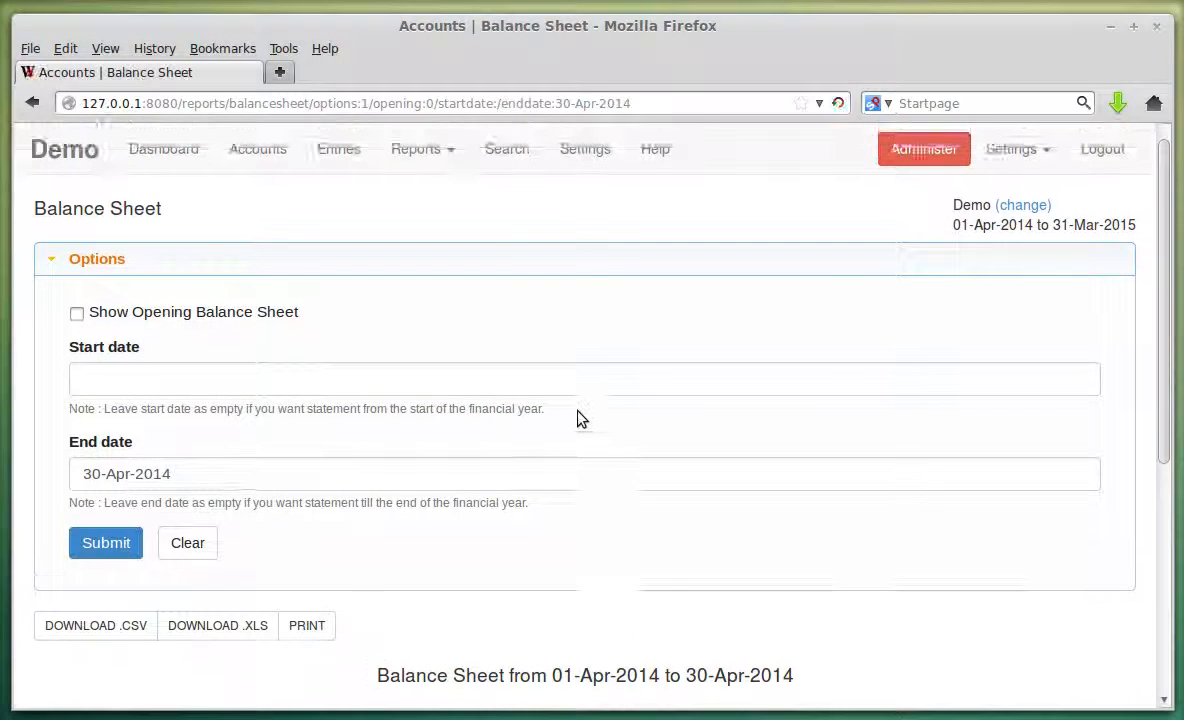
scroll(841, 495, down, 5)
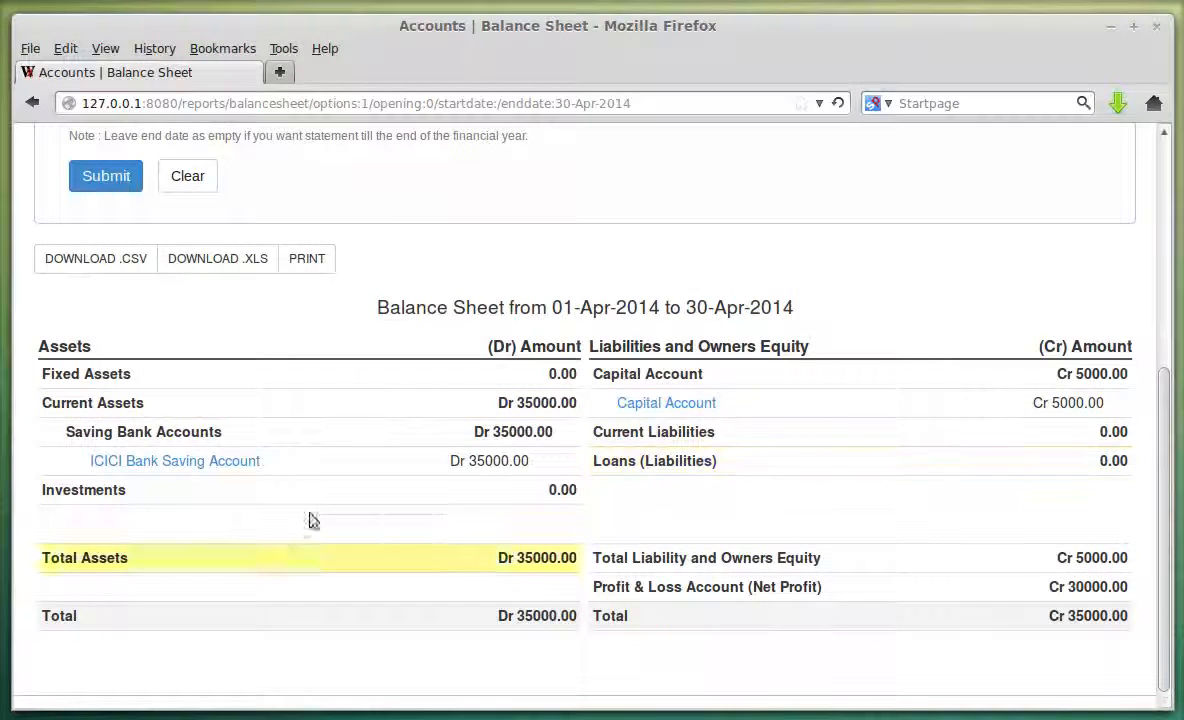
- Clear all Balance Sheet options to bring back the closing balance sheet for the full financial year
scroll(396, 404, up, 5)
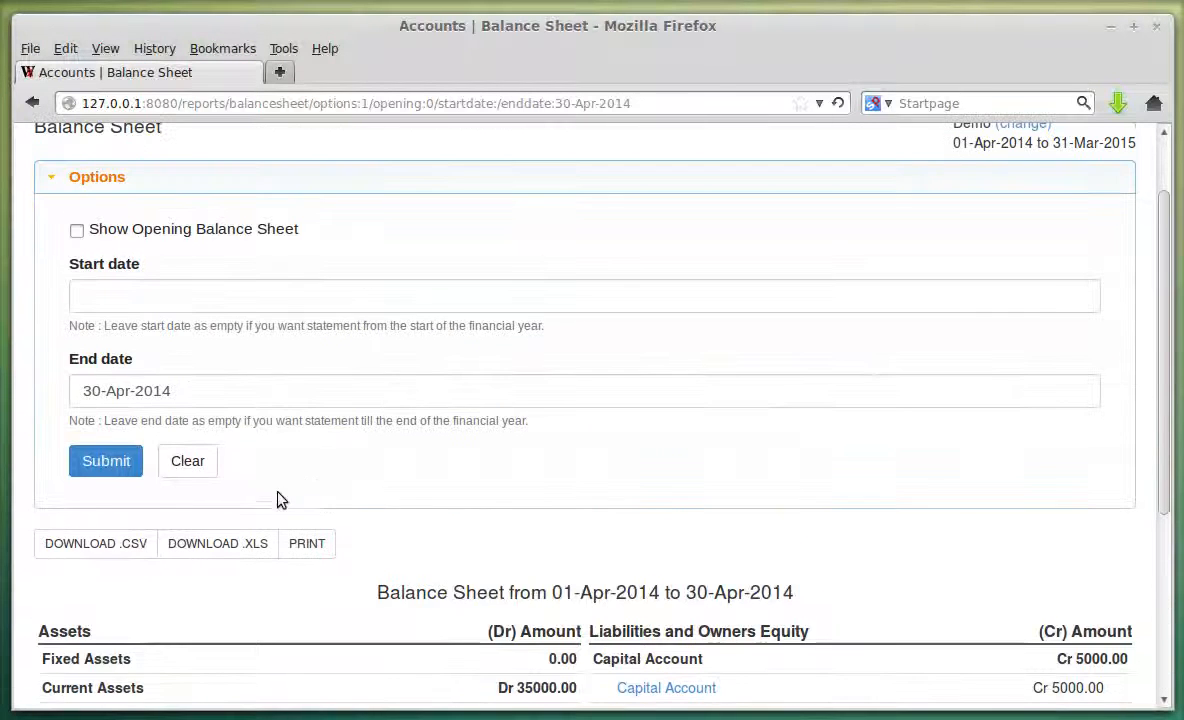
click(192, 463)
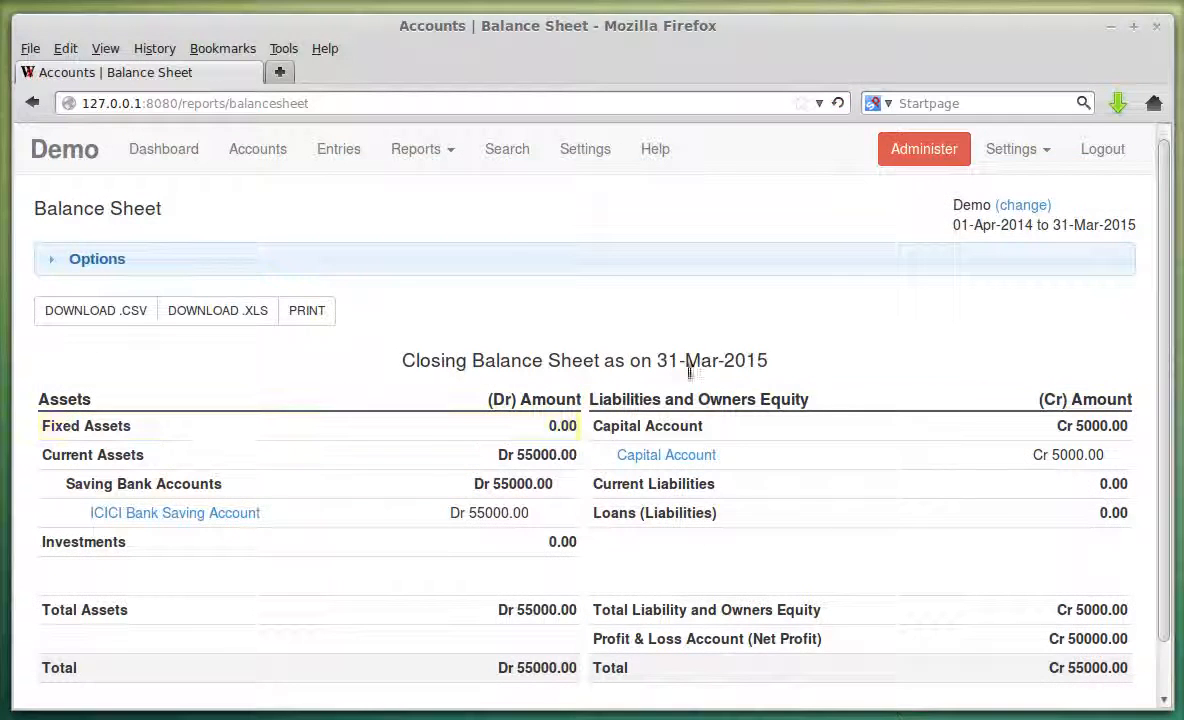
scroll(745, 388, down, 1)
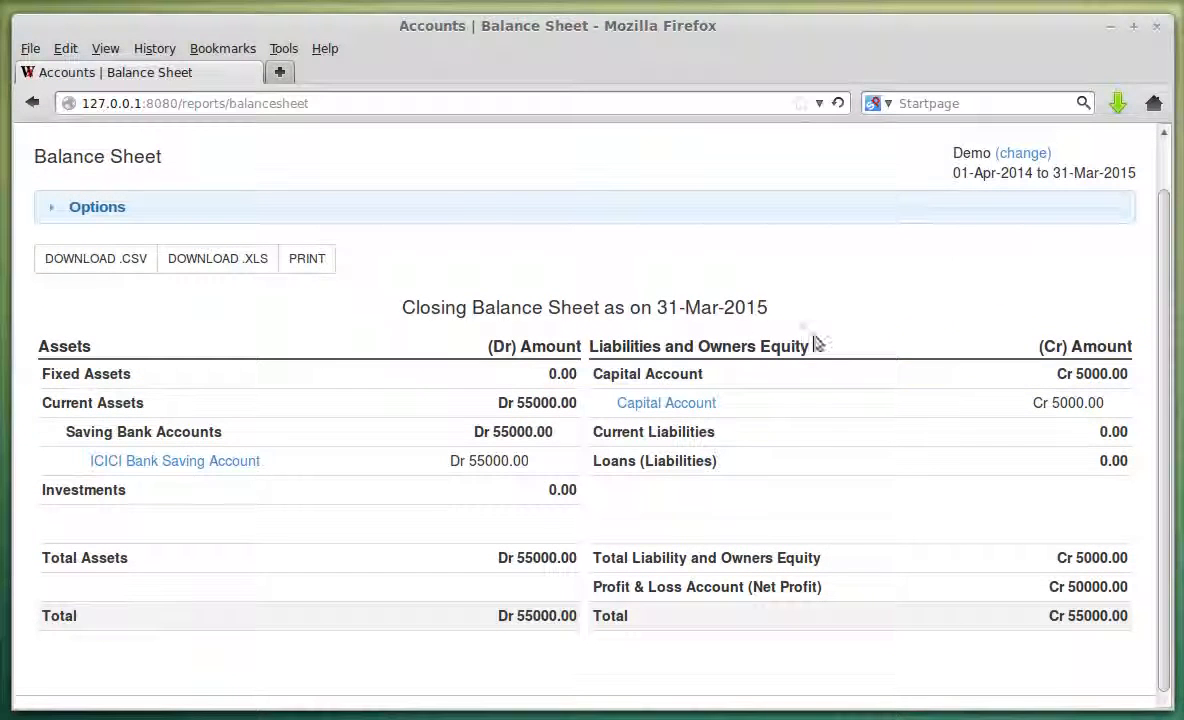
- Open the printable version of the closing balance sheet, look it over and close its window
click(303, 271)
drag(343, 0, 578, 114)
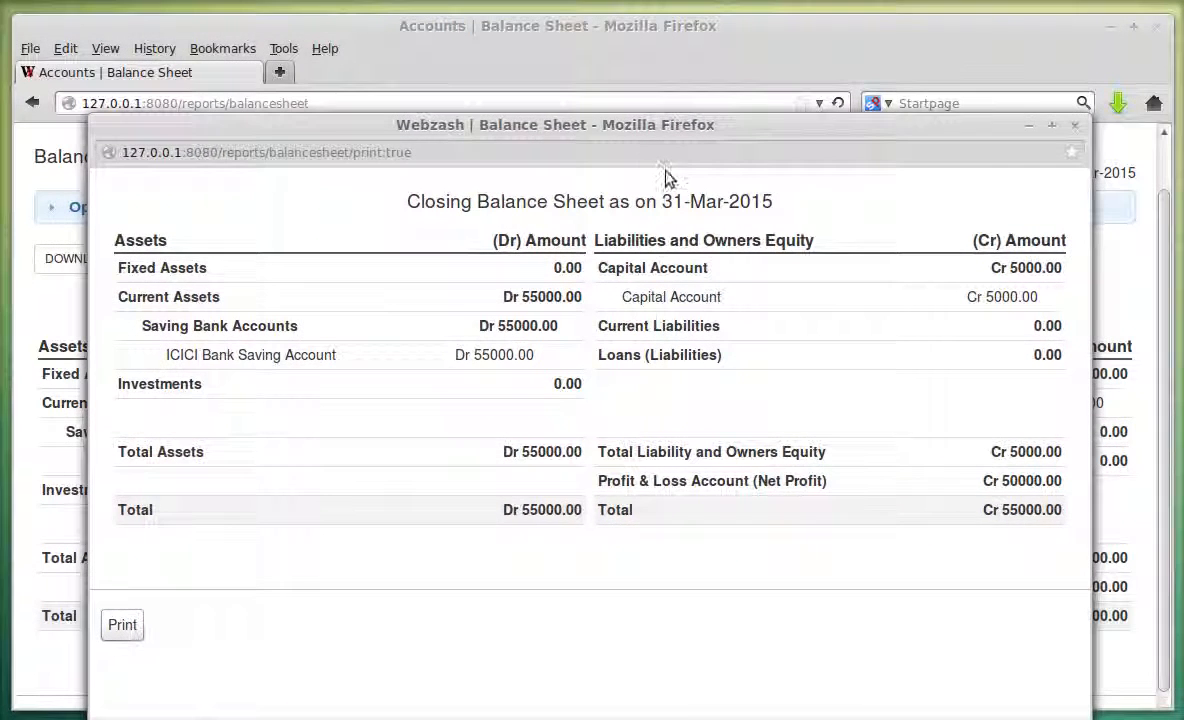
click(1076, 127)
- Open the Profit & Loss report, look at its available options and collapse them again
scroll(616, 465, up, 1)
click(418, 148)
click(438, 222)
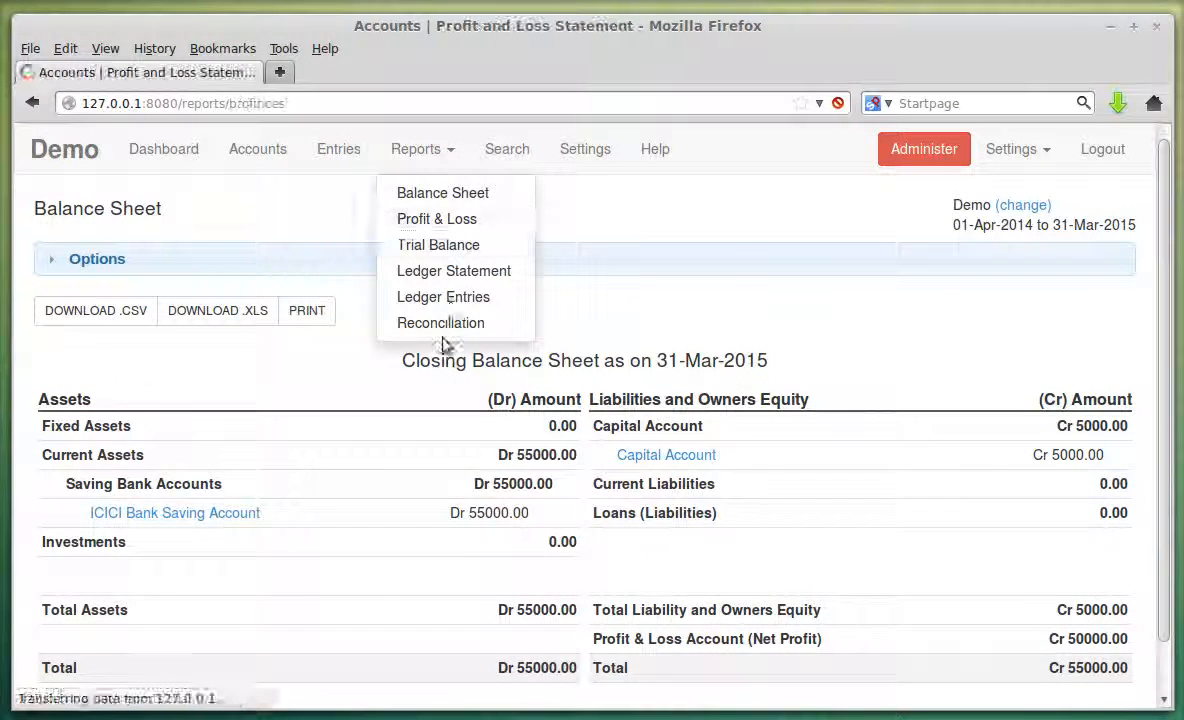
click(165, 270)
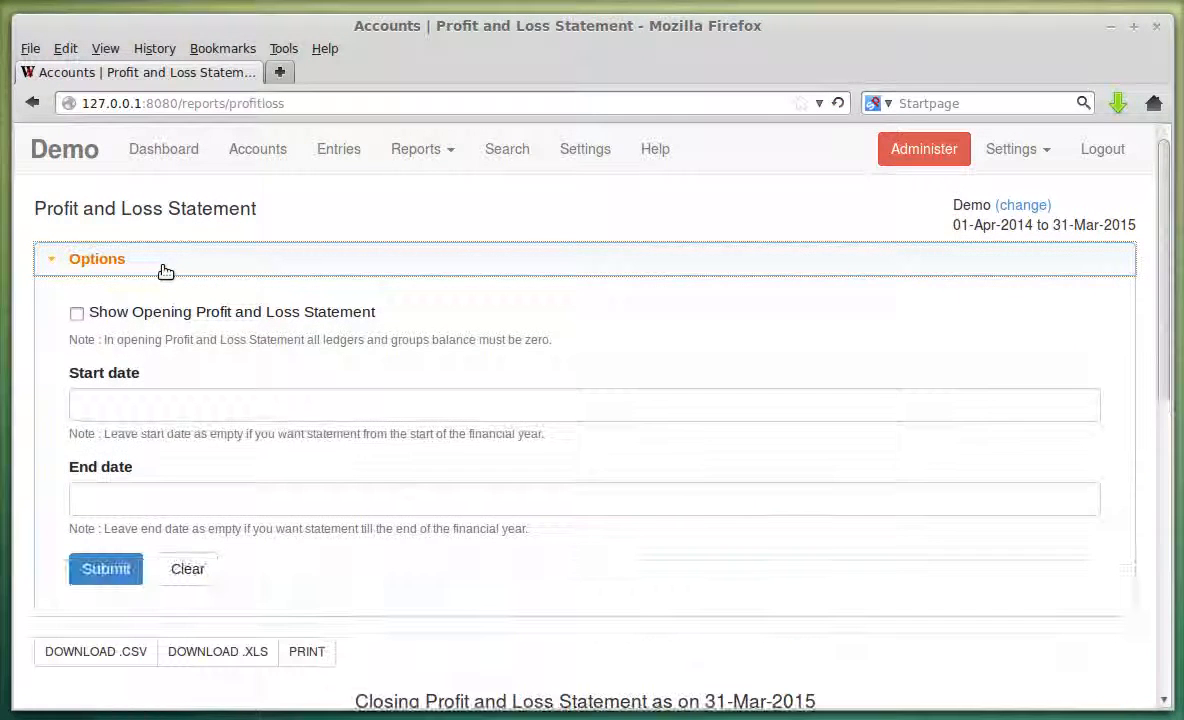
click(301, 264)
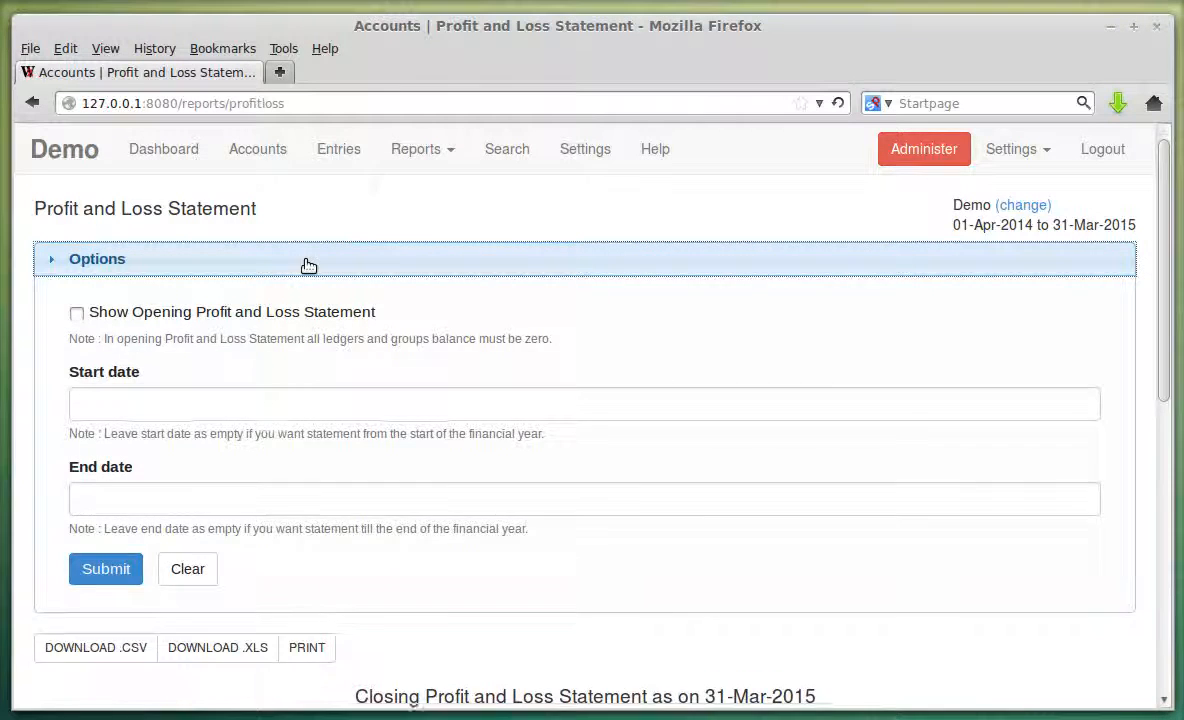
- Open the Trial Balance report and examine the Assets group's opening balance, debit total, credit total and closing balance
click(438, 150)
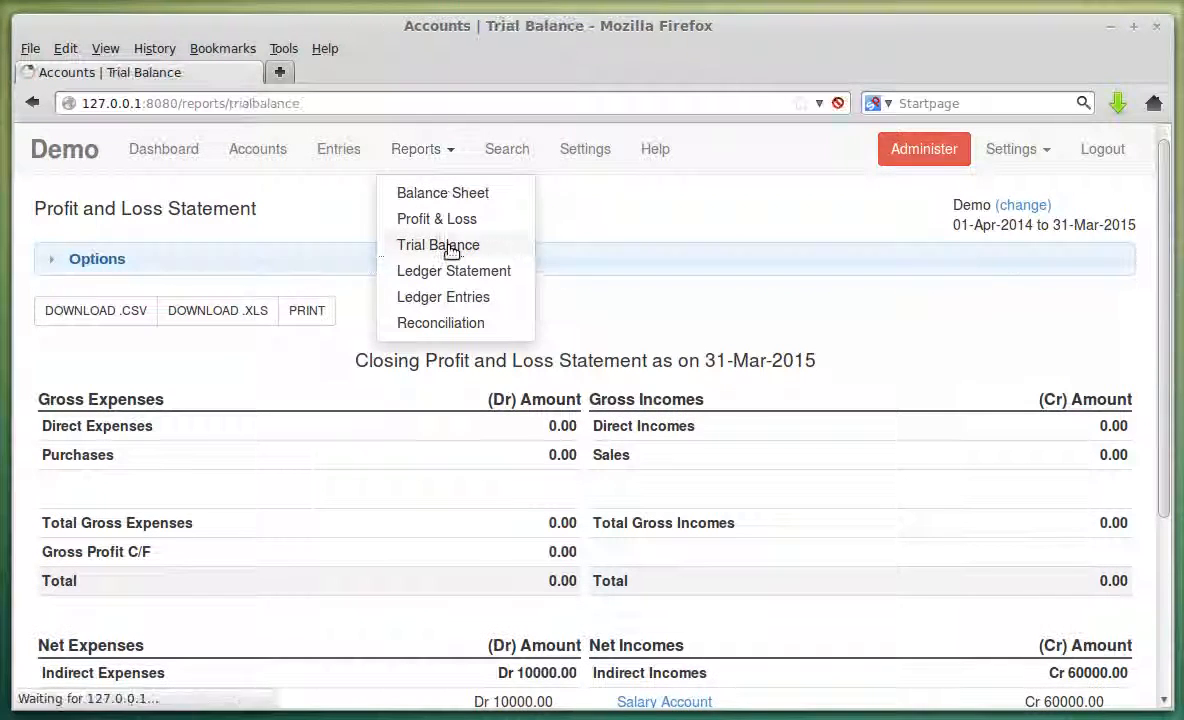
click(449, 250)
scroll(497, 270, down, 2)
scroll(613, 389, down, 4)
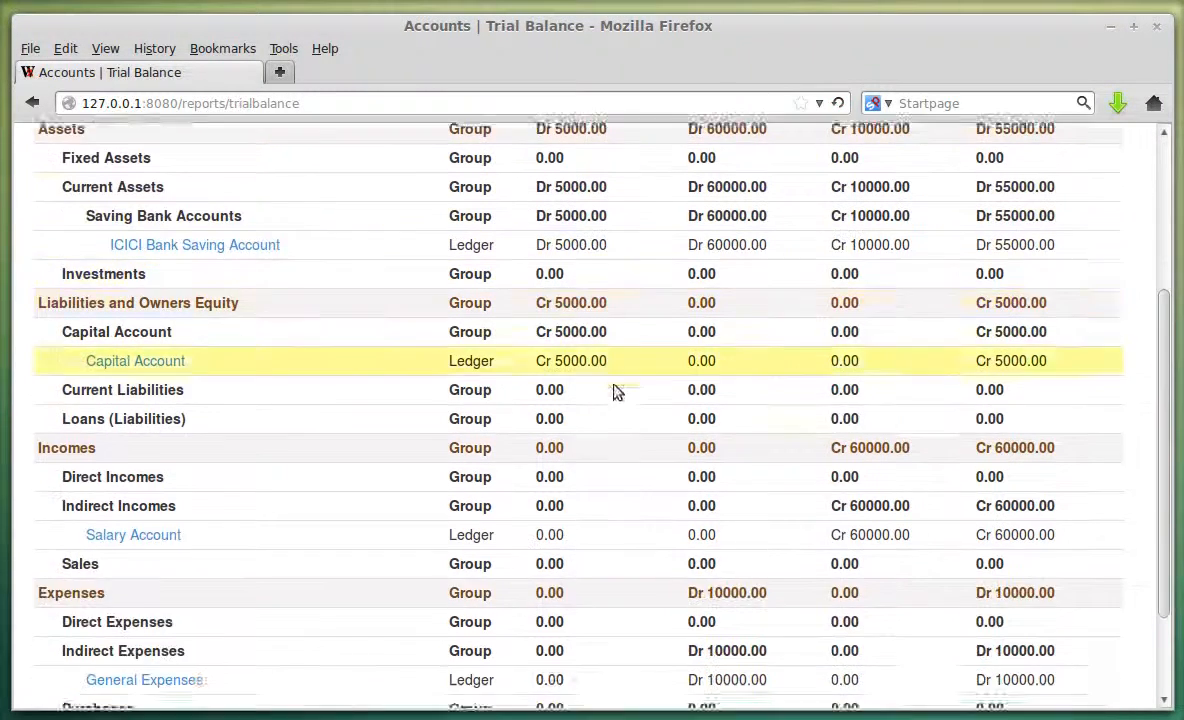
scroll(727, 495, up, 6)
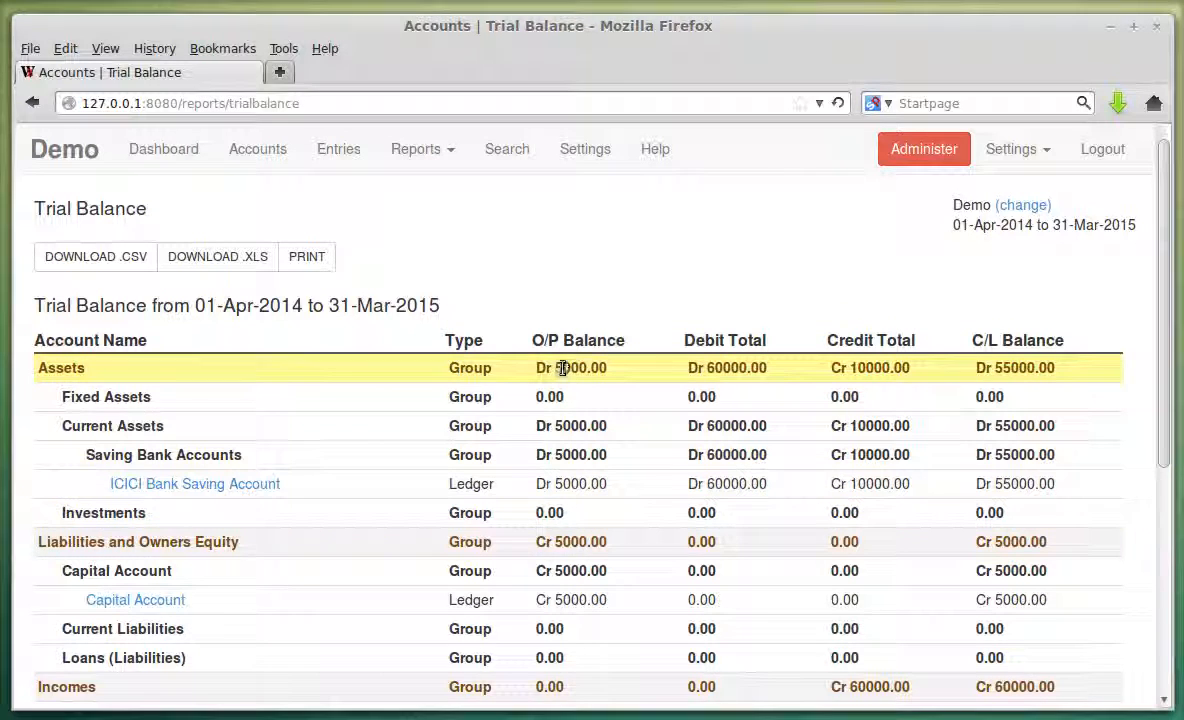
double_click(728, 368)
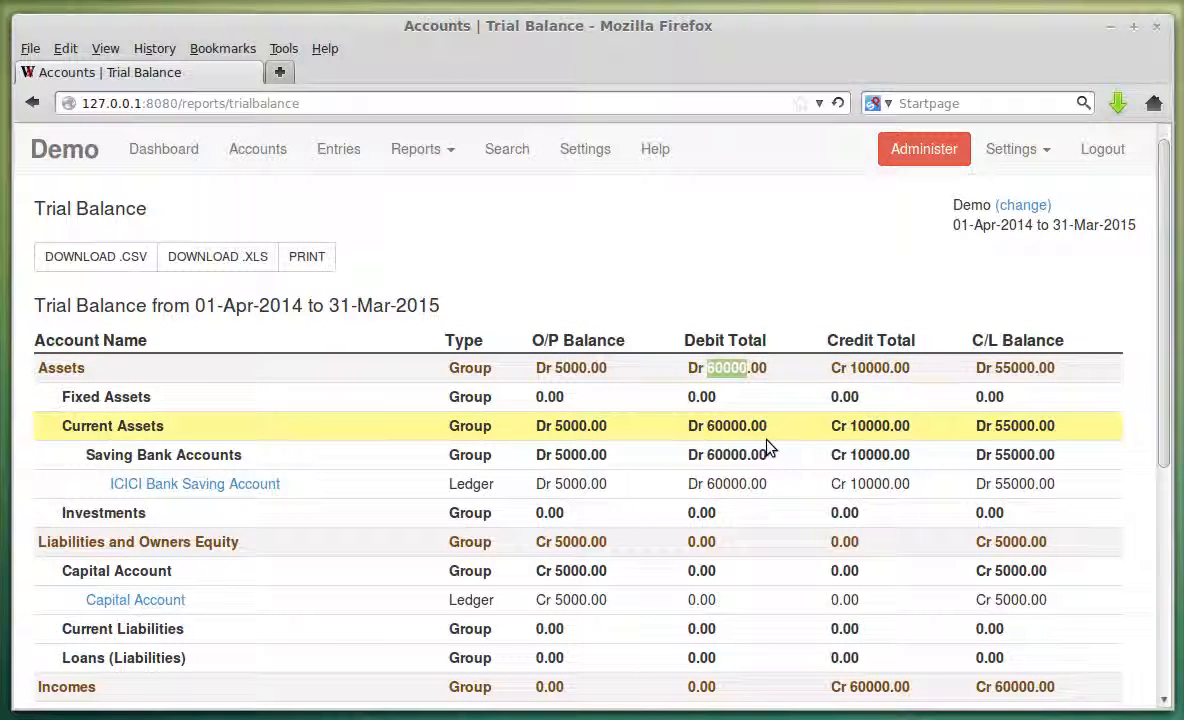
double_click(868, 368)
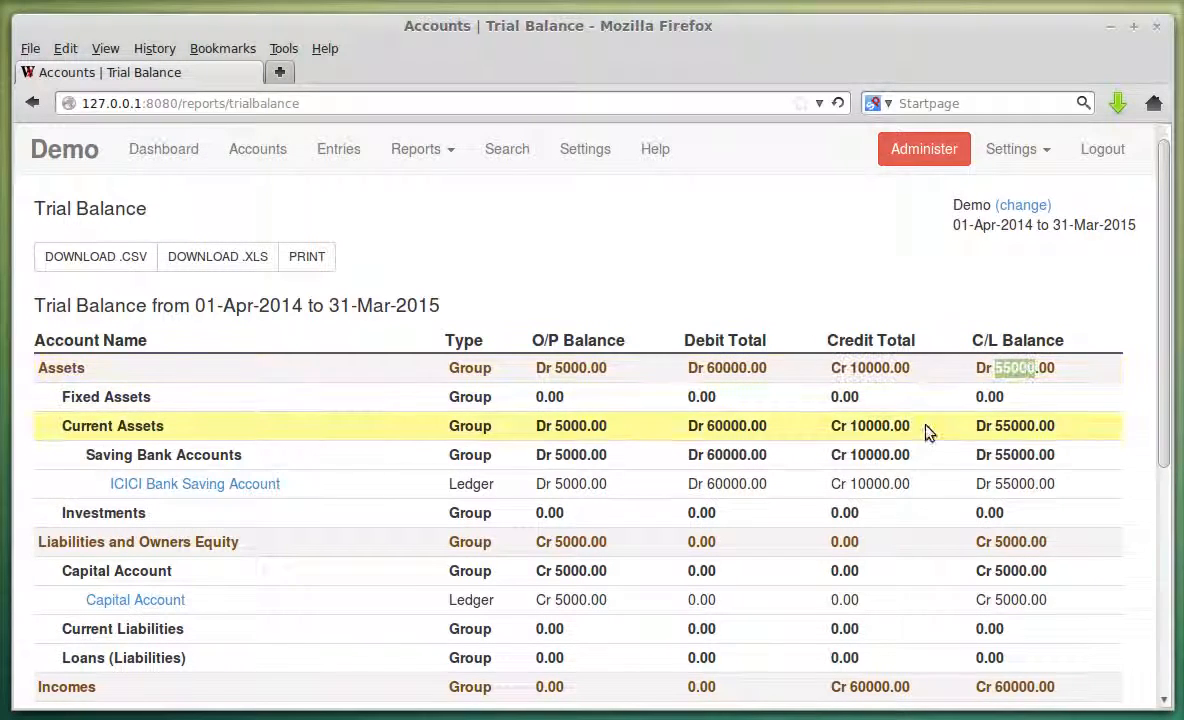
- Compare the overall debit and credit totals in the TOTAL row of the Trial Balance
scroll(928, 431, down, 6)
scroll(700, 380, up, 5)
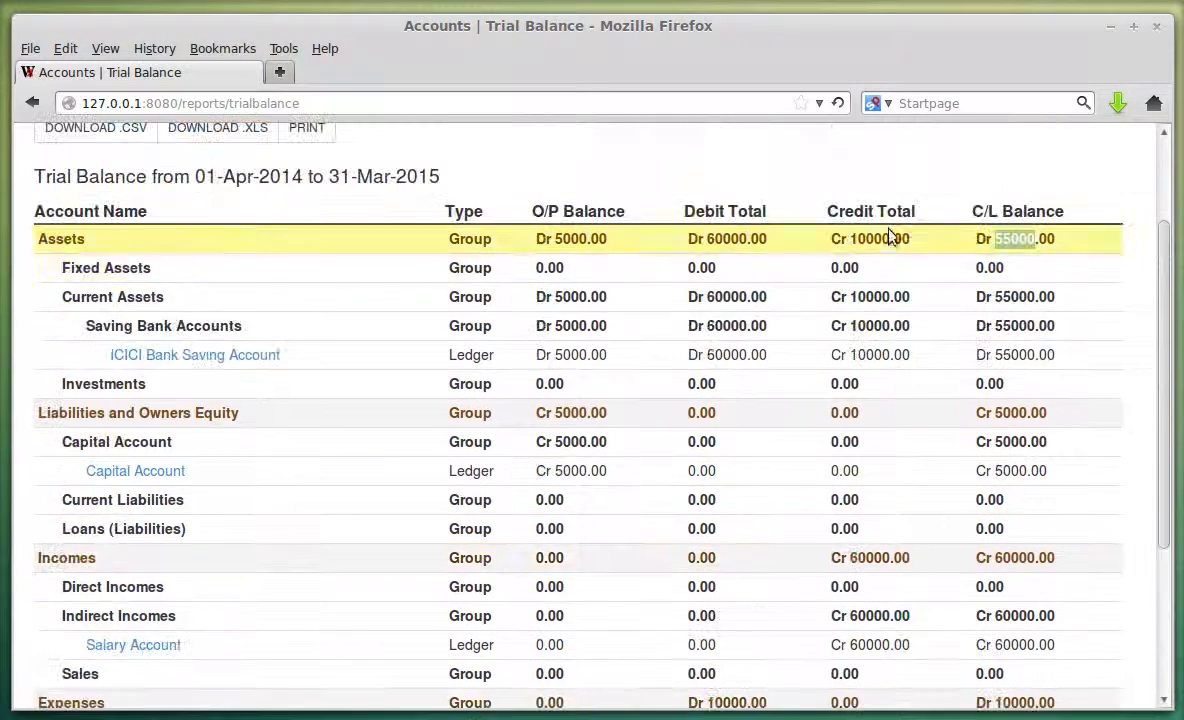
scroll(845, 450, down, 5)
double_click(868, 616)
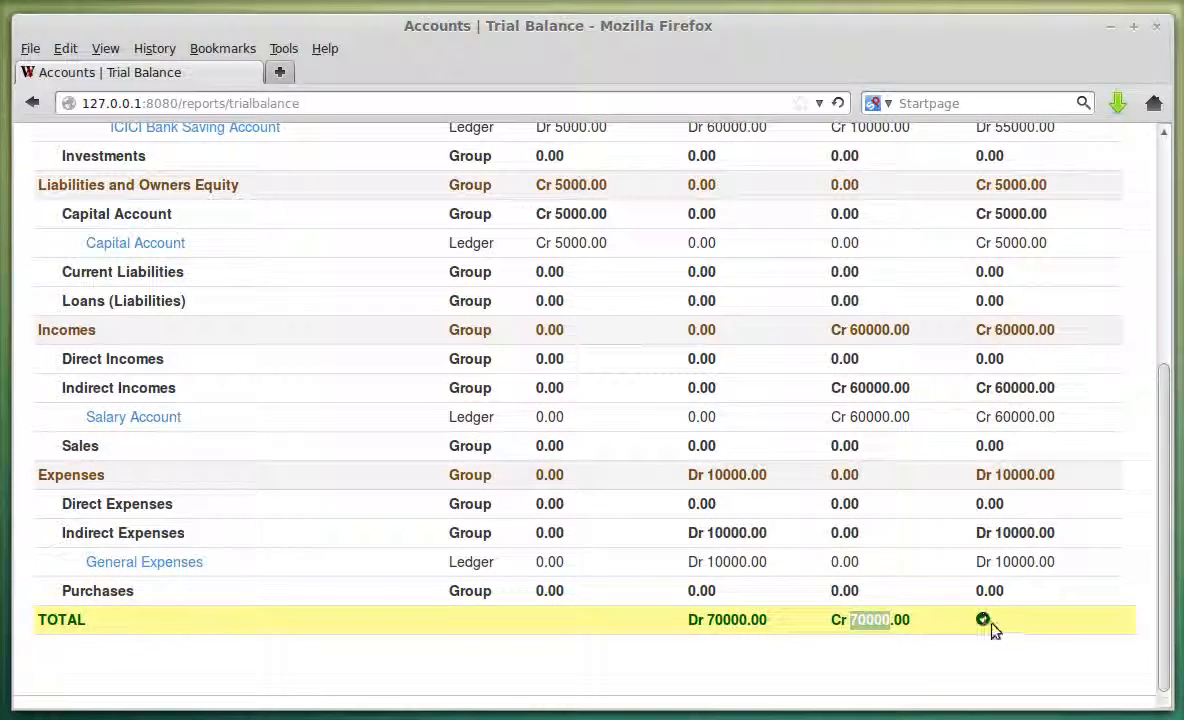
- Open the Ledger Statement report and generate the statement for the ICICI Bank Saving Account ledger
scroll(386, 494, up, 6)
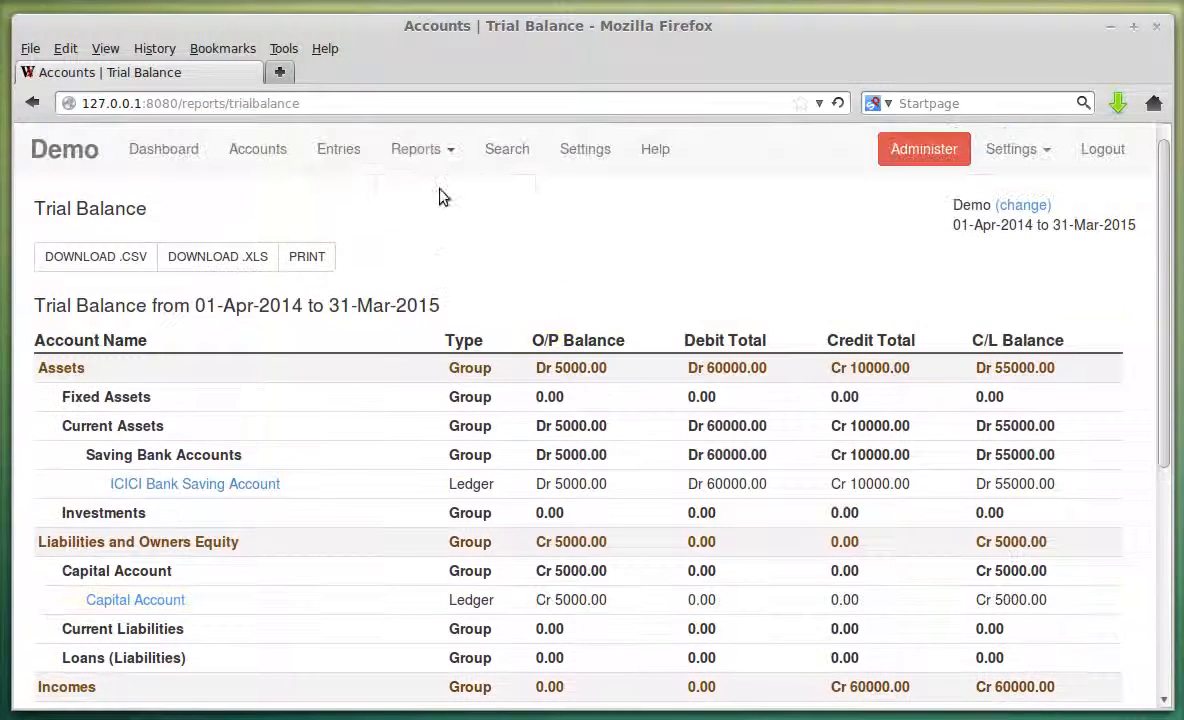
click(415, 148)
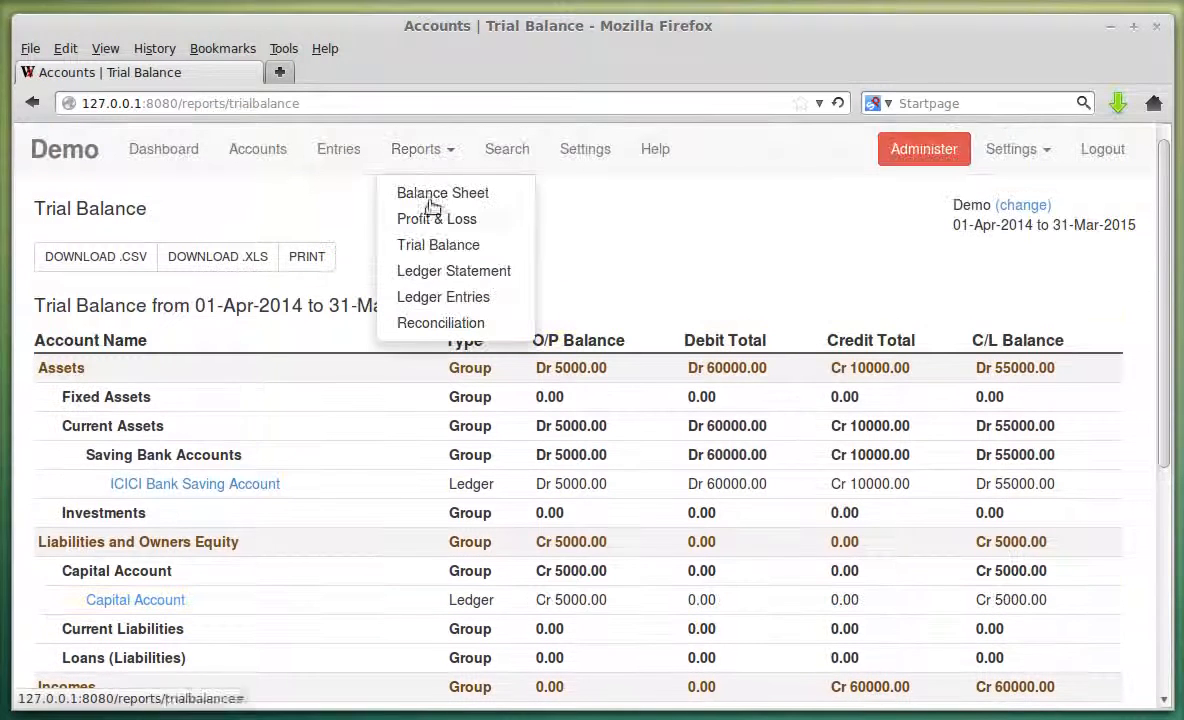
click(449, 284)
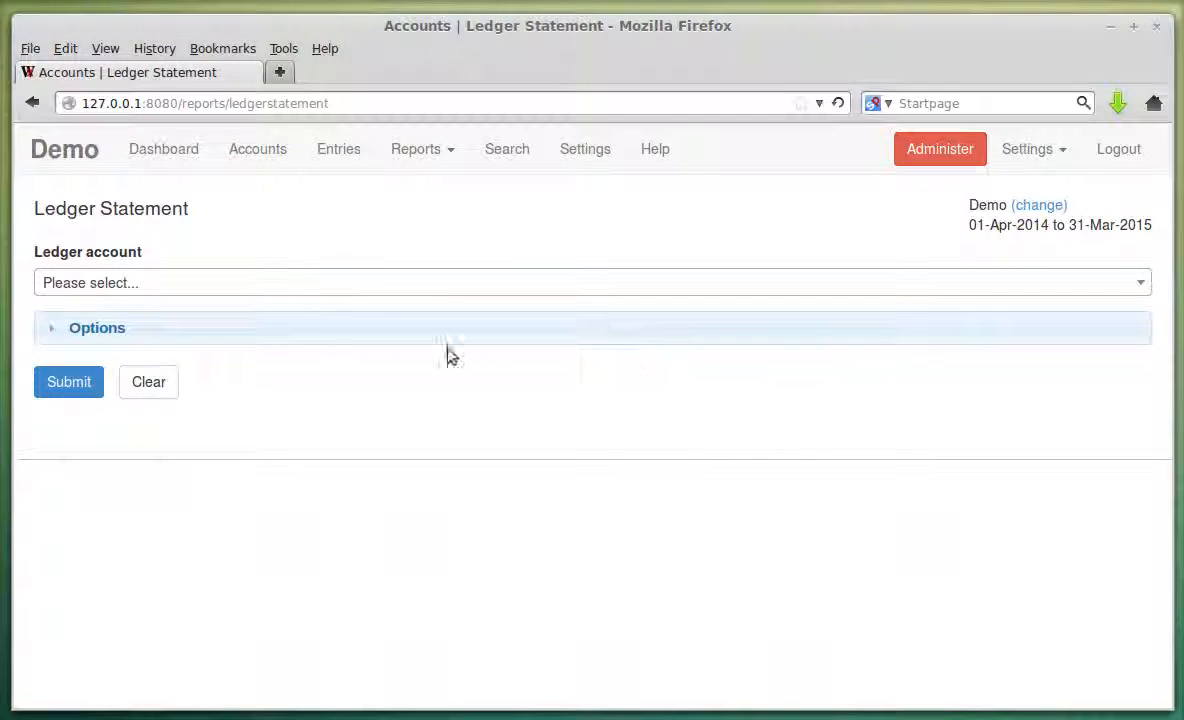
click(274, 292)
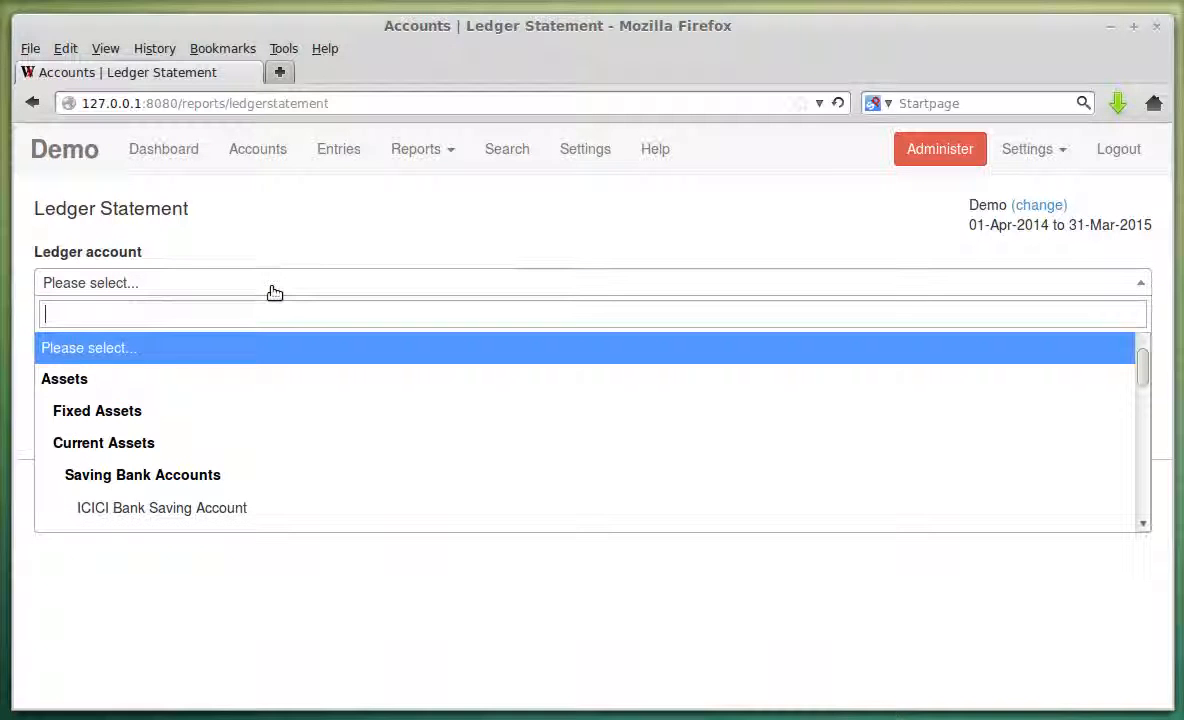
click(285, 505)
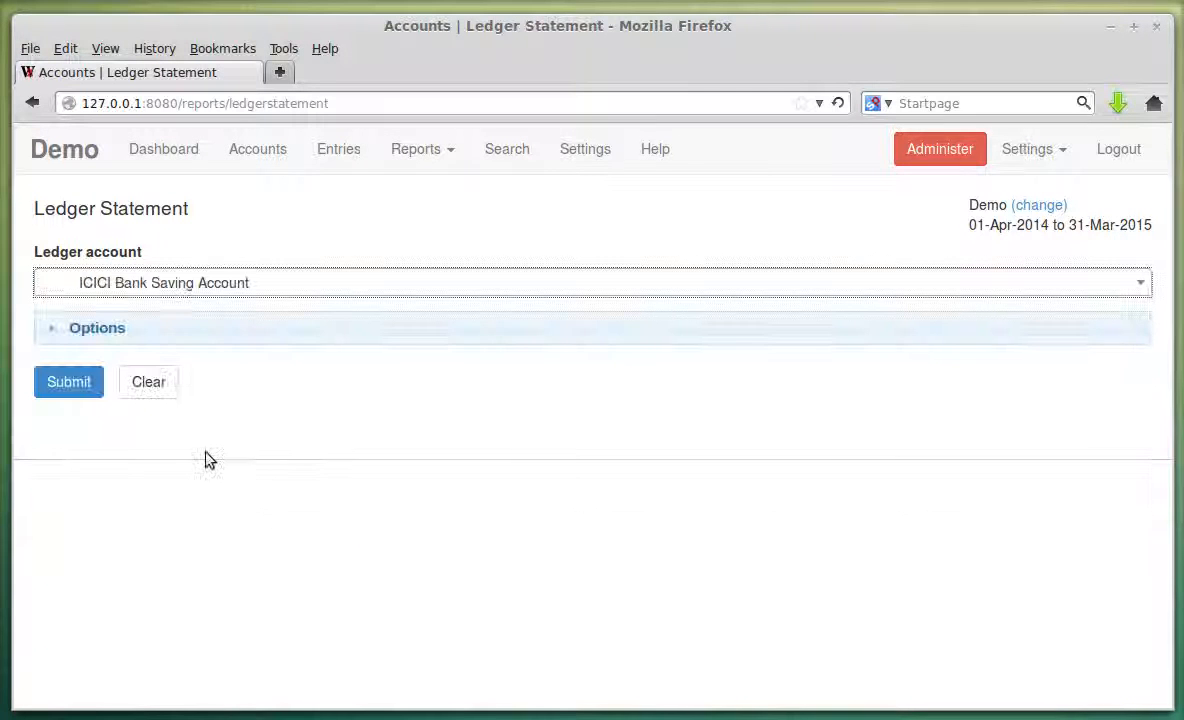
click(90, 385)
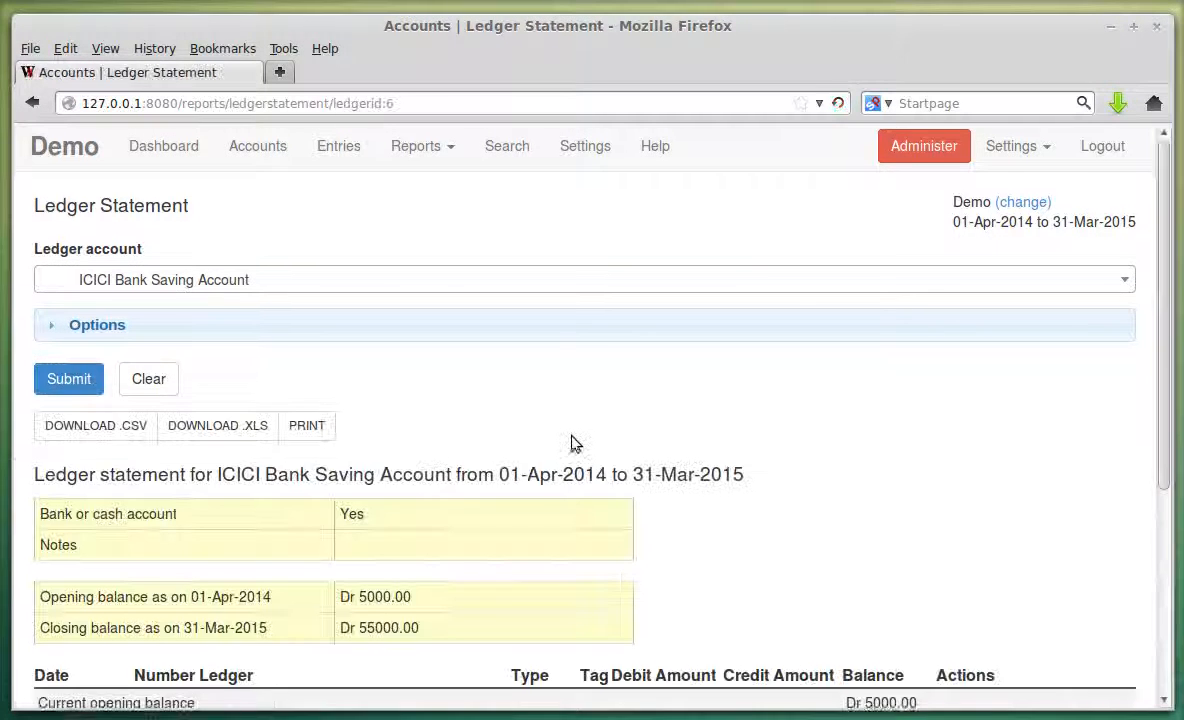
- Examine the running balance after each entry and the current closing balance in the ICICI Bank Saving Account ledger statement
scroll(573, 442, down, 3)
scroll(571, 437, down, 2)
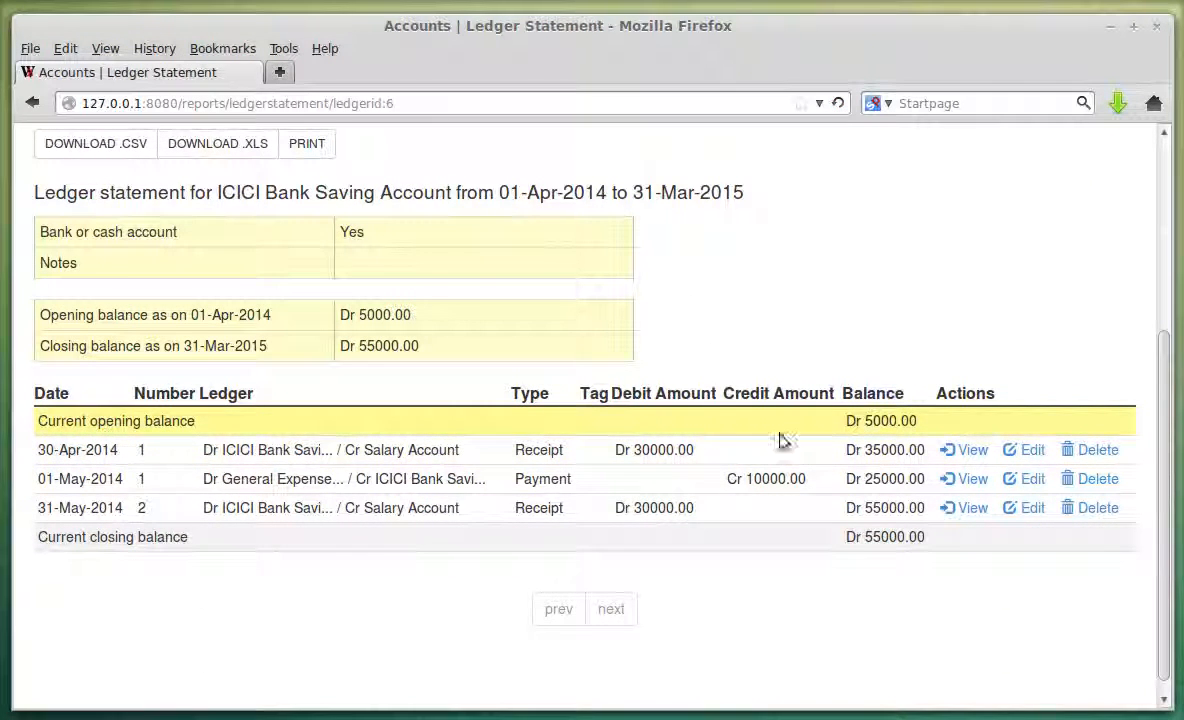
double_click(879, 453)
double_click(889, 479)
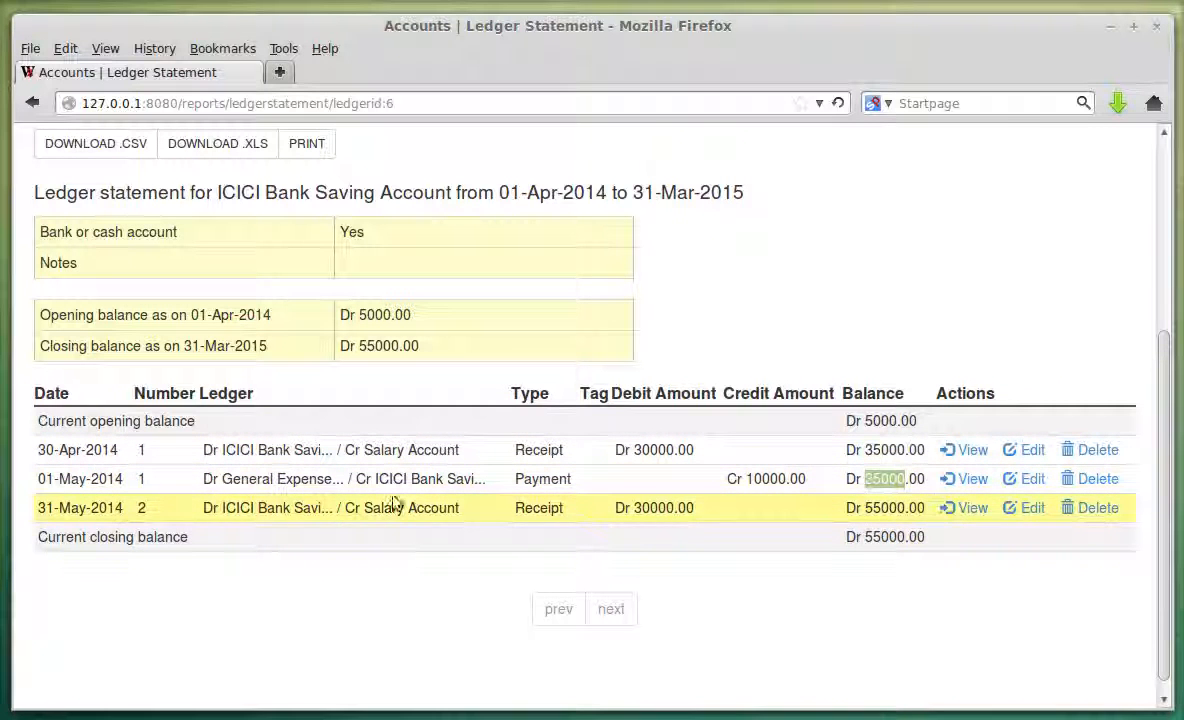
double_click(879, 510)
double_click(893, 537)
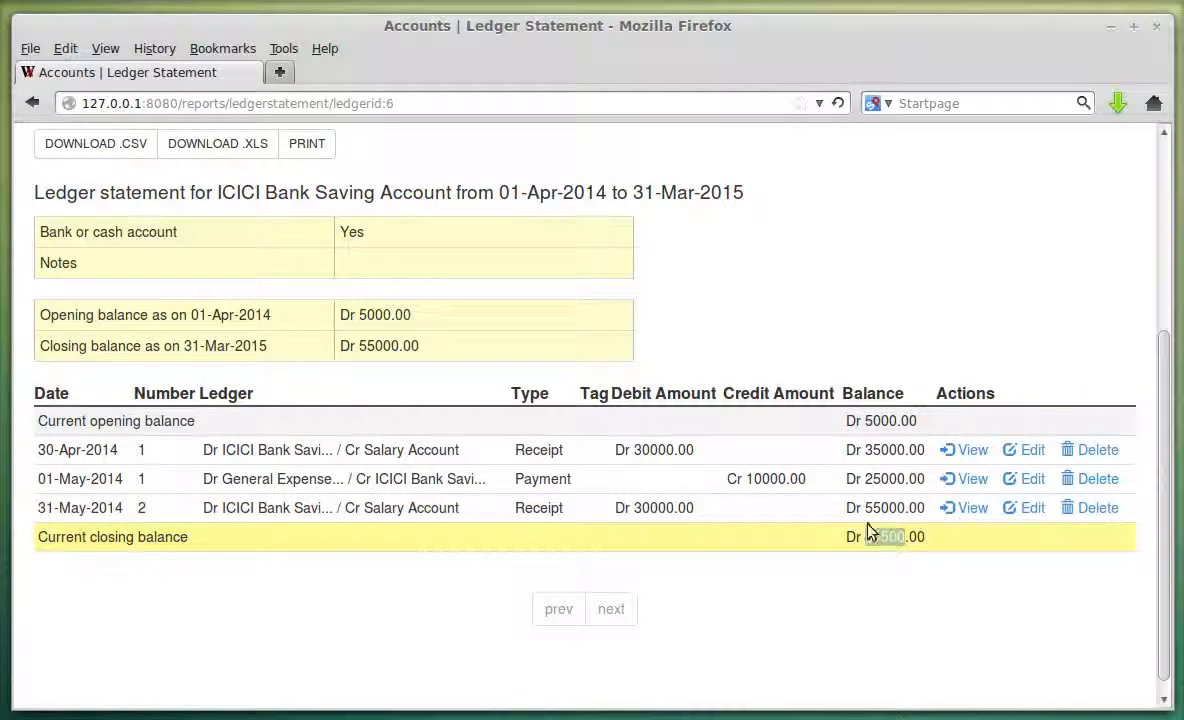
- Look at the Ledger Statement's start and end date options, collapse them and review the statement's entries again
scroll(634, 431, up, 4)
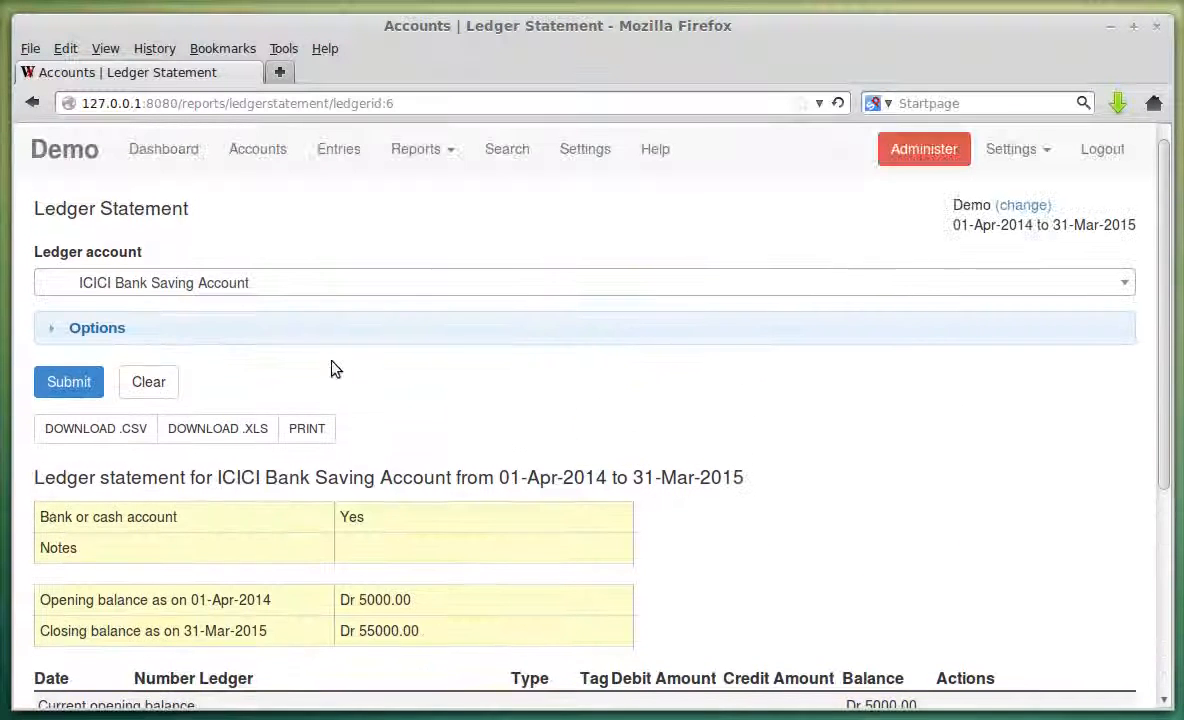
click(290, 338)
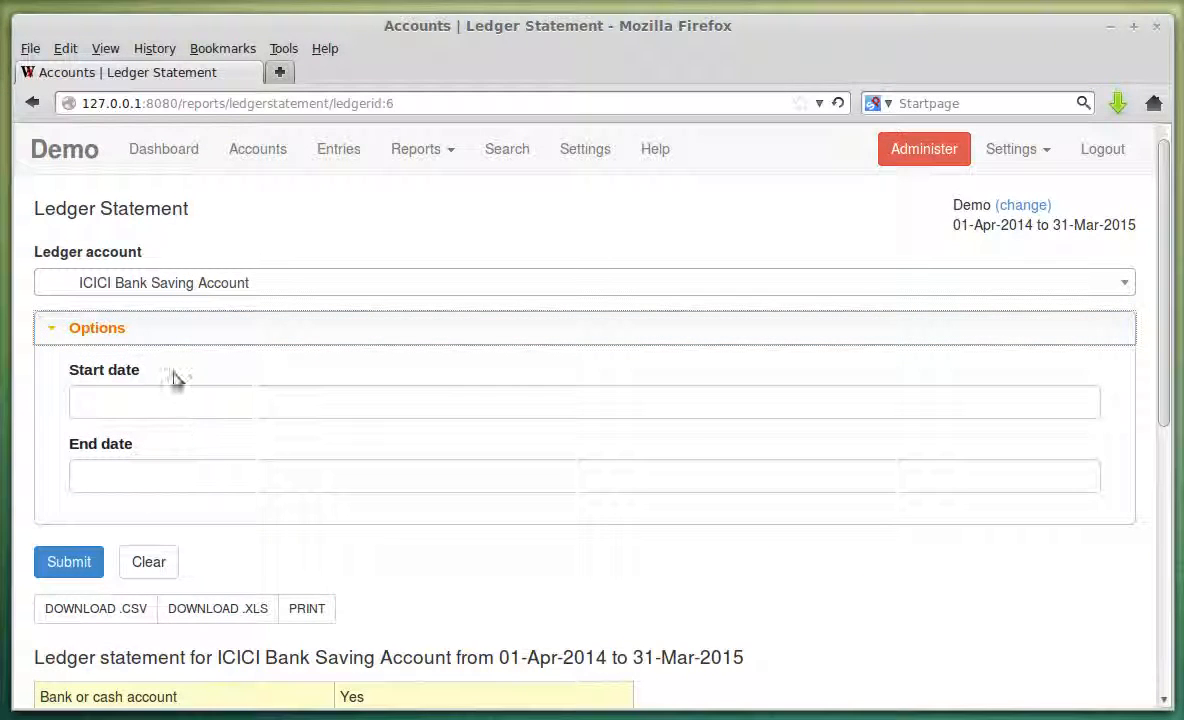
click(178, 341)
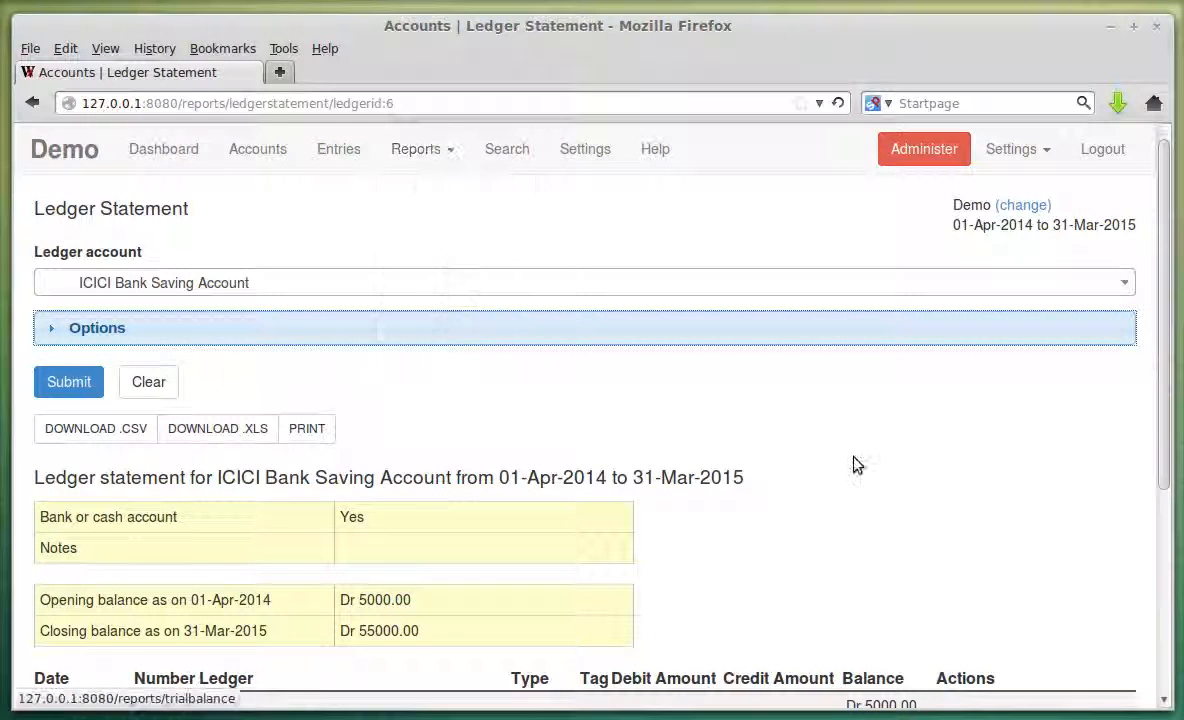
scroll(851, 455, down, 3)
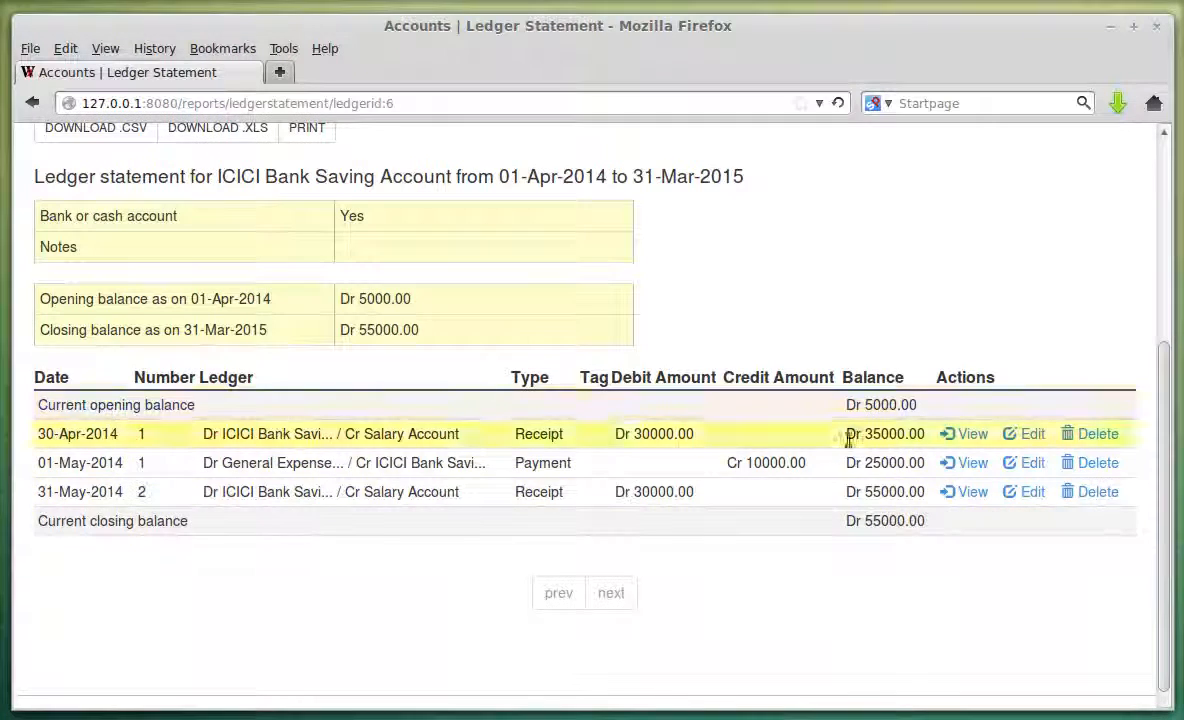
scroll(522, 345, up, 3)
scroll(522, 345, up, 3)
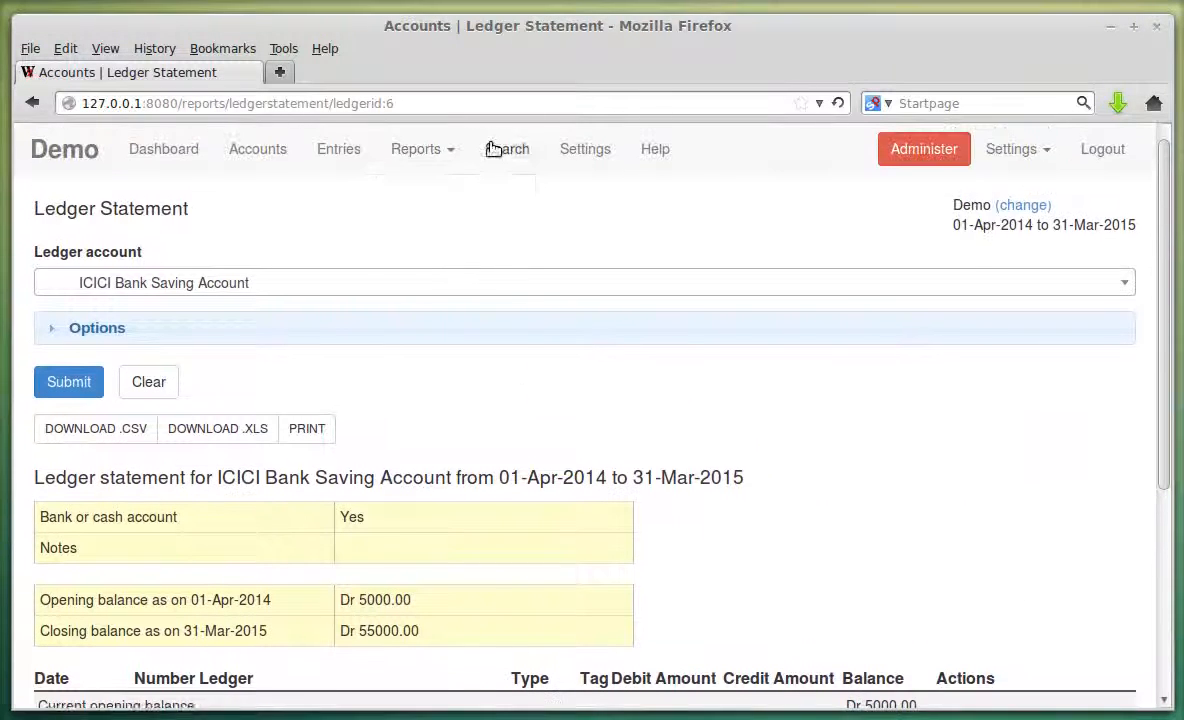
scroll(868, 483, down, 1)
scroll(868, 483, down, 5)
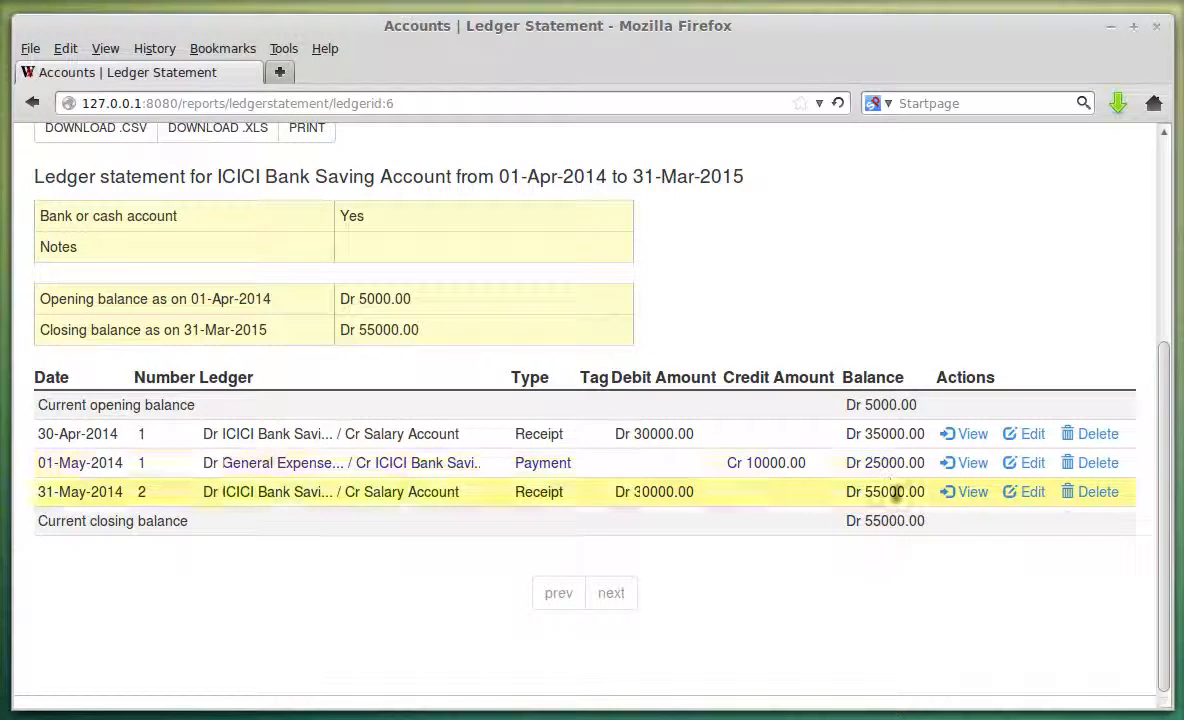
scroll(679, 476, up, 5)
- Open the Ledger Entries report and generate it for the ICICI Bank Saving Account ledger
mouse_move(428, 153)
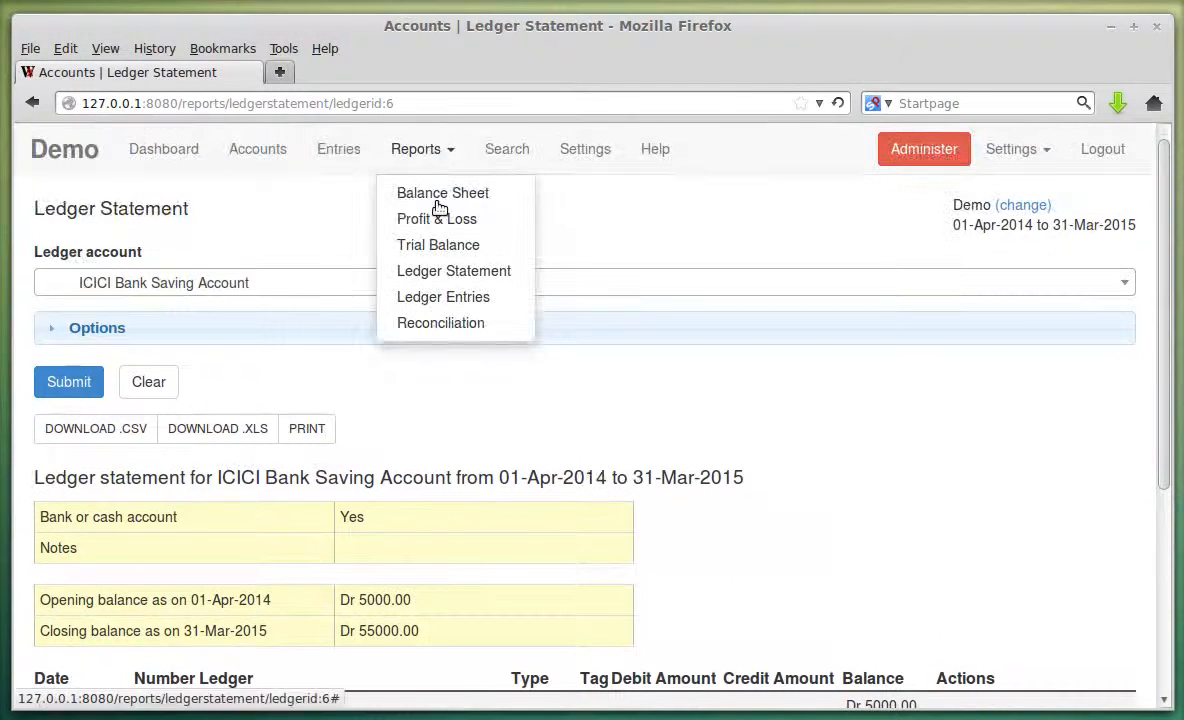
click(455, 296)
click(321, 290)
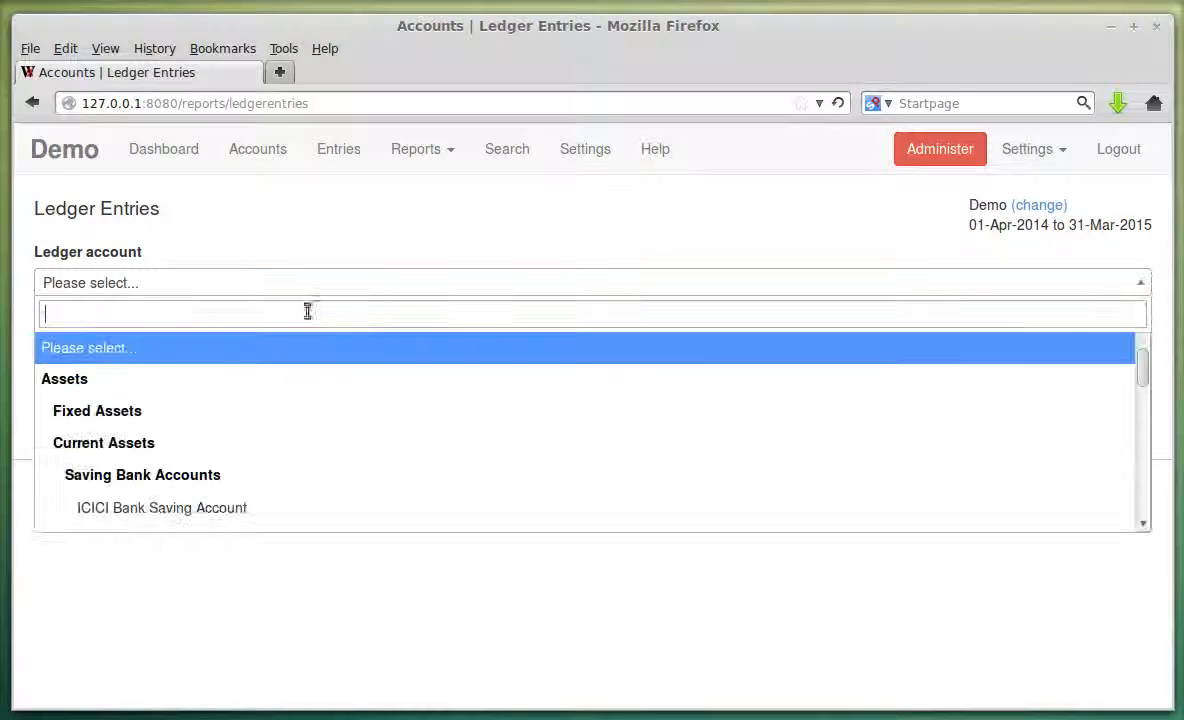
click(209, 510)
click(84, 390)
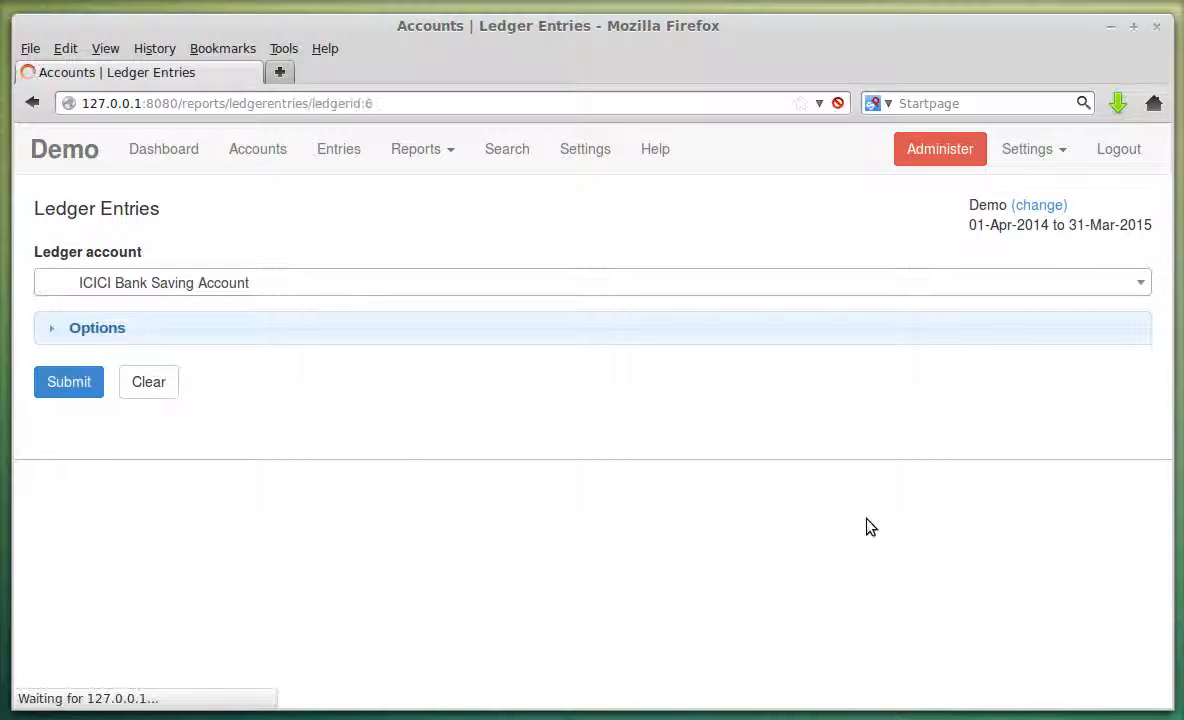
- Examine the entries listed for the ICICI Bank Saving Account, then briefly expand and collapse the Ledger Entries report options
scroll(809, 444, down, 3)
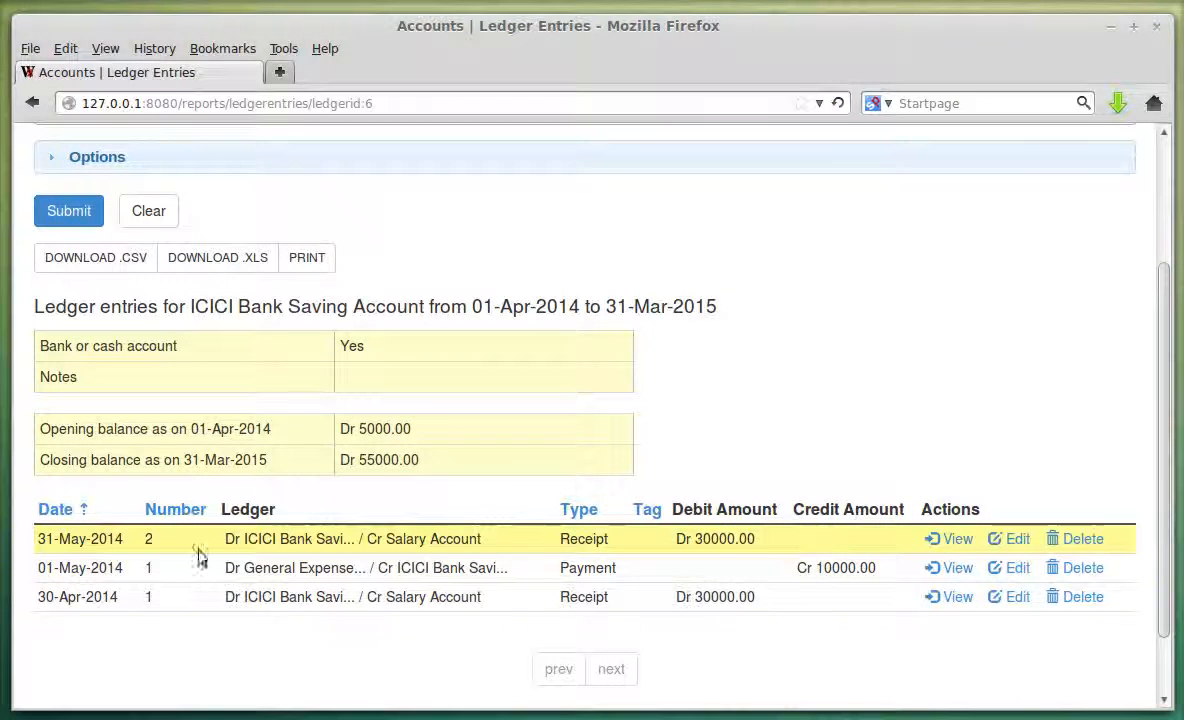
scroll(573, 358, up, 2)
scroll(576, 370, down, 3)
scroll(603, 322, up, 5)
scroll(601, 327, down, 3)
scroll(603, 328, down, 1)
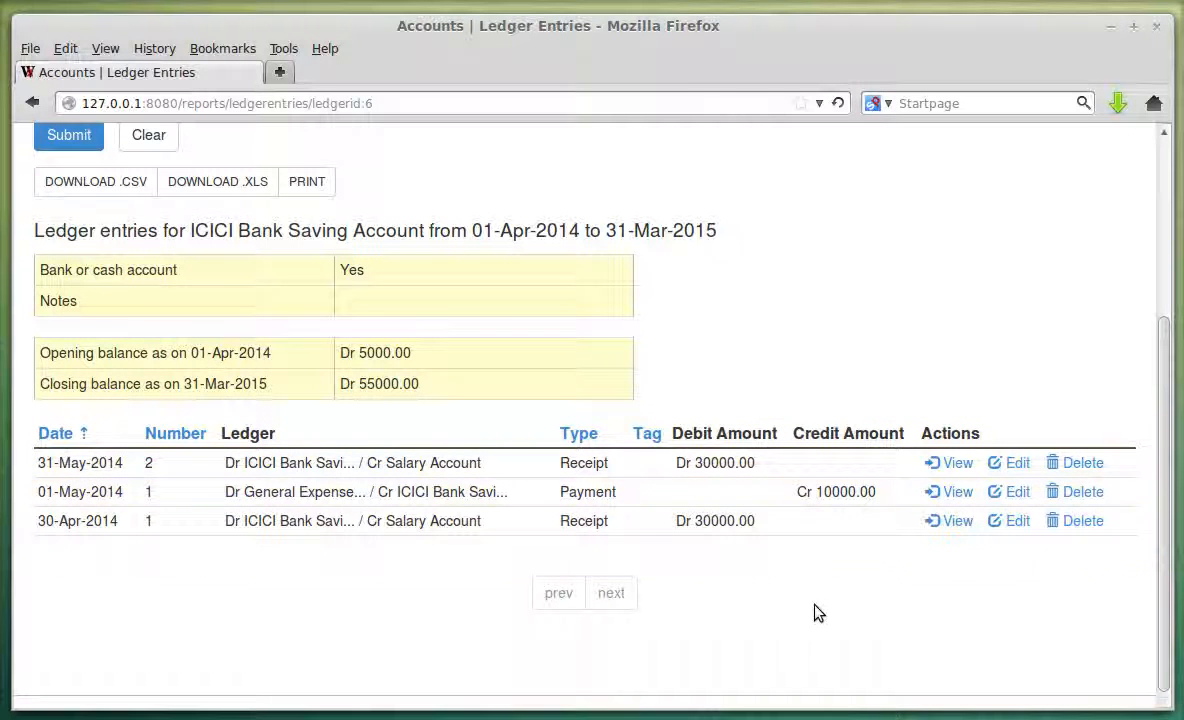
scroll(233, 542, up, 5)
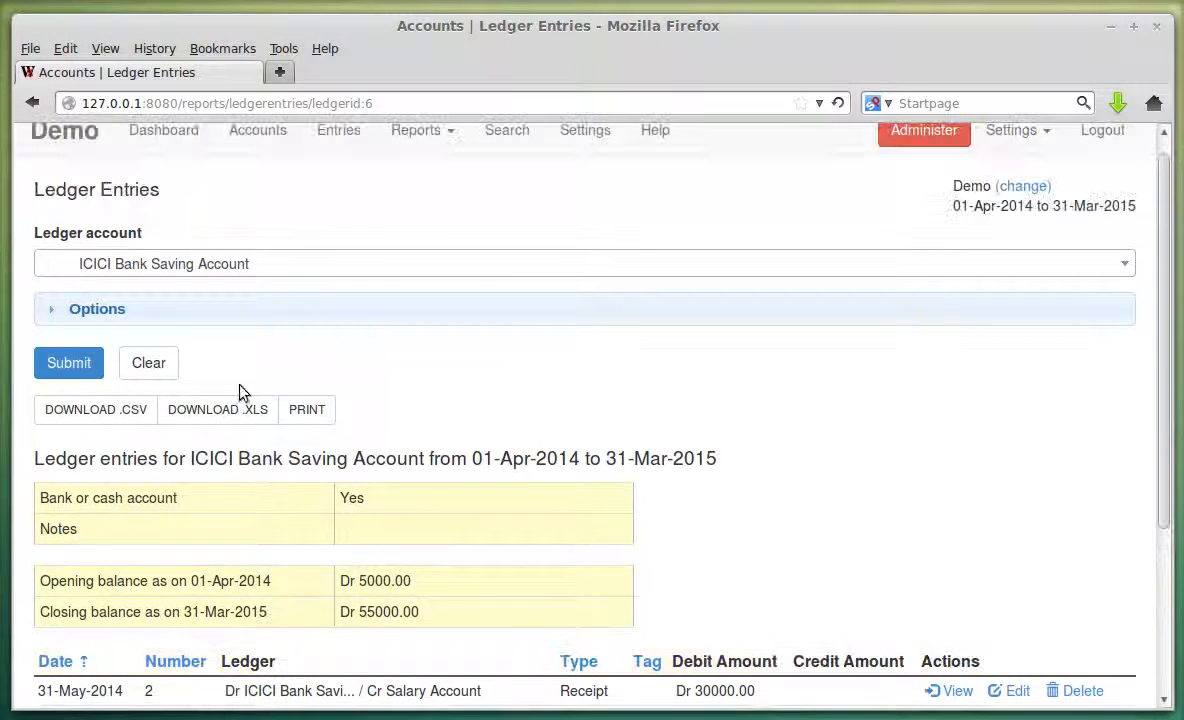
scroll(450, 517, down, 4)
scroll(527, 530, up, 4)
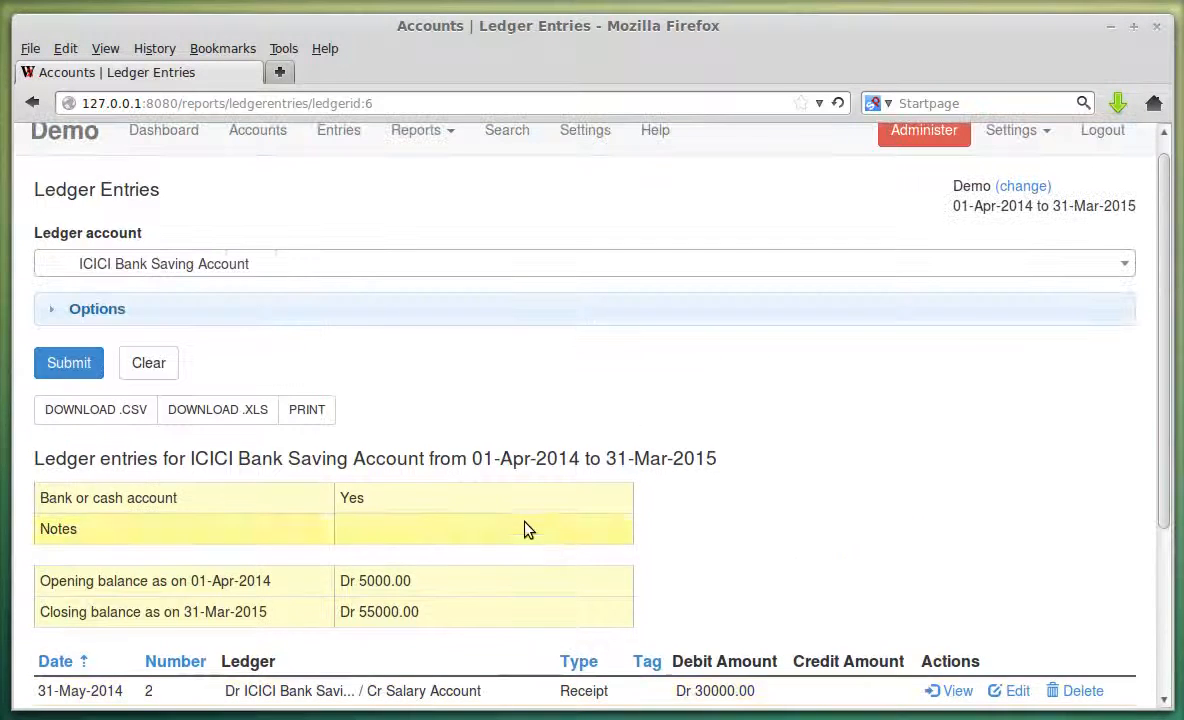
click(292, 317)
click(292, 317)
- Open the Reconciliation report, check its options and generate it for the ICICI Bank Saving Account ledger
click(422, 131)
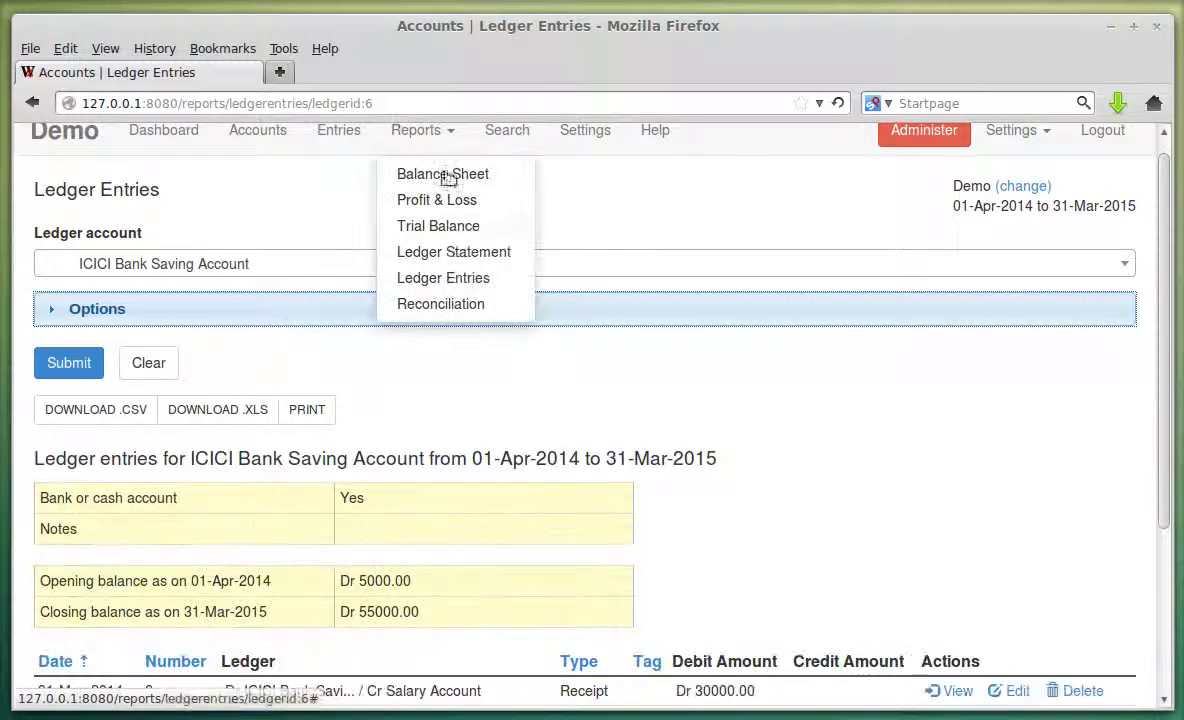
click(466, 305)
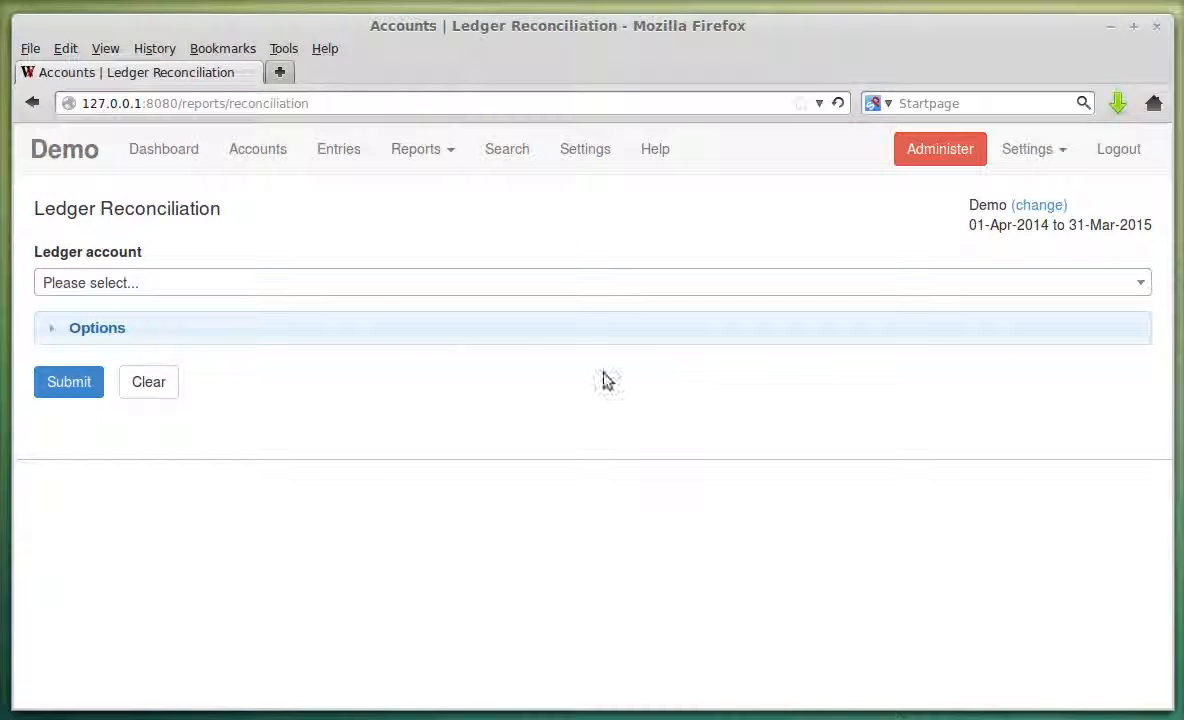
click(308, 284)
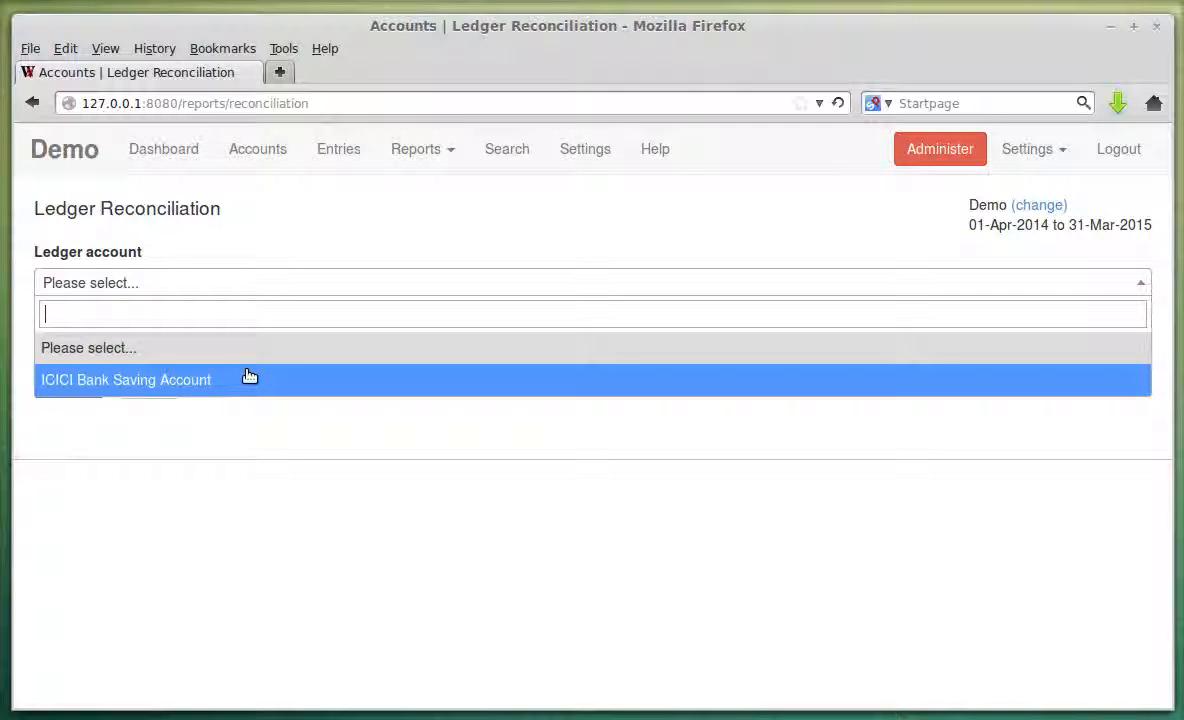
click(247, 376)
click(114, 333)
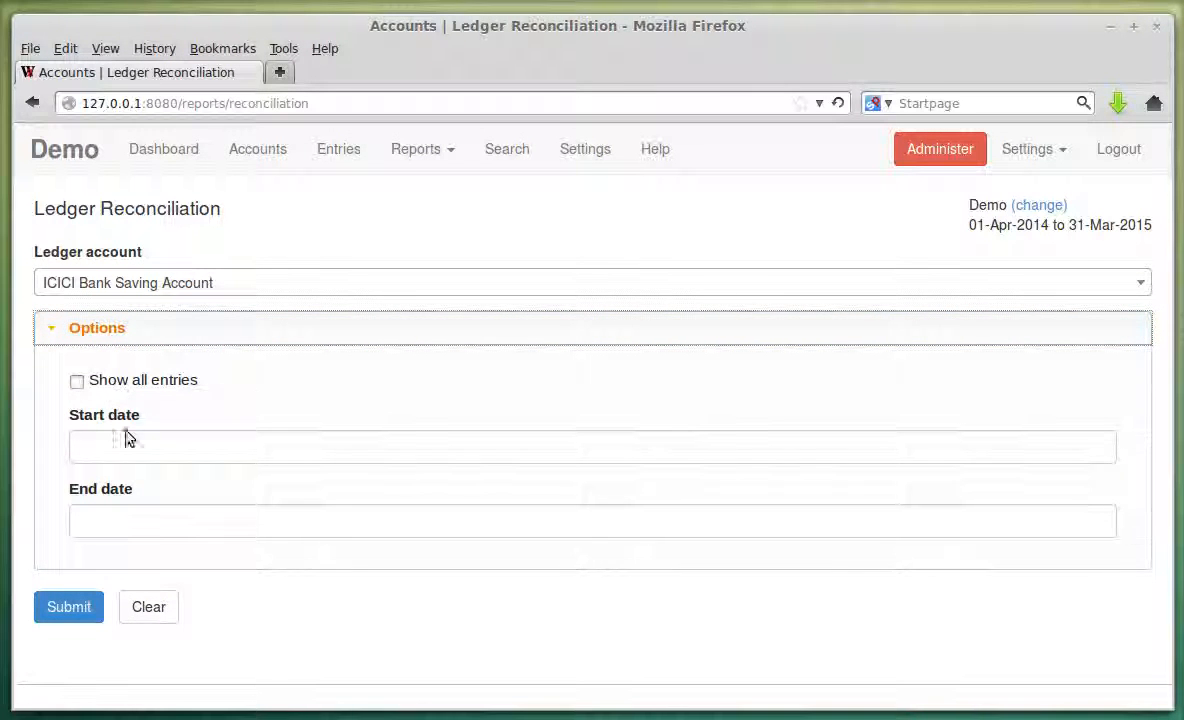
click(158, 342)
click(74, 386)
- Examine the pending debit reconciliation amount in the ICICI Bank Saving Account reconciliation summary
scroll(523, 418, down, 5)
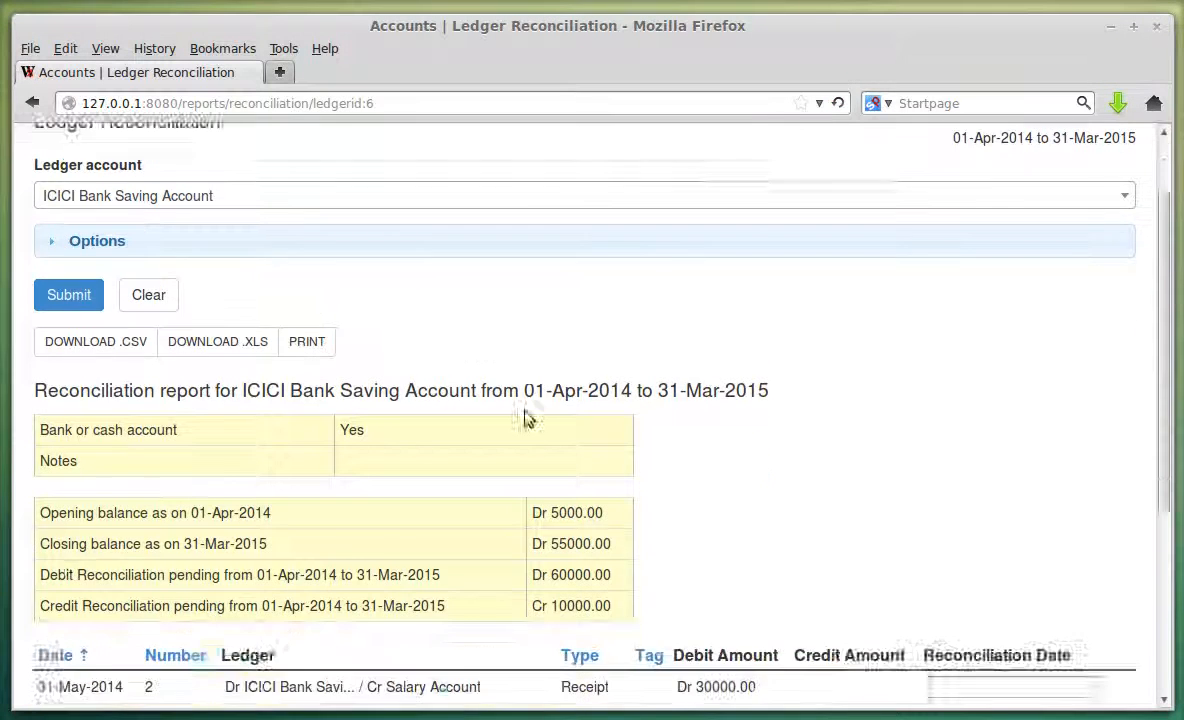
drag(60, 329, 465, 336)
click(197, 341)
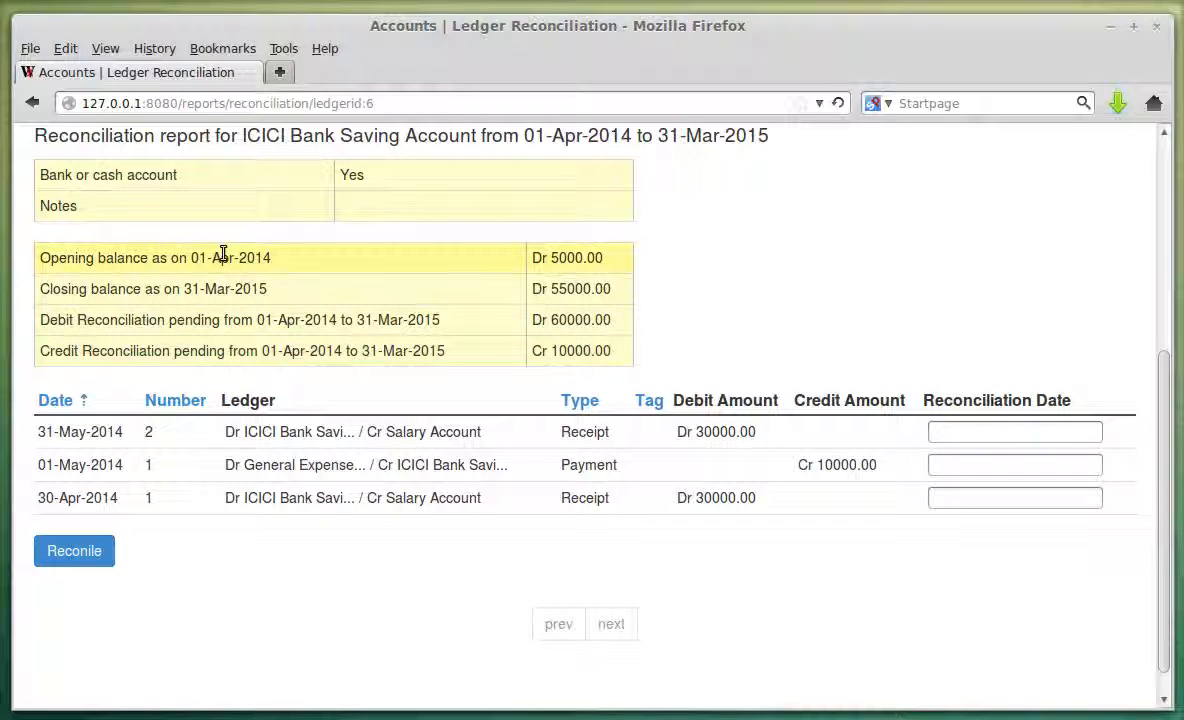
- Reconcile the 31-May-2014 salary receipt with the reconciliation date 01-Jan-2015
click(961, 436)
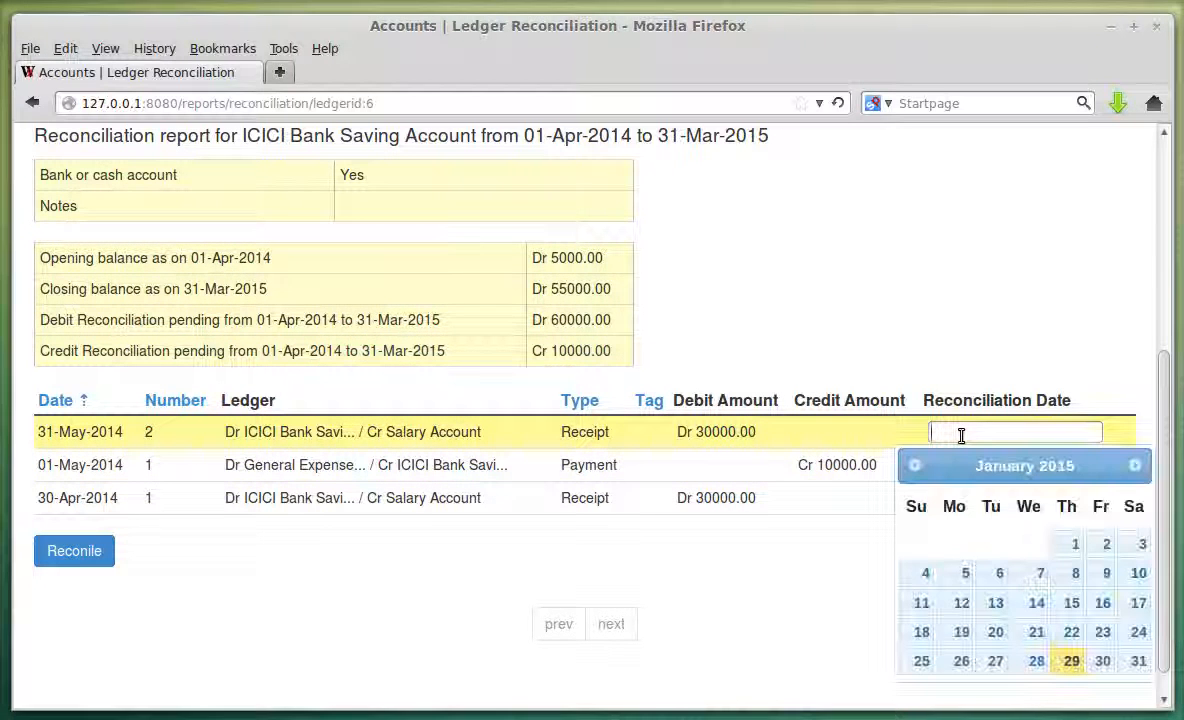
click(1065, 544)
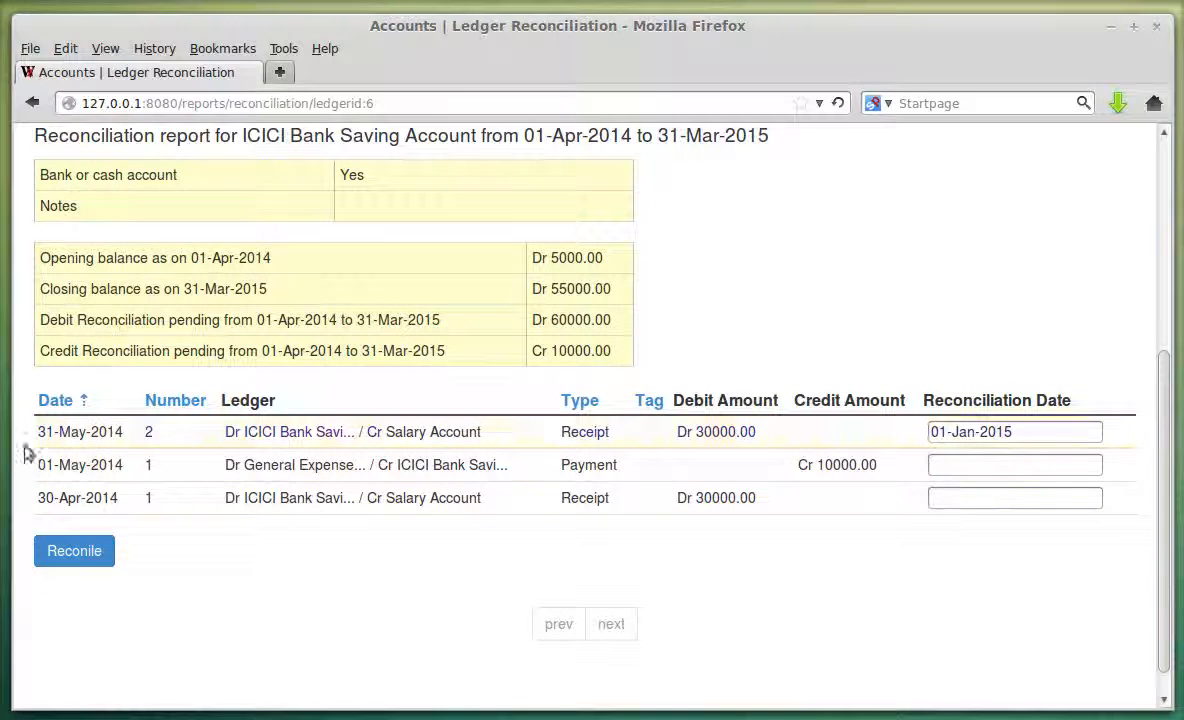
click(98, 550)
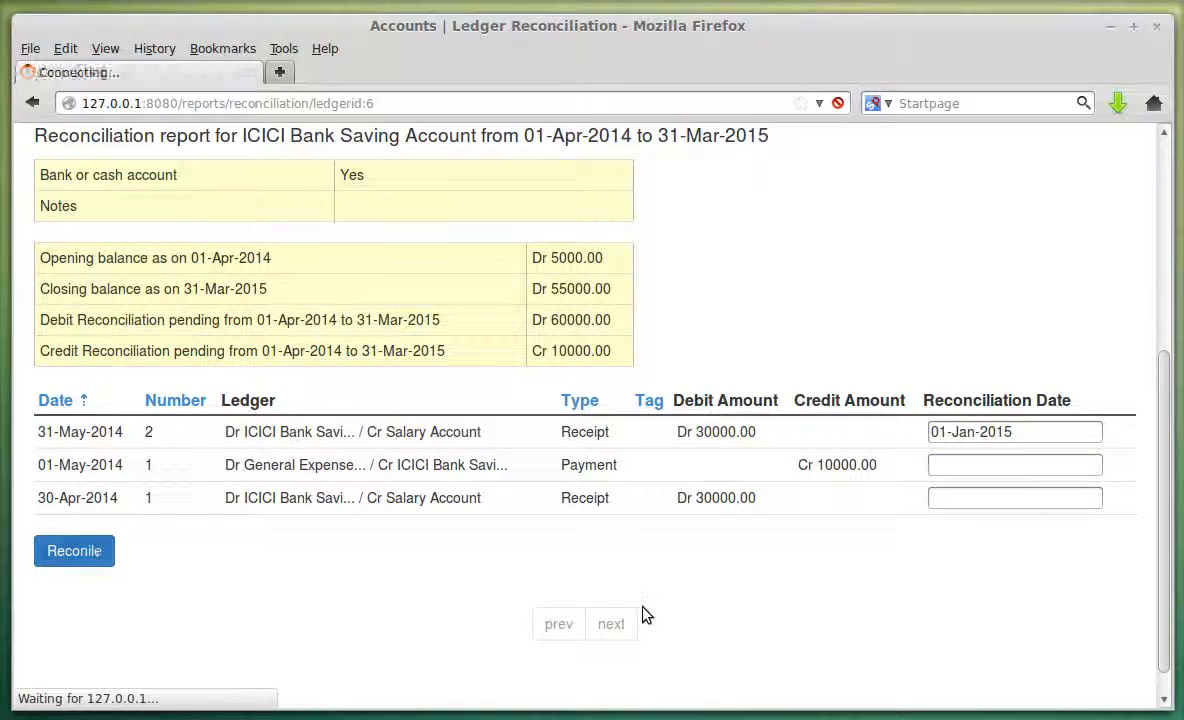
- Check the pending debit reconciliation amount and the remaining unreconciled entries in the reconciliation report
scroll(871, 472, down, 5)
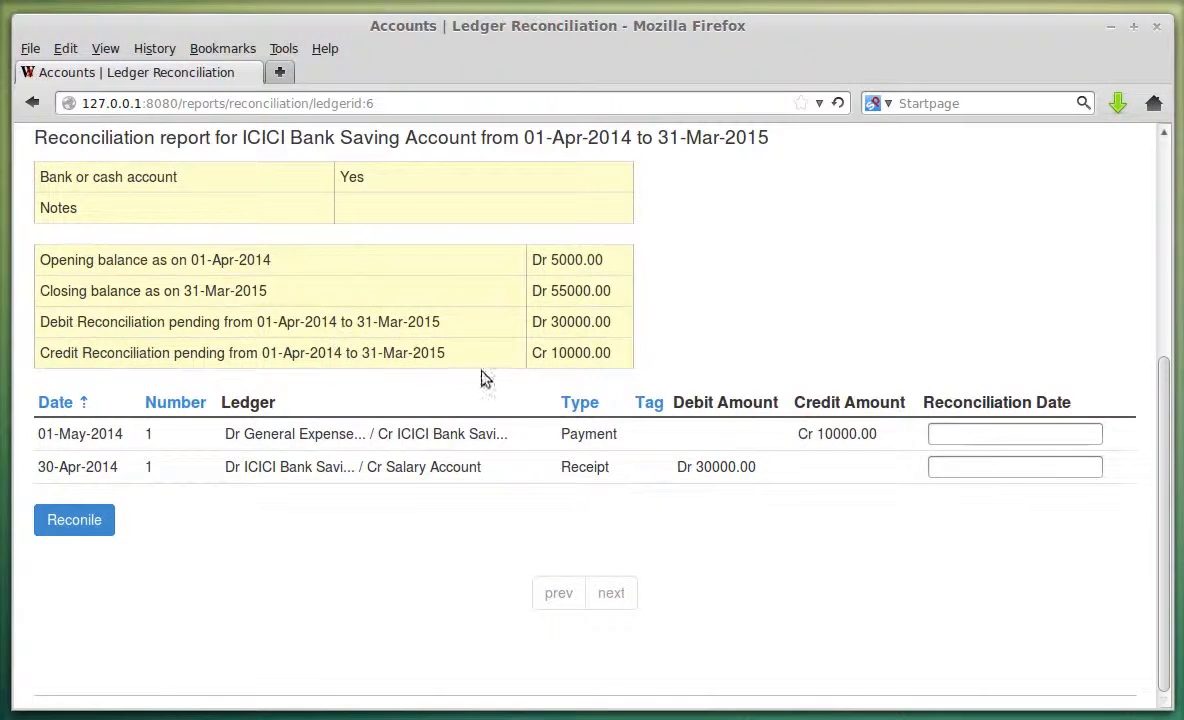
scroll(452, 357, up, 3)
scroll(159, 251, down, 2)
scroll(283, 317, down, 1)
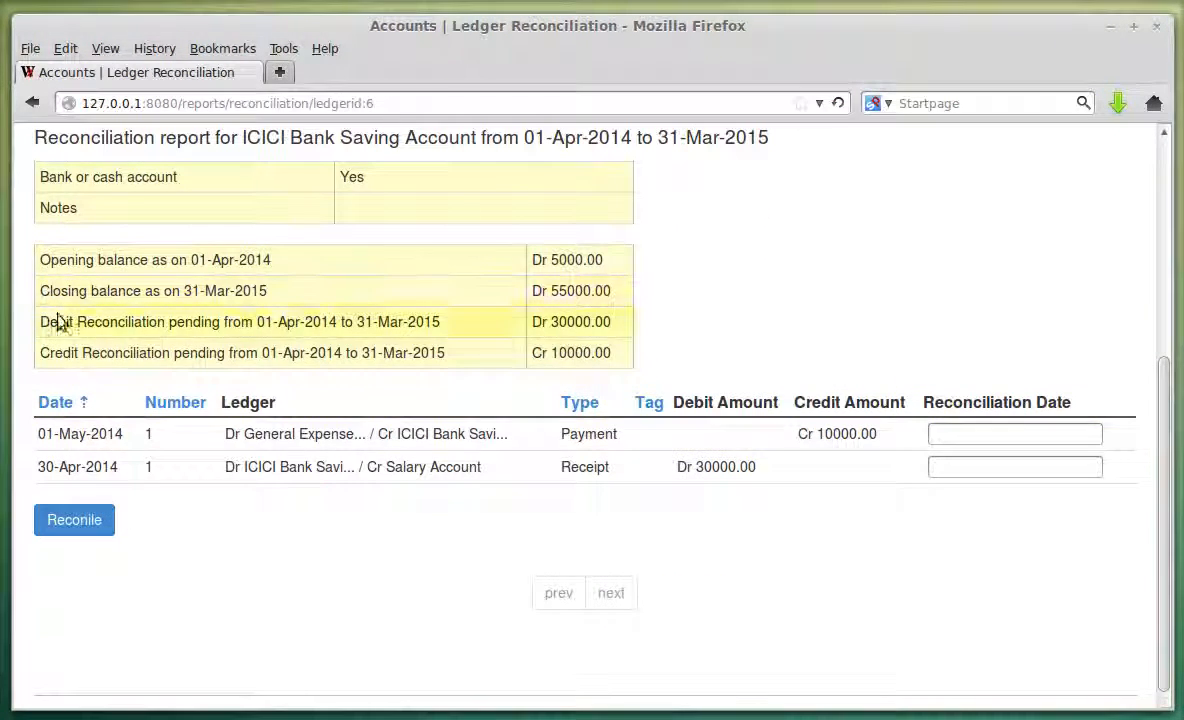
drag(41, 324, 78, 322)
click(101, 318)
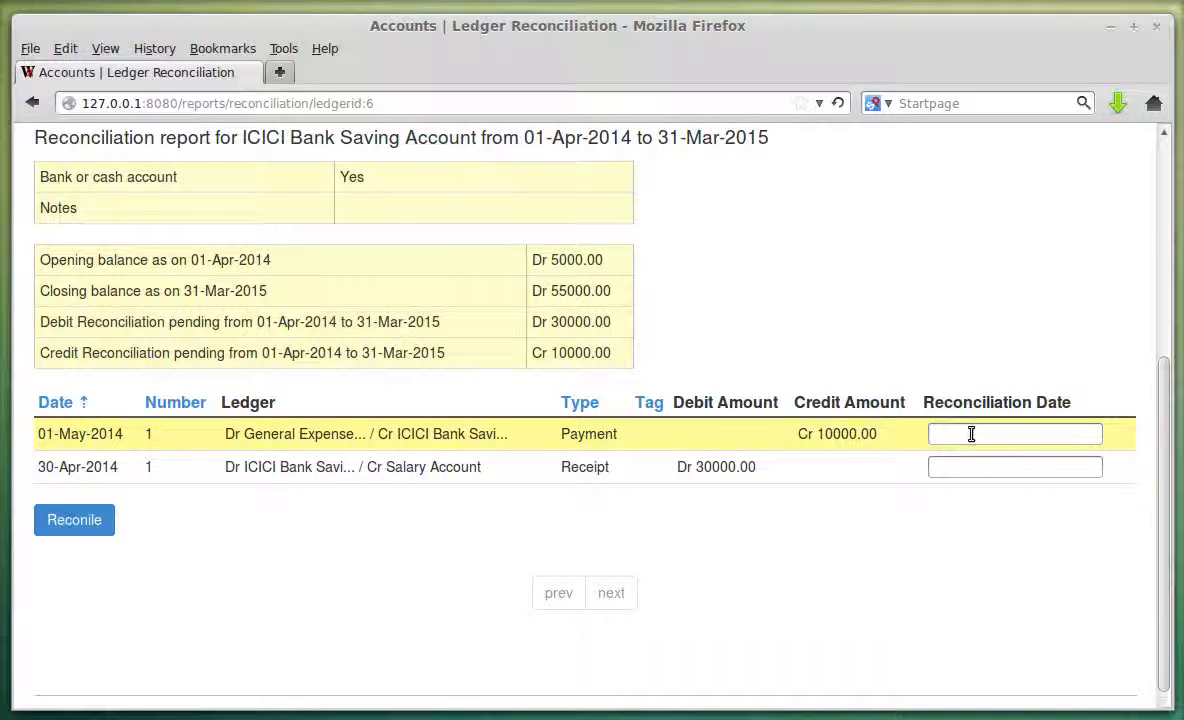
- Regenerate the reconciliation report with Show all entries enabled and check the reconciliation date of the 31-May-2014 receipt
scroll(661, 455, up, 4)
click(180, 278)
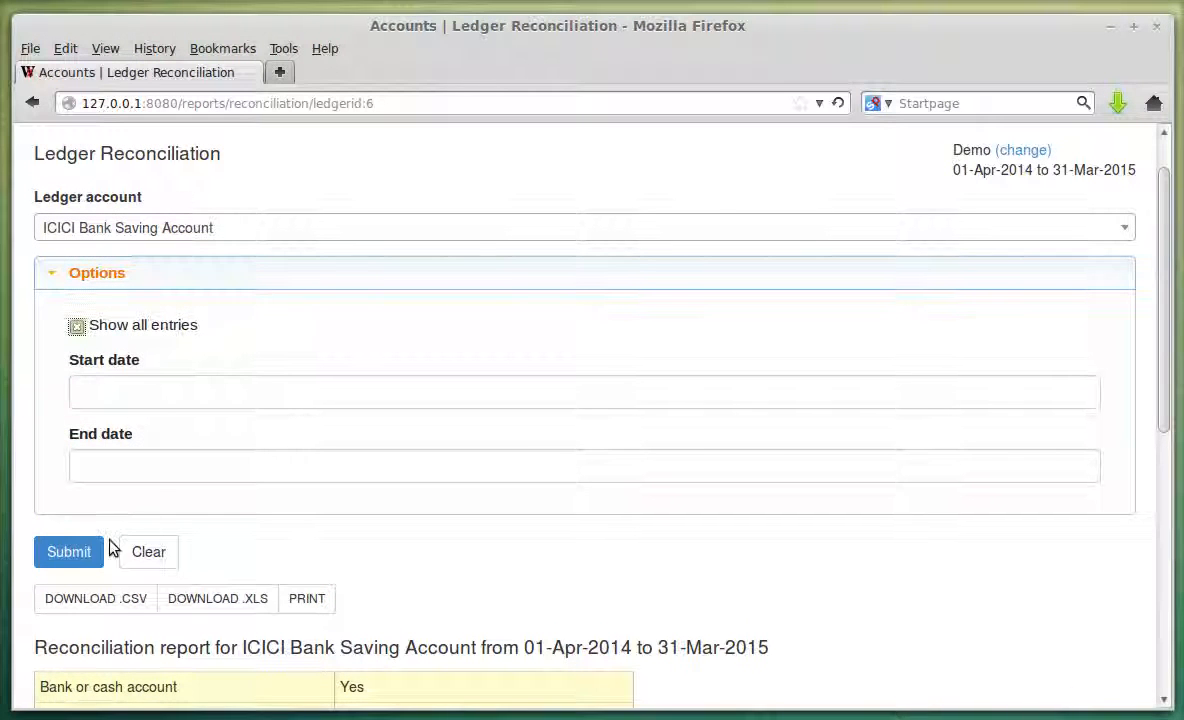
click(68, 552)
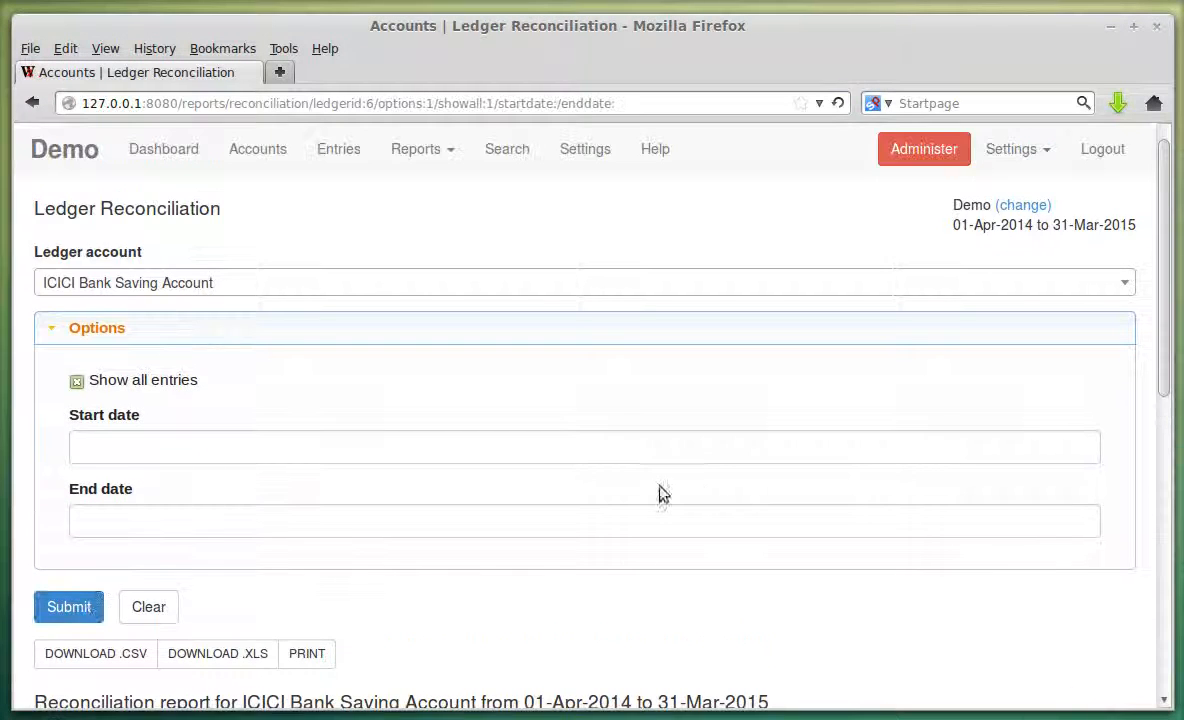
scroll(927, 528, down, 5)
scroll(927, 528, down, 3)
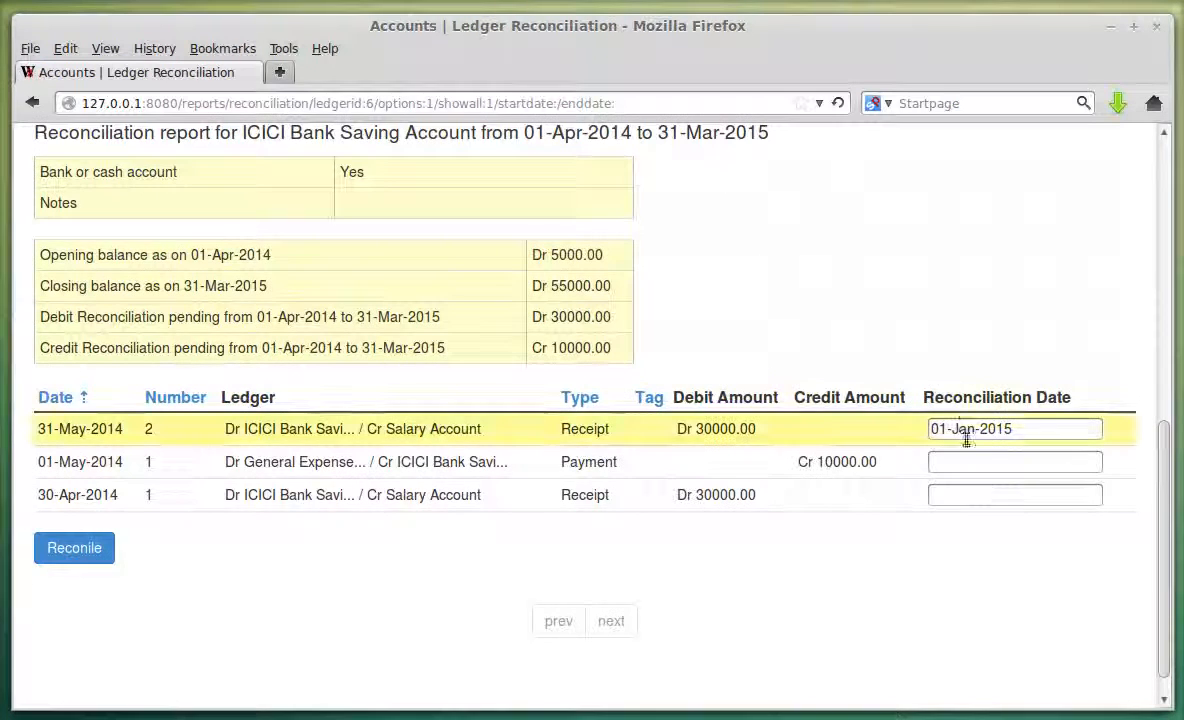
scroll(727, 516, up, 10)
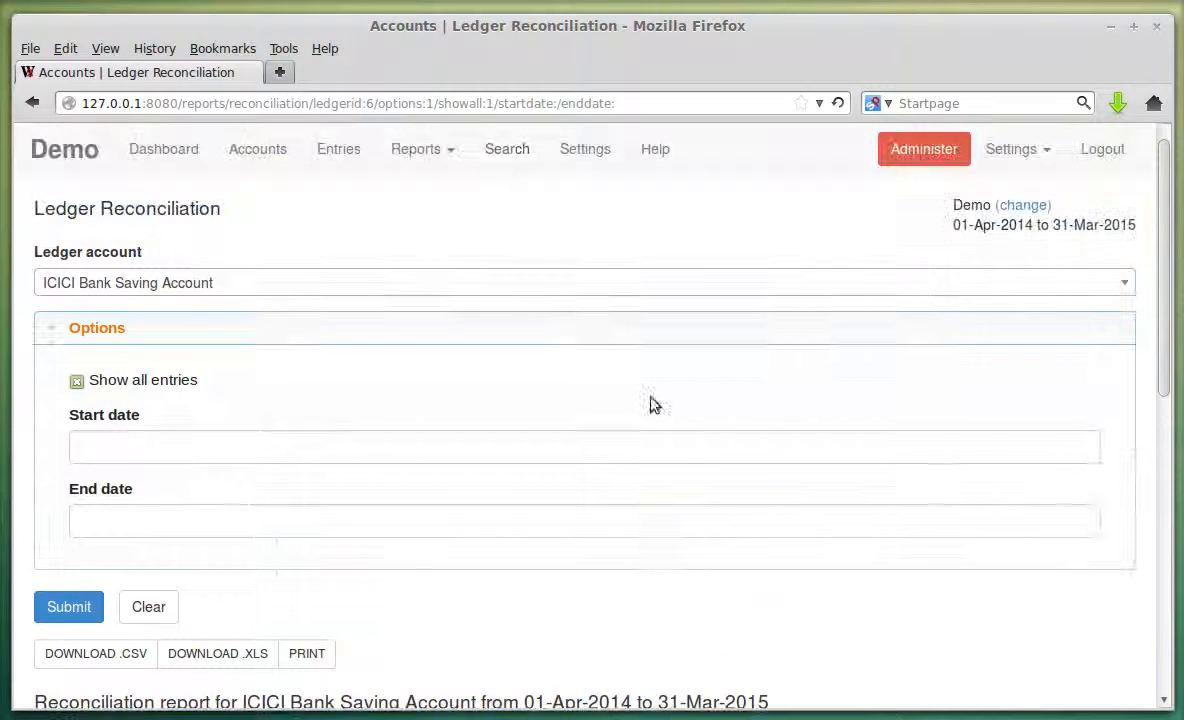
- Open the Chart of Accounts and look through its groups and ledgers
click(420, 149)
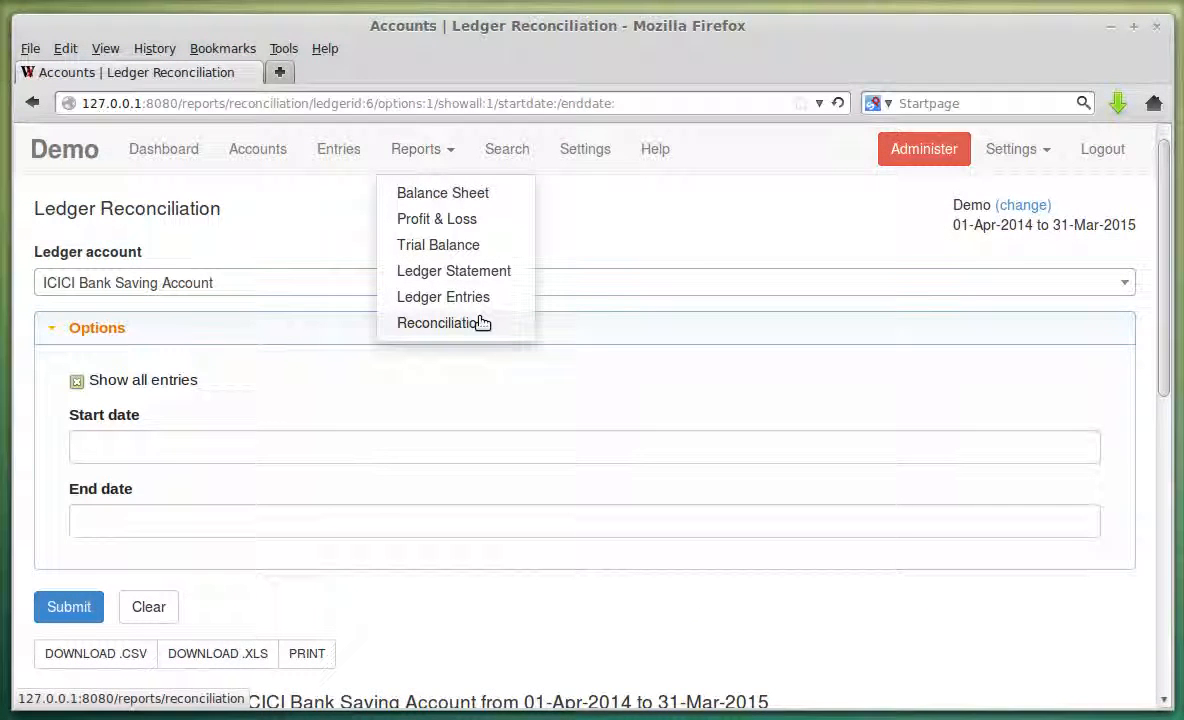
click(282, 151)
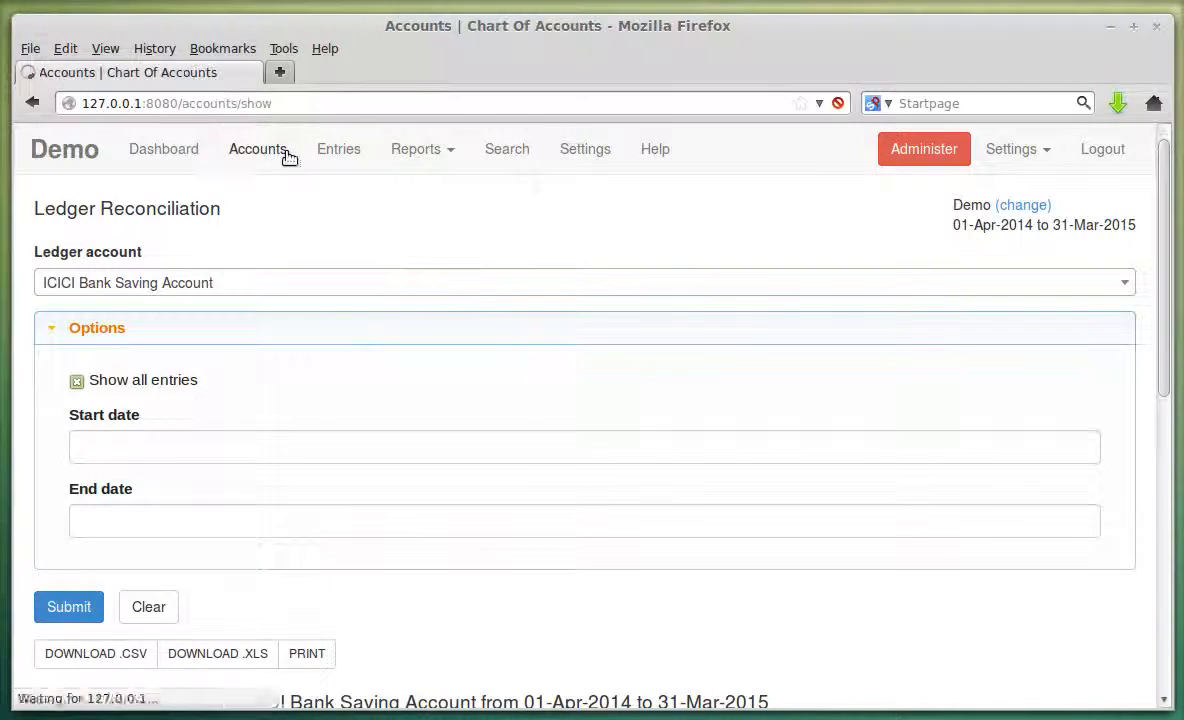
click(420, 149)
scroll(390, 357, down, 3)
scroll(378, 441, up, 3)
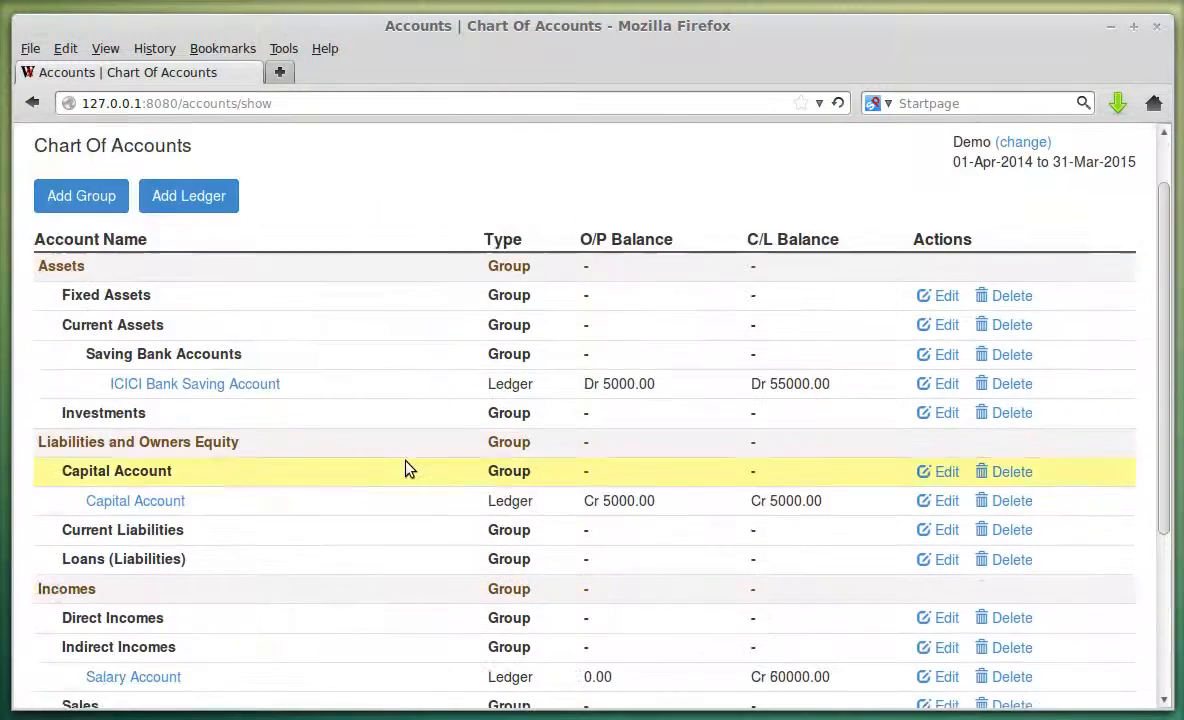
- Open the entry search page and look through its ledger, entry type, number, amount and date criteria
click(386, 152)
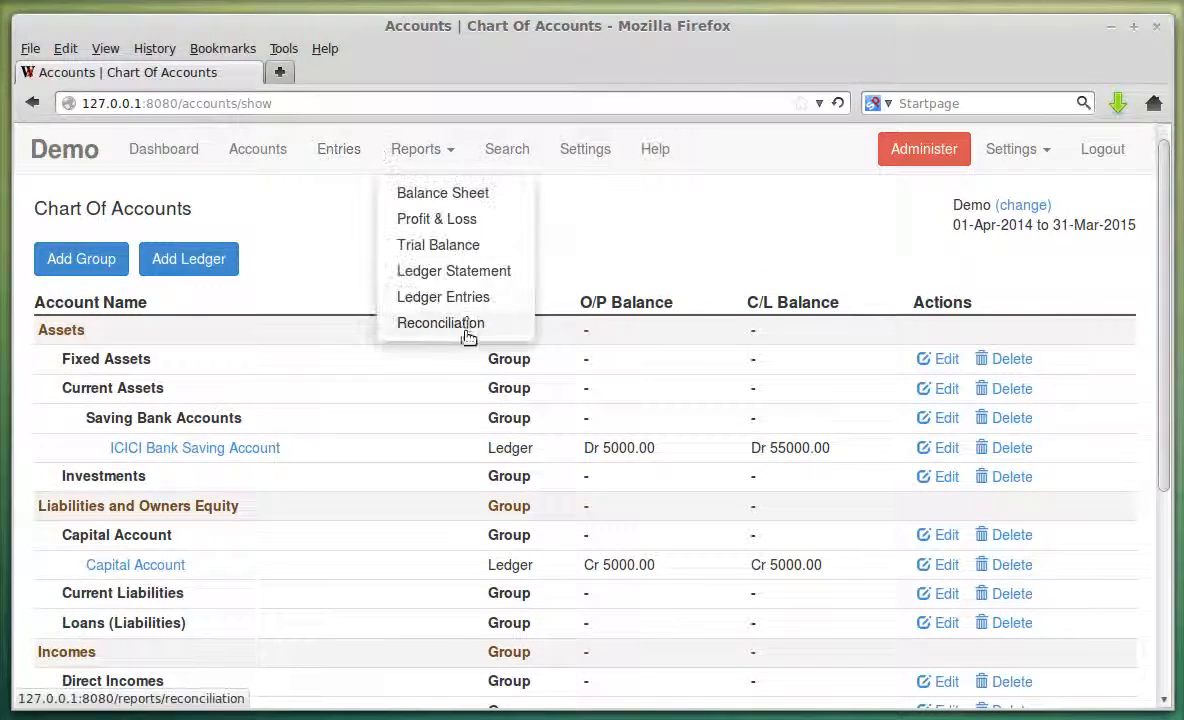
click(493, 162)
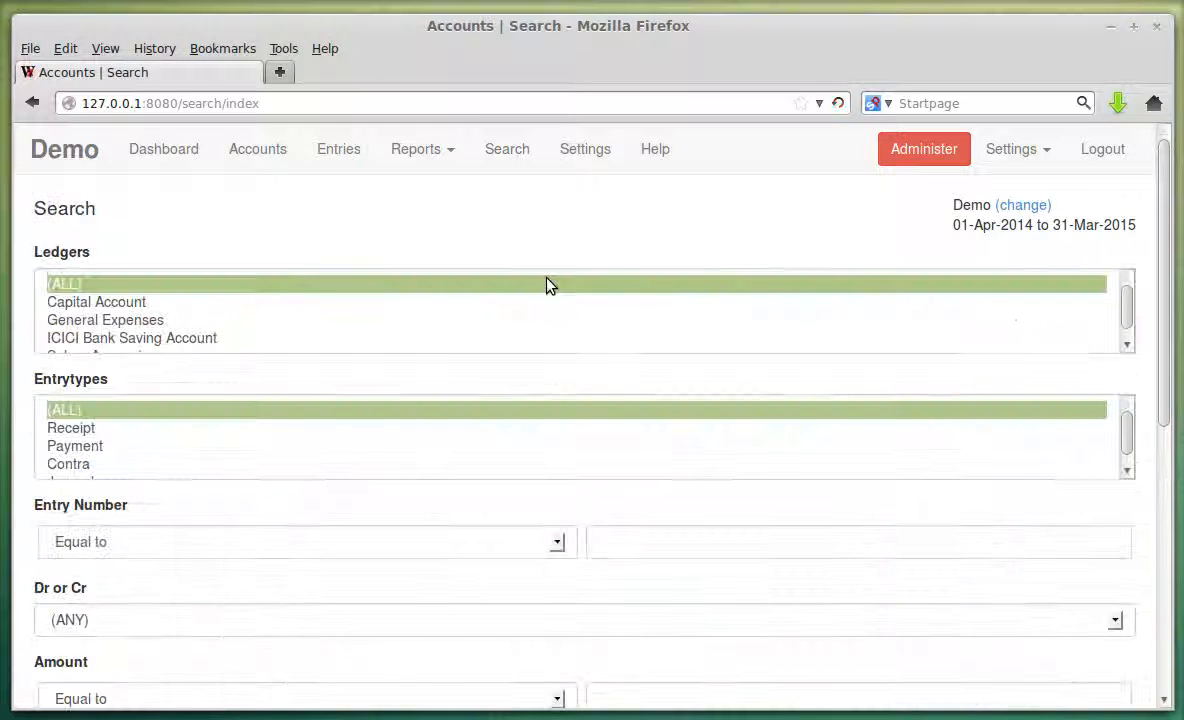
scroll(198, 319, down, 1)
scroll(335, 533, down, 3)
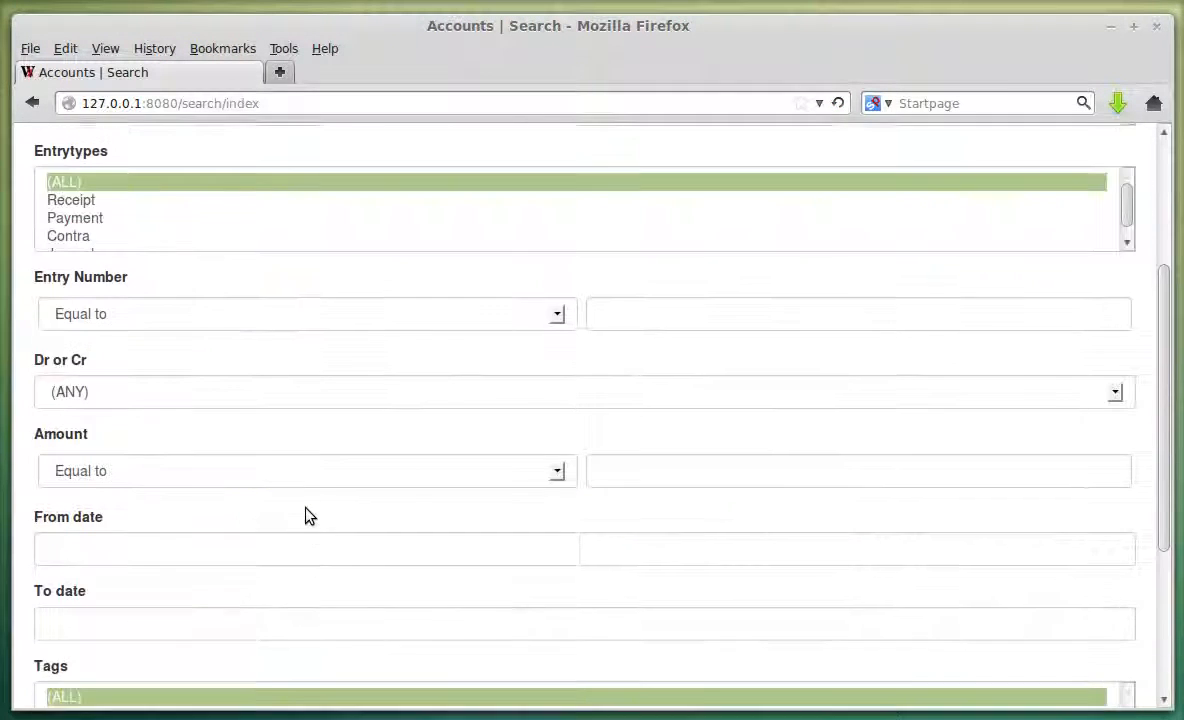
scroll(309, 513, up, 3)
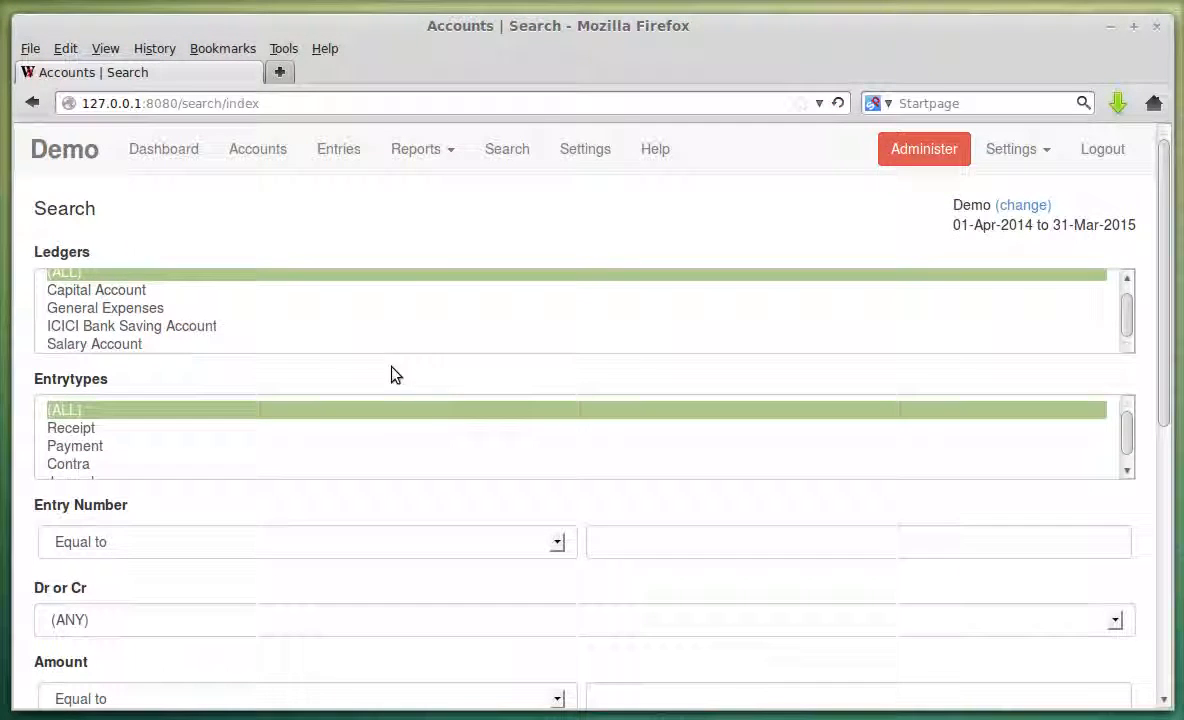
- Review the account settings, including currency symbol, date format and financial year start and end, then leave them without saving
click(590, 153)
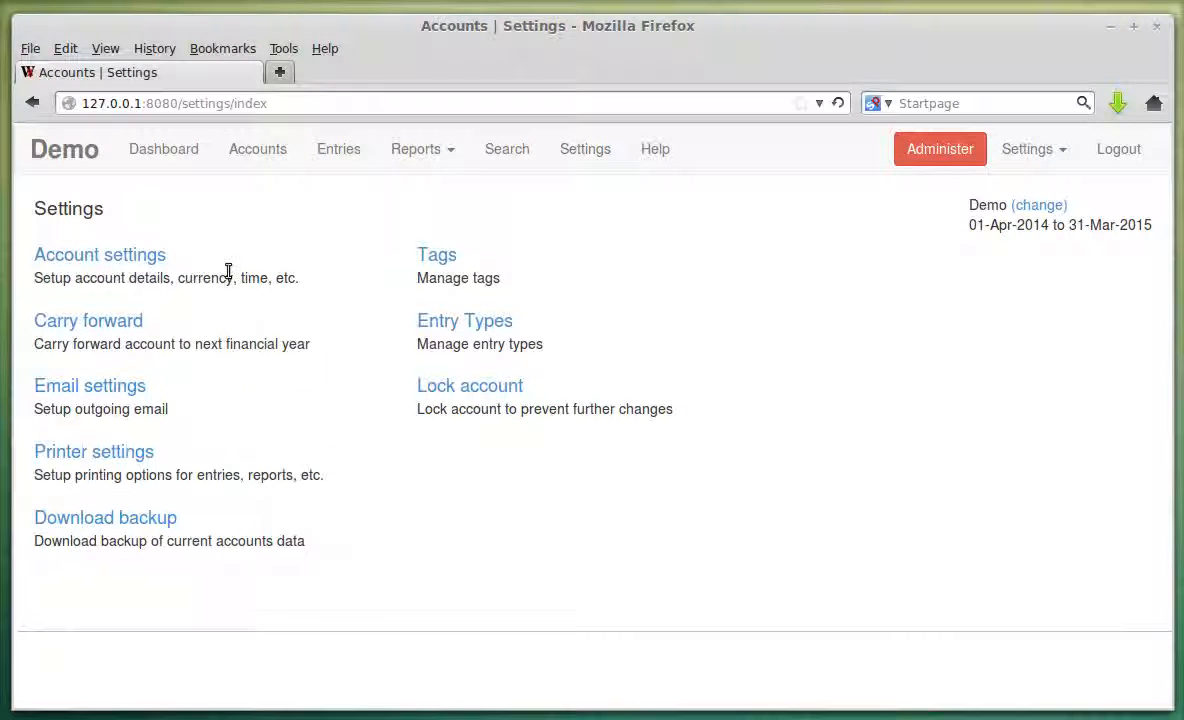
click(111, 260)
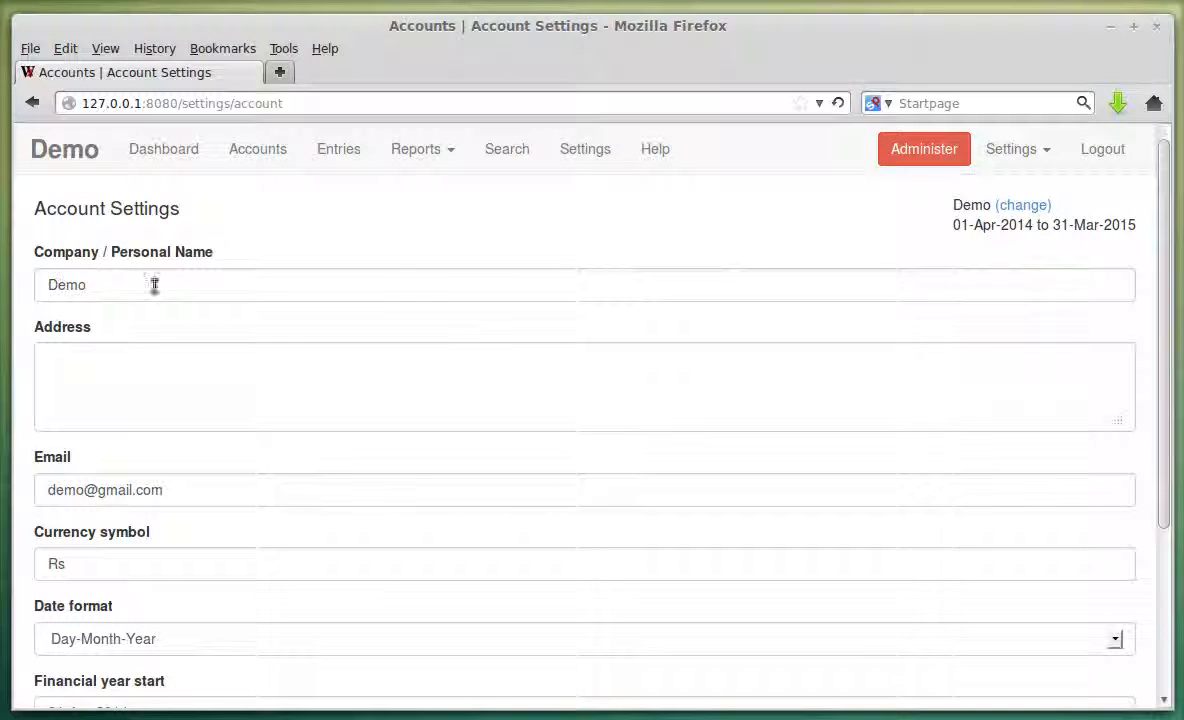
scroll(203, 407, down, 4)
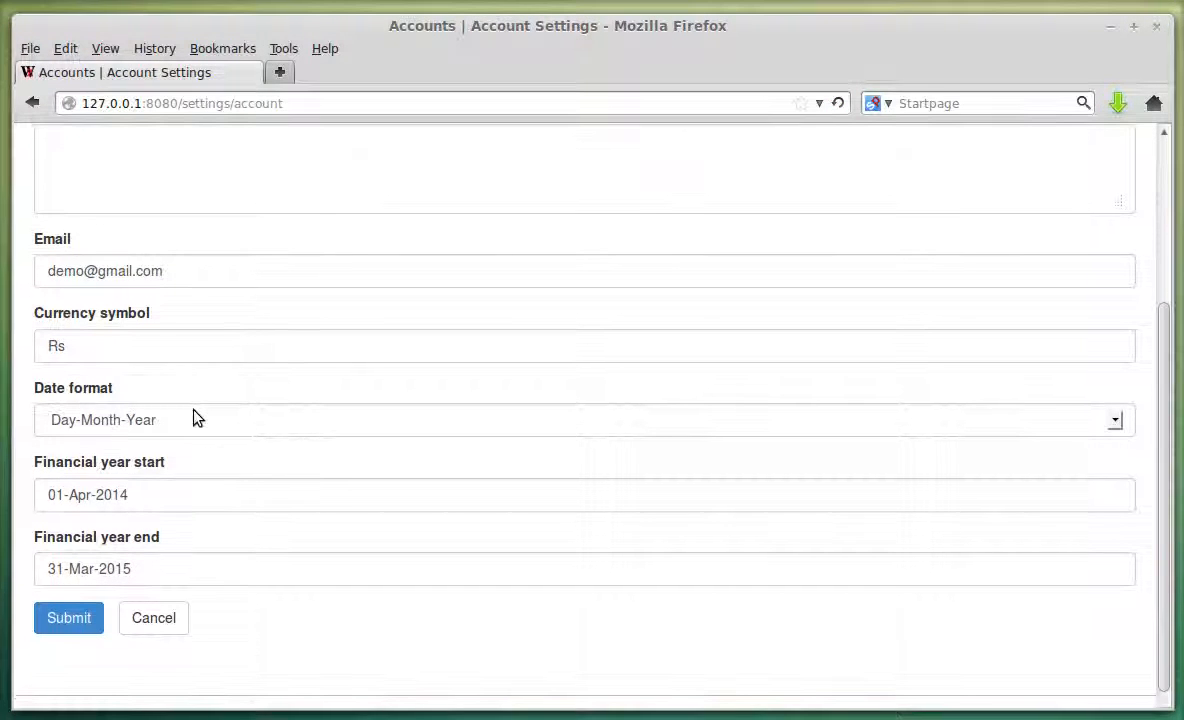
click(203, 491)
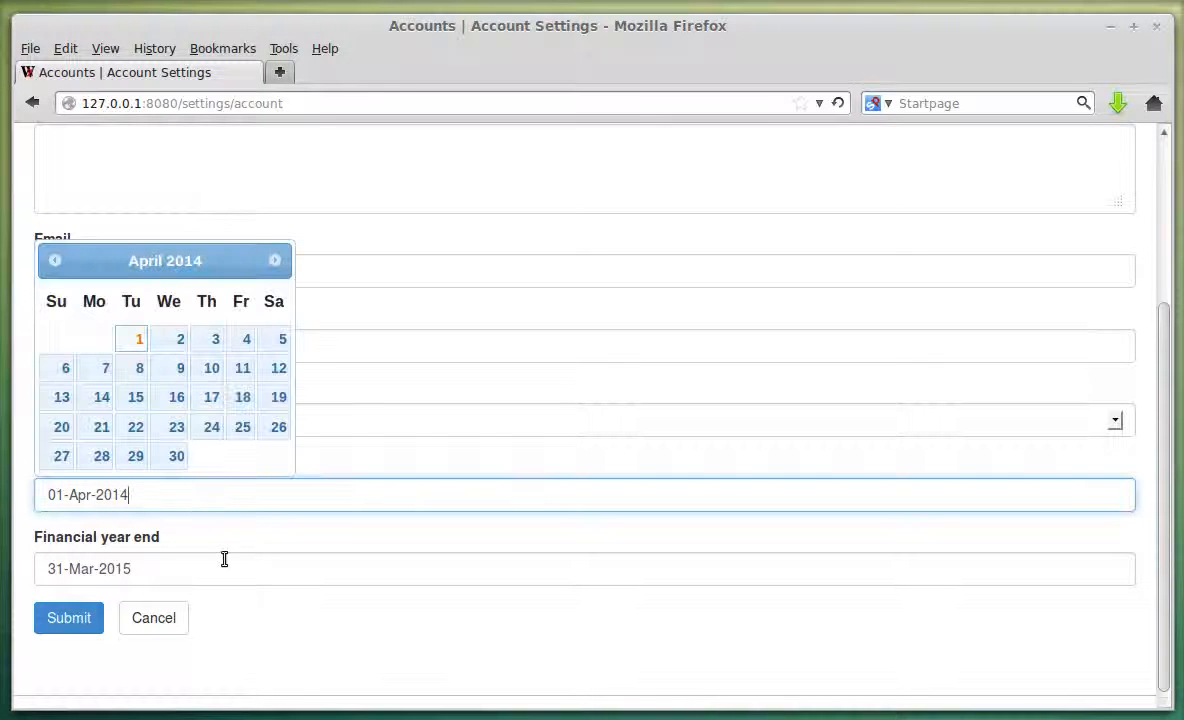
click(208, 581)
click(410, 640)
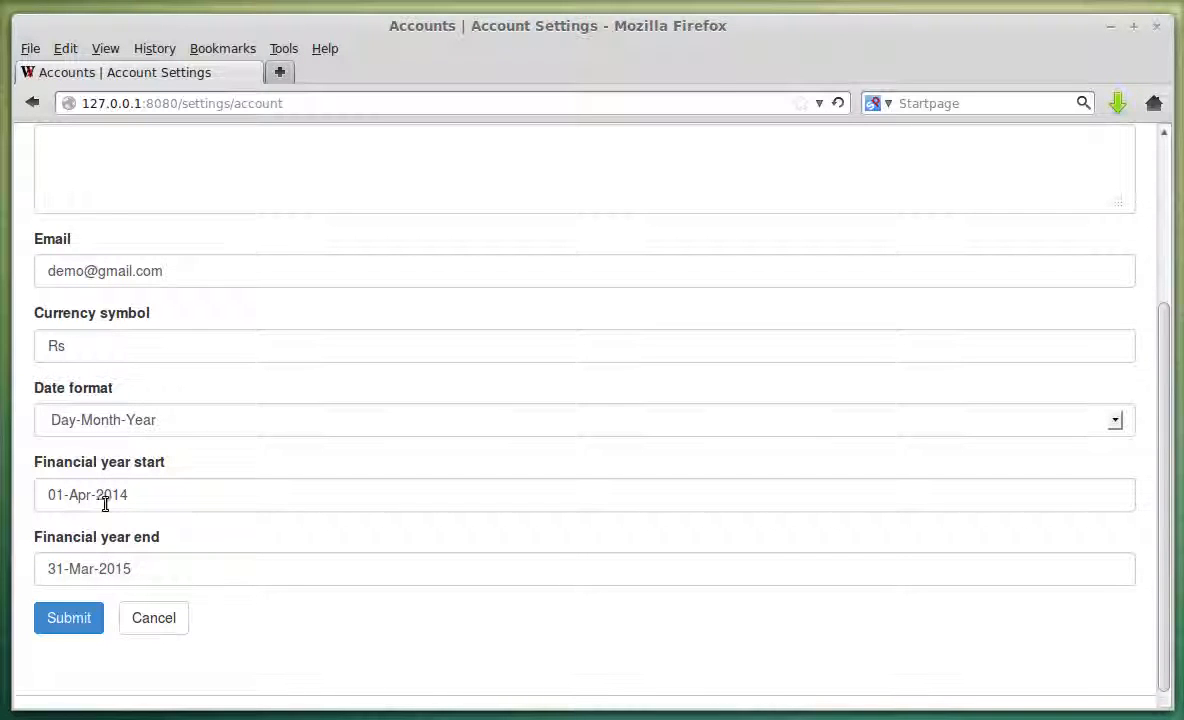
click(155, 618)
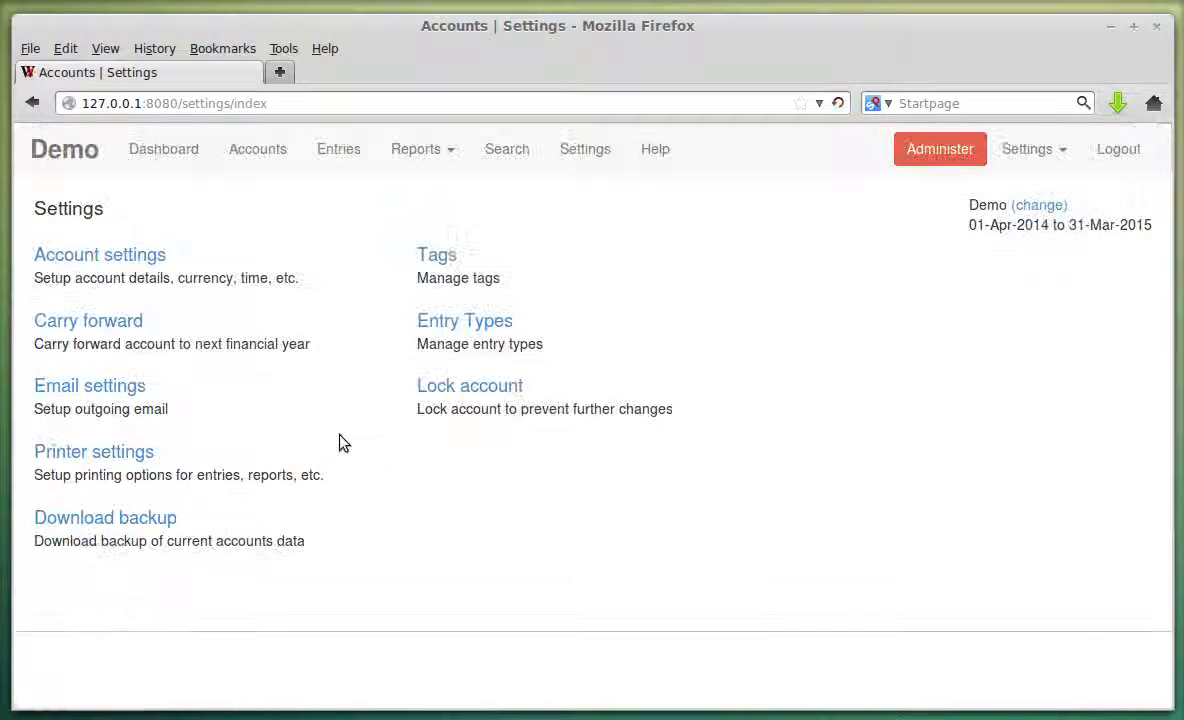
- Open the carry forward form and review its label, company name, financial year and database settings fields
click(115, 331)
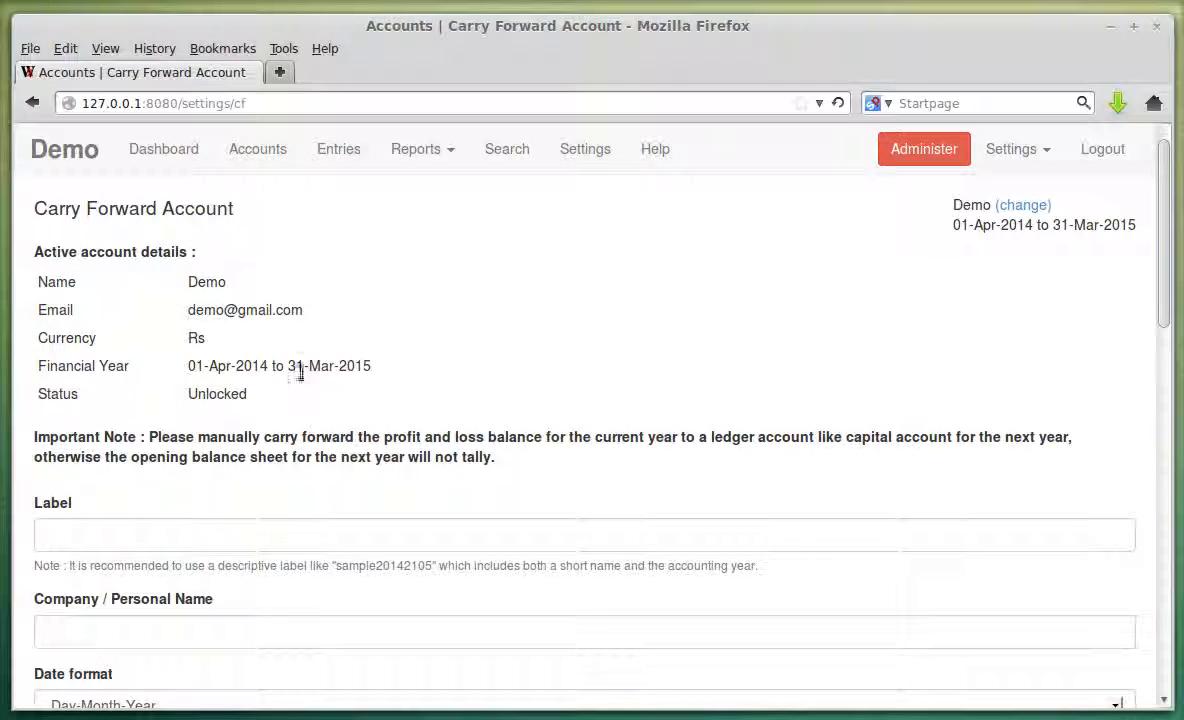
scroll(268, 395, down, 5)
scroll(248, 388, down, 12)
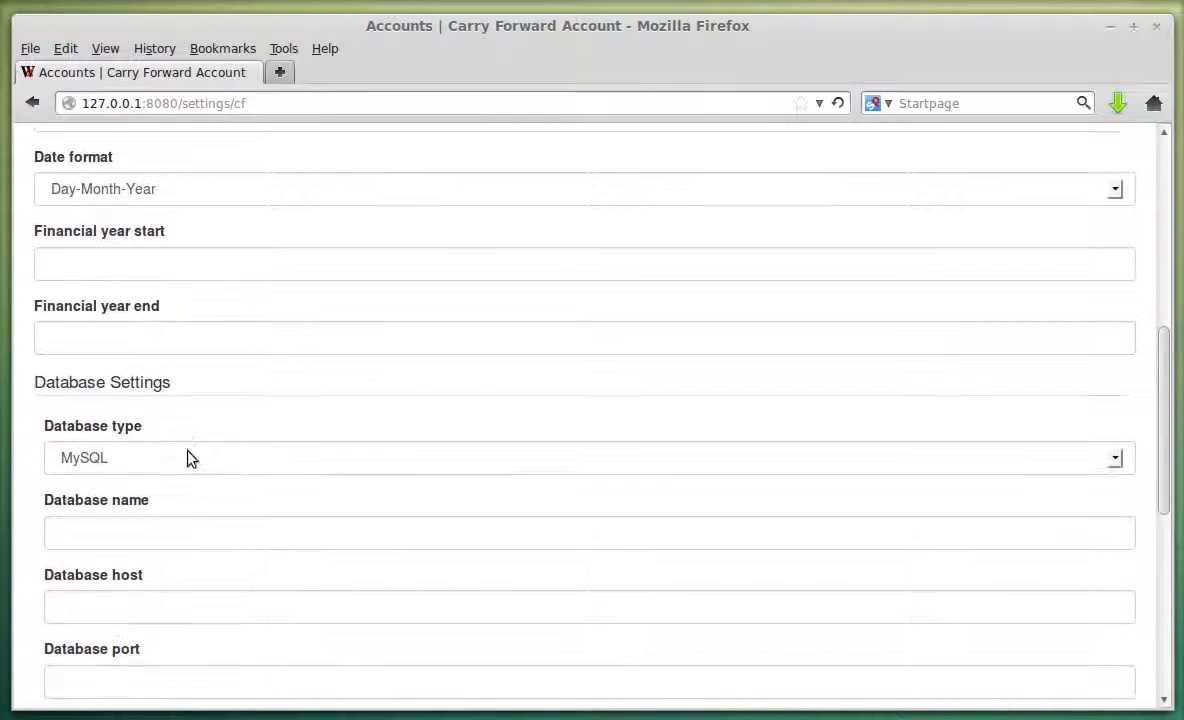
scroll(159, 534, up, 4)
scroll(159, 509, up, 13)
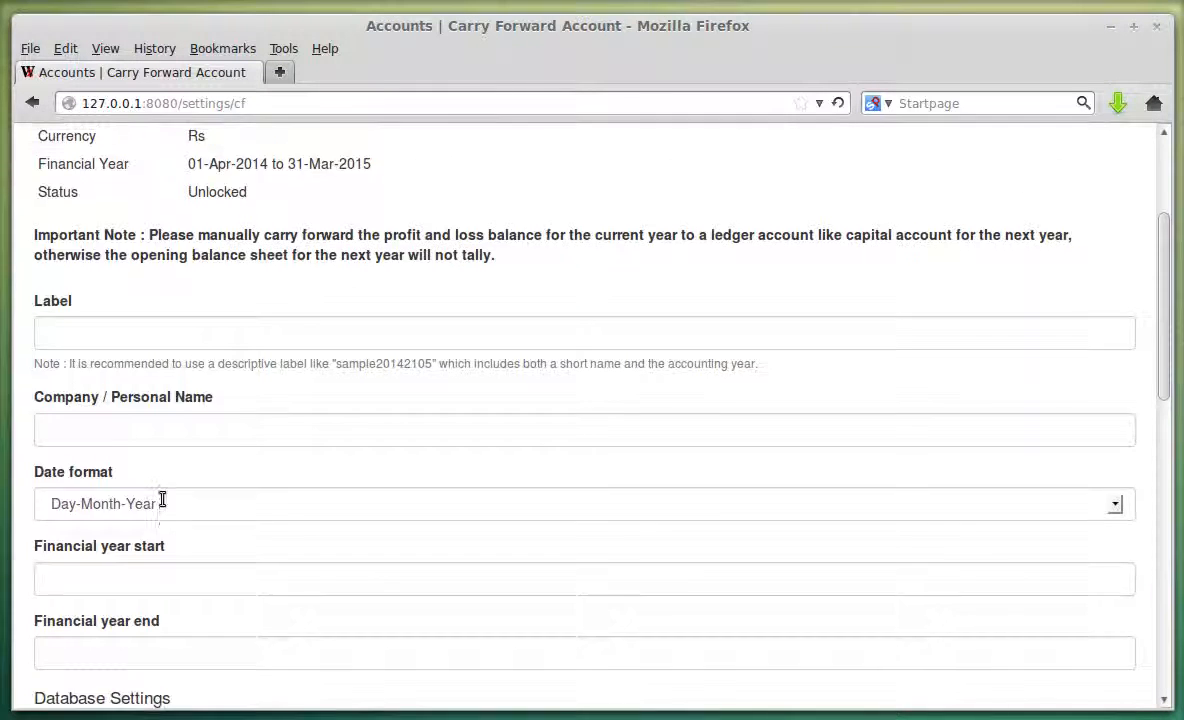
scroll(164, 562, down, 3)
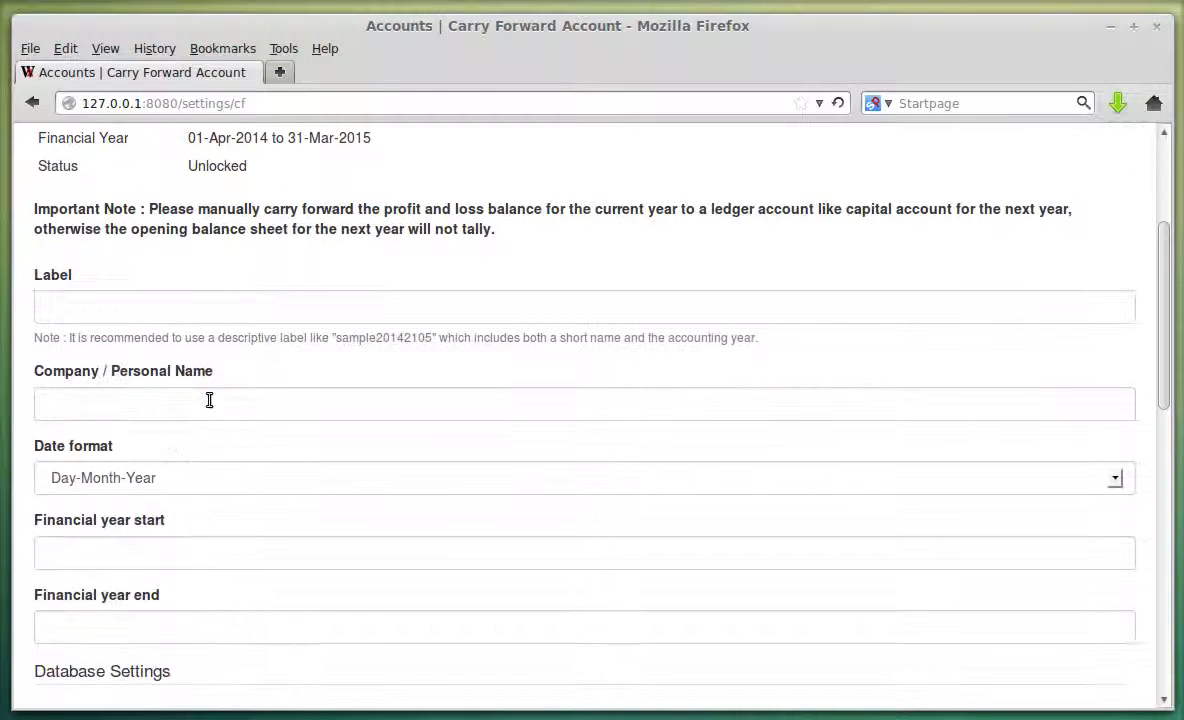
scroll(369, 401, up, 2)
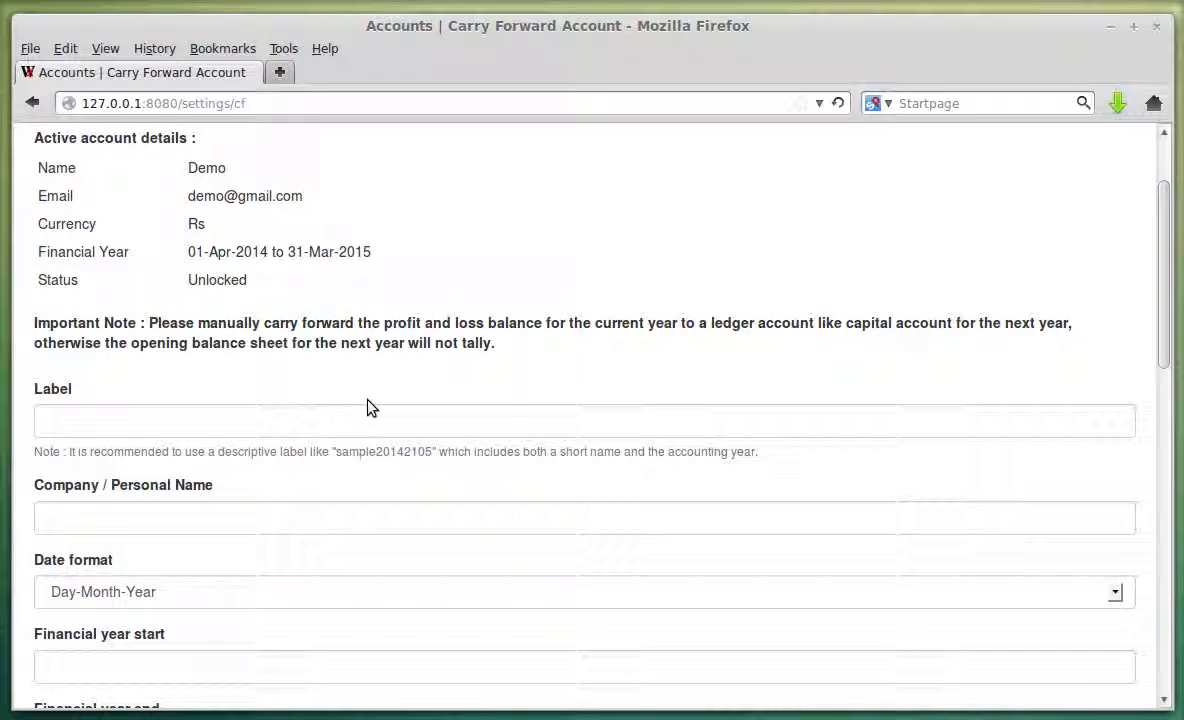
- Open the Balance Sheet and check the net profit amount of the Profit & Loss Account
scroll(435, 370, up, 2)
click(425, 150)
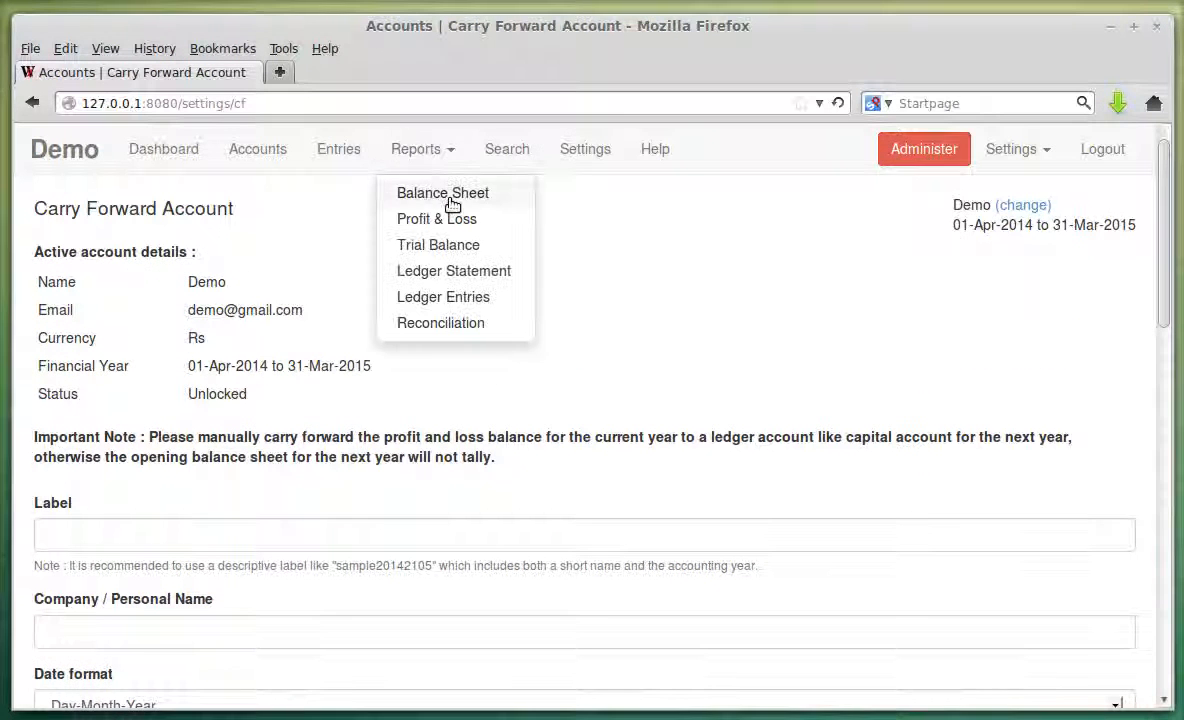
click(452, 200)
scroll(449, 312, down, 1)
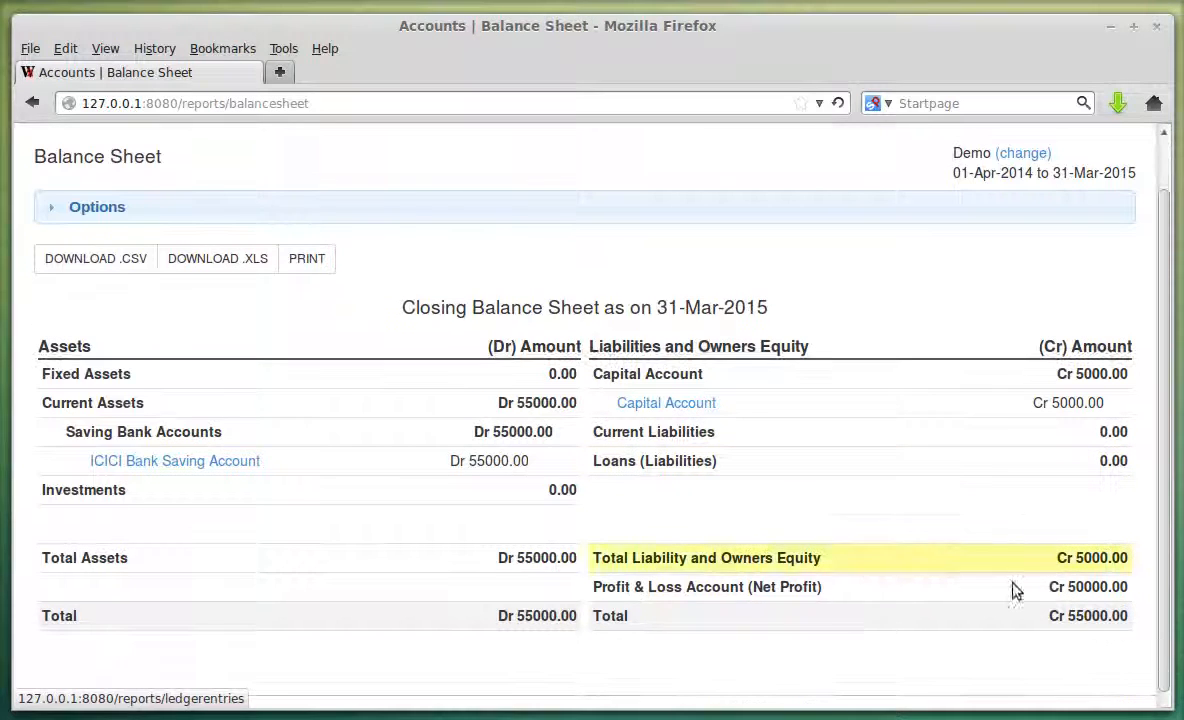
double_click(1094, 586)
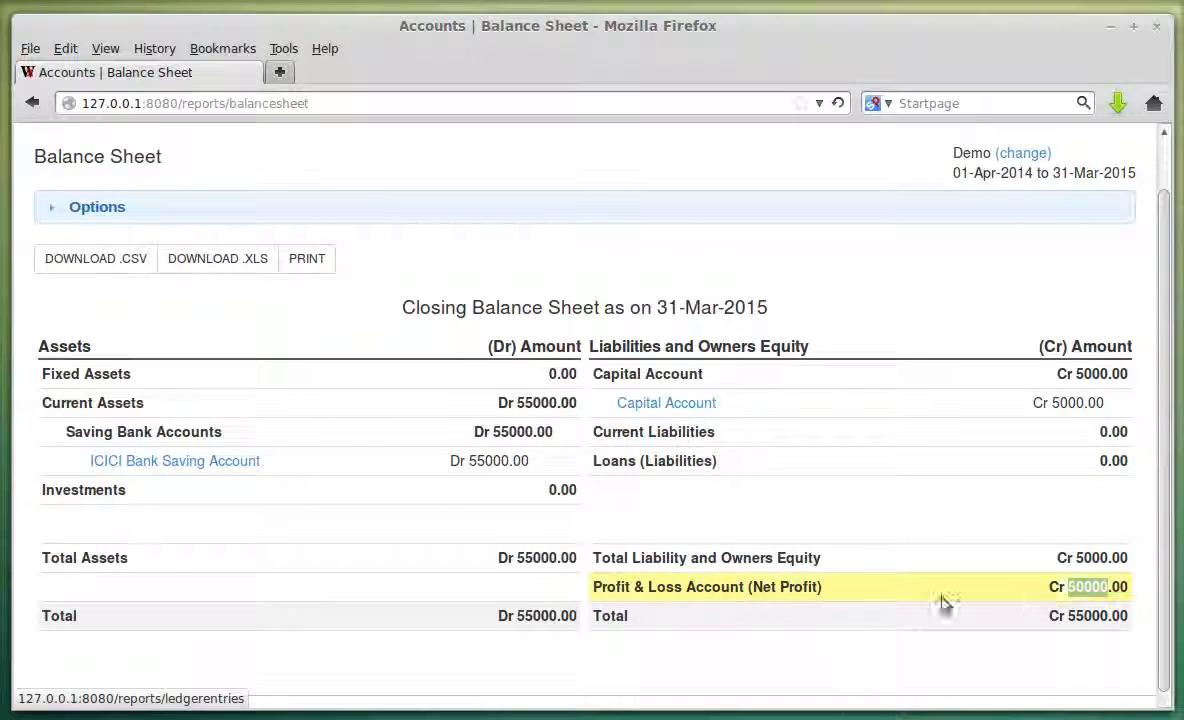
scroll(712, 549, up, 1)
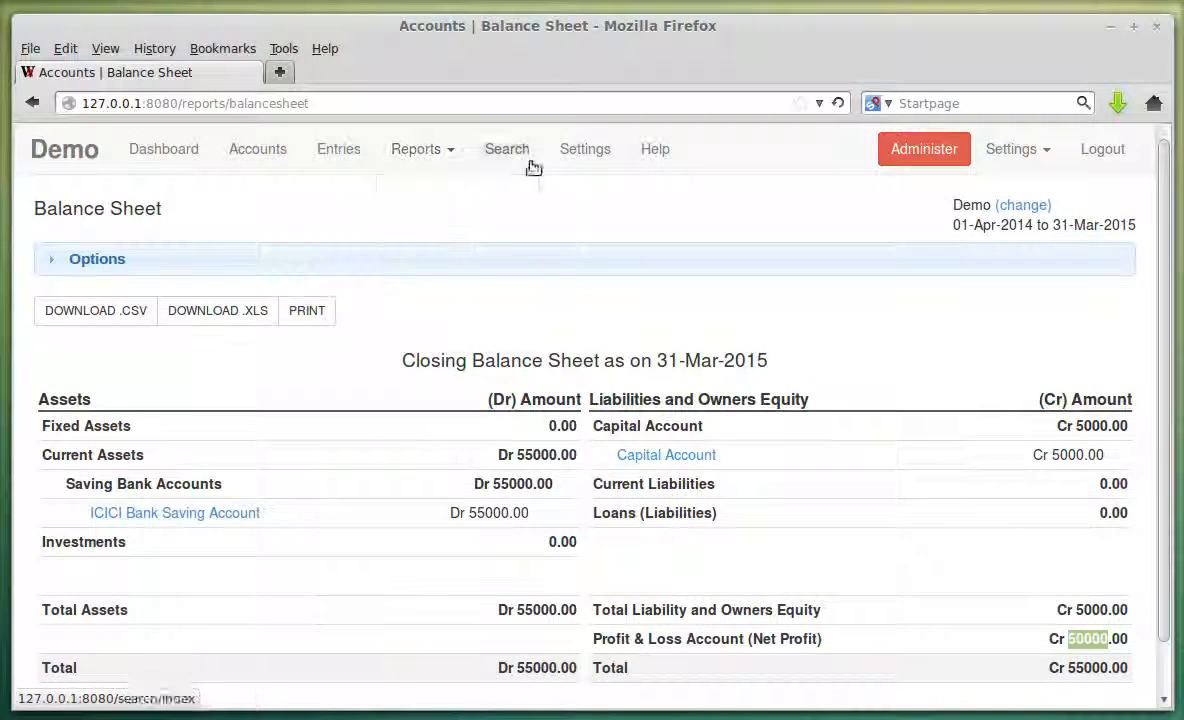
- Return to the carry forward form and read the important note about carrying forward the profit and loss balance
click(604, 158)
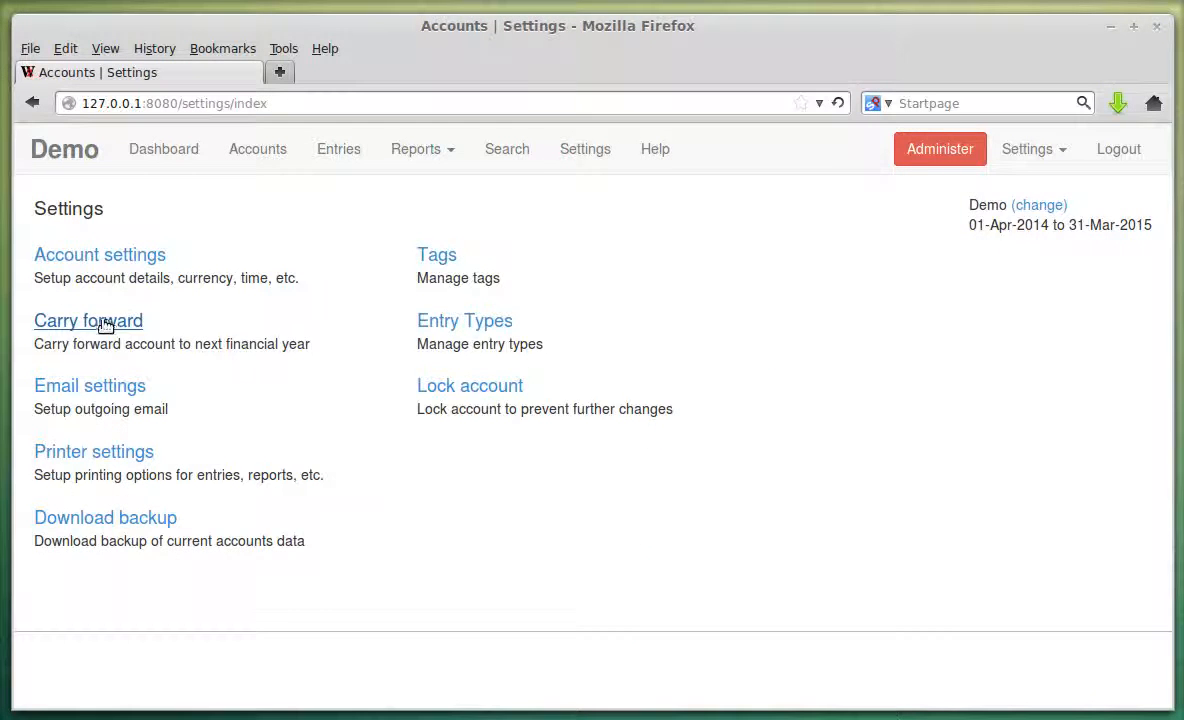
click(104, 324)
drag(36, 438, 470, 473)
click(495, 471)
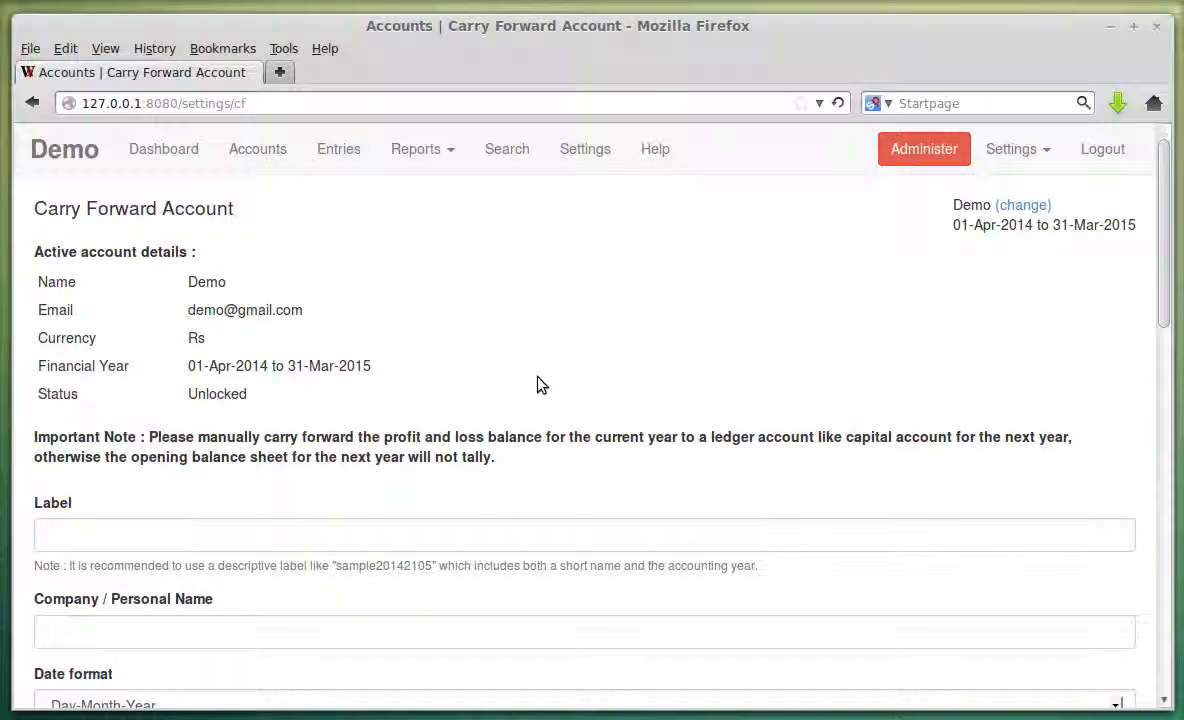
scroll(560, 391, down, 3)
scroll(560, 391, up, 3)
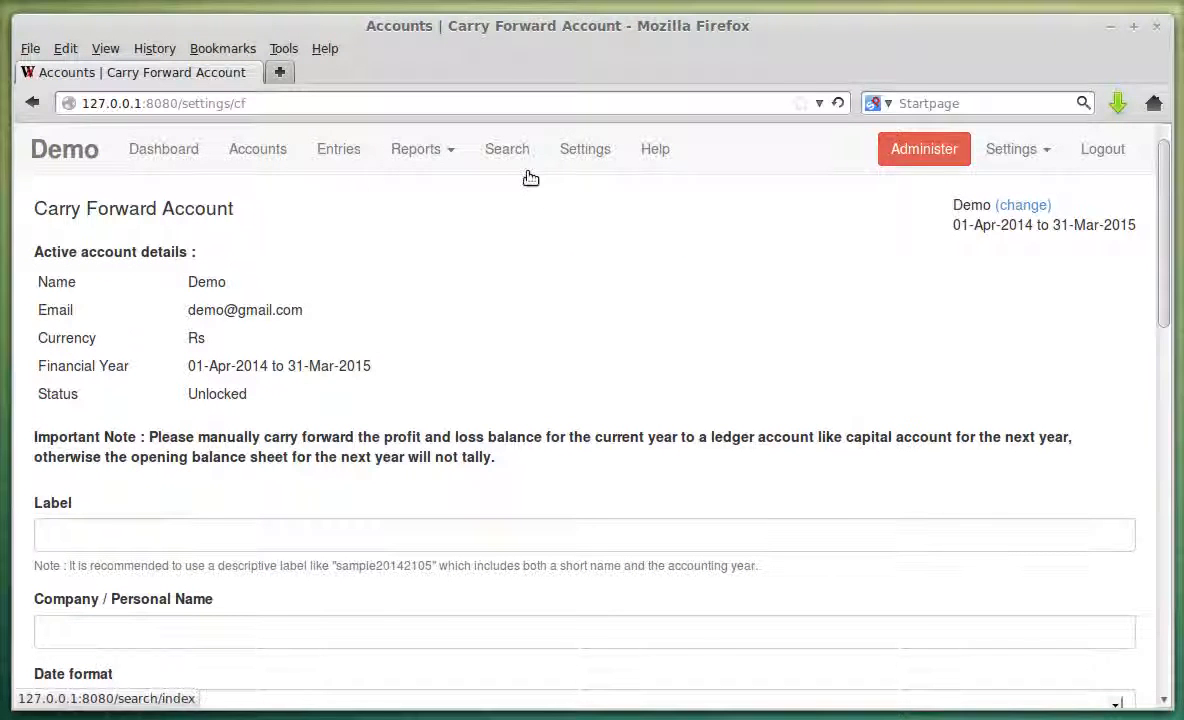
- Change the text color of the pending tag to the dark red shade 1a0000 and save the tag
click(574, 154)
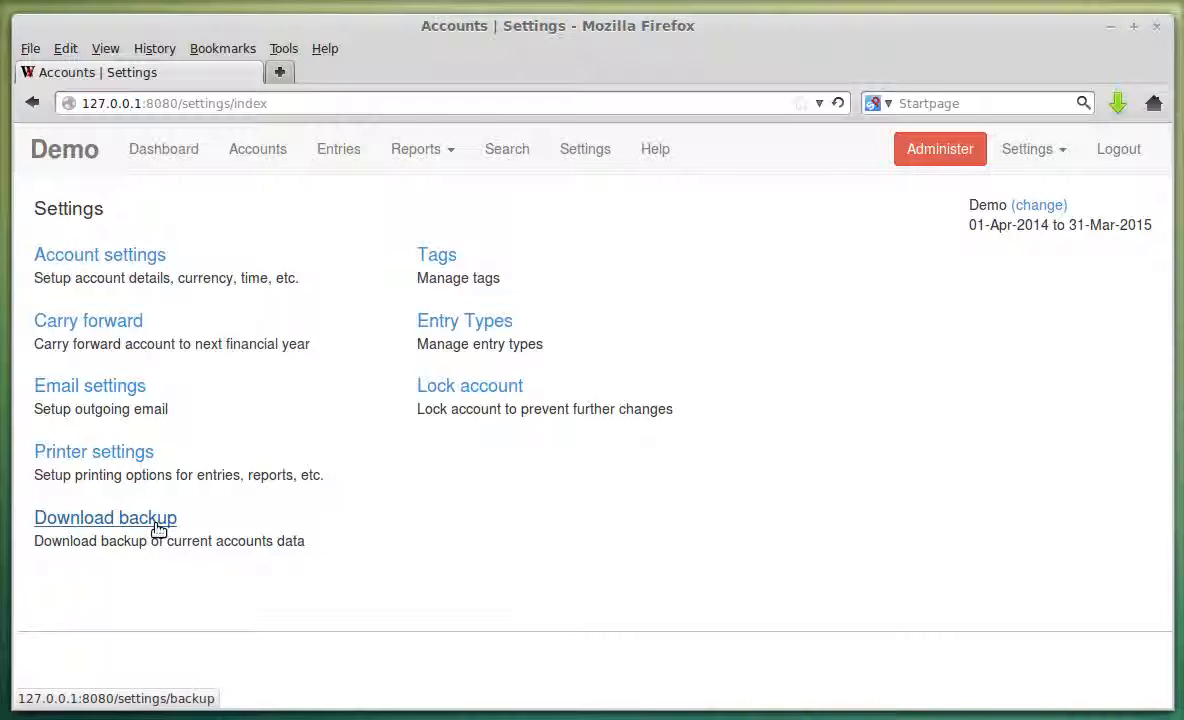
click(429, 266)
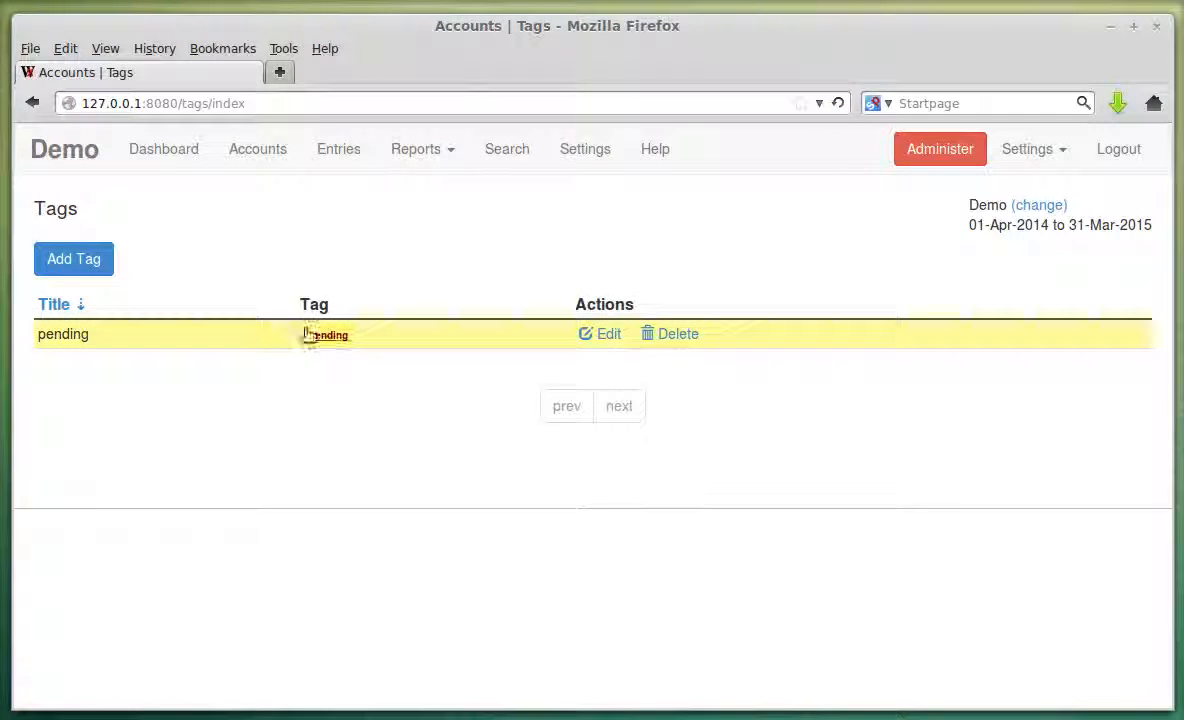
click(590, 342)
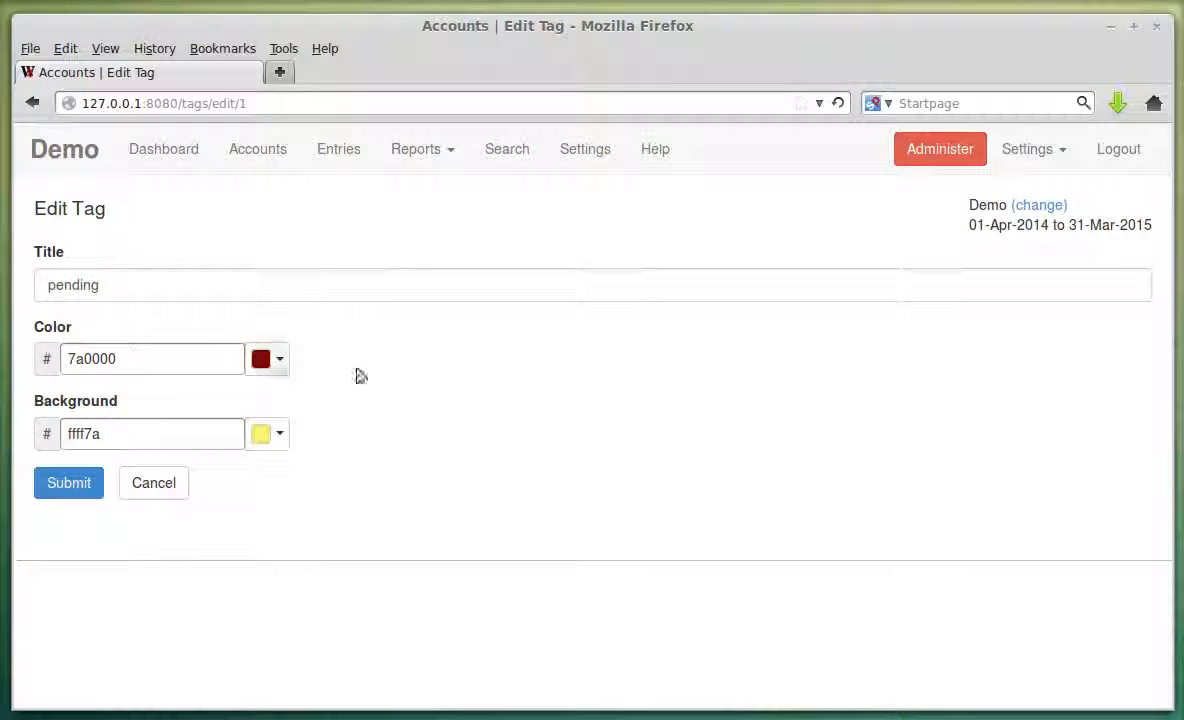
click(281, 360)
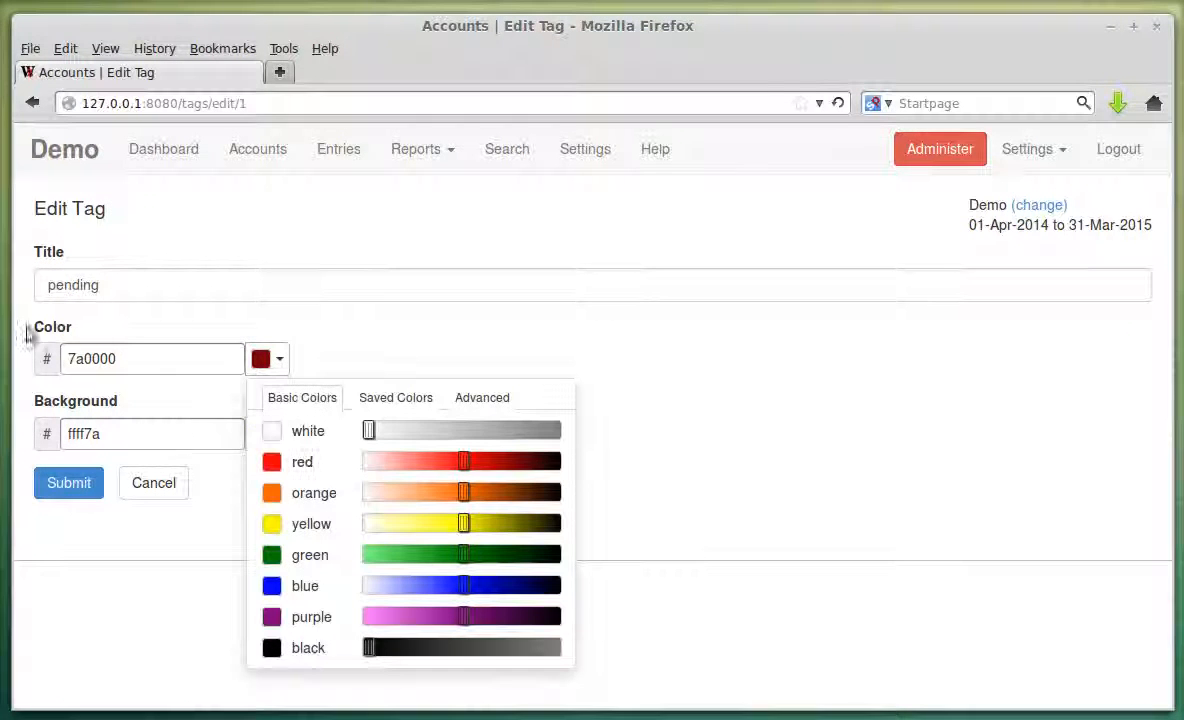
drag(476, 466, 553, 472)
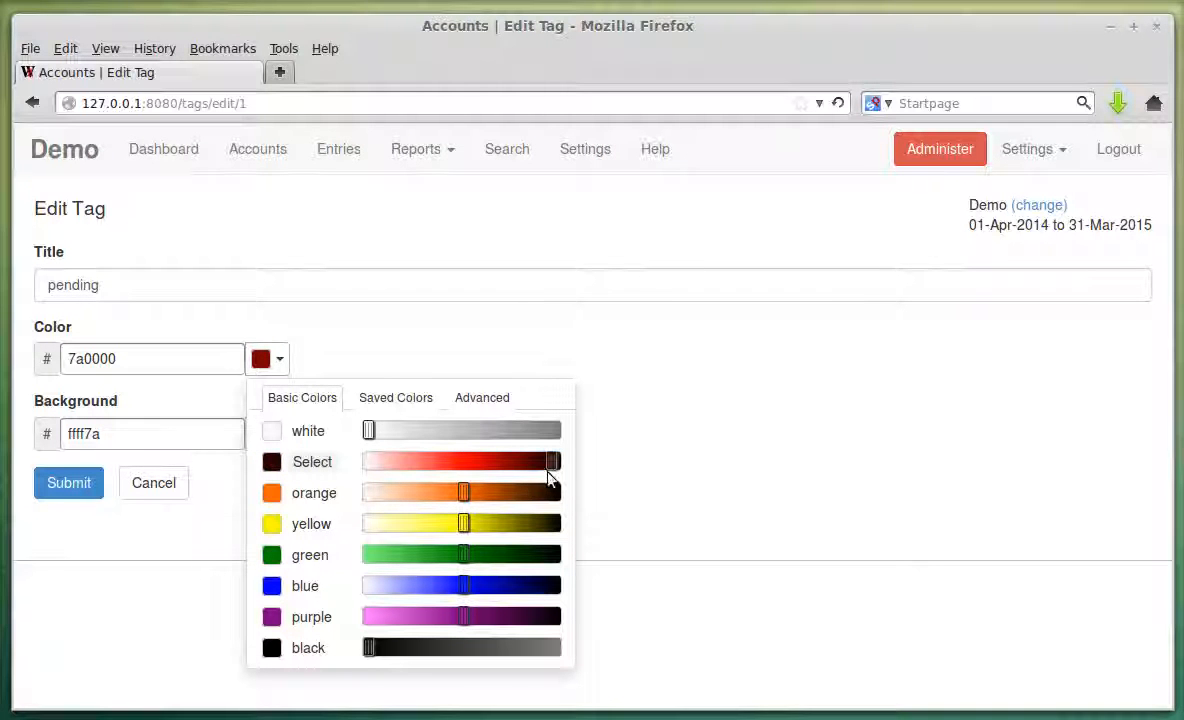
click(296, 463)
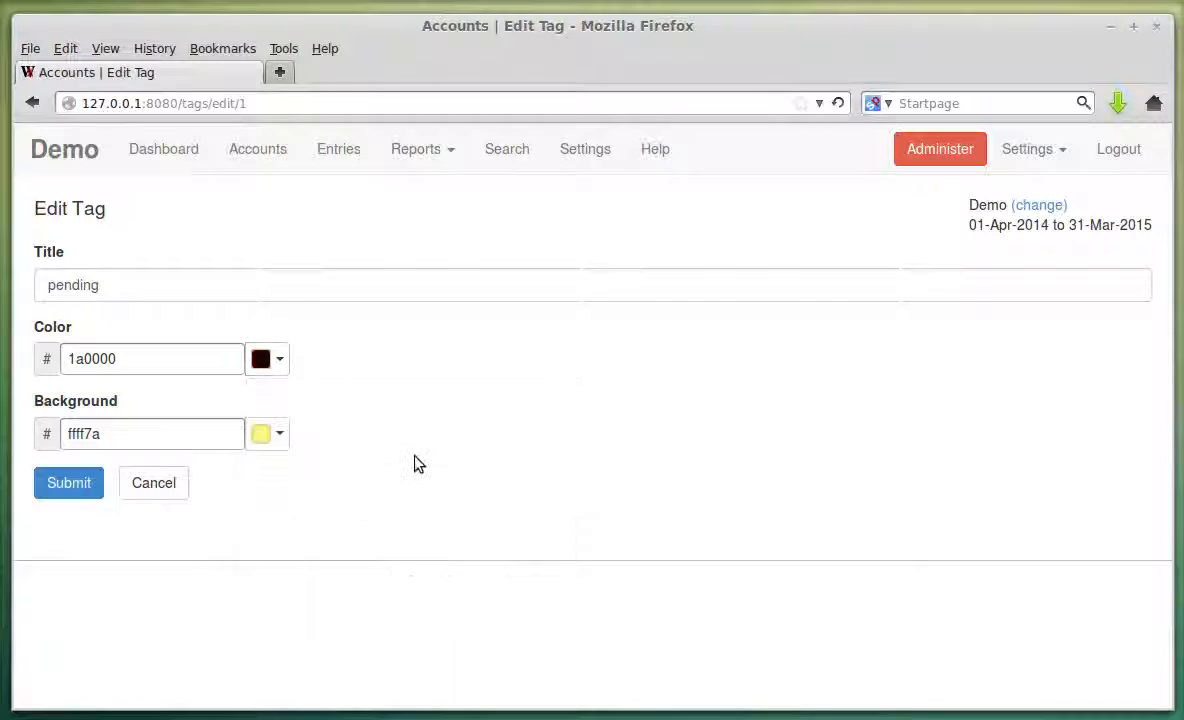
click(88, 488)
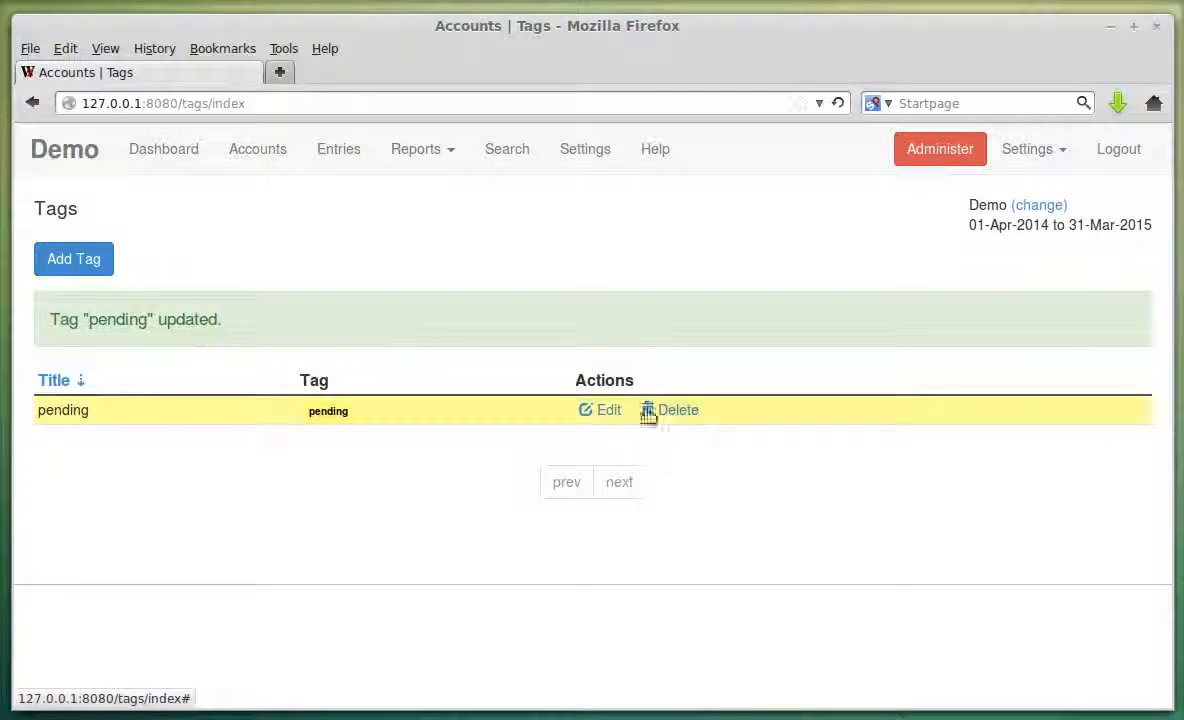
- Assign the pending tag to the 31-May-2014 receipt entry and save the entry
click(343, 149)
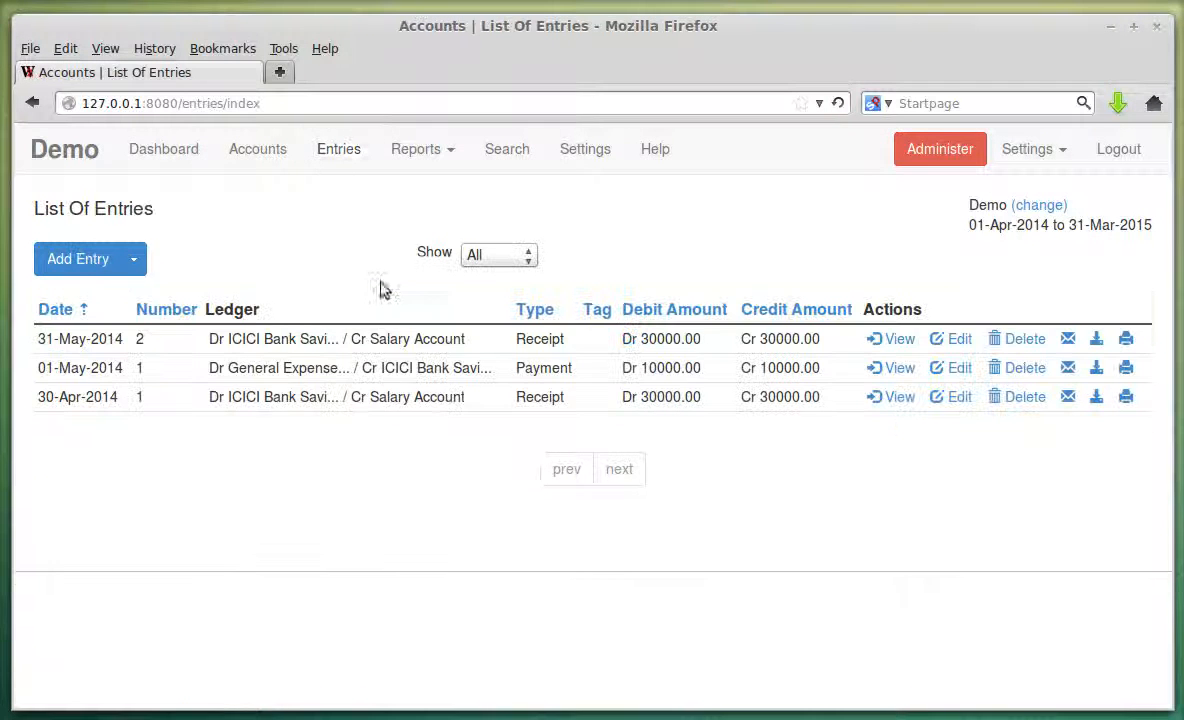
click(950, 341)
scroll(349, 436, down, 5)
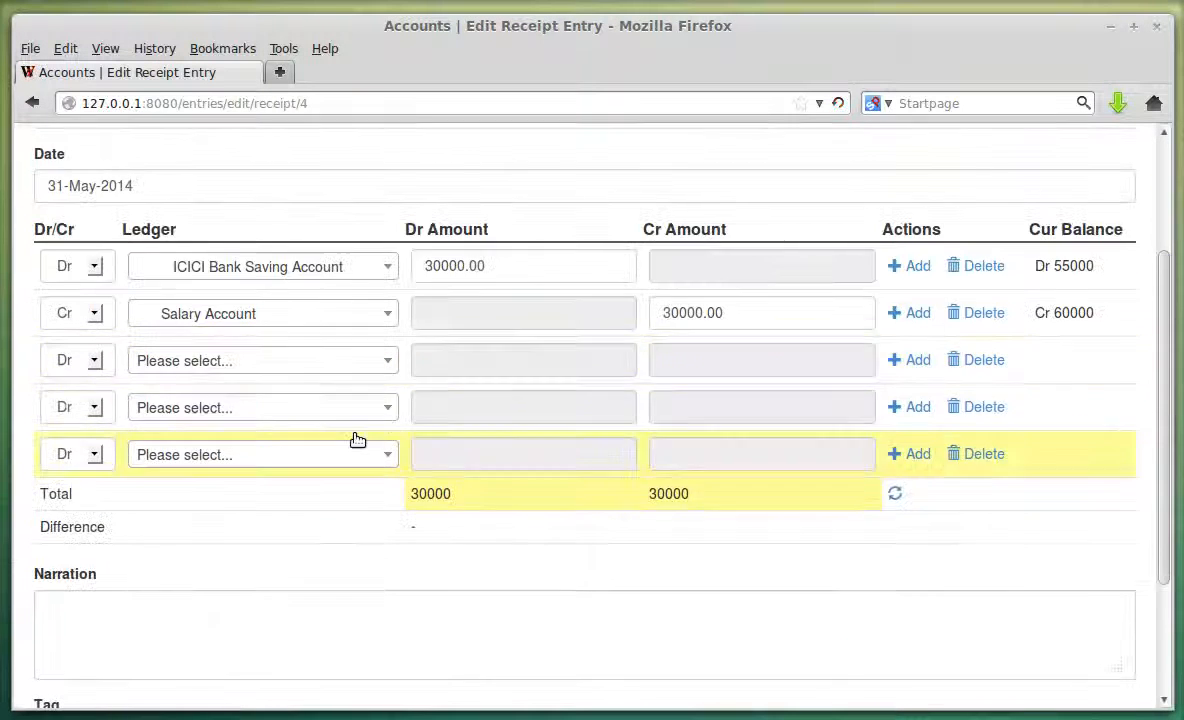
click(126, 578)
click(102, 618)
click(80, 625)
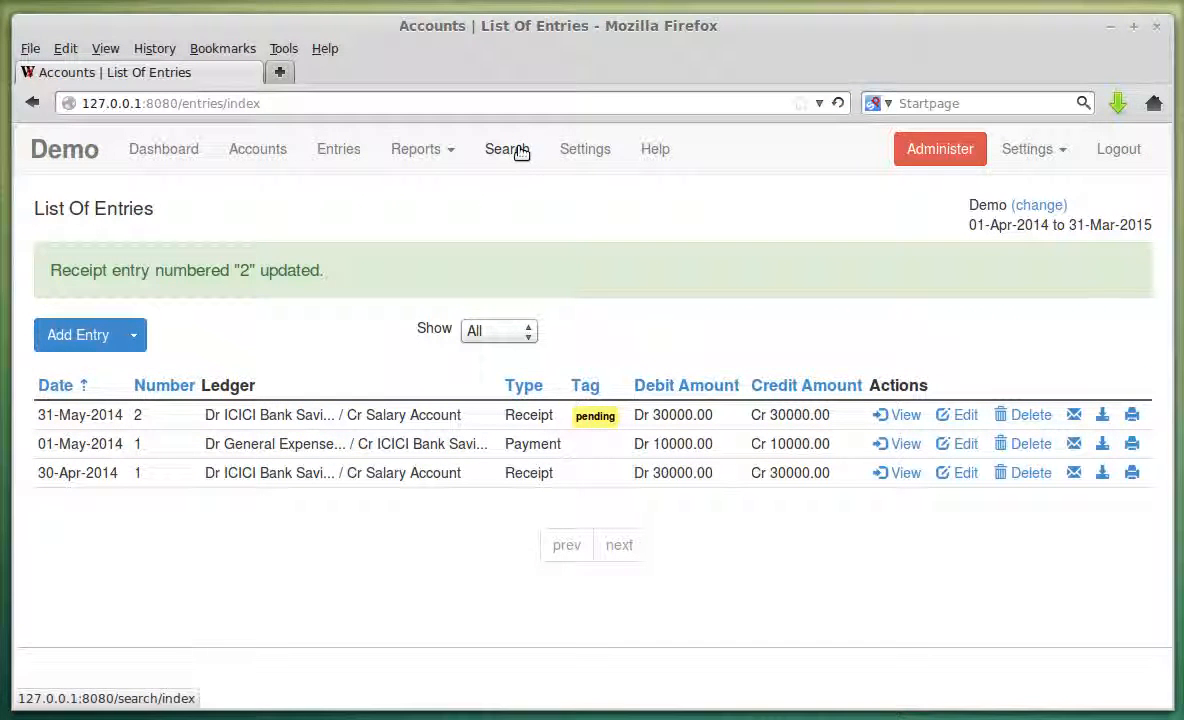
- Lock the account in the account settings and submit the change
click(570, 149)
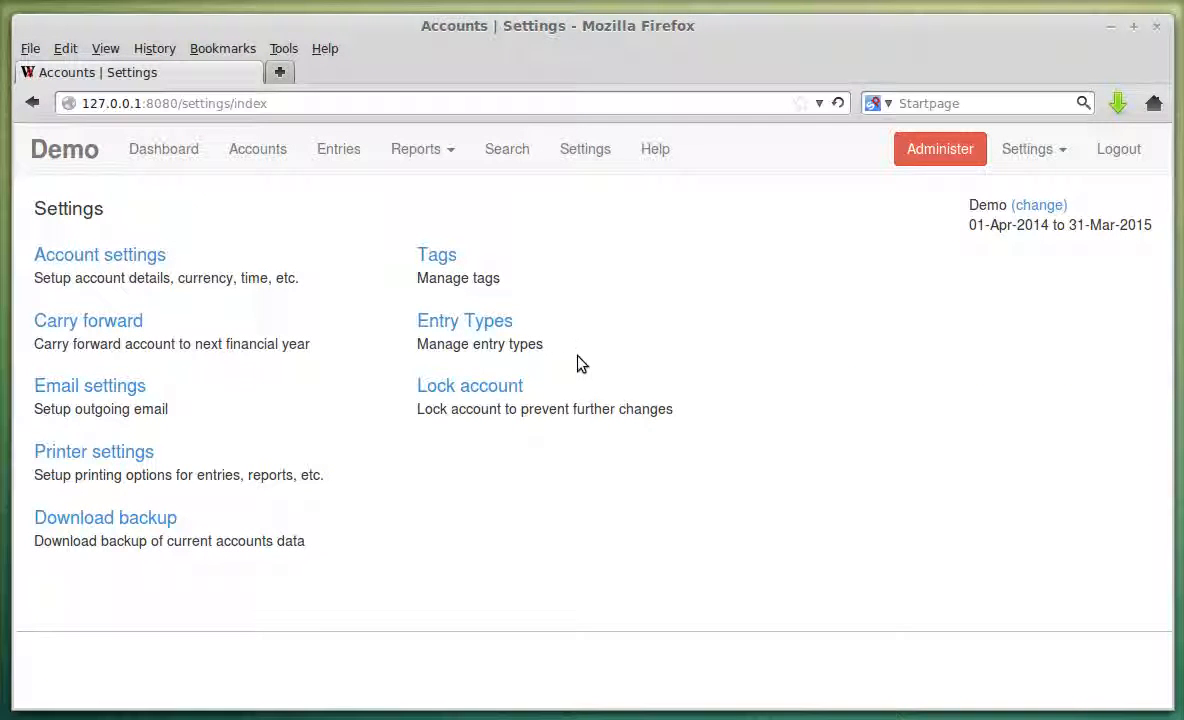
click(503, 388)
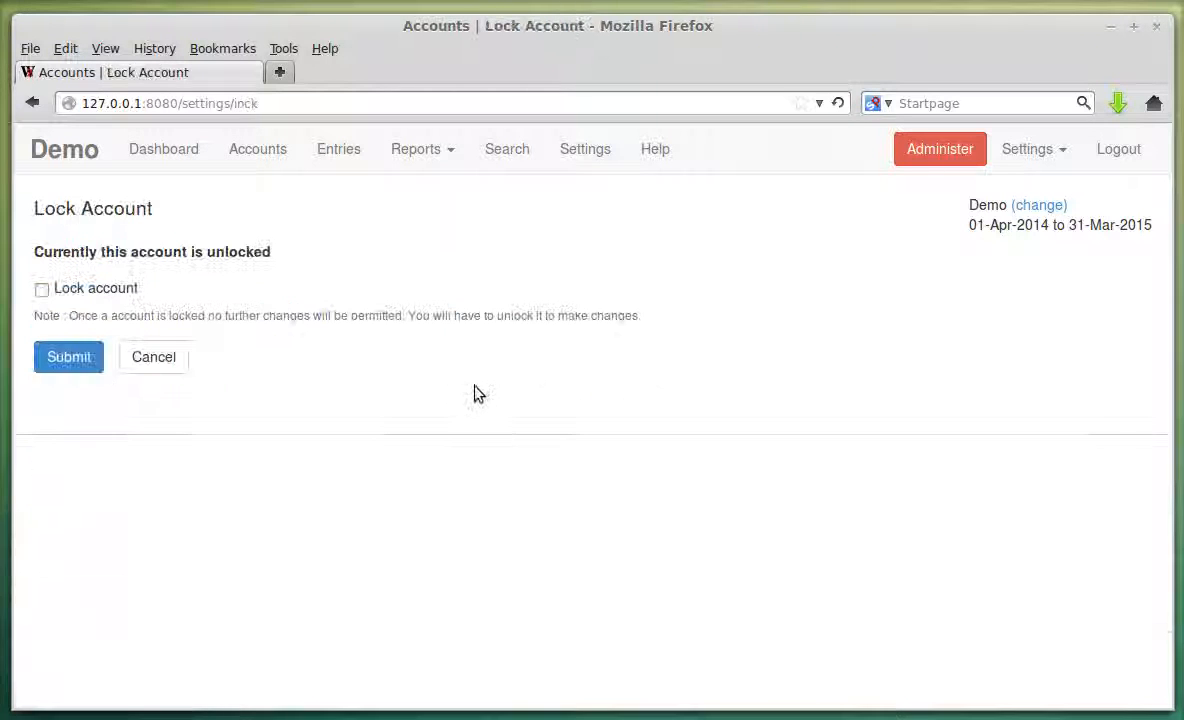
click(75, 292)
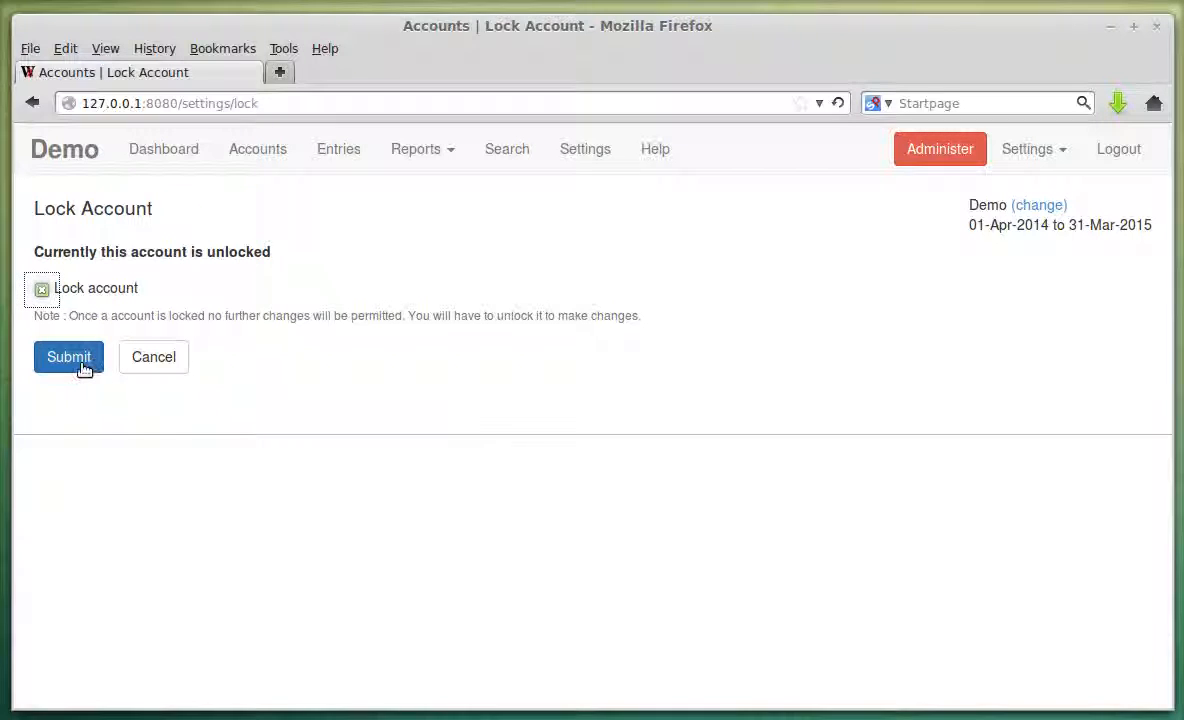
click(82, 365)
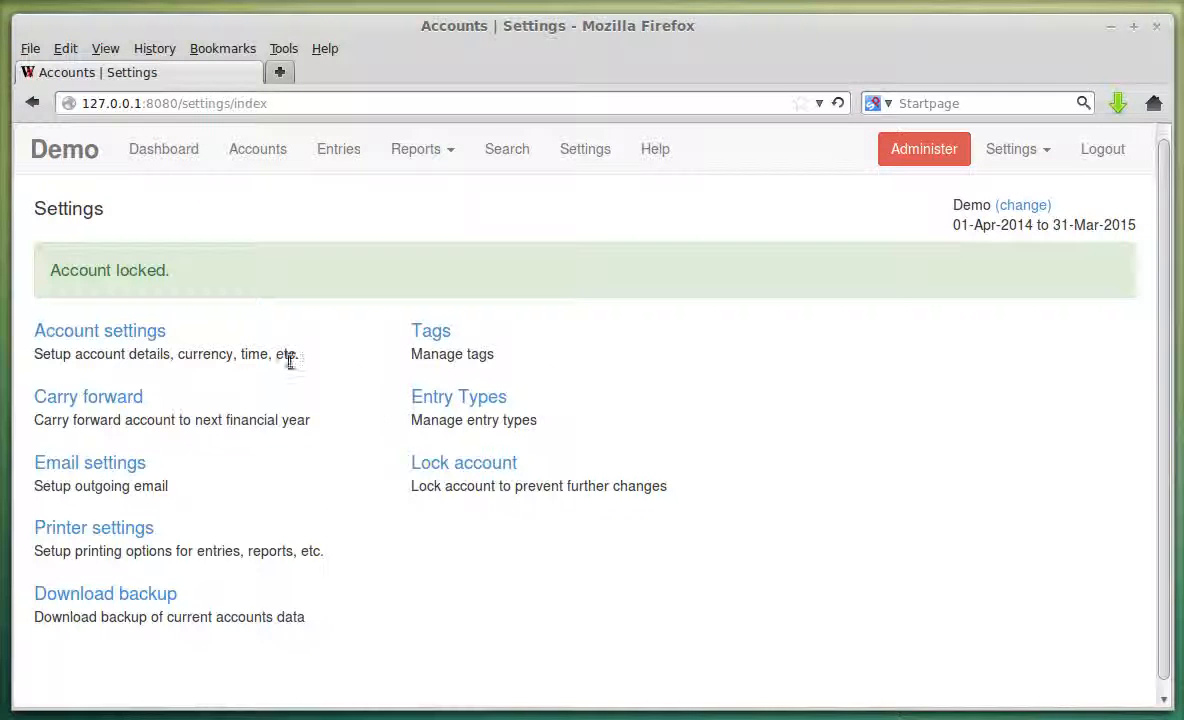
- Try to delete the 31-May-2014 receipt entry and to add a receipt entry while the account is locked
click(160, 149)
drag(63, 453, 236, 464)
click(236, 464)
click(338, 159)
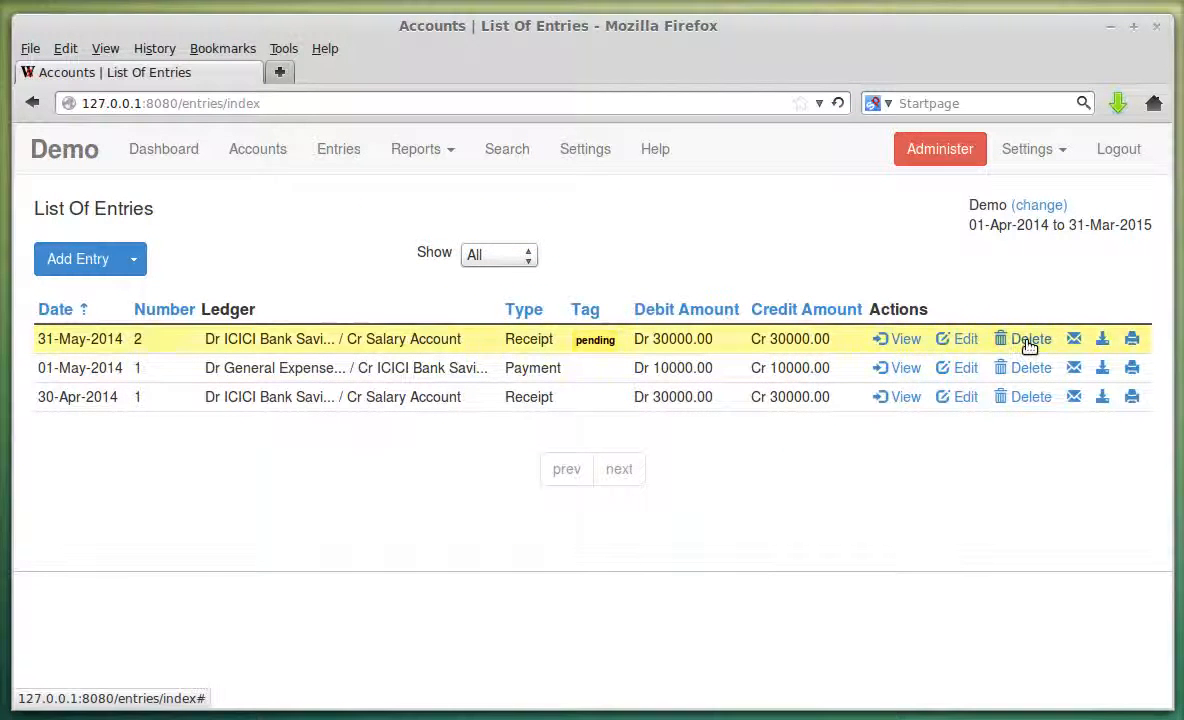
click(1030, 340)
click(674, 378)
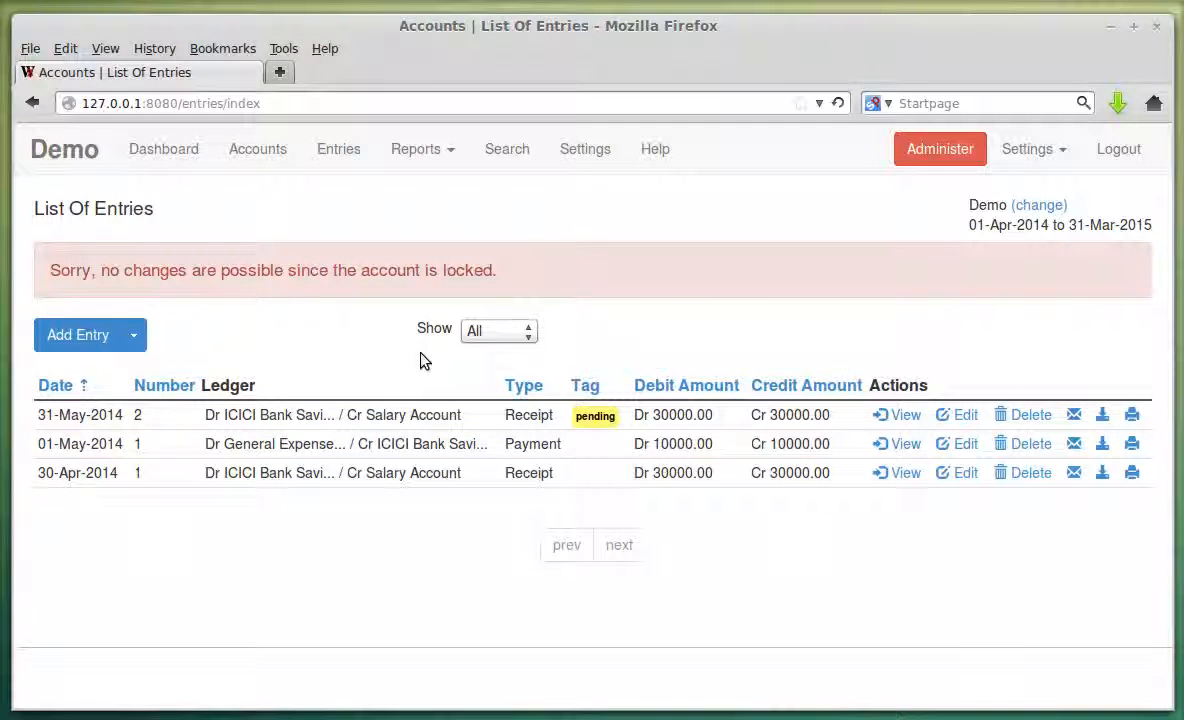
click(134, 336)
click(134, 384)
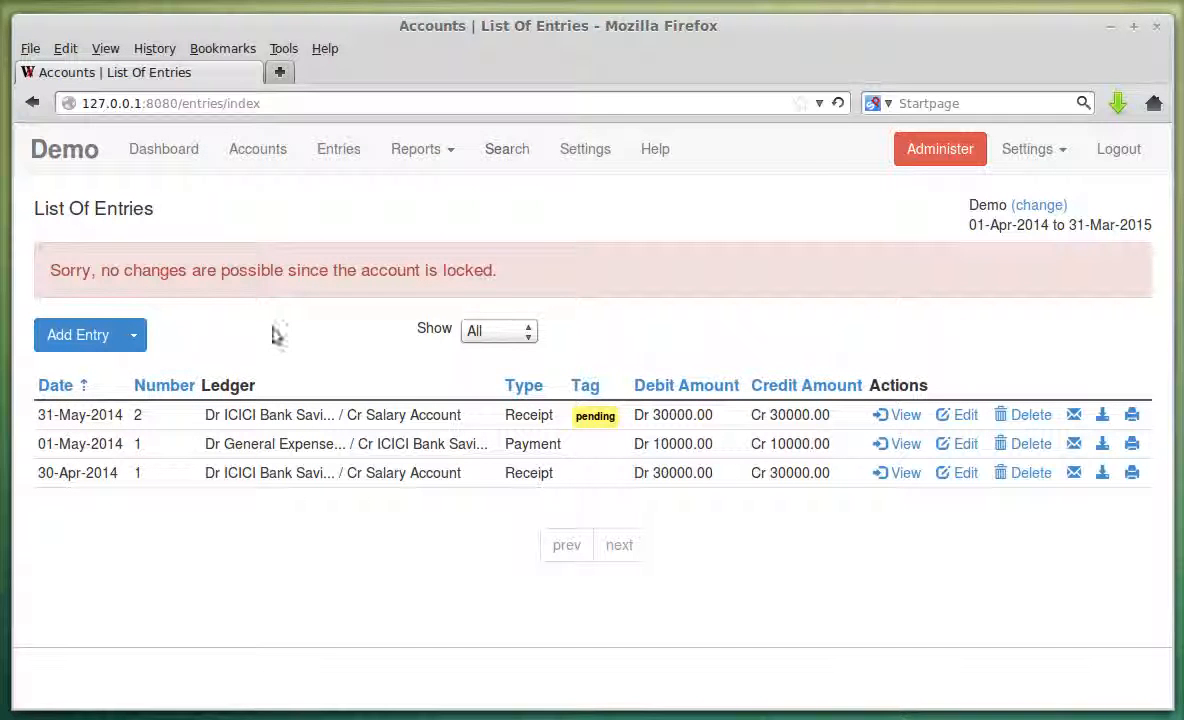
- Unlock the account again in the account settings and submit the change
click(565, 147)
click(503, 390)
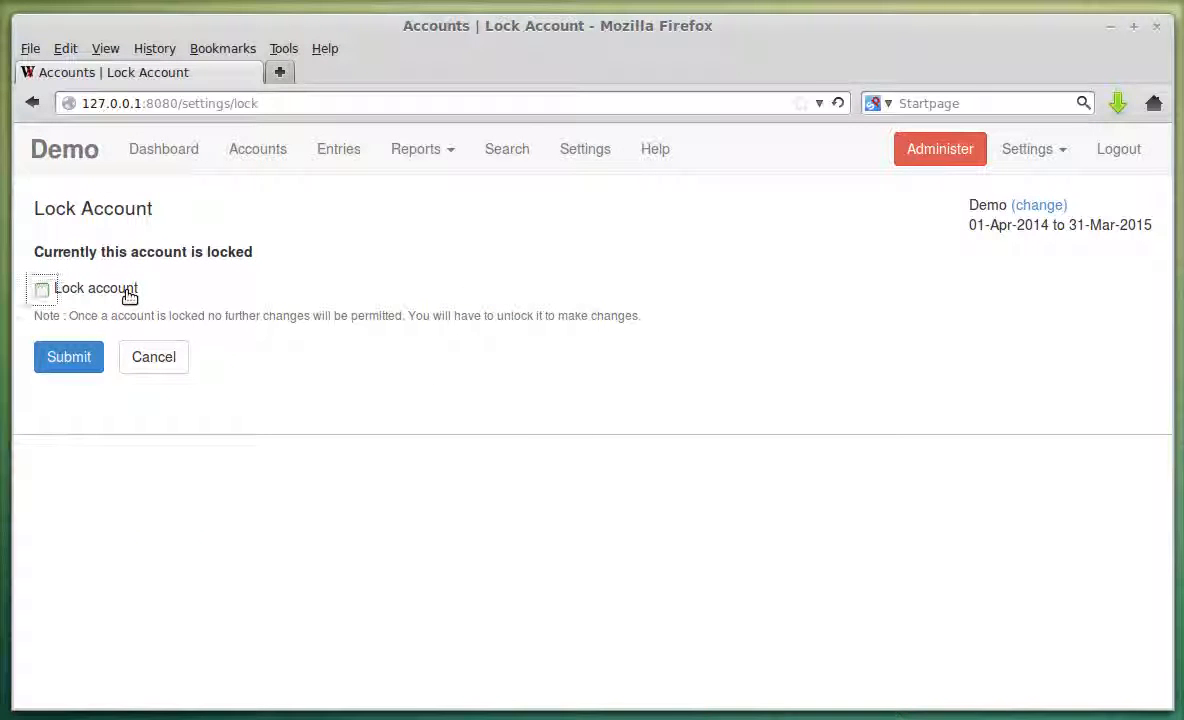
click(128, 291)
click(84, 362)
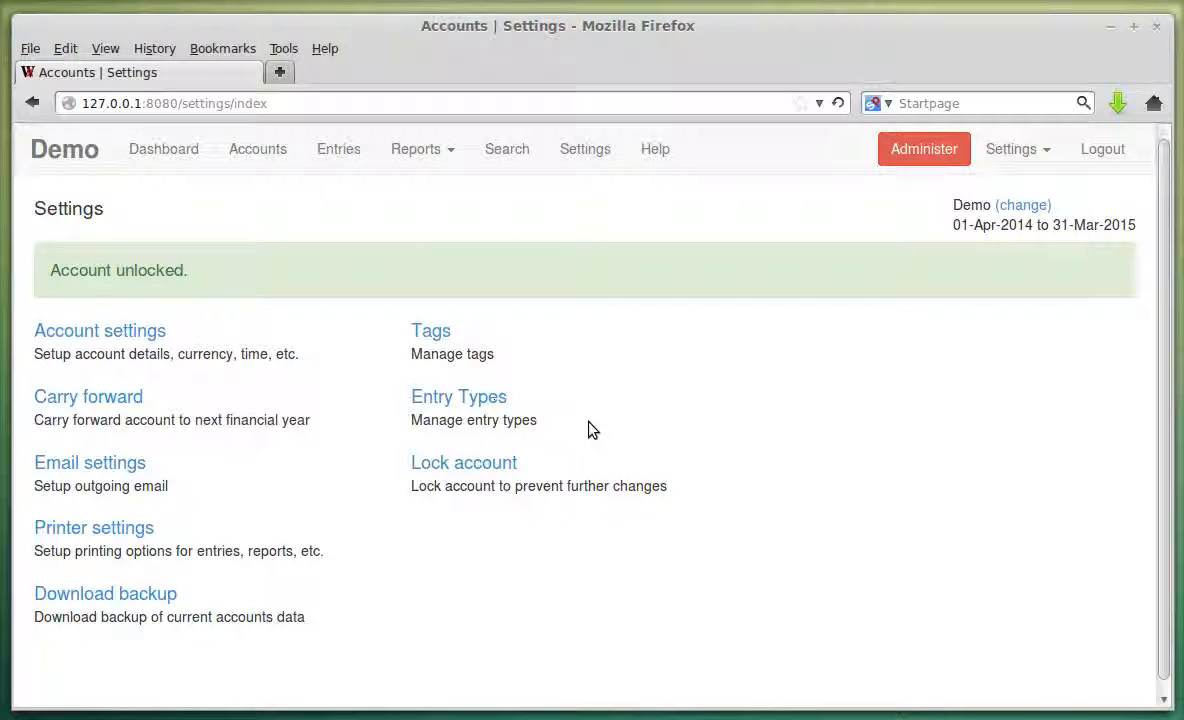
- View the defined entry types and compare them with the types offered when adding an entry
click(485, 400)
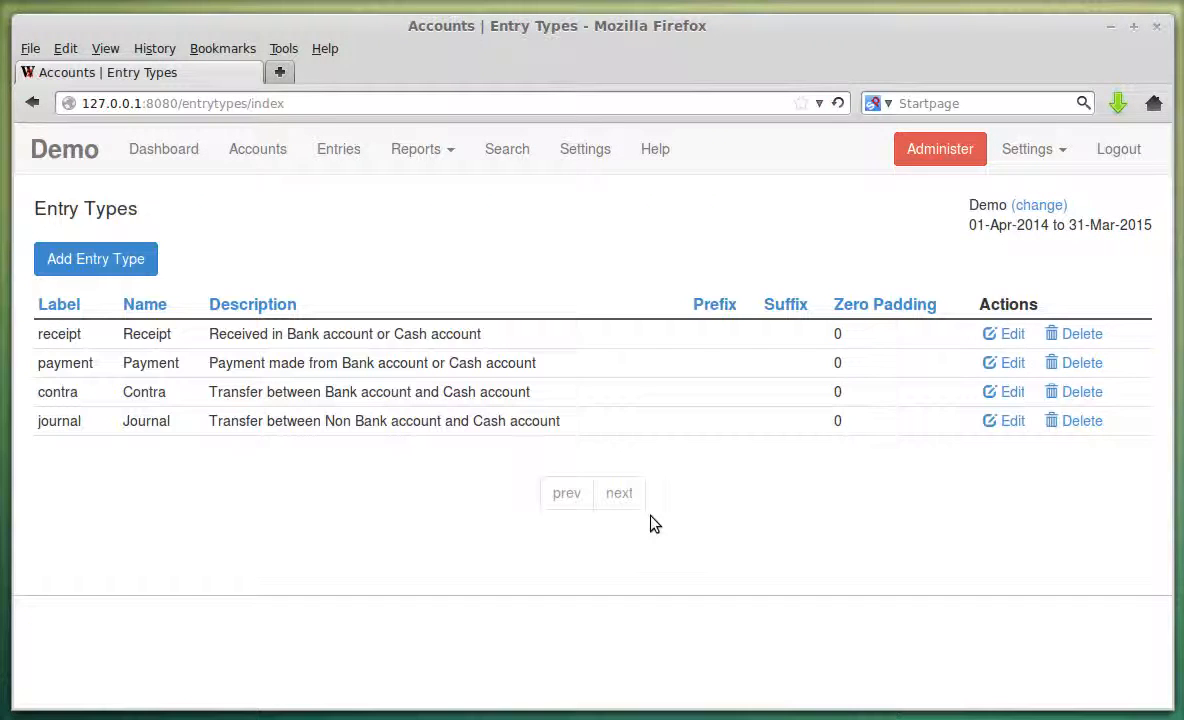
click(339, 148)
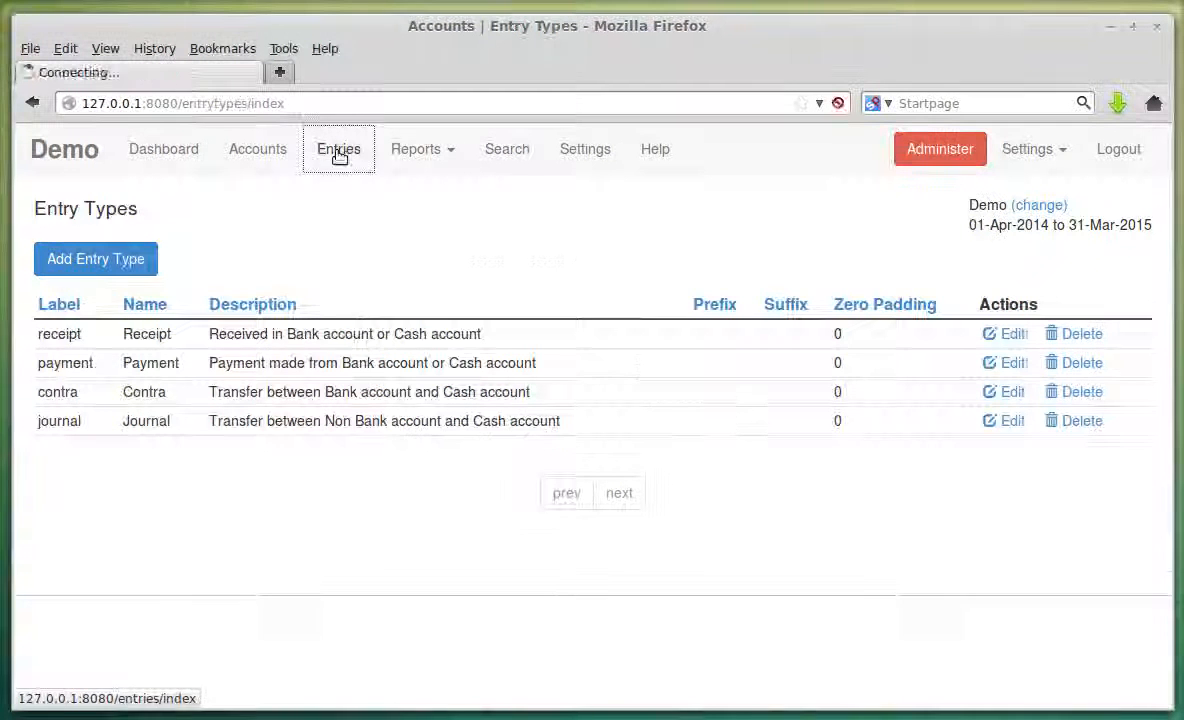
click(135, 262)
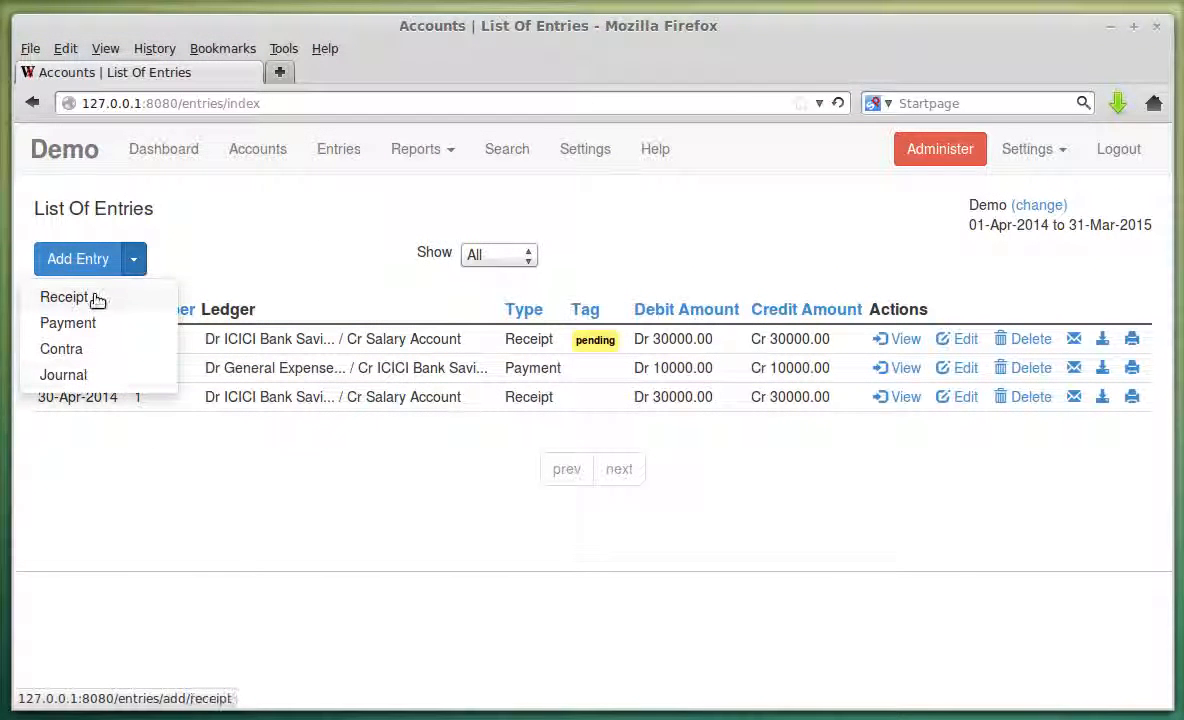
click(632, 232)
- Open the Receipt entry type for editing and review its available numbering options
click(587, 150)
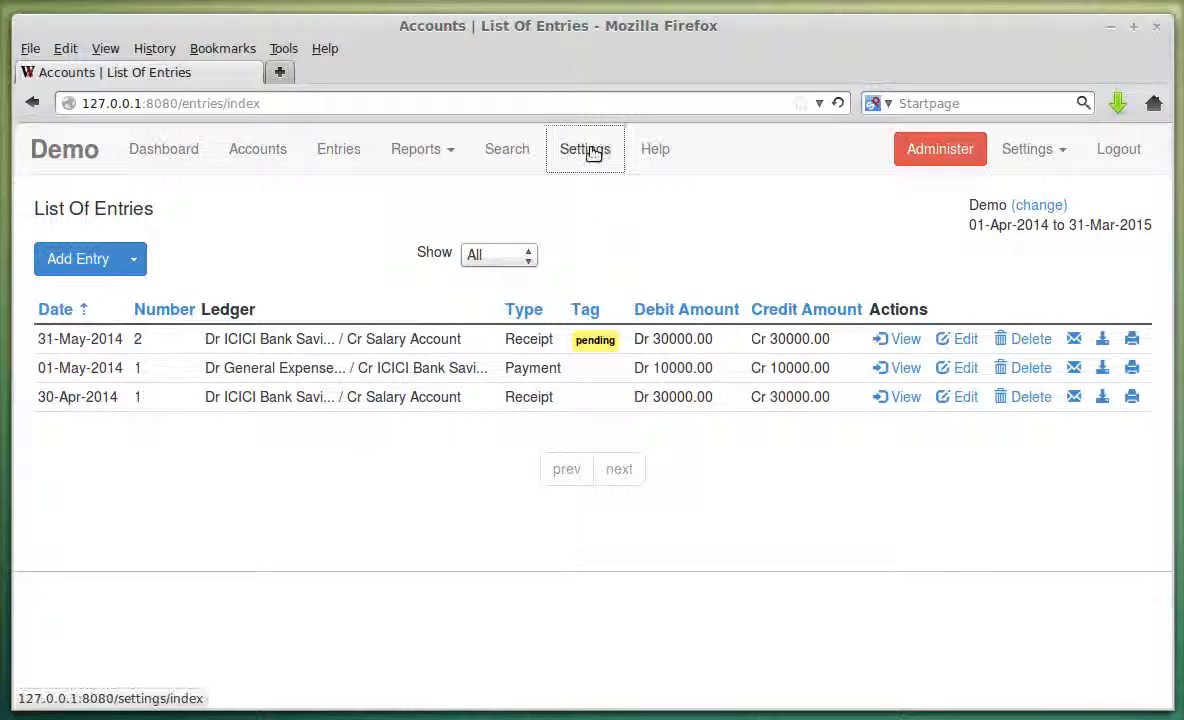
click(476, 331)
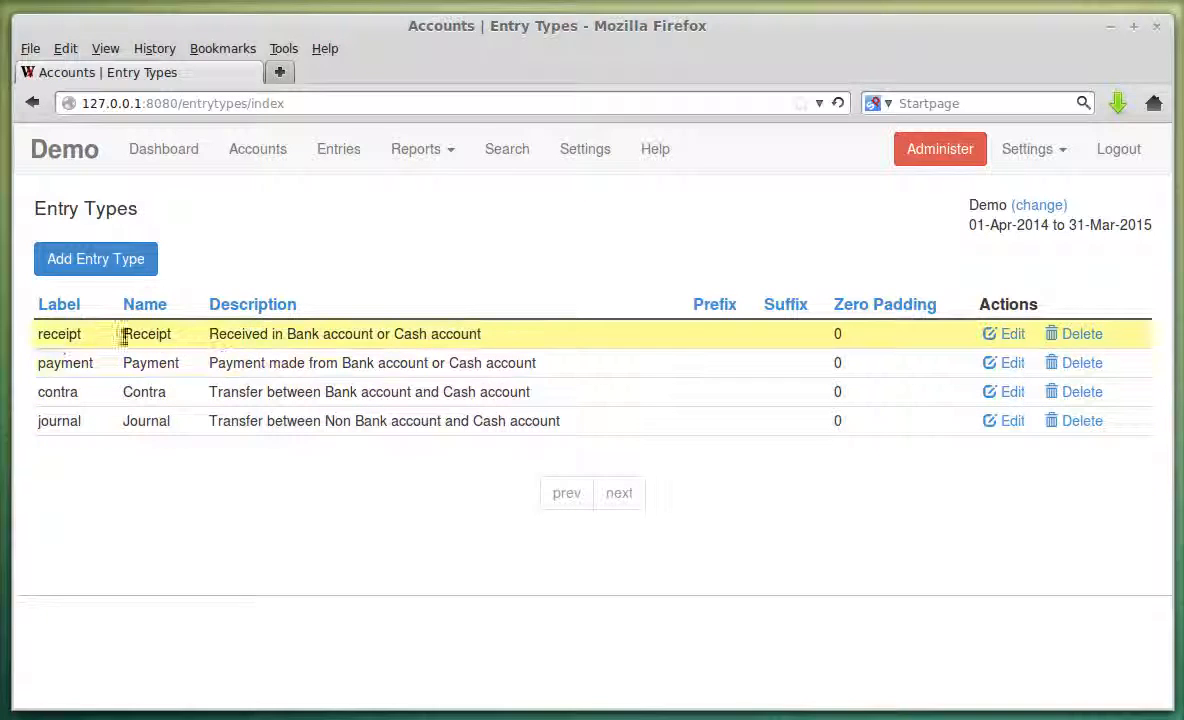
click(988, 333)
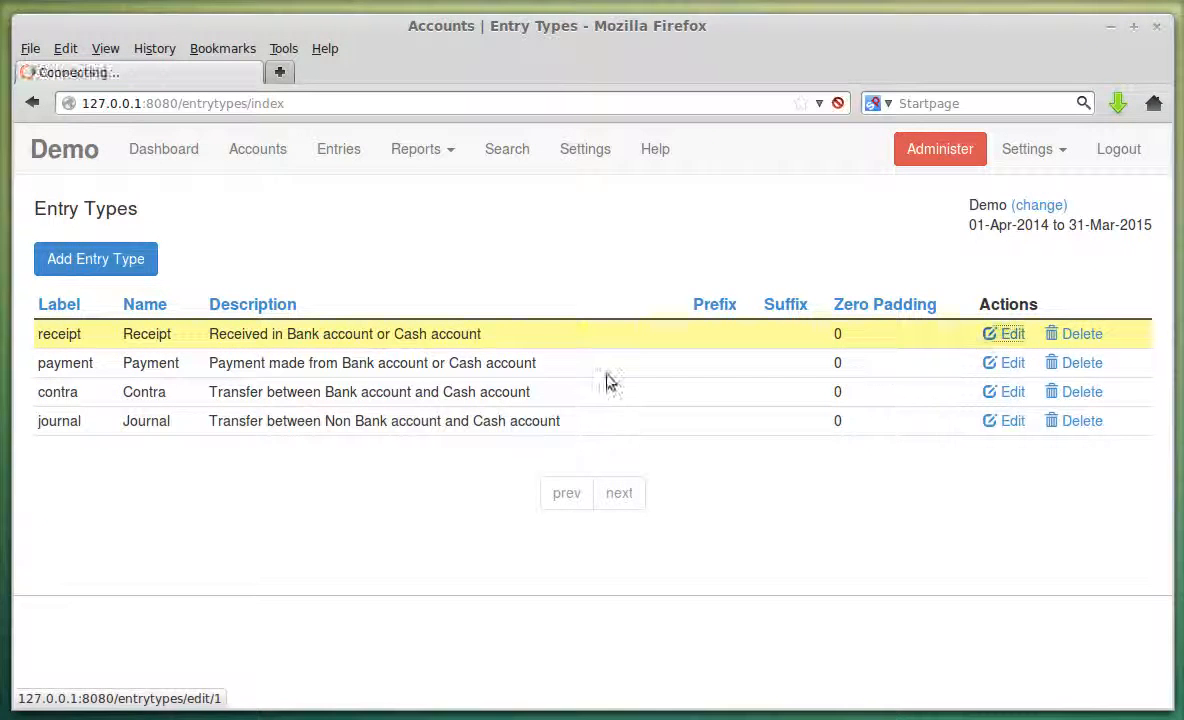
scroll(299, 311, down, 3)
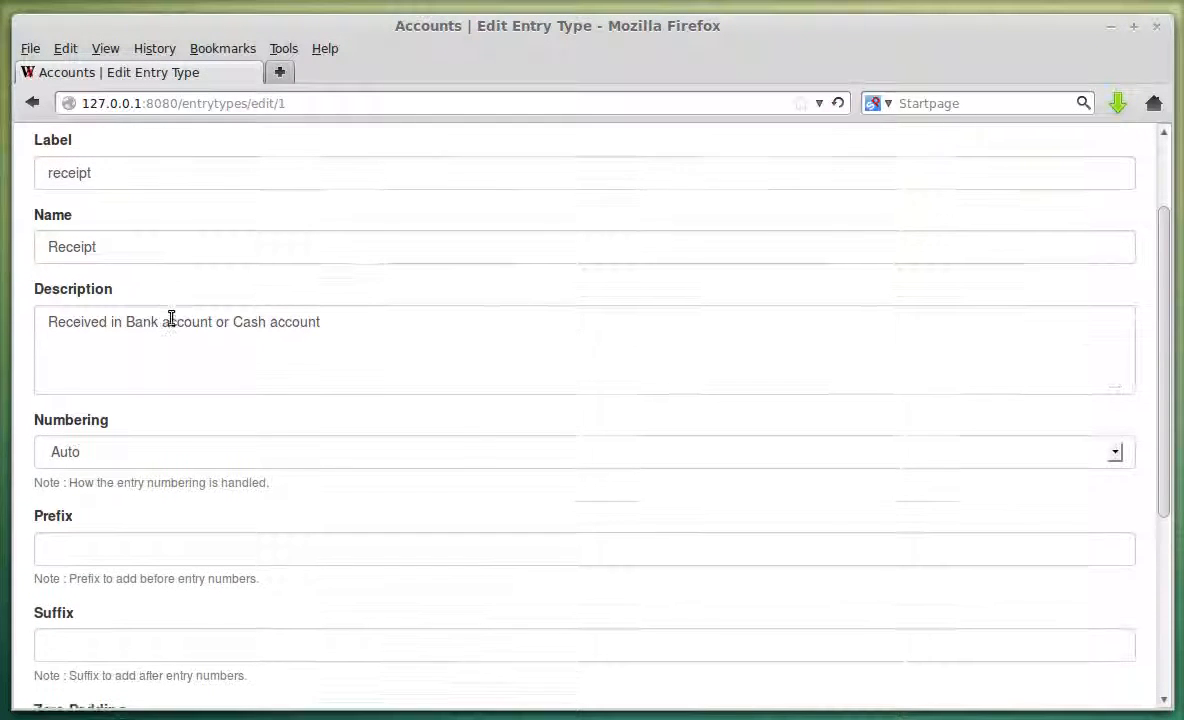
scroll(190, 335, down, 1)
click(162, 340)
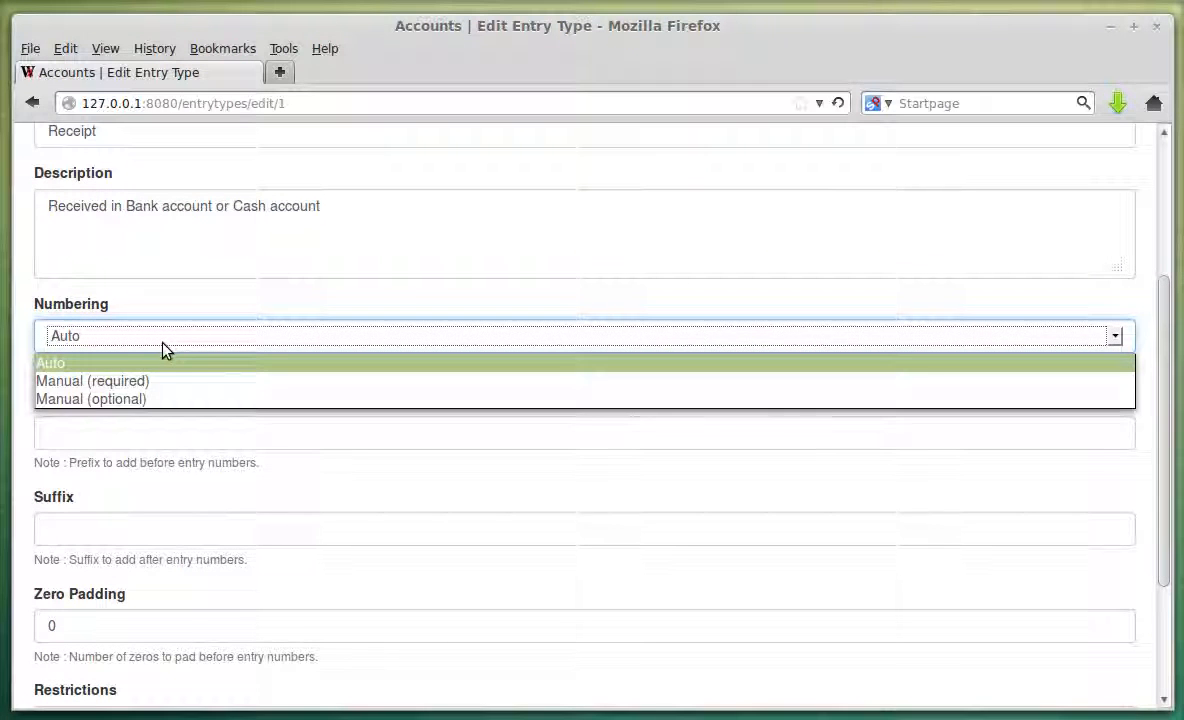
click(163, 342)
click(163, 342)
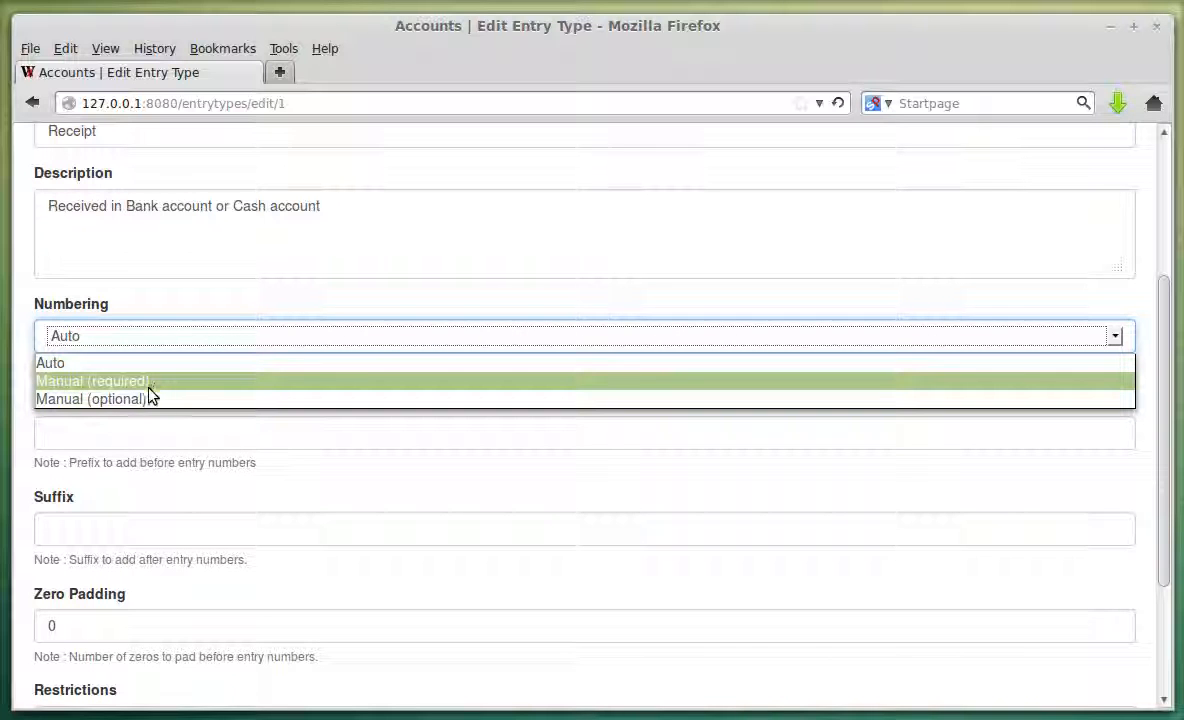
click(251, 304)
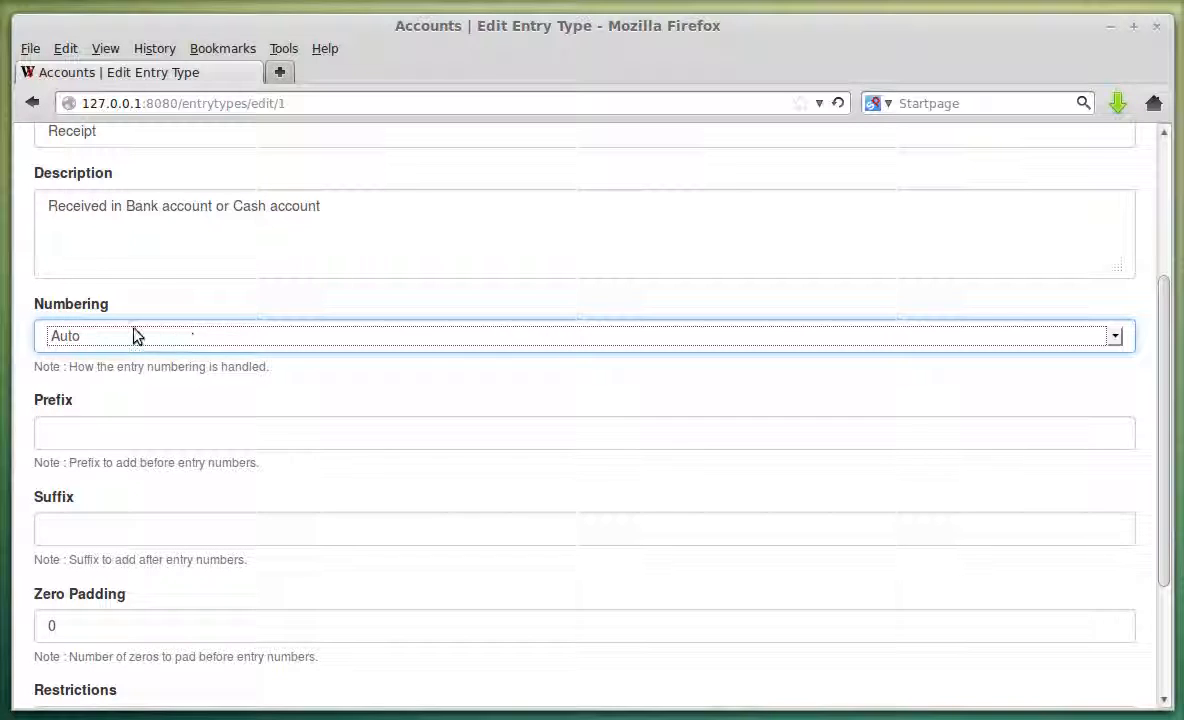
- Set the Receipt entry type's prefix to REC and its suffix to DEMO
click(100, 434)
click(98, 440)
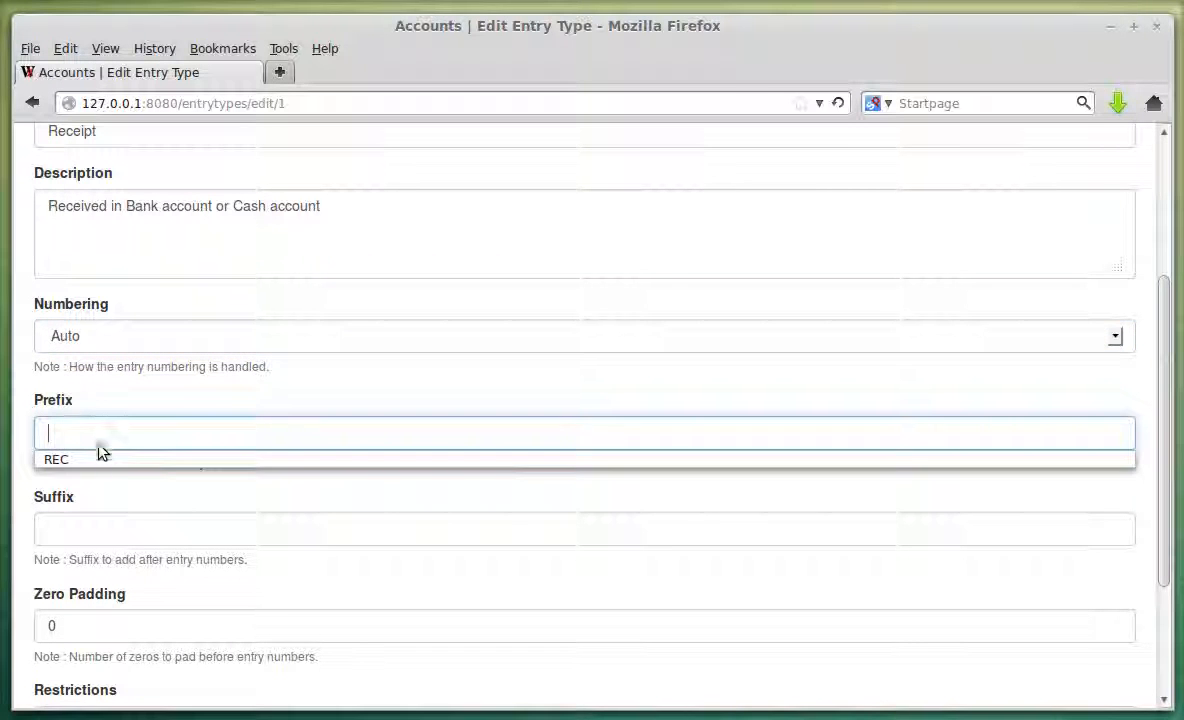
click(98, 461)
click(100, 531)
click(100, 531)
click(100, 554)
- Set the Receipt entry type's prefix to PRE, suffix to SUF and zero padding to 2, and save it
scroll(222, 251, up, 3)
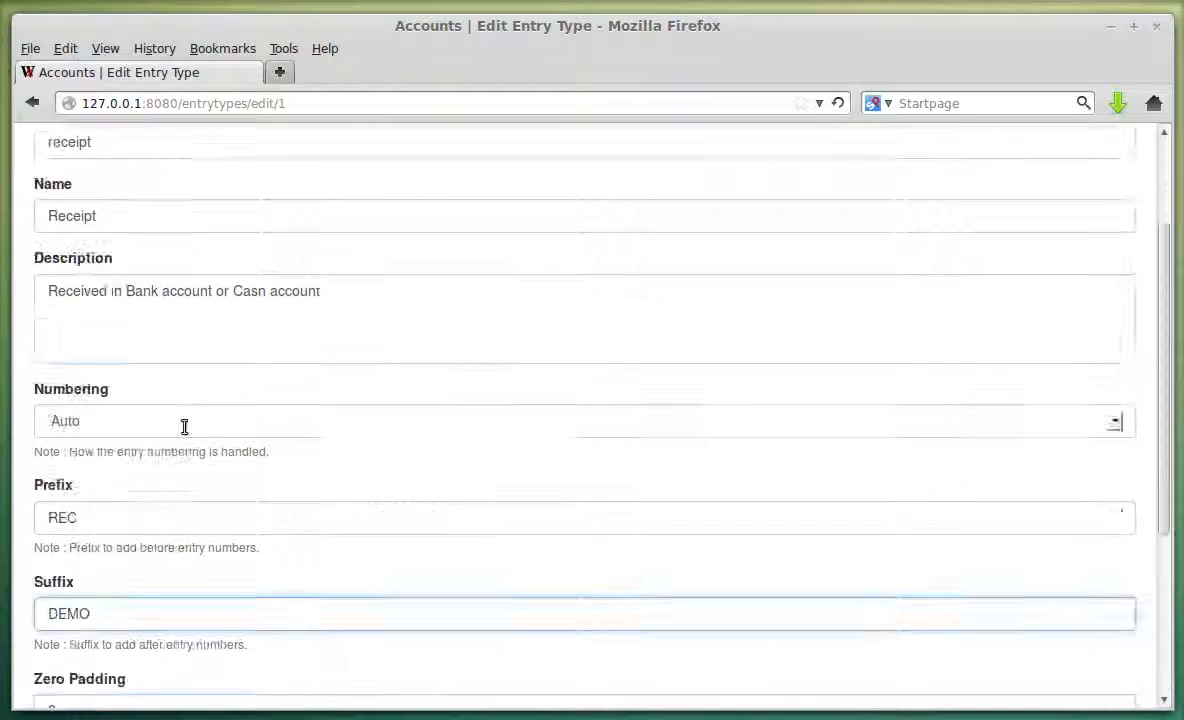
scroll(62, 366, down, 6)
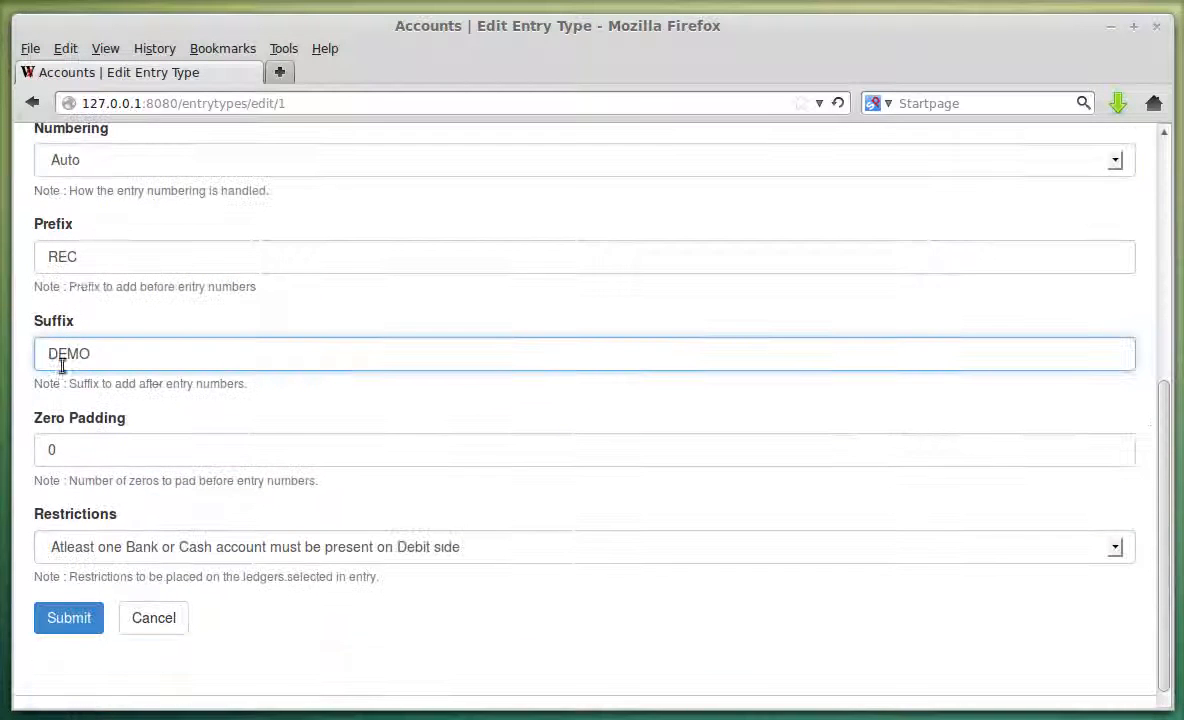
double_click(103, 258)
text(PRE)
key(Tab)
text(S)
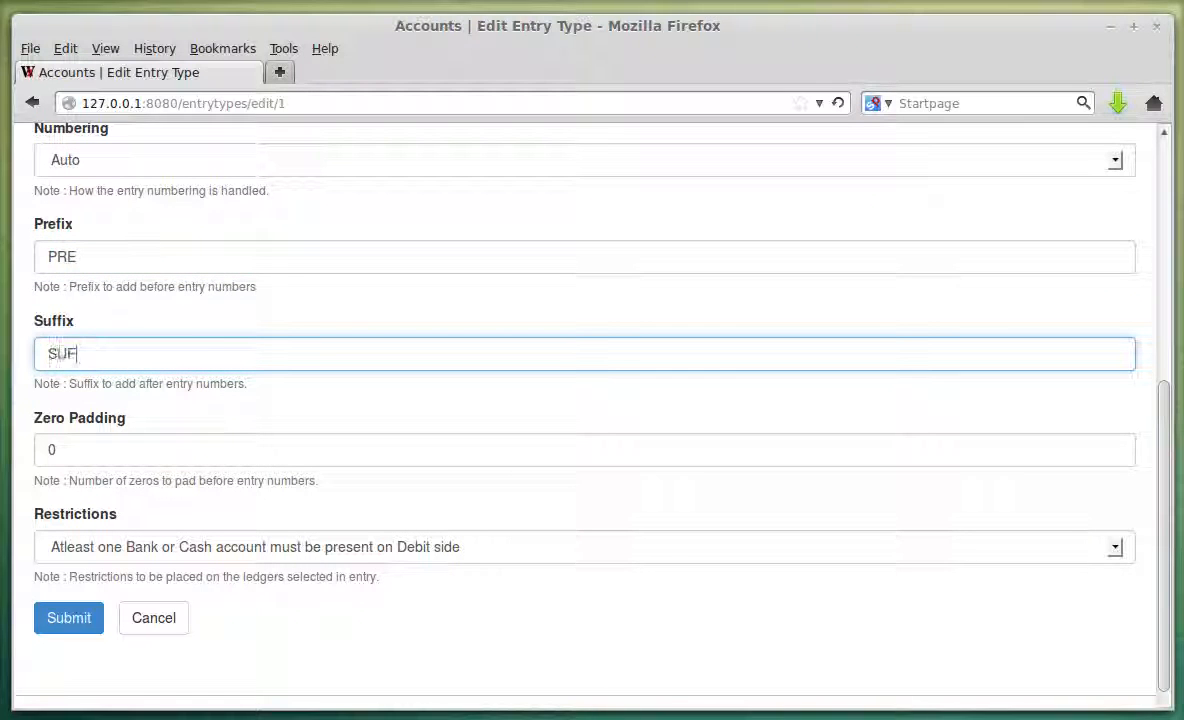
click(135, 455)
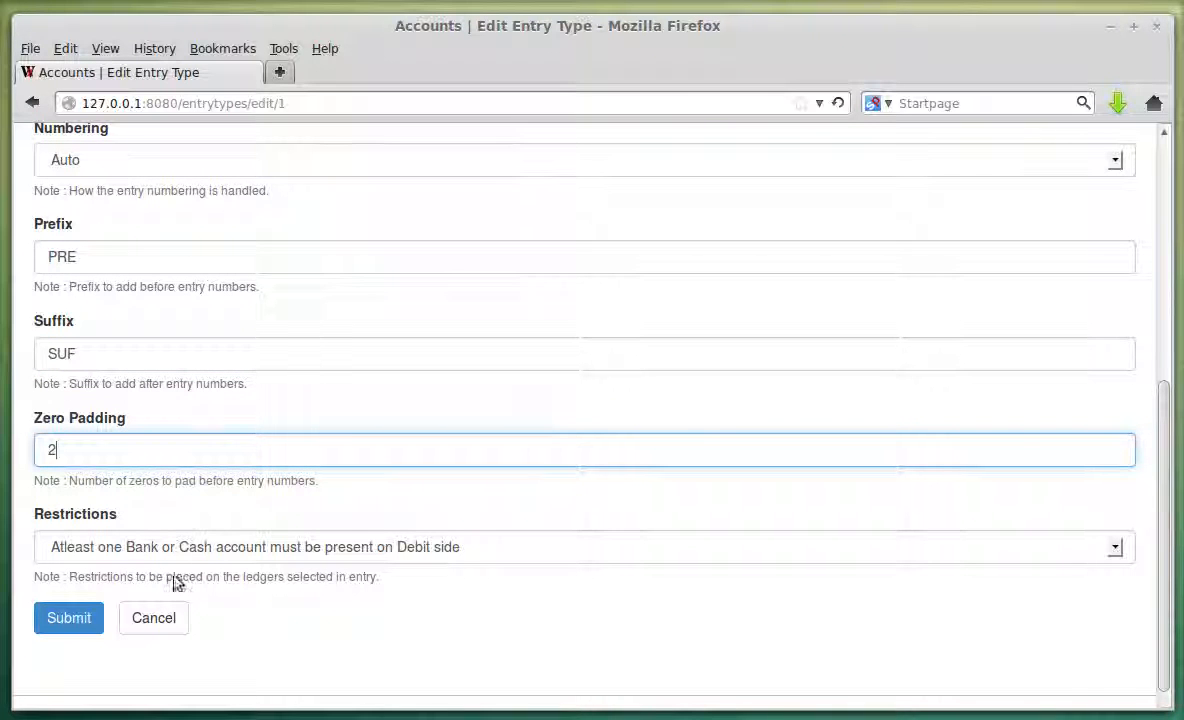
text(2)
click(69, 617)
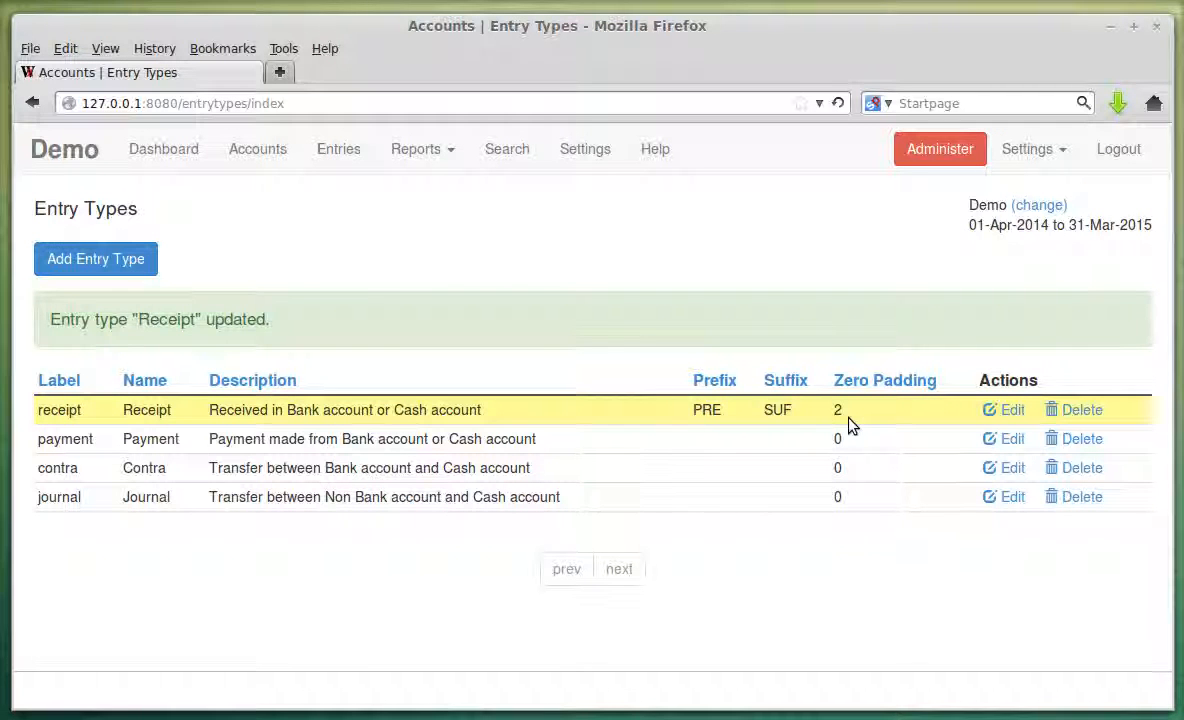
- Examine the receipt numbers in the entries list and the number field of the 31-May-2014 receipt, leaving the entry unedited
click(341, 158)
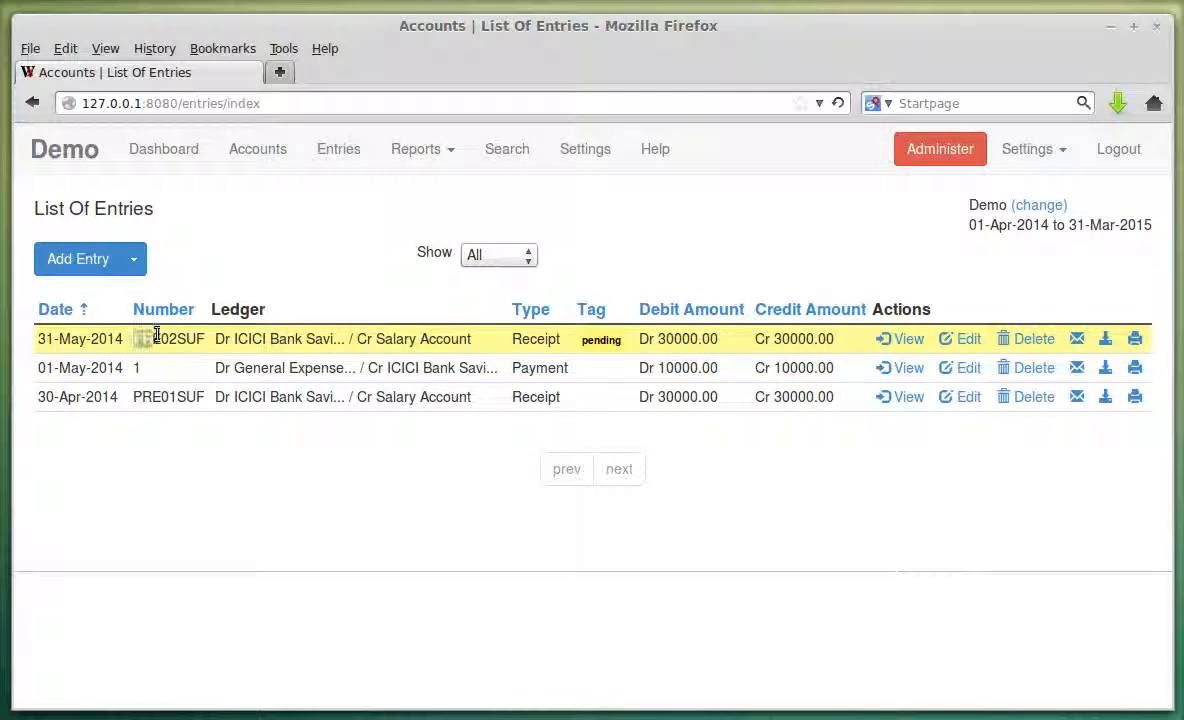
drag(178, 340, 200, 342)
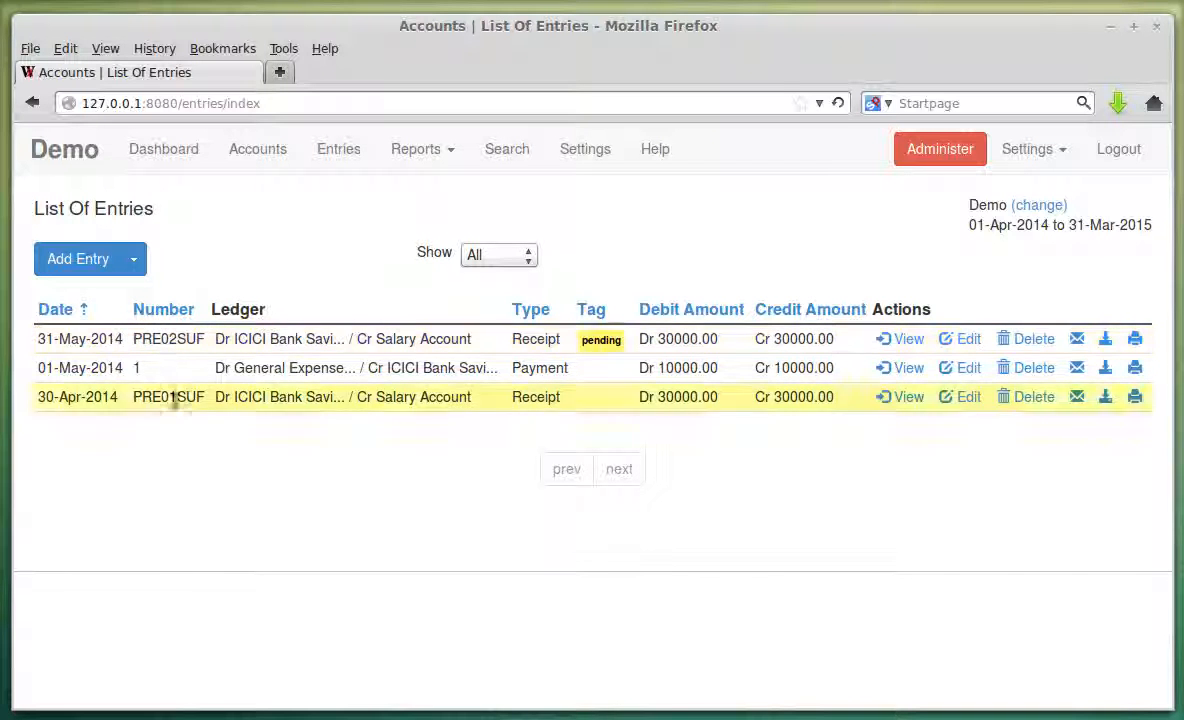
click(964, 339)
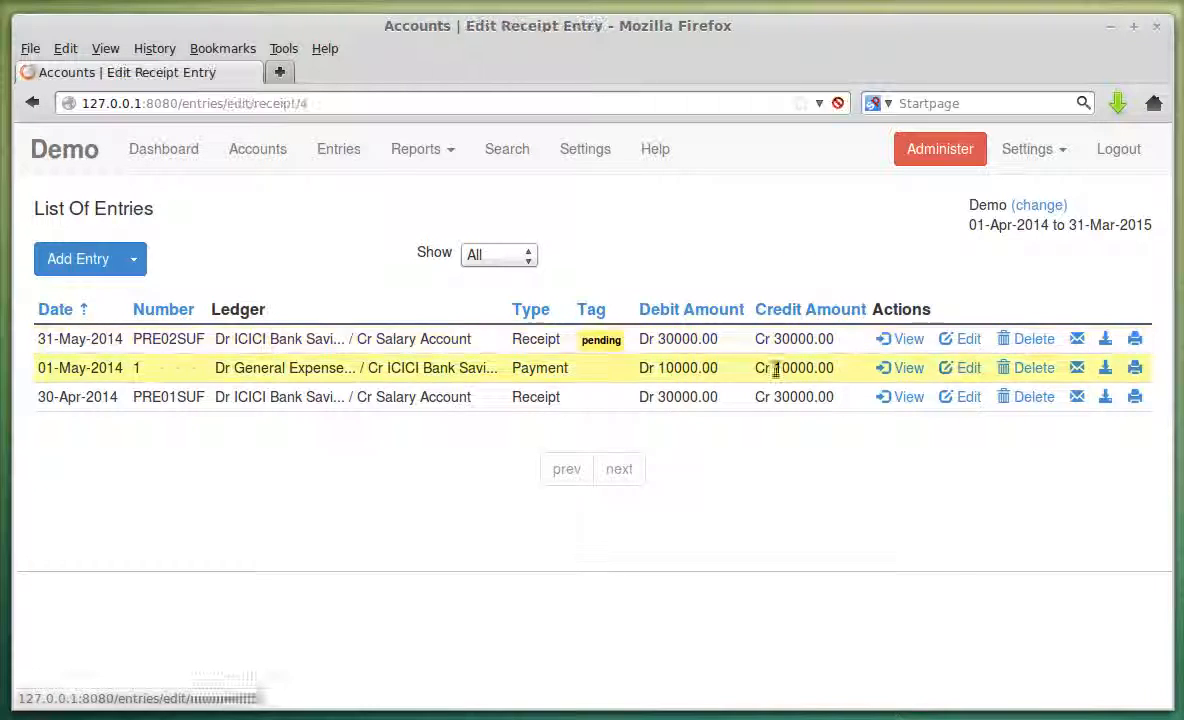
drag(47, 286, 76, 286)
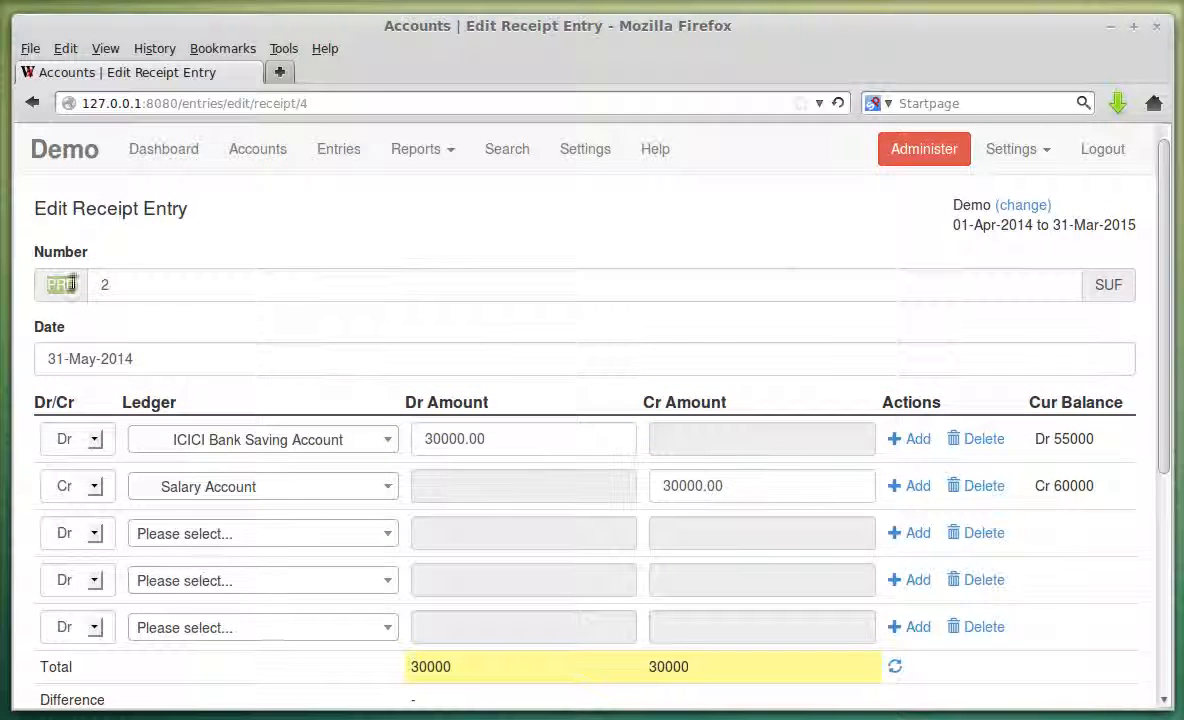
drag(1096, 282, 1125, 284)
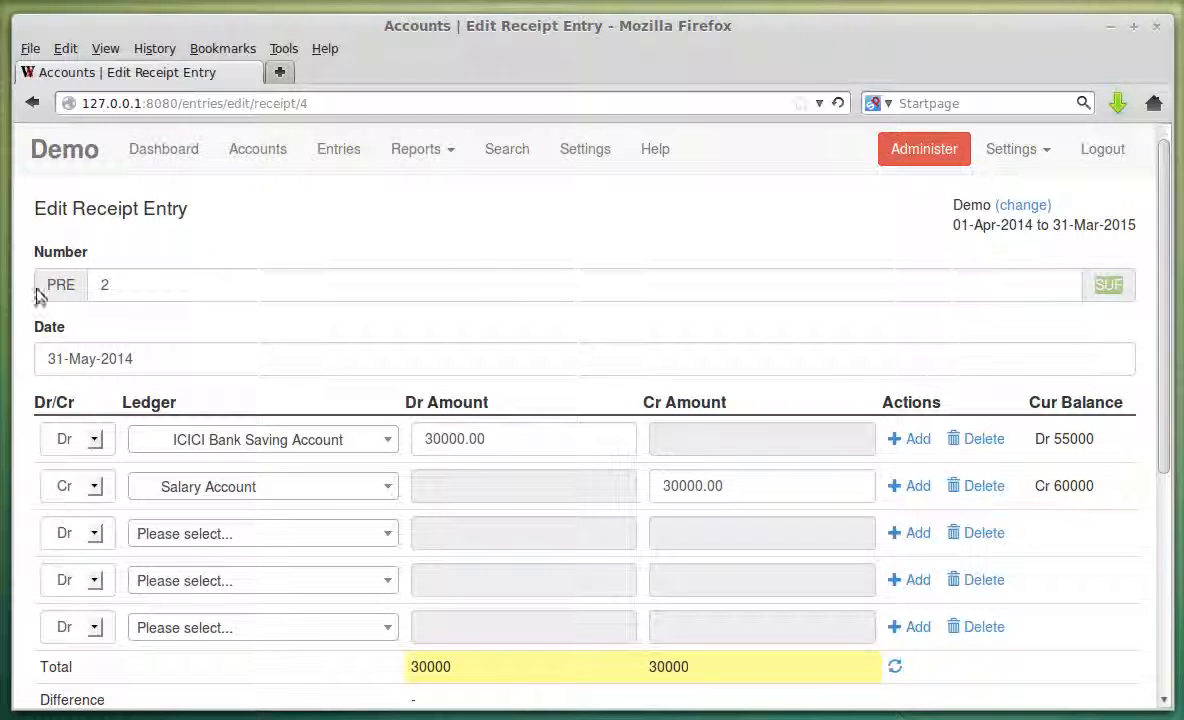
scroll(264, 384, down, 5)
click(176, 615)
- Open a new receipt entry form and examine the prefix and suffix around its number field
click(138, 261)
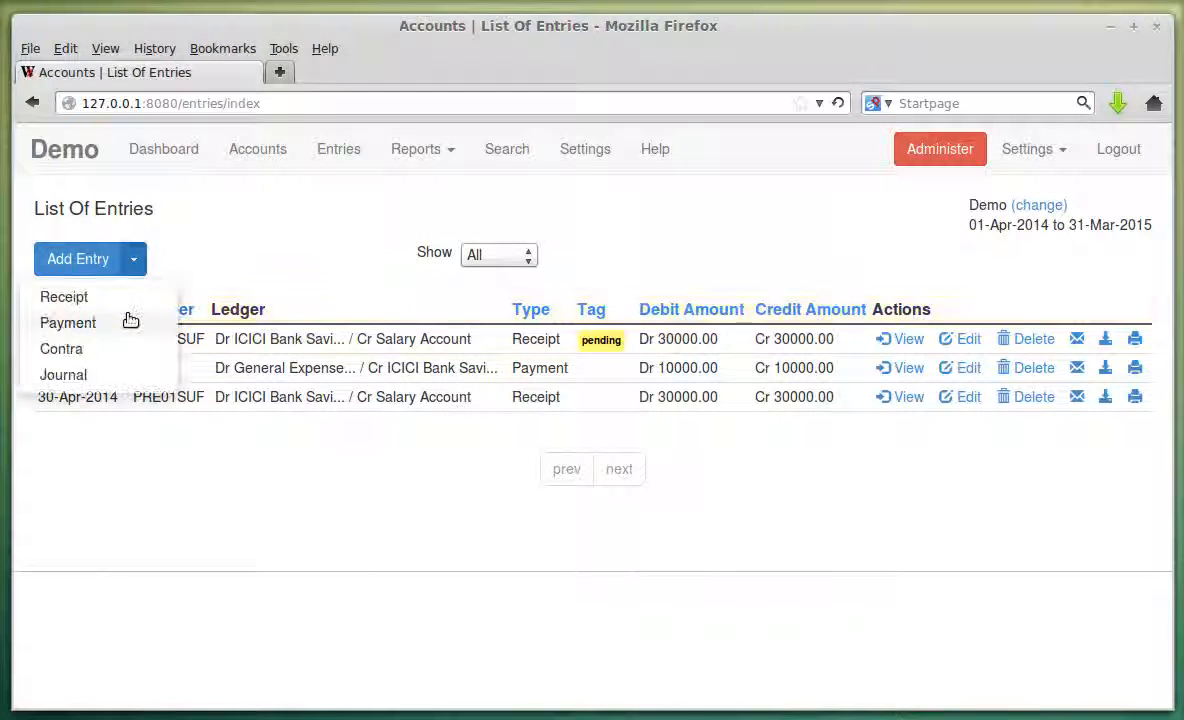
click(115, 301)
double_click(58, 284)
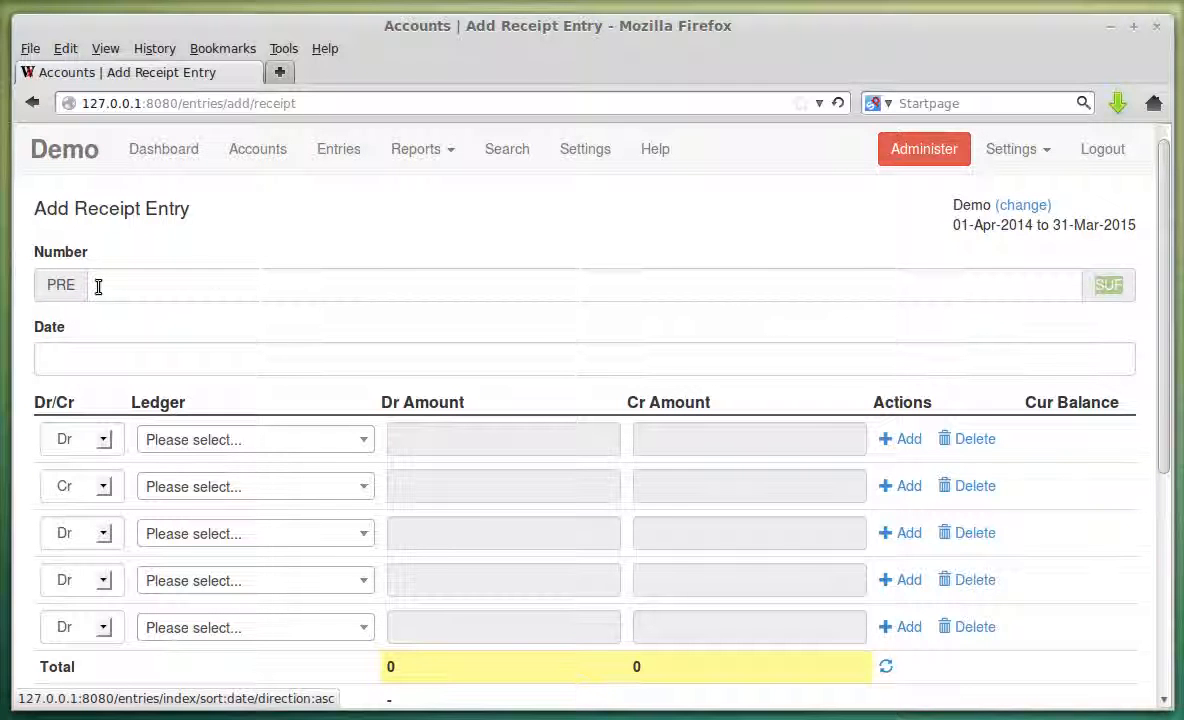
- Open the Receipt entry type for editing and clear its prefix and suffix
click(405, 158)
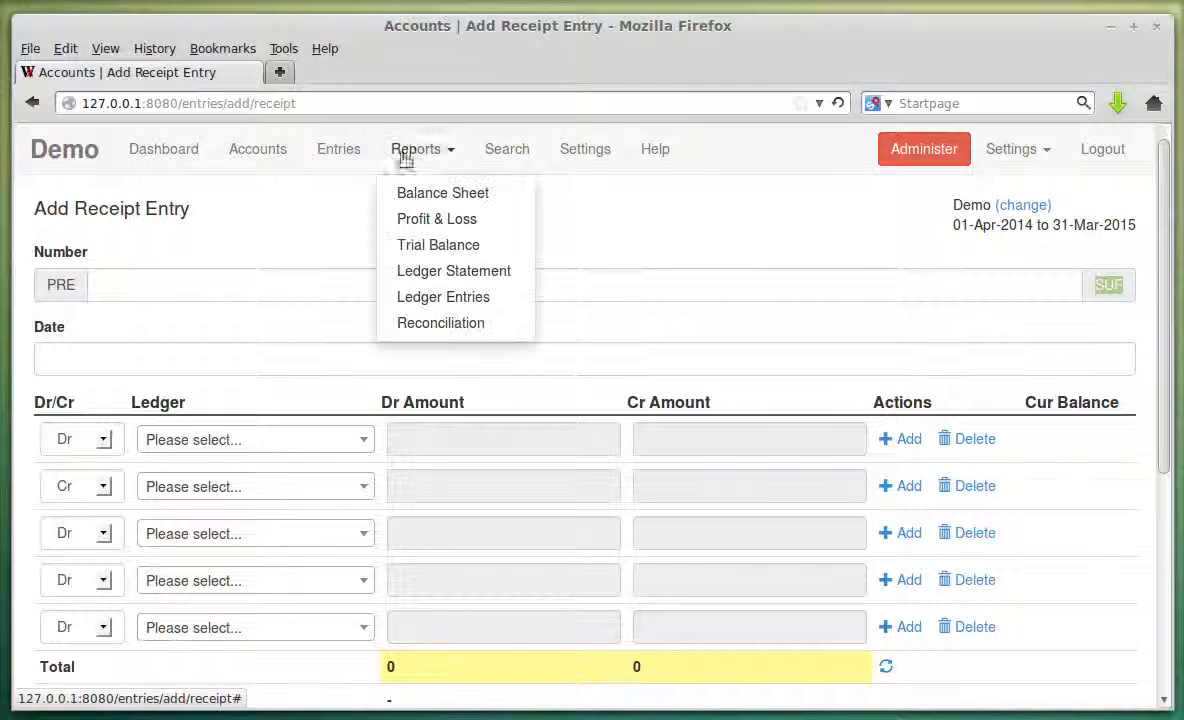
click(460, 150)
click(563, 151)
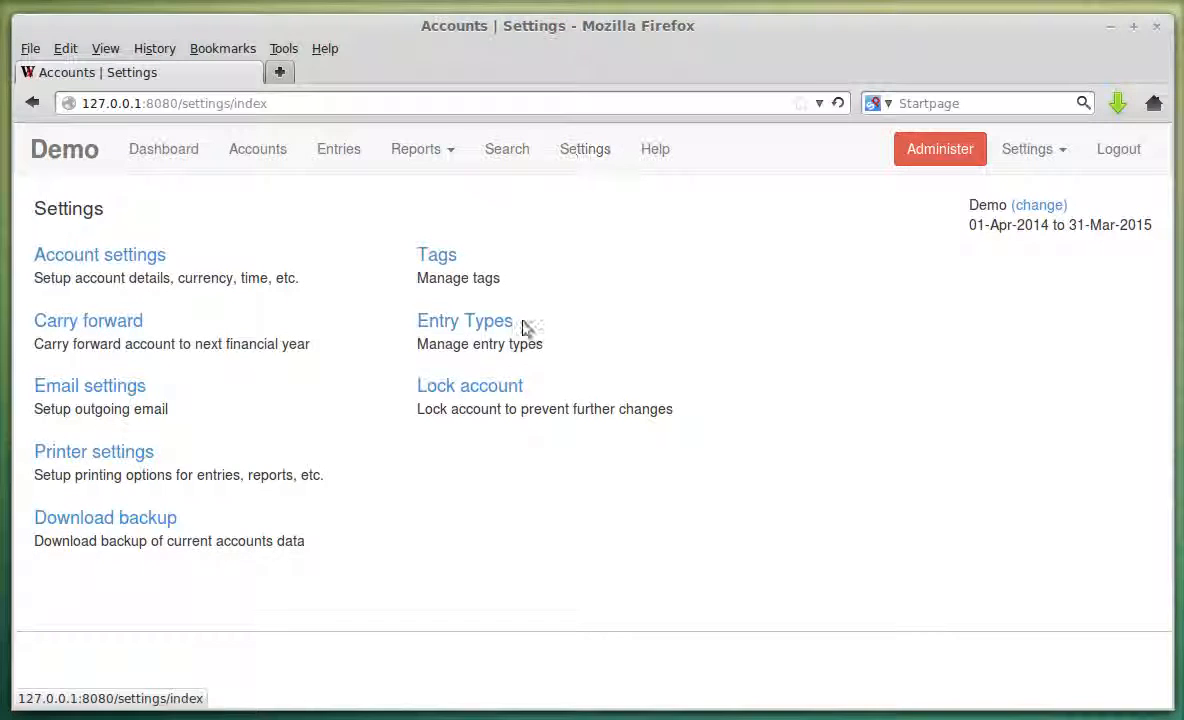
click(465, 320)
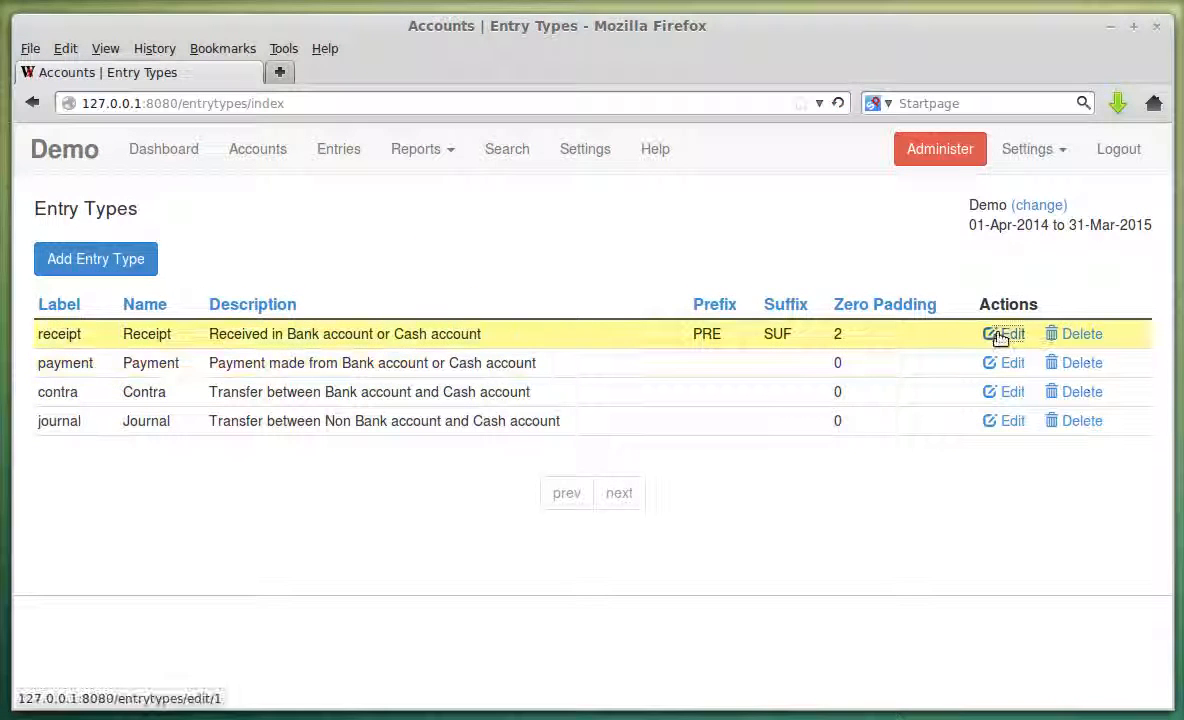
click(1000, 337)
scroll(135, 520, down, 4)
drag(122, 529, 48, 529)
key(BackSpace)
key(shift+Tab)
key(BackSpace)
key(Tab)
key(Tab)
- Set the Receipt entry type's zero padding to 0, save it and display the entries list
scroll(174, 439, down, 3)
click(160, 458)
text(0)
key(Tab)
click(67, 617)
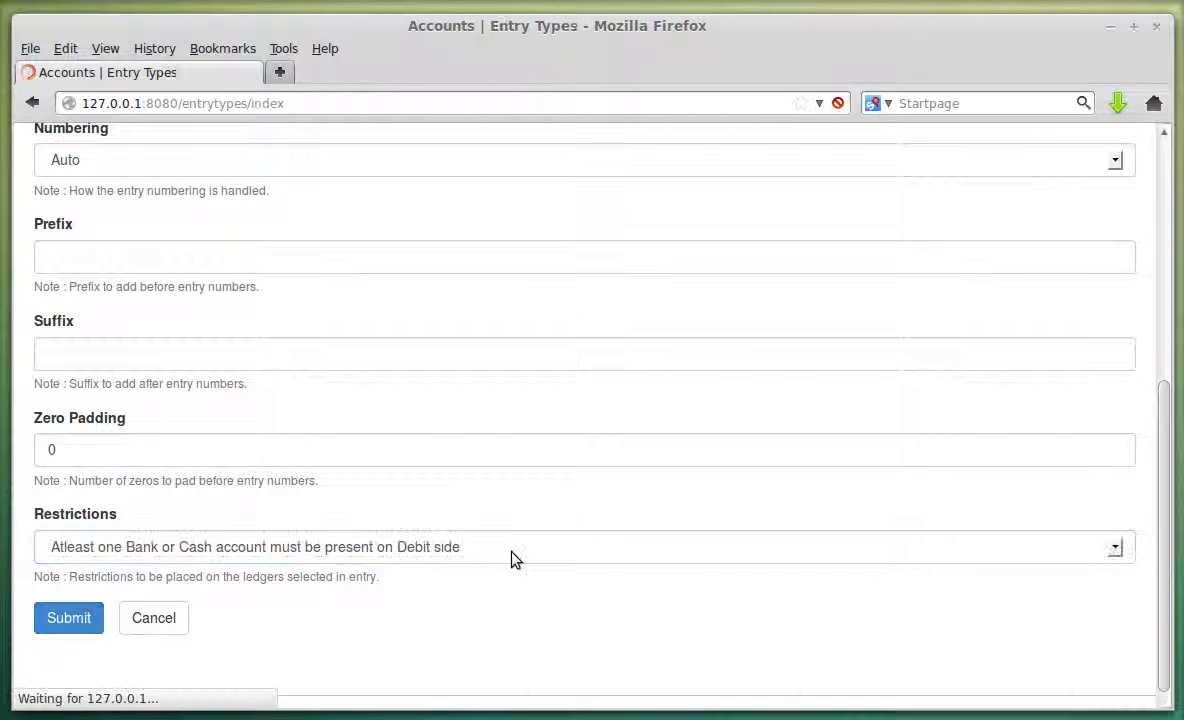
click(318, 158)
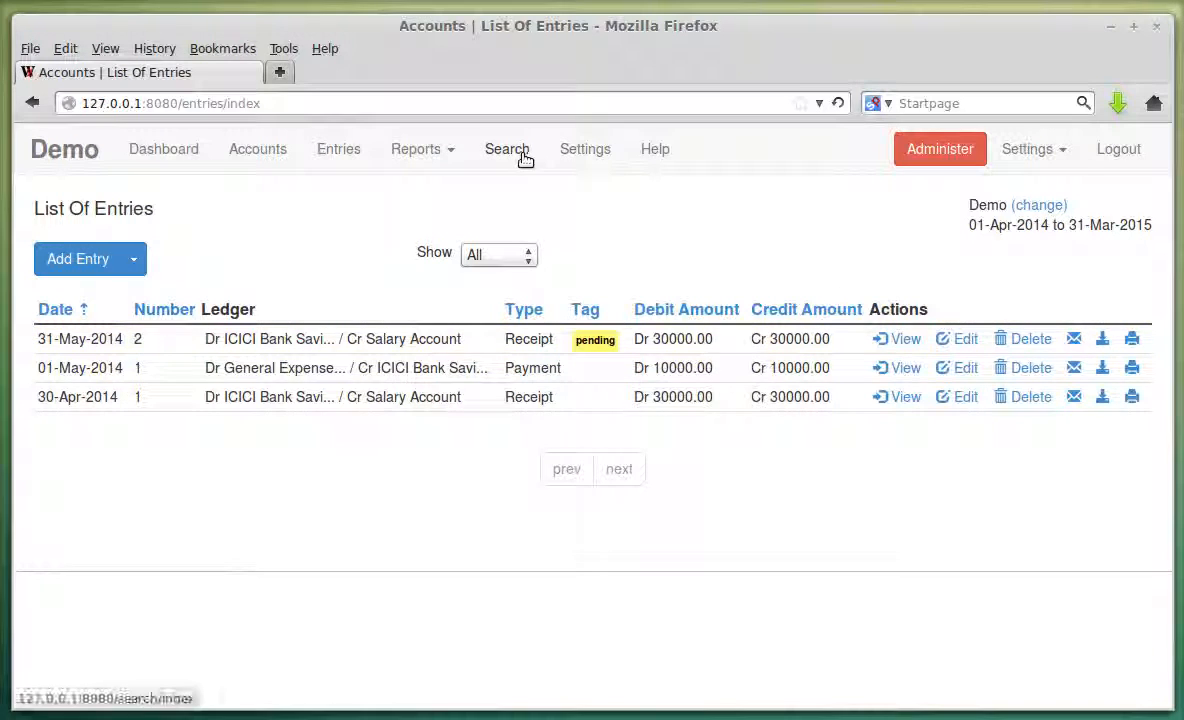
- Examine the restriction options of the Receipt entry type, leaving it without saving changes
click(588, 148)
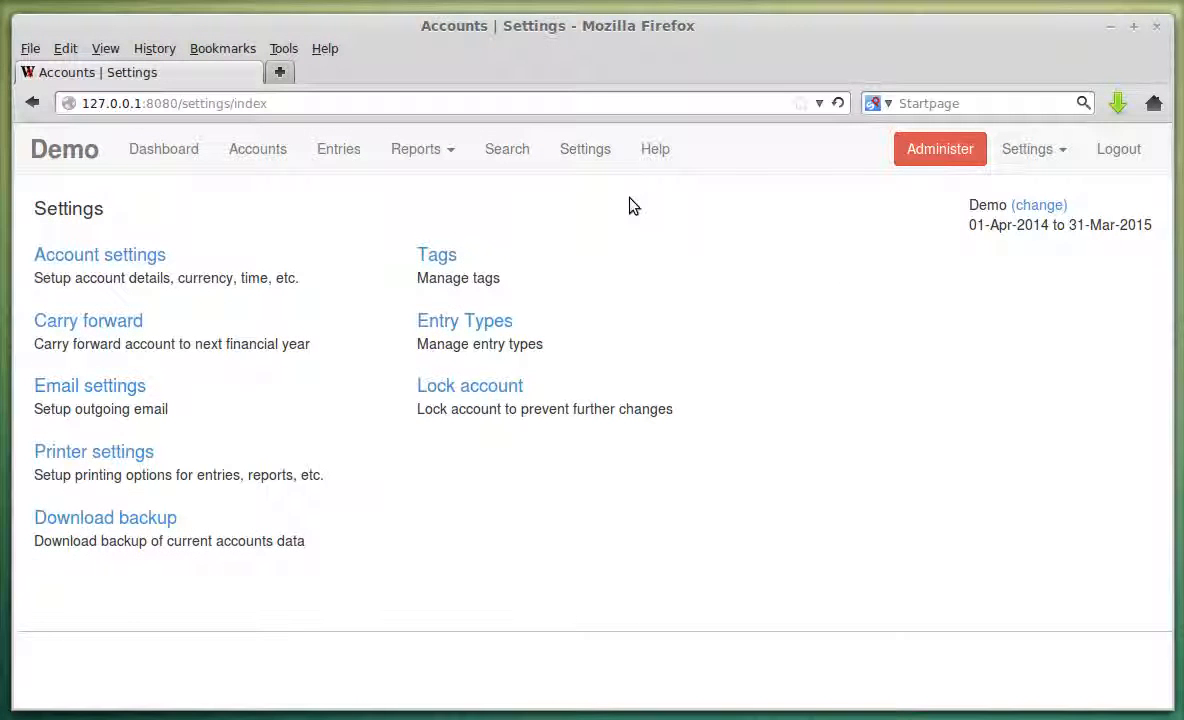
click(497, 324)
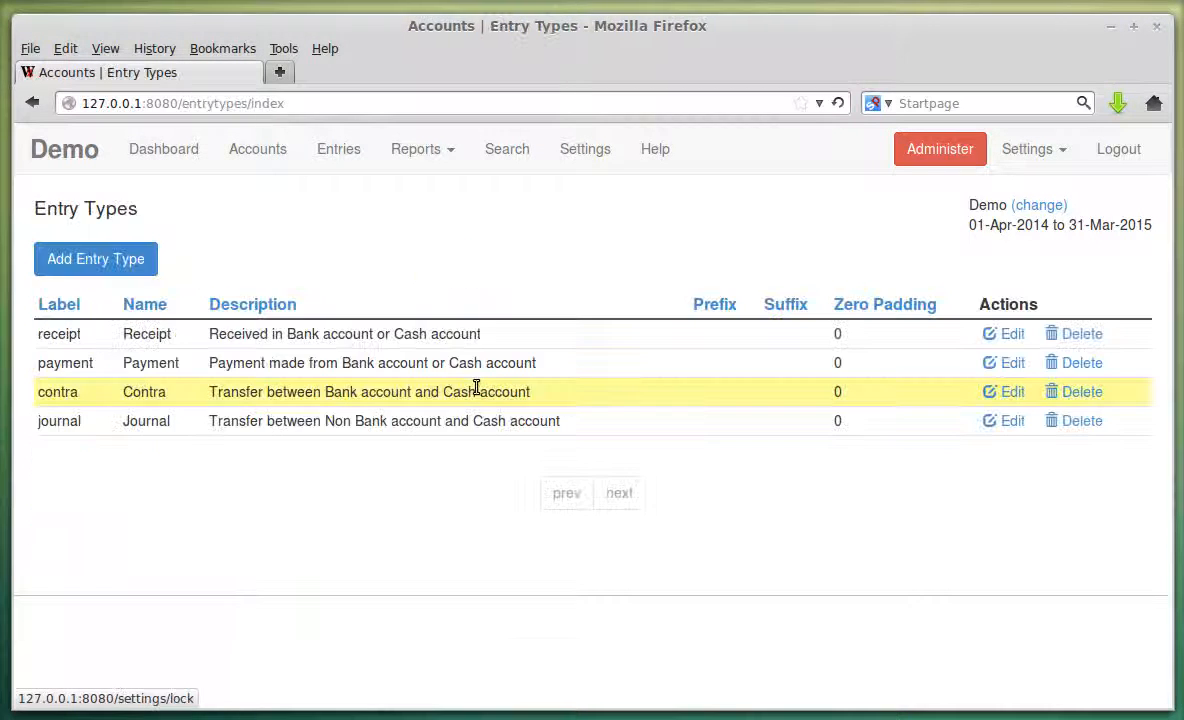
click(1007, 334)
scroll(412, 364, down, 3)
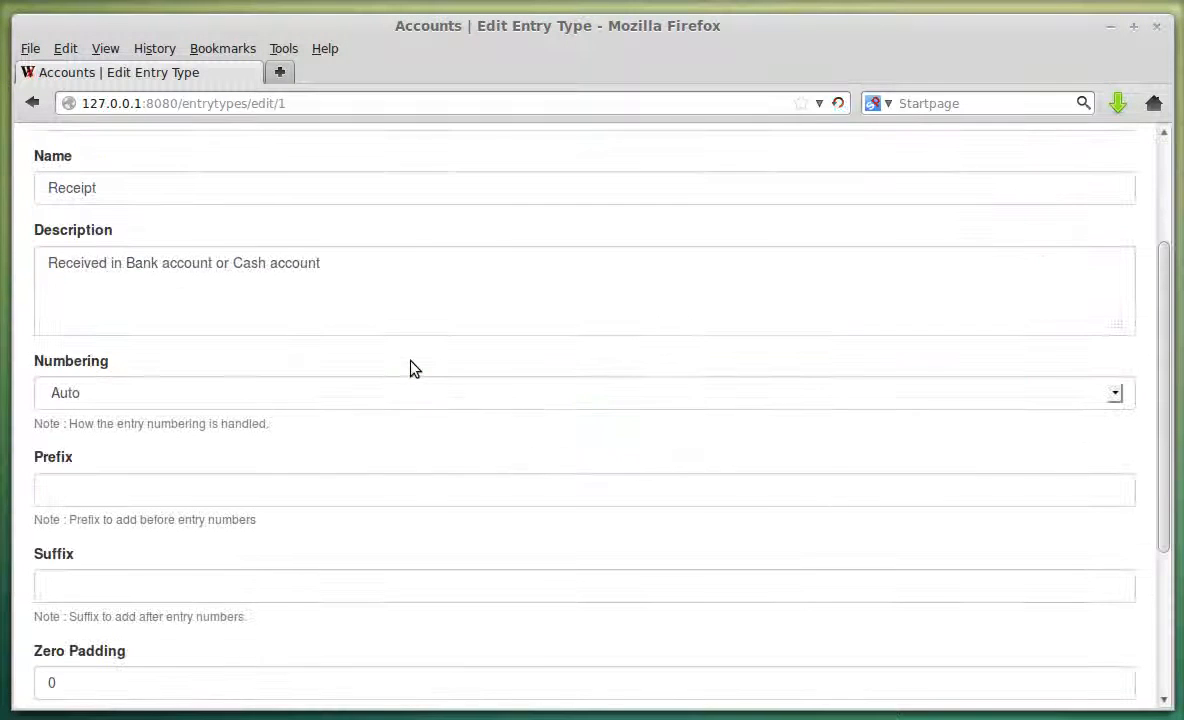
scroll(410, 368, down, 4)
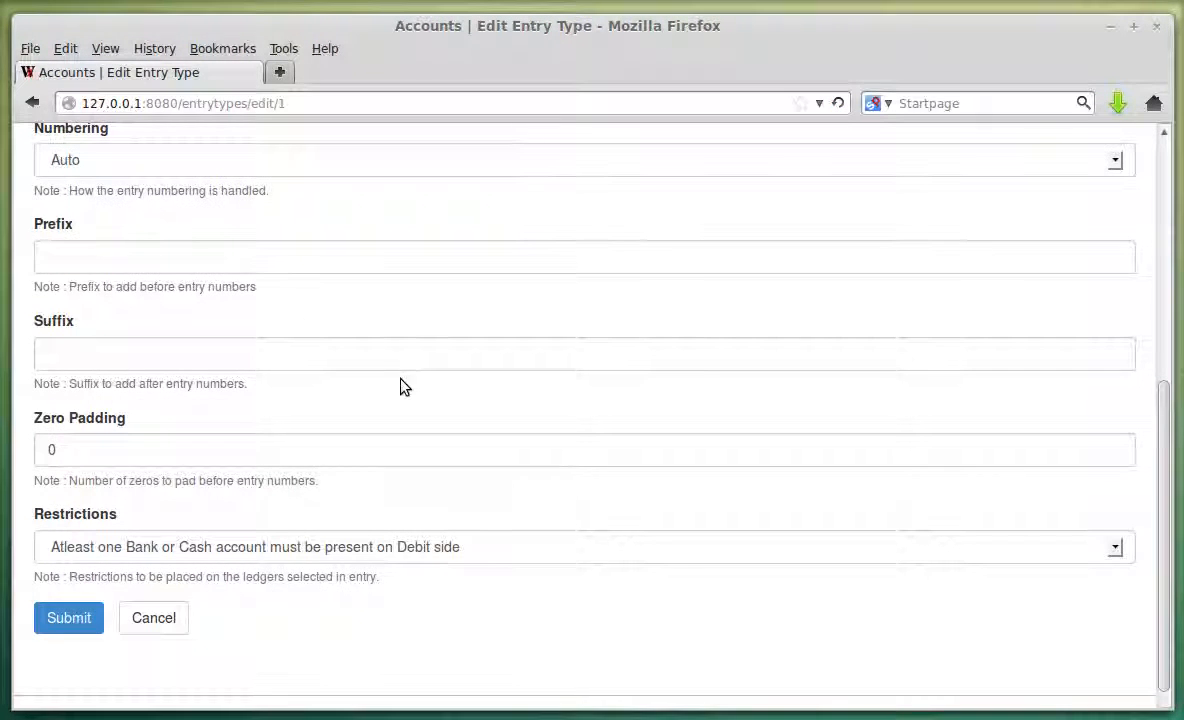
click(281, 550)
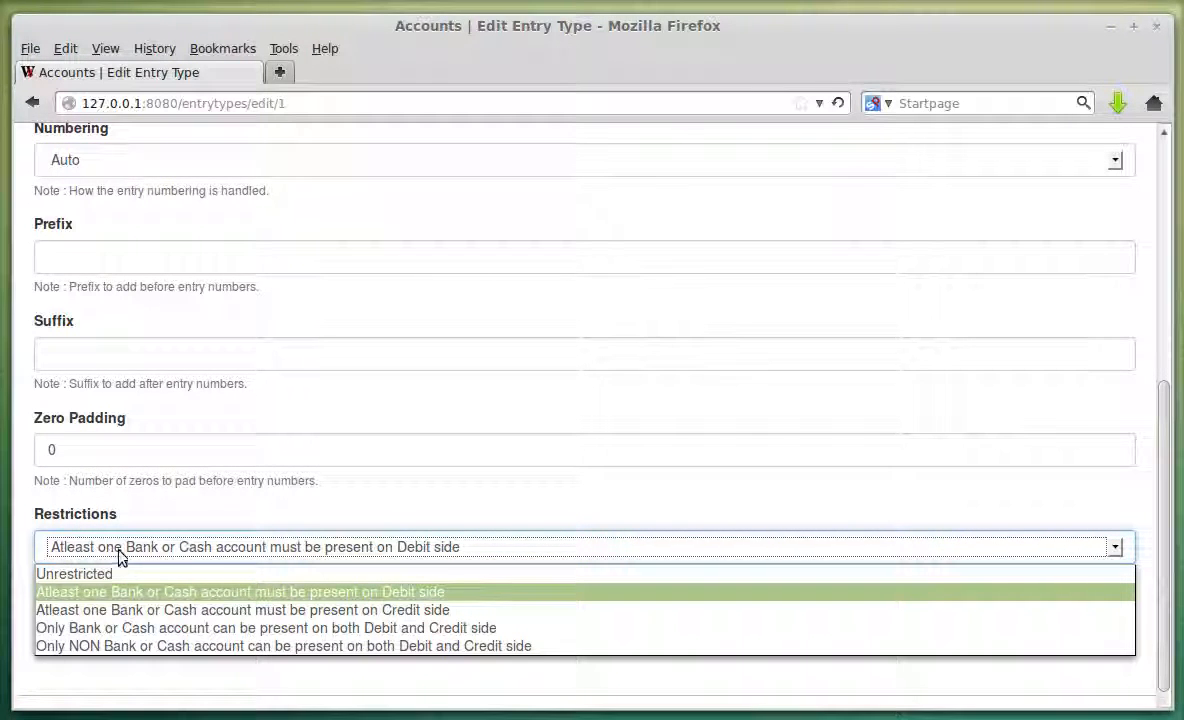
click(470, 589)
click(155, 617)
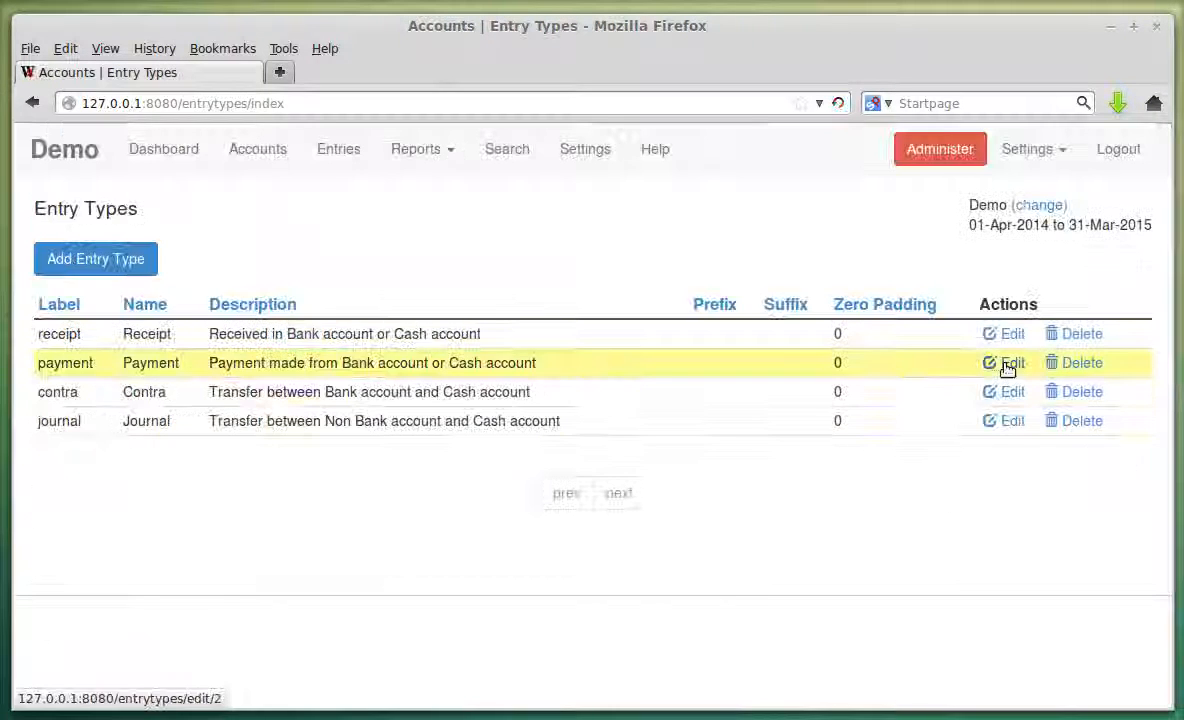
- Examine the restriction set for the Payment entry type and leave it without saving
click(1006, 363)
scroll(458, 601, down, 5)
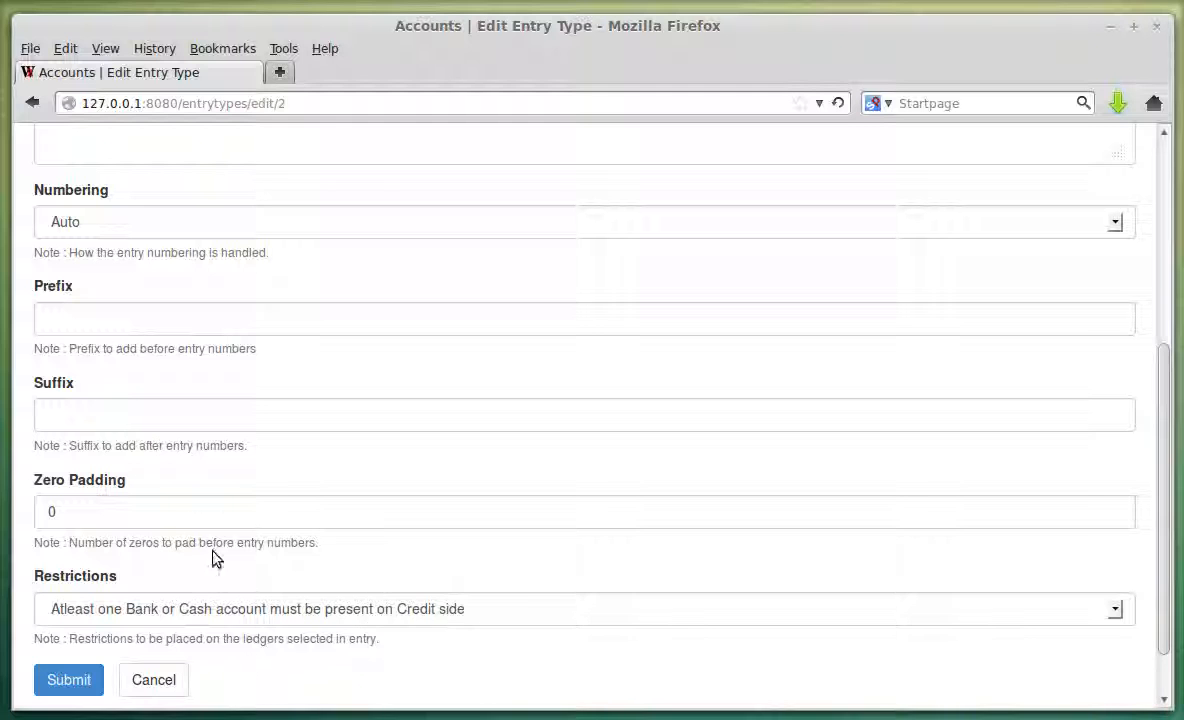
click(182, 681)
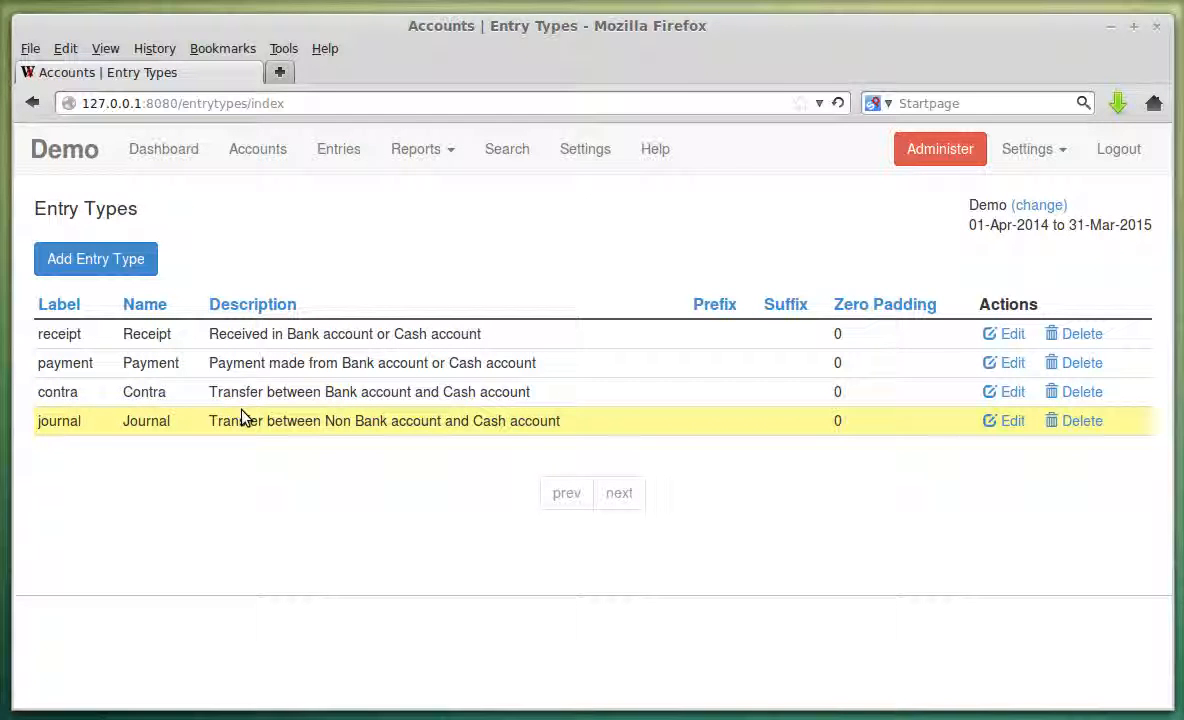
- Examine the Contra entry type's restriction and its available options, leaving it without saving
click(1012, 396)
scroll(510, 428, down, 5)
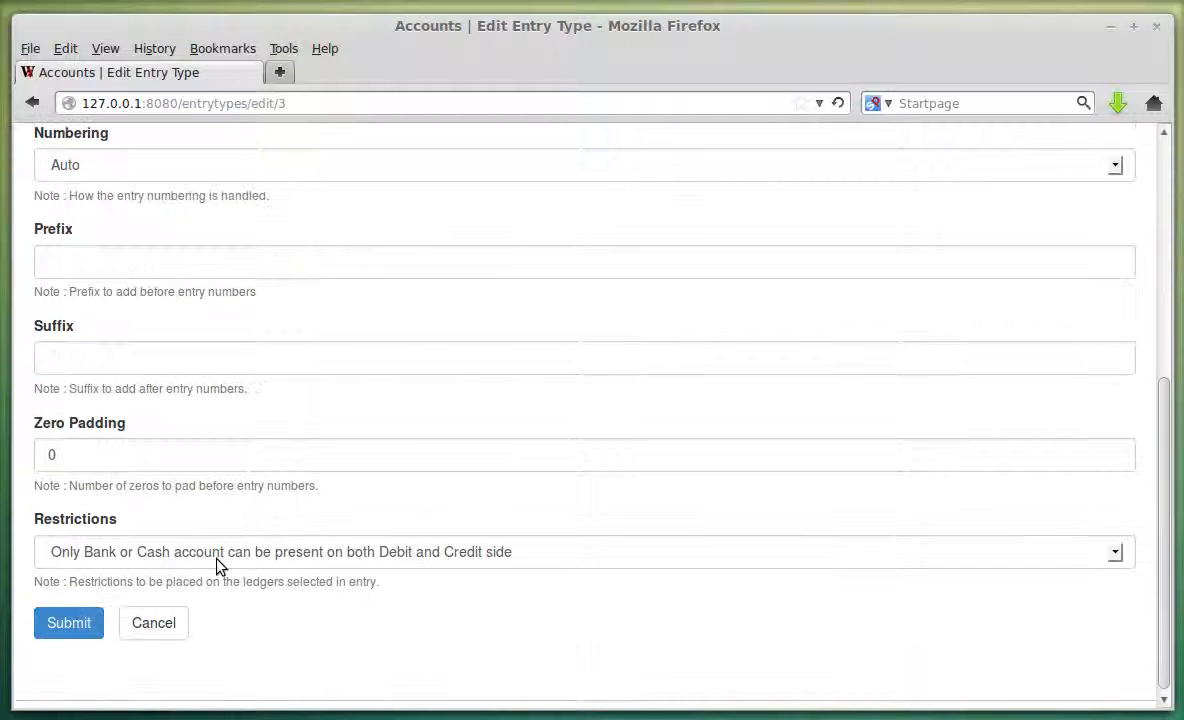
click(222, 555)
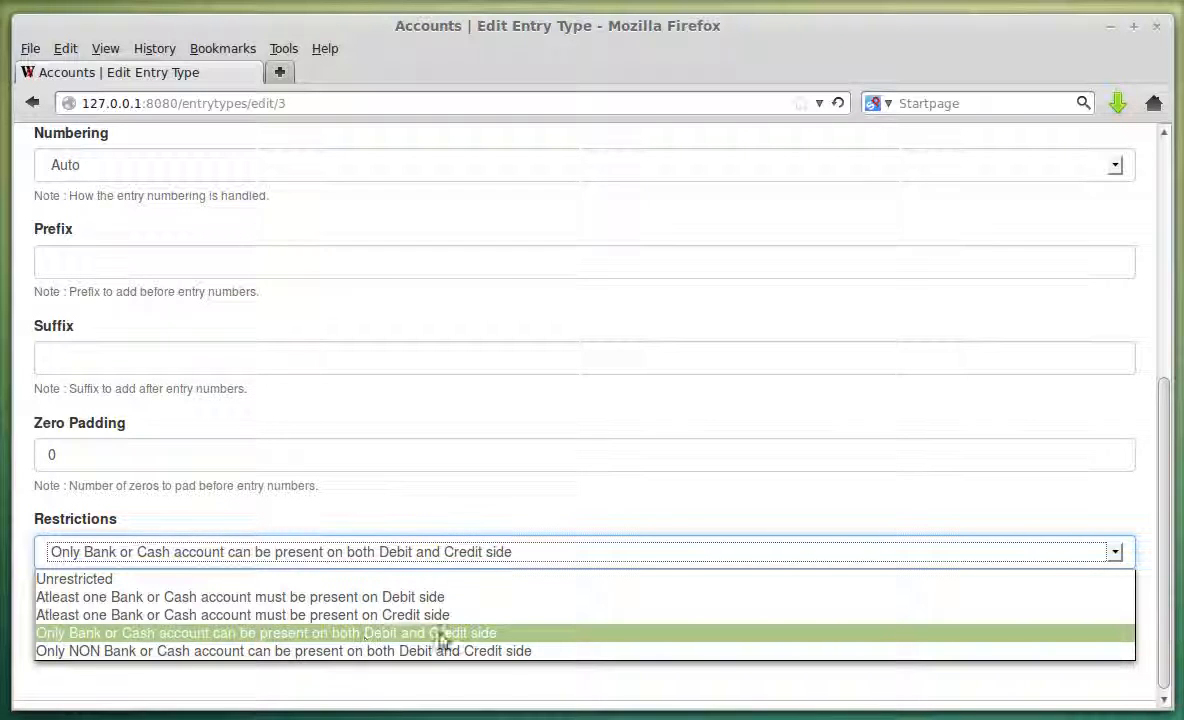
click(518, 634)
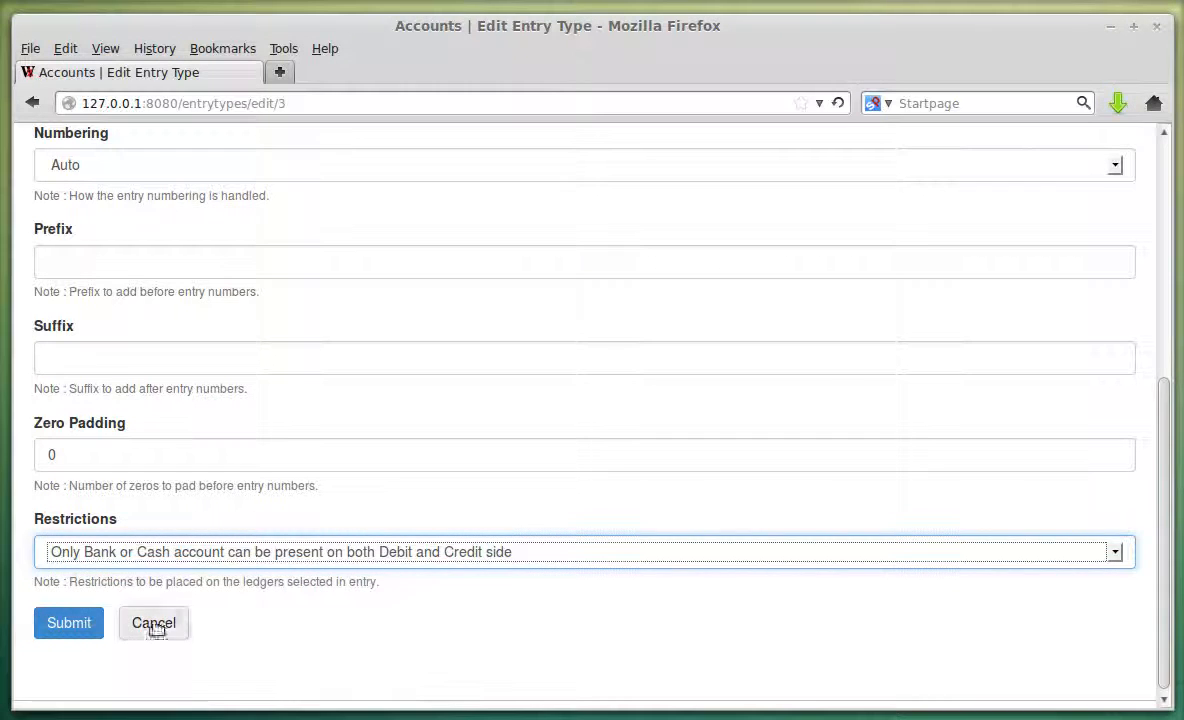
click(155, 625)
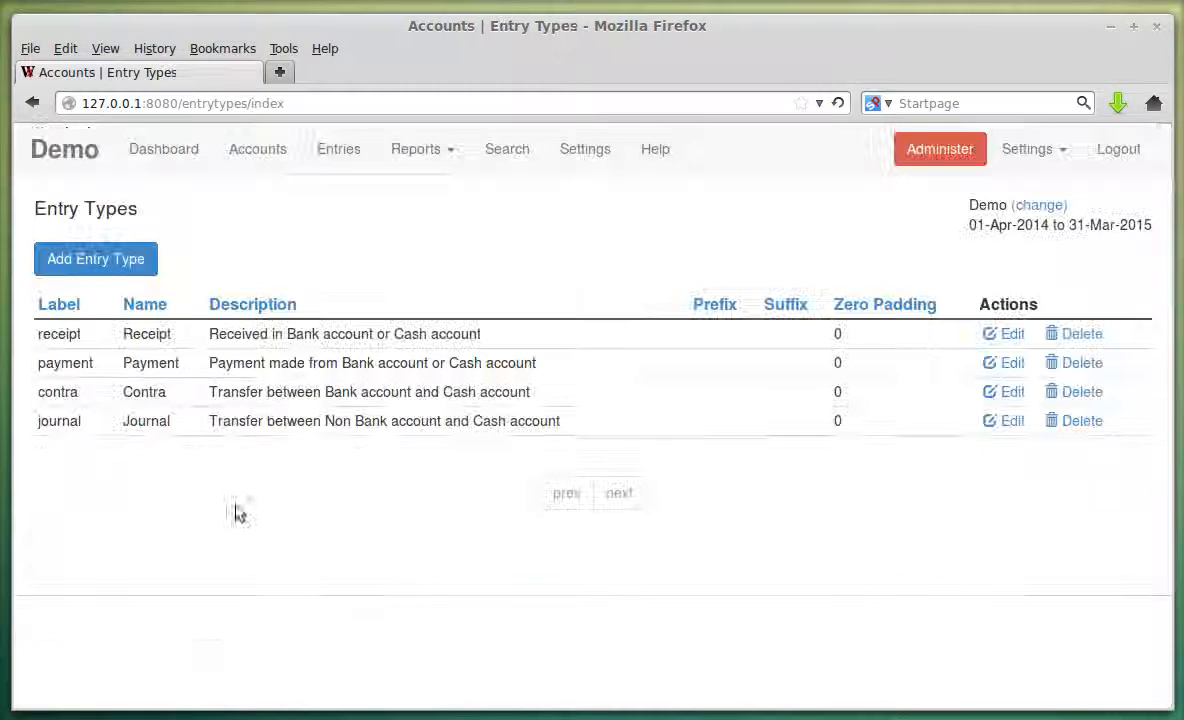
- Examine the restriction set for the Journal entry type and leave it without saving
click(1014, 425)
scroll(392, 651, down, 5)
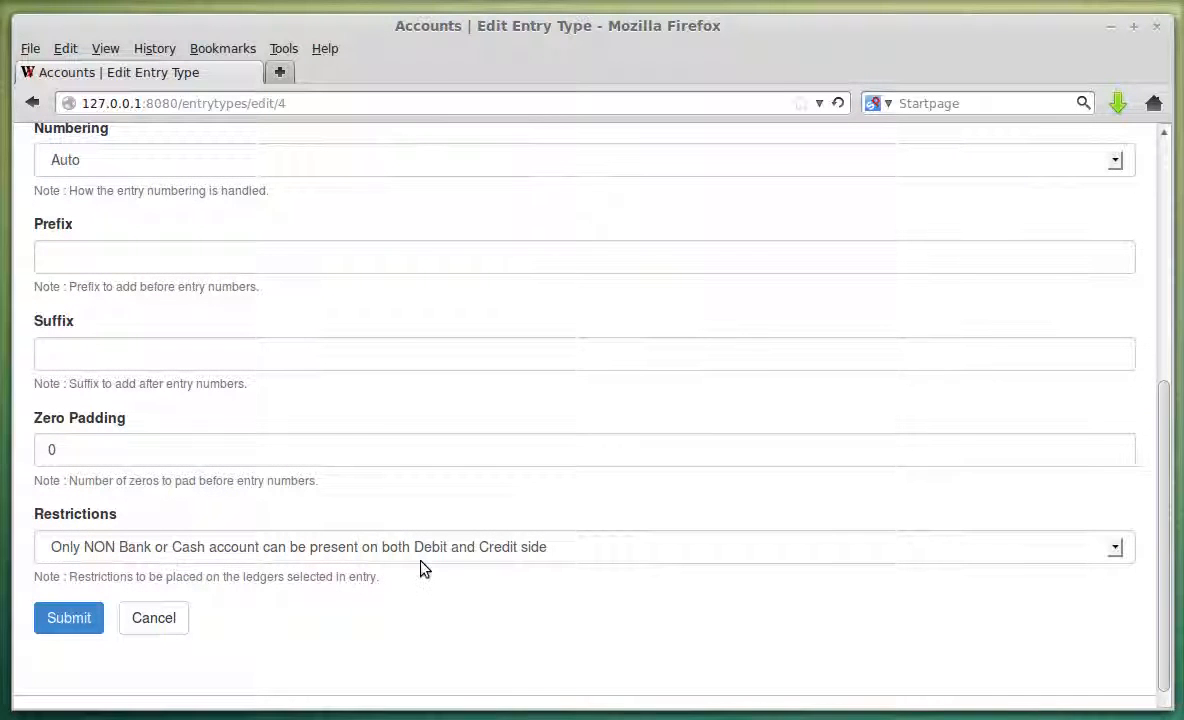
click(163, 556)
click(163, 556)
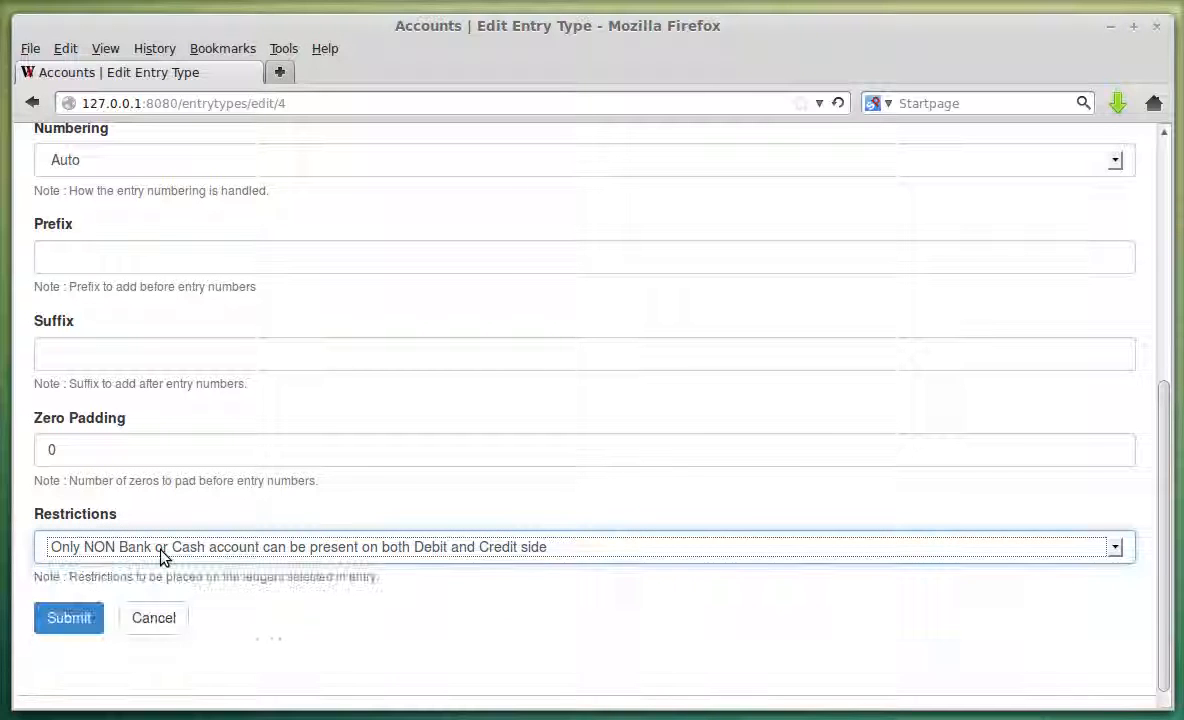
click(178, 625)
- Examine the fields and restriction options of a new entry type form, discarding it without creating a type
click(146, 256)
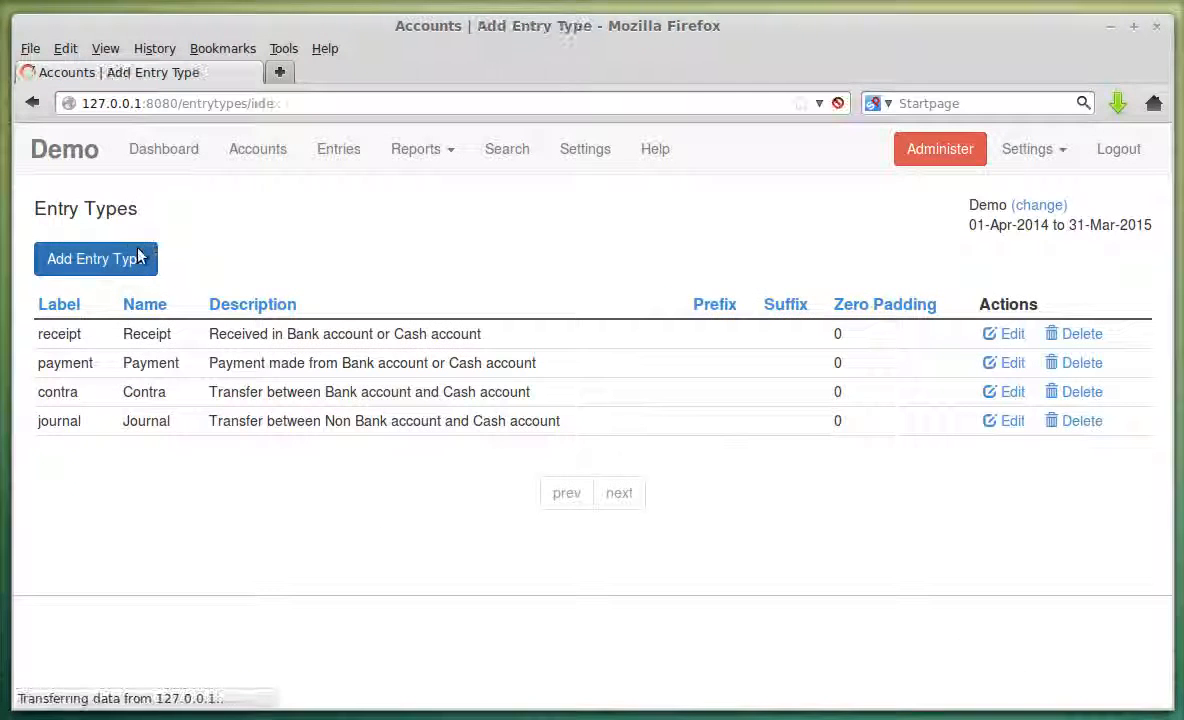
scroll(350, 341, down, 4)
scroll(150, 222, up, 3)
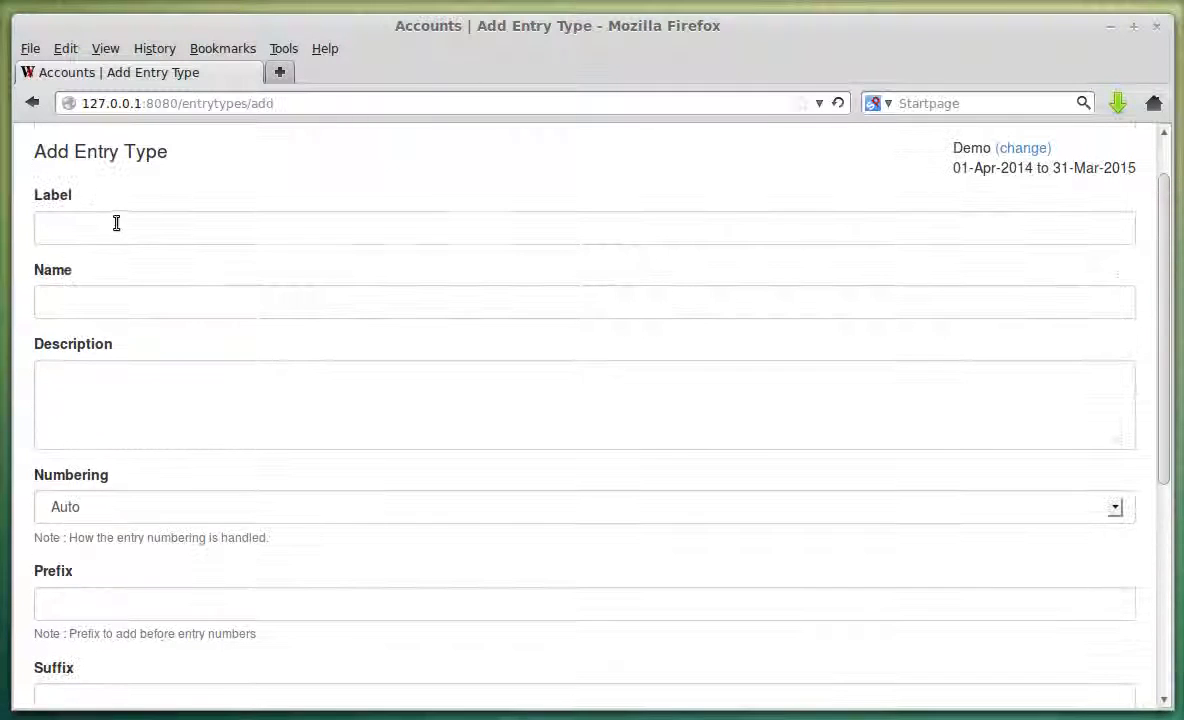
scroll(114, 310, down, 5)
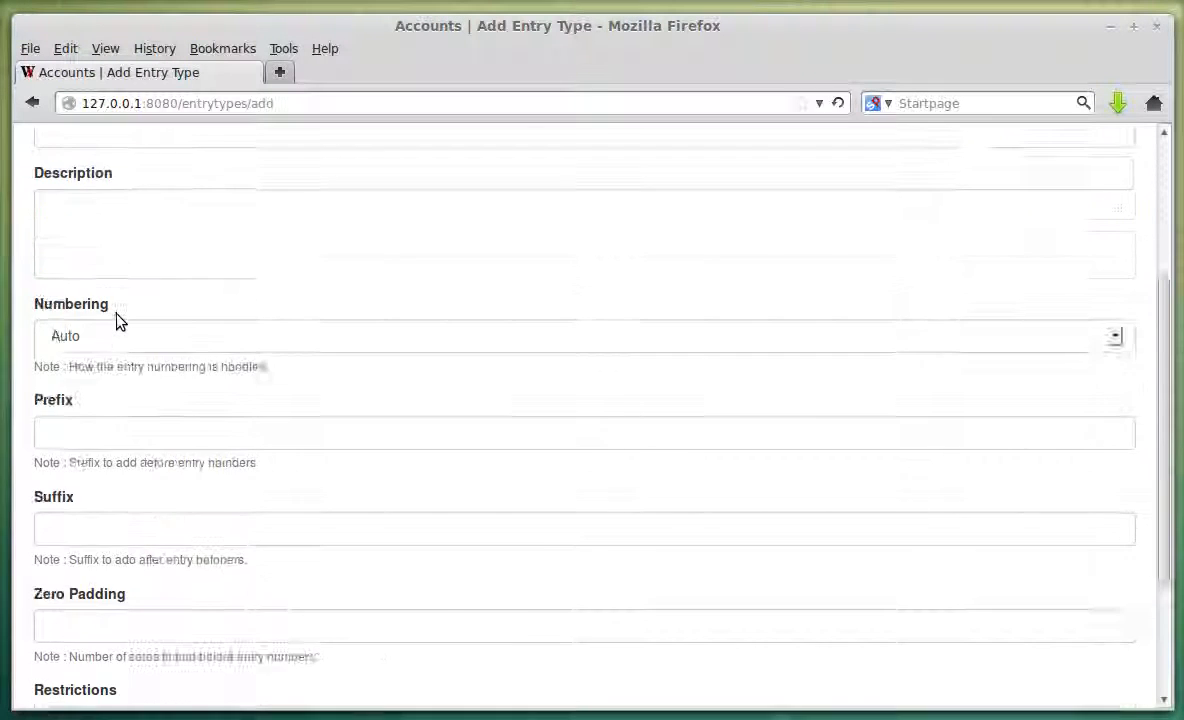
click(118, 548)
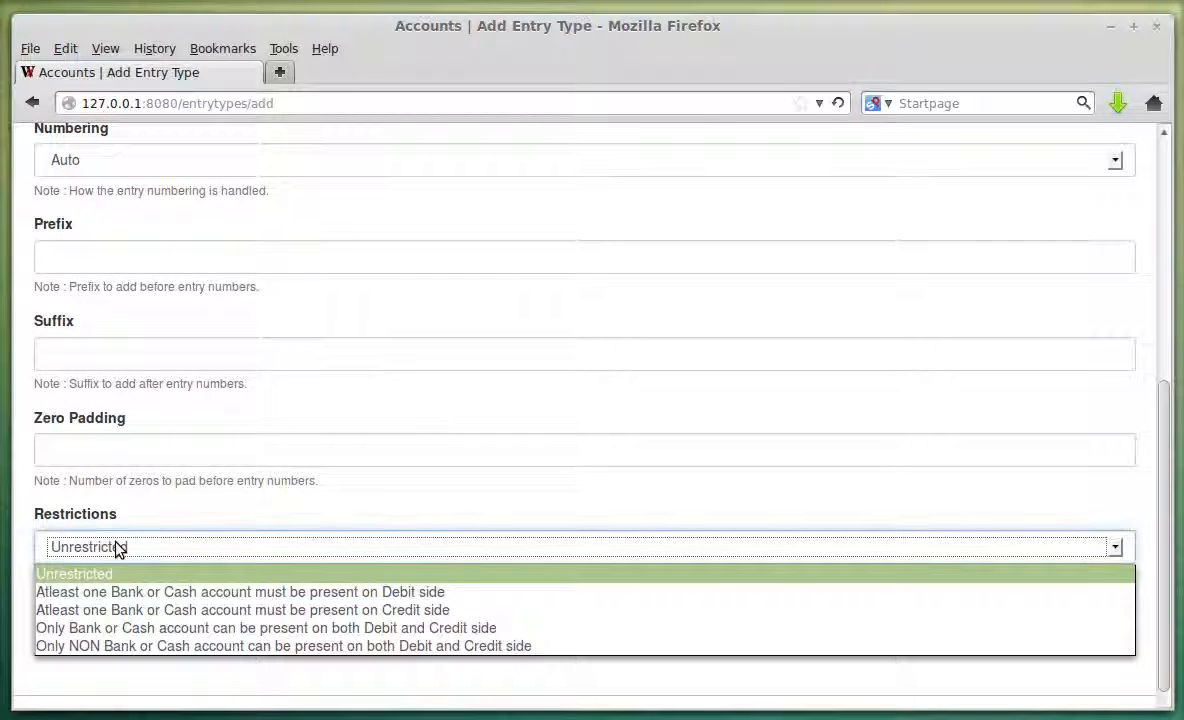
click(172, 576)
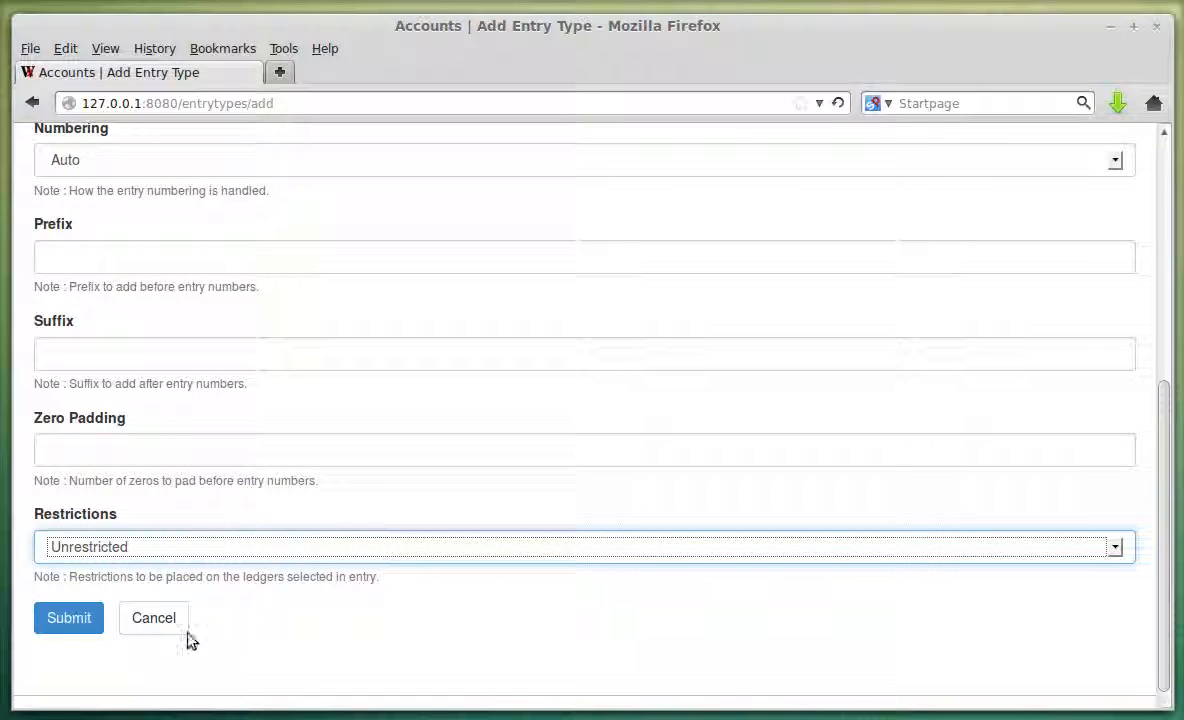
click(158, 619)
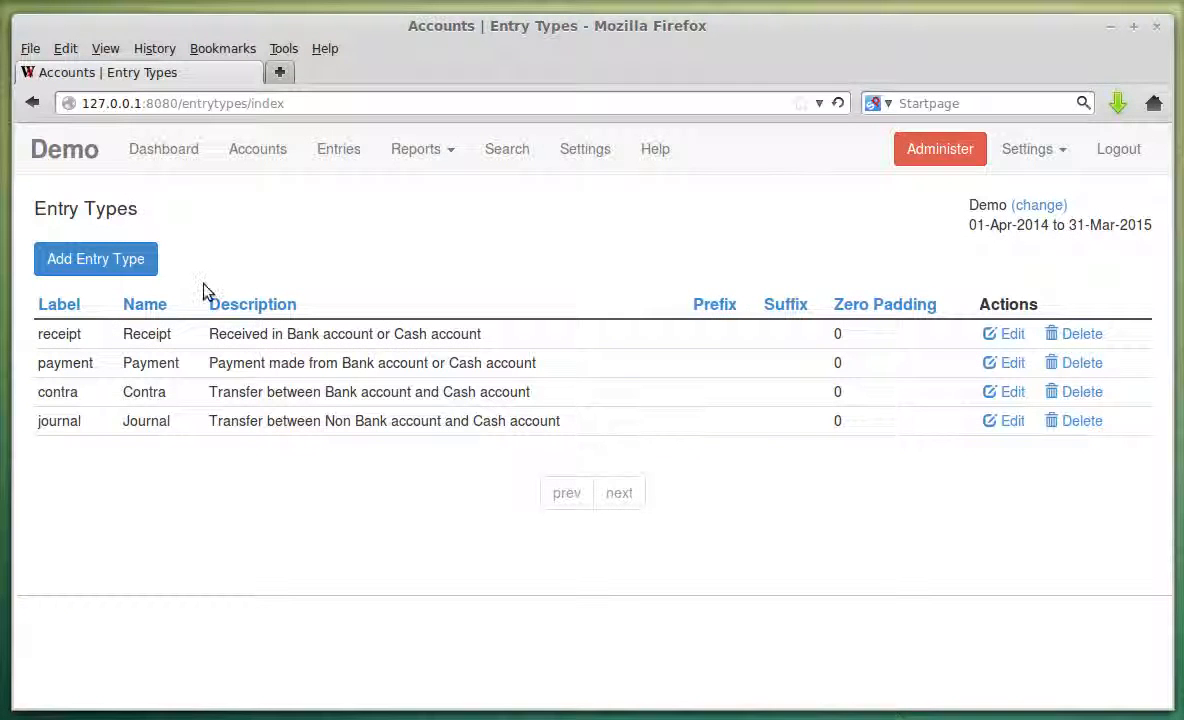
- Change the active account from demo to (NONE) so that all accounts are deactivated
click(446, 157)
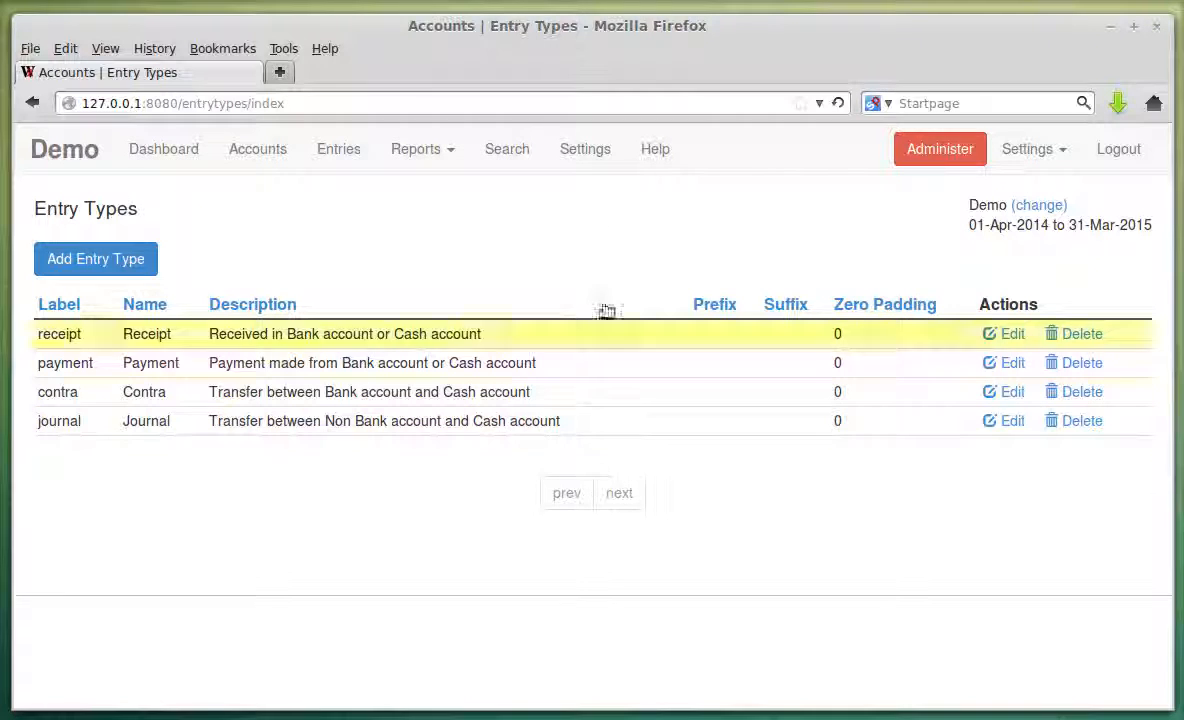
click(557, 158)
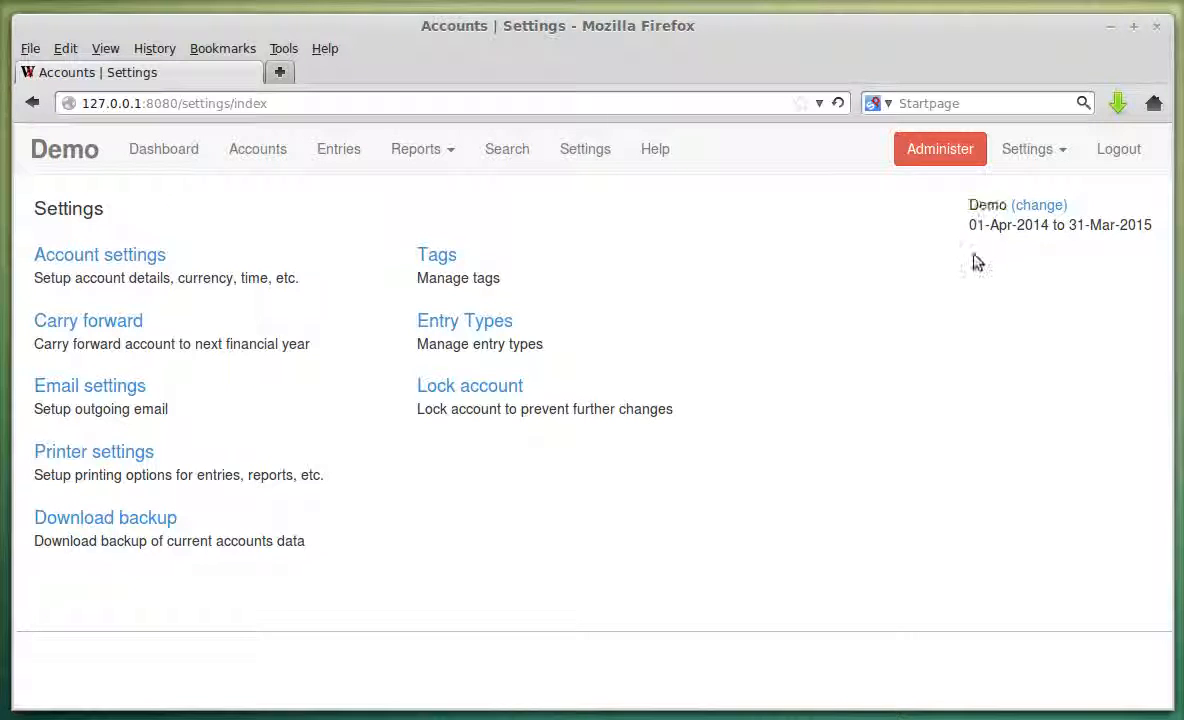
double_click(983, 206)
click(1053, 207)
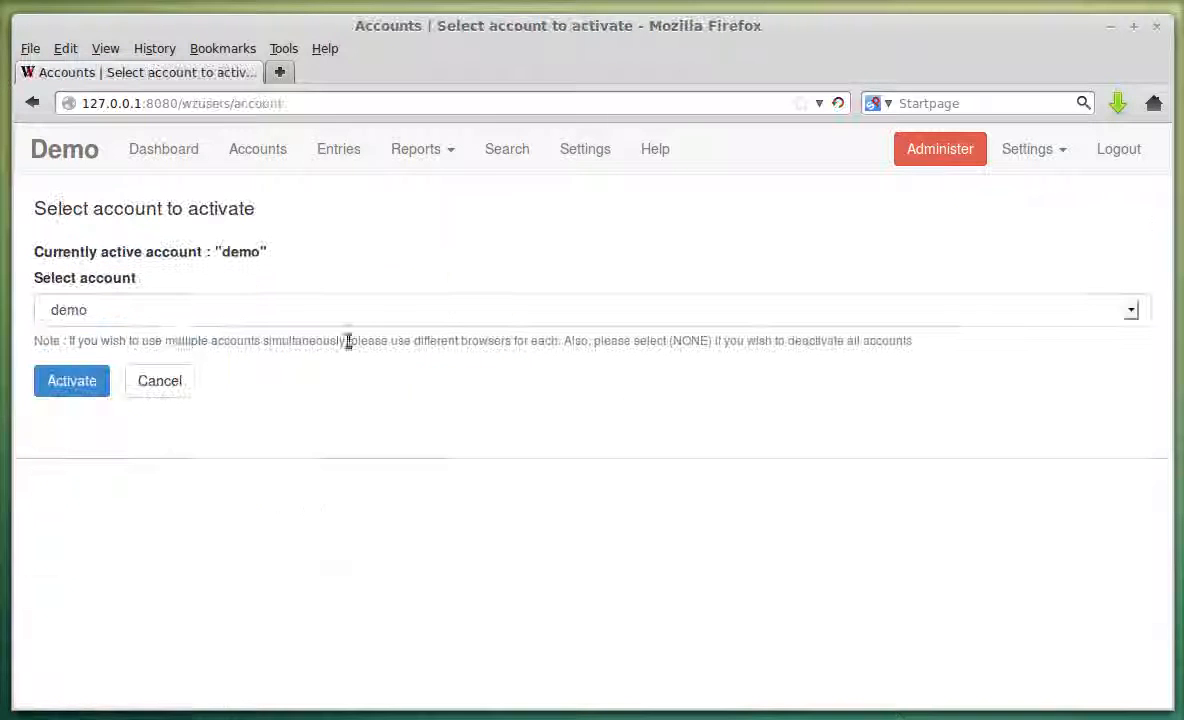
click(152, 312)
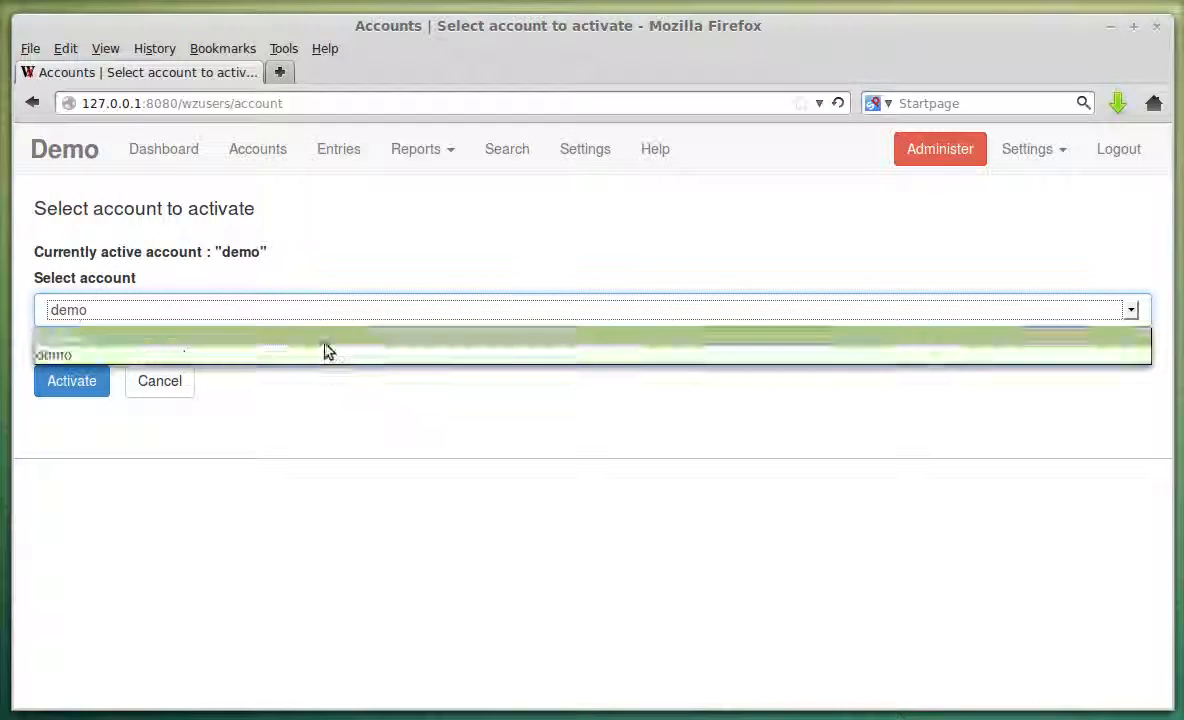
click(333, 431)
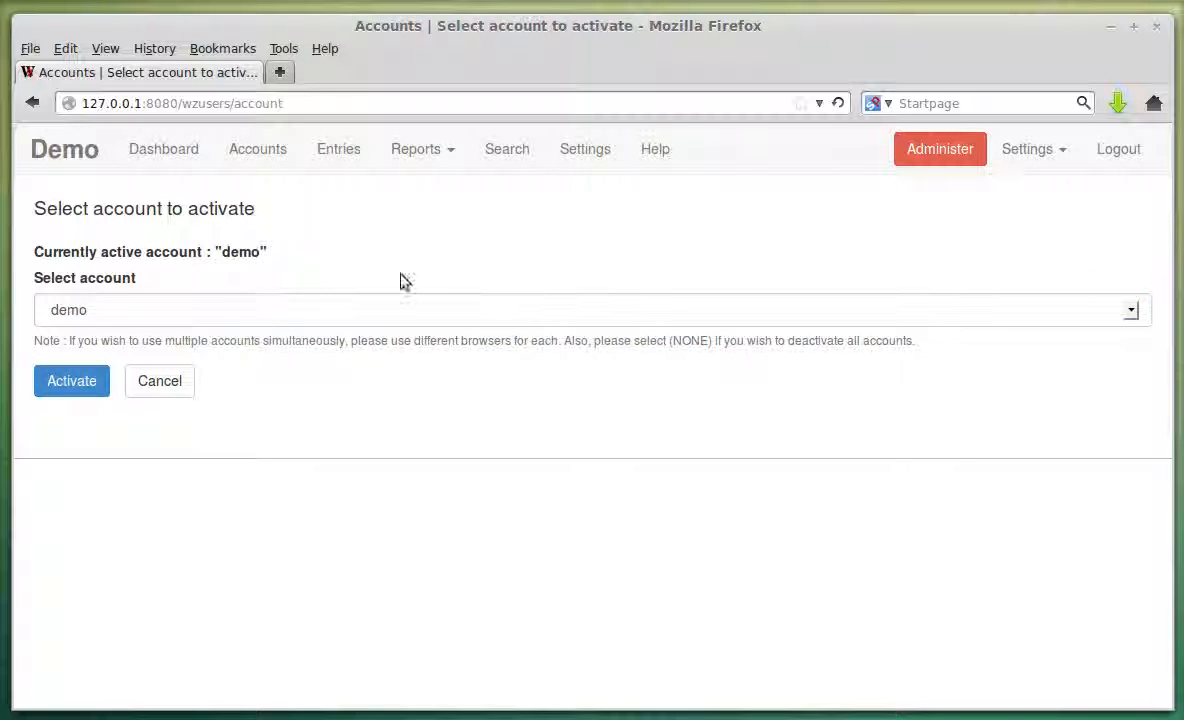
click(291, 302)
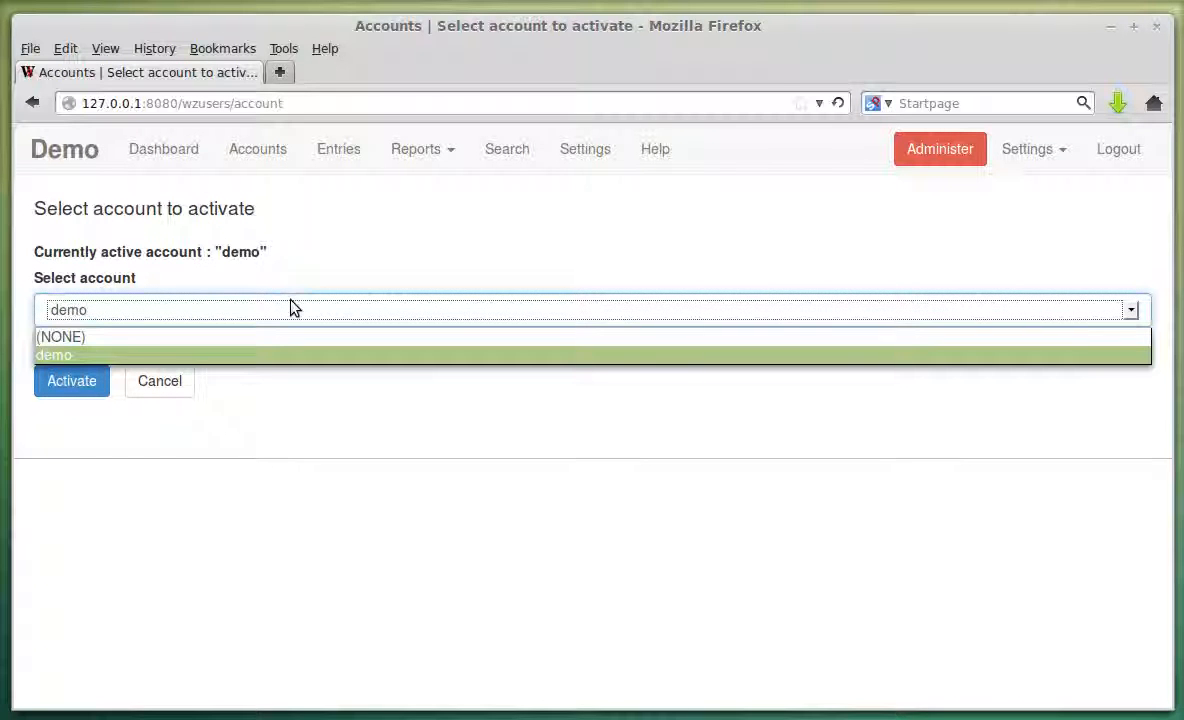
click(164, 337)
click(78, 378)
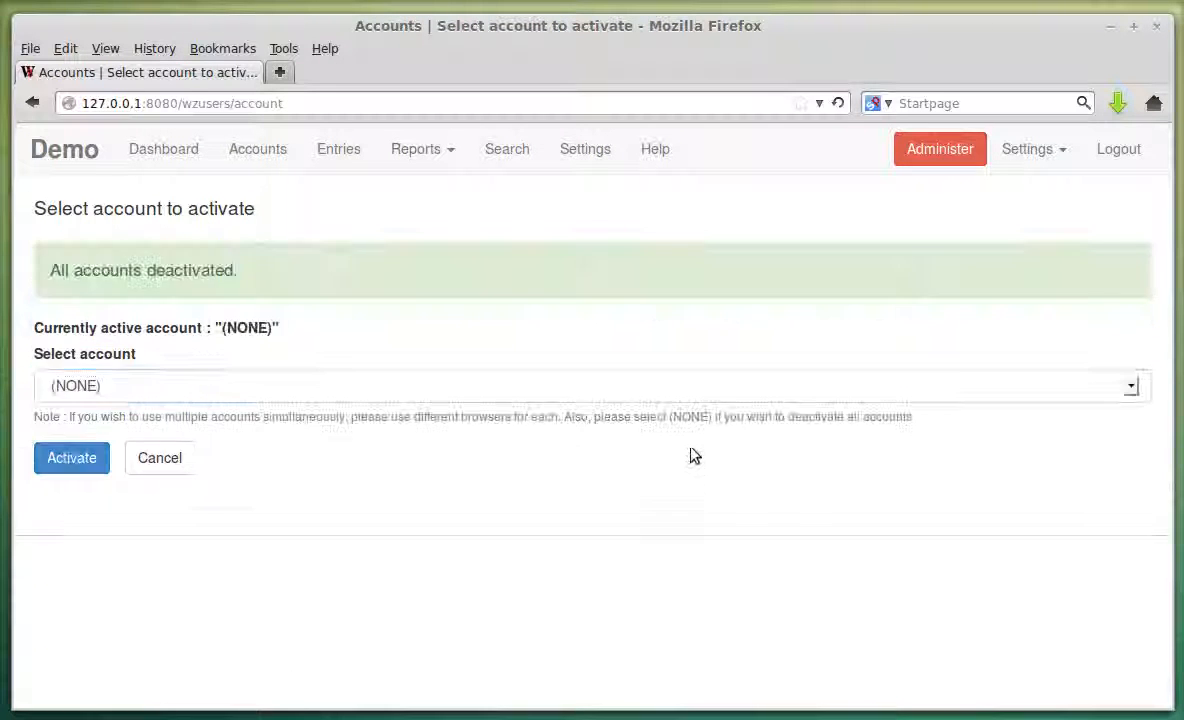